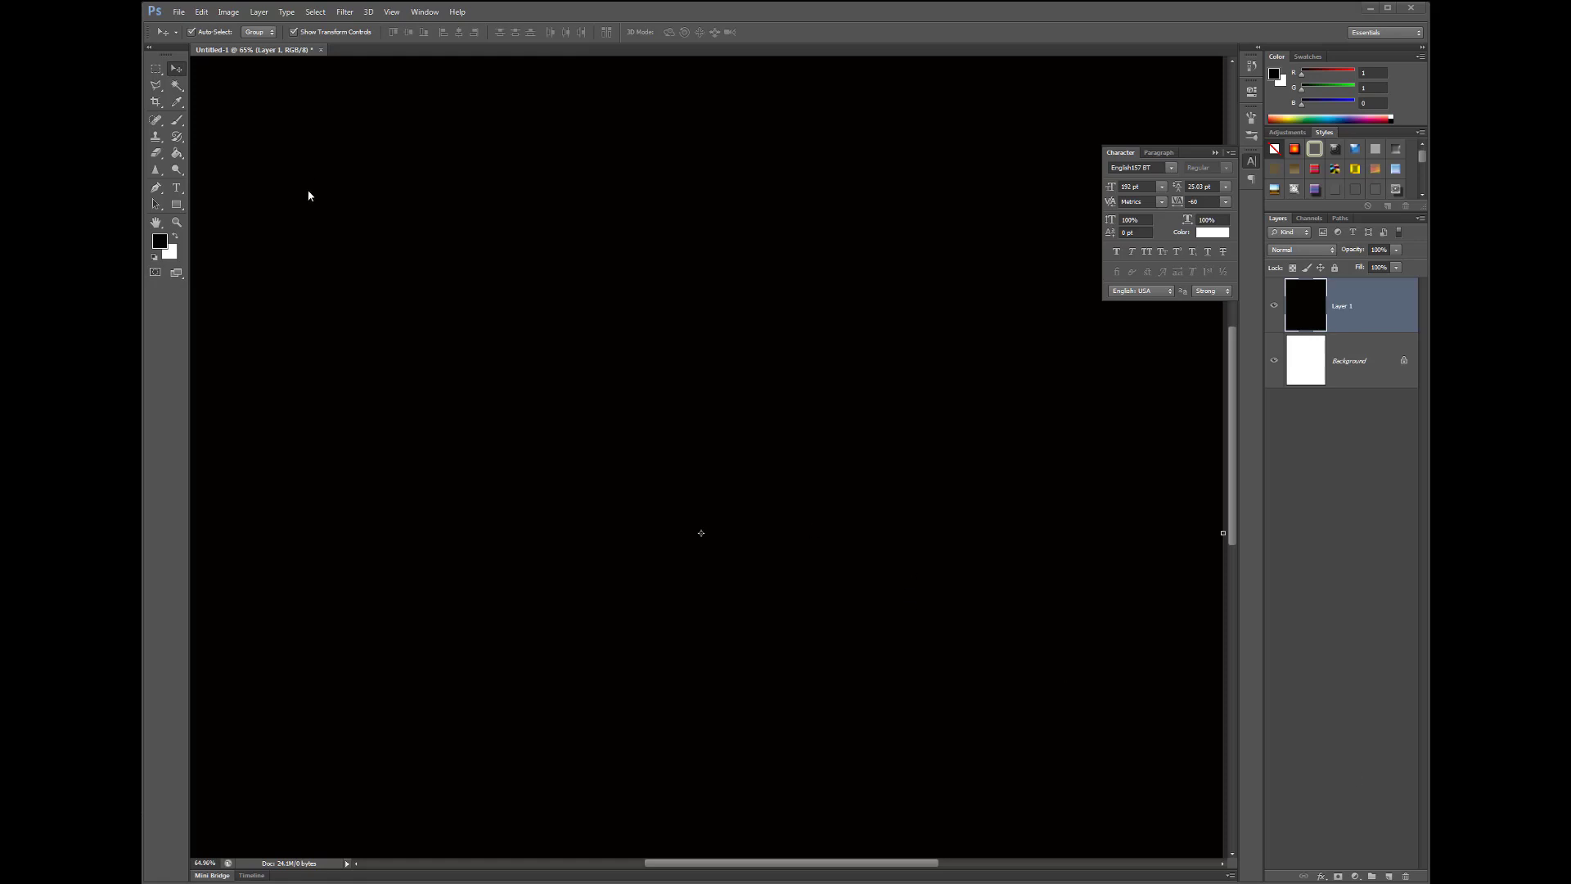
- With the Horizontal Type tool, begin a new 192 pt white type layer near the canvas's left side
left_click(176, 87)
left_click(175, 70)
left_click(176, 188)
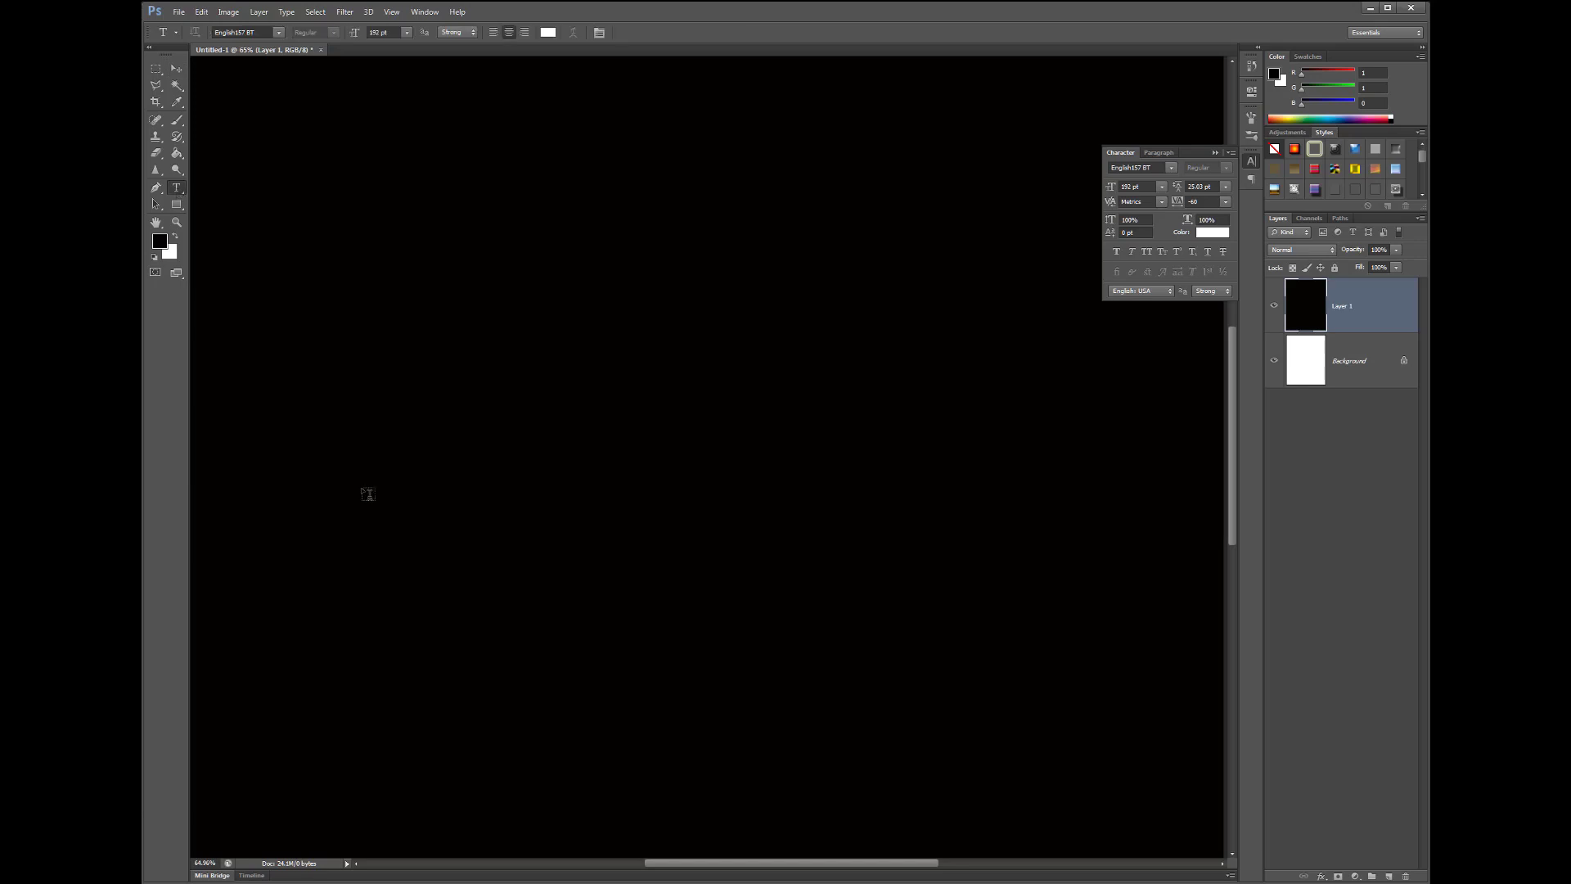
left_click(287, 411)
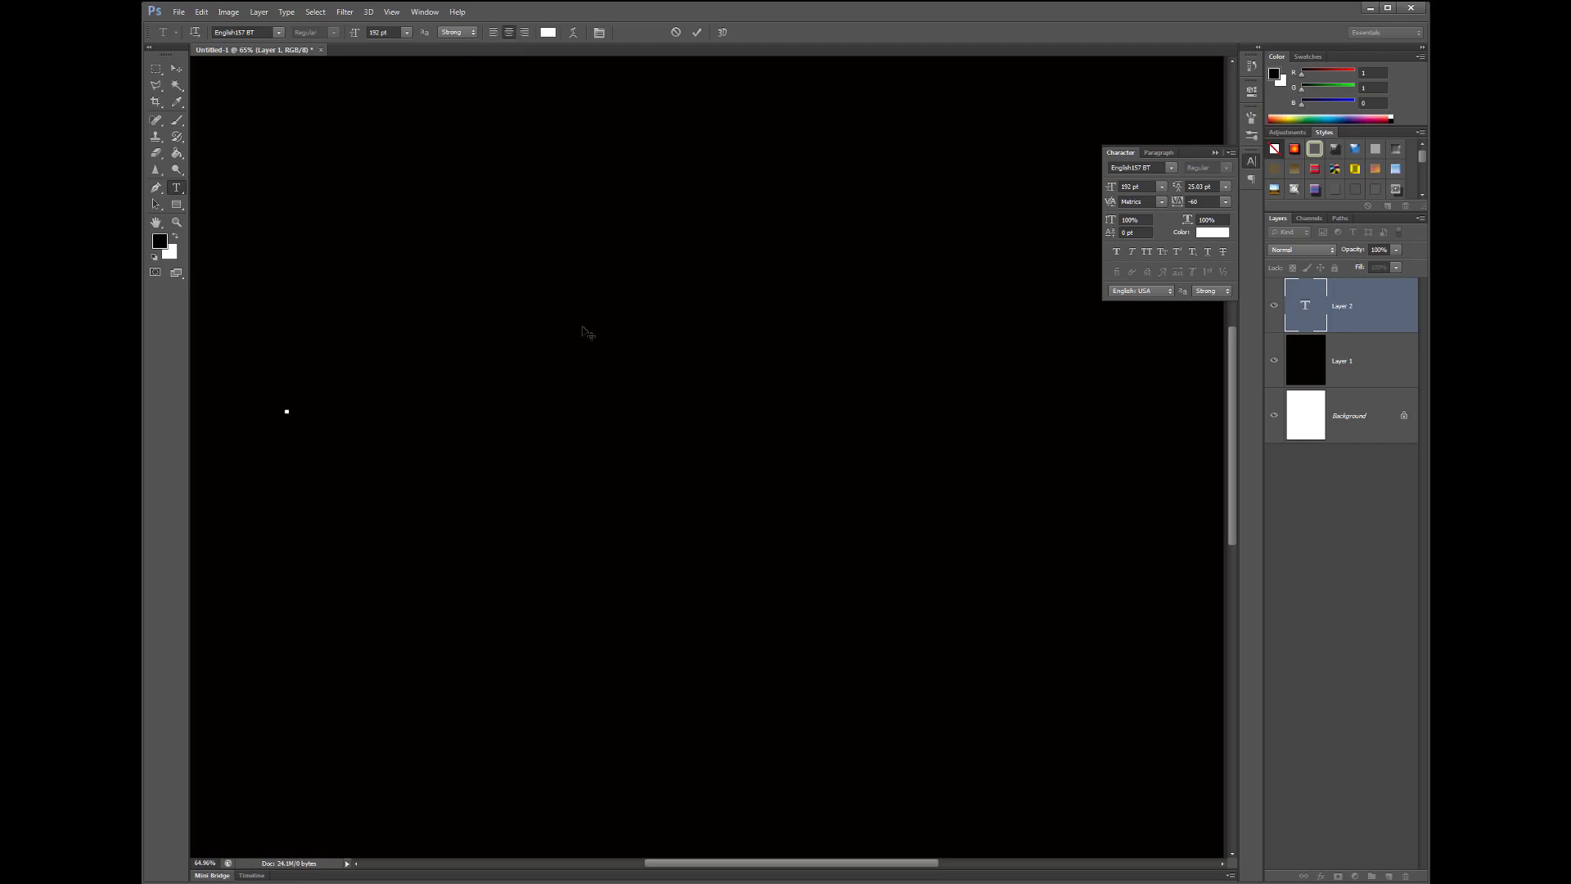
- Type 'Cadillac' and move the text to the centre of the canvas
type("C")
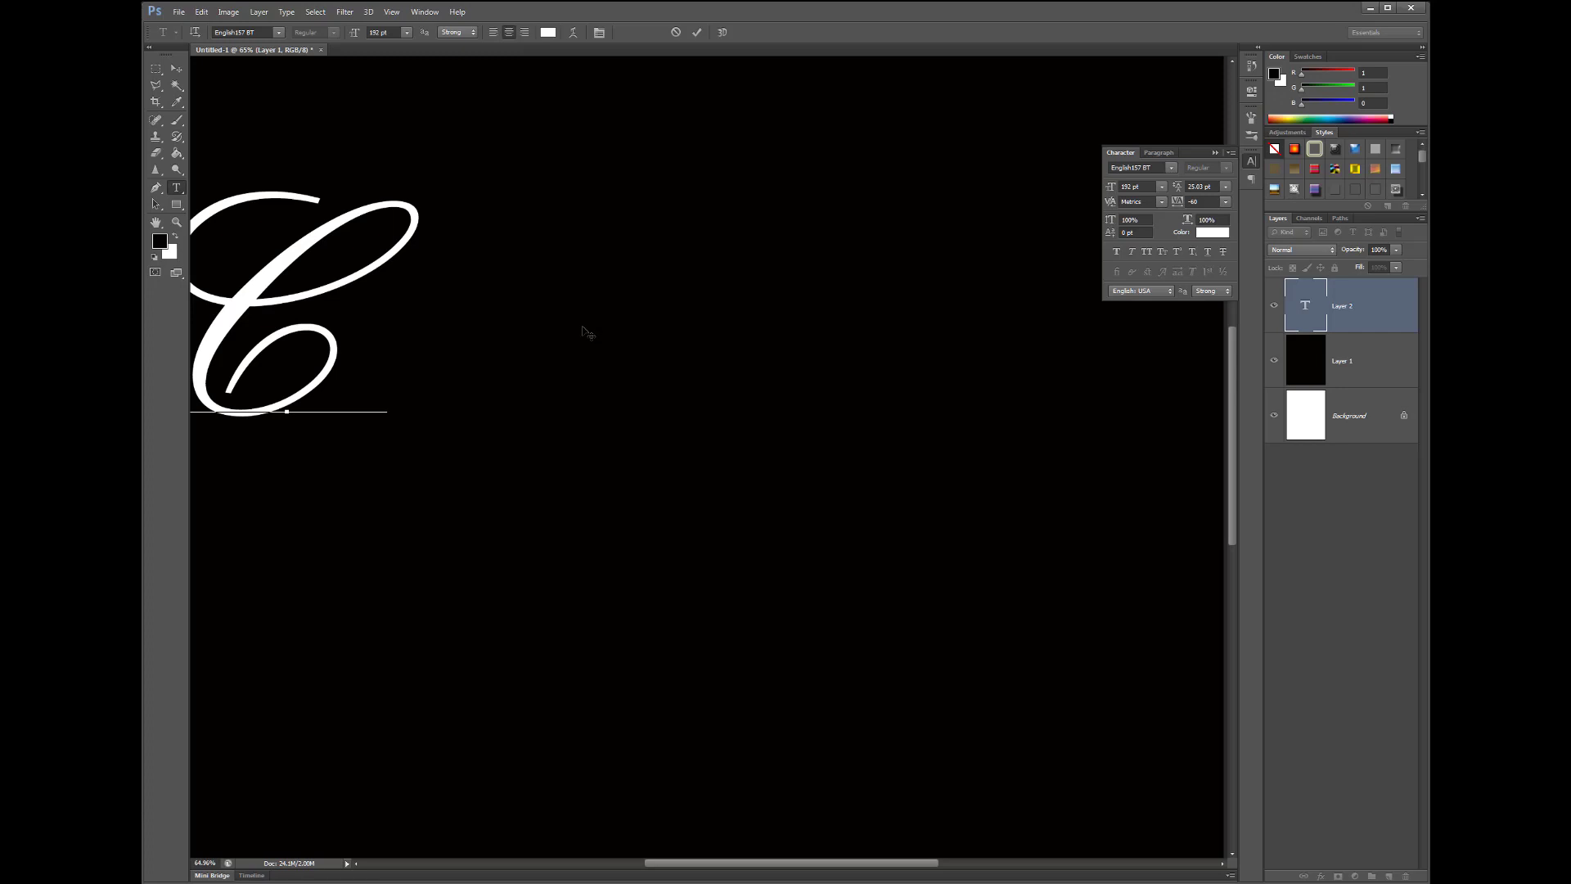
type("ad")
type("illac")
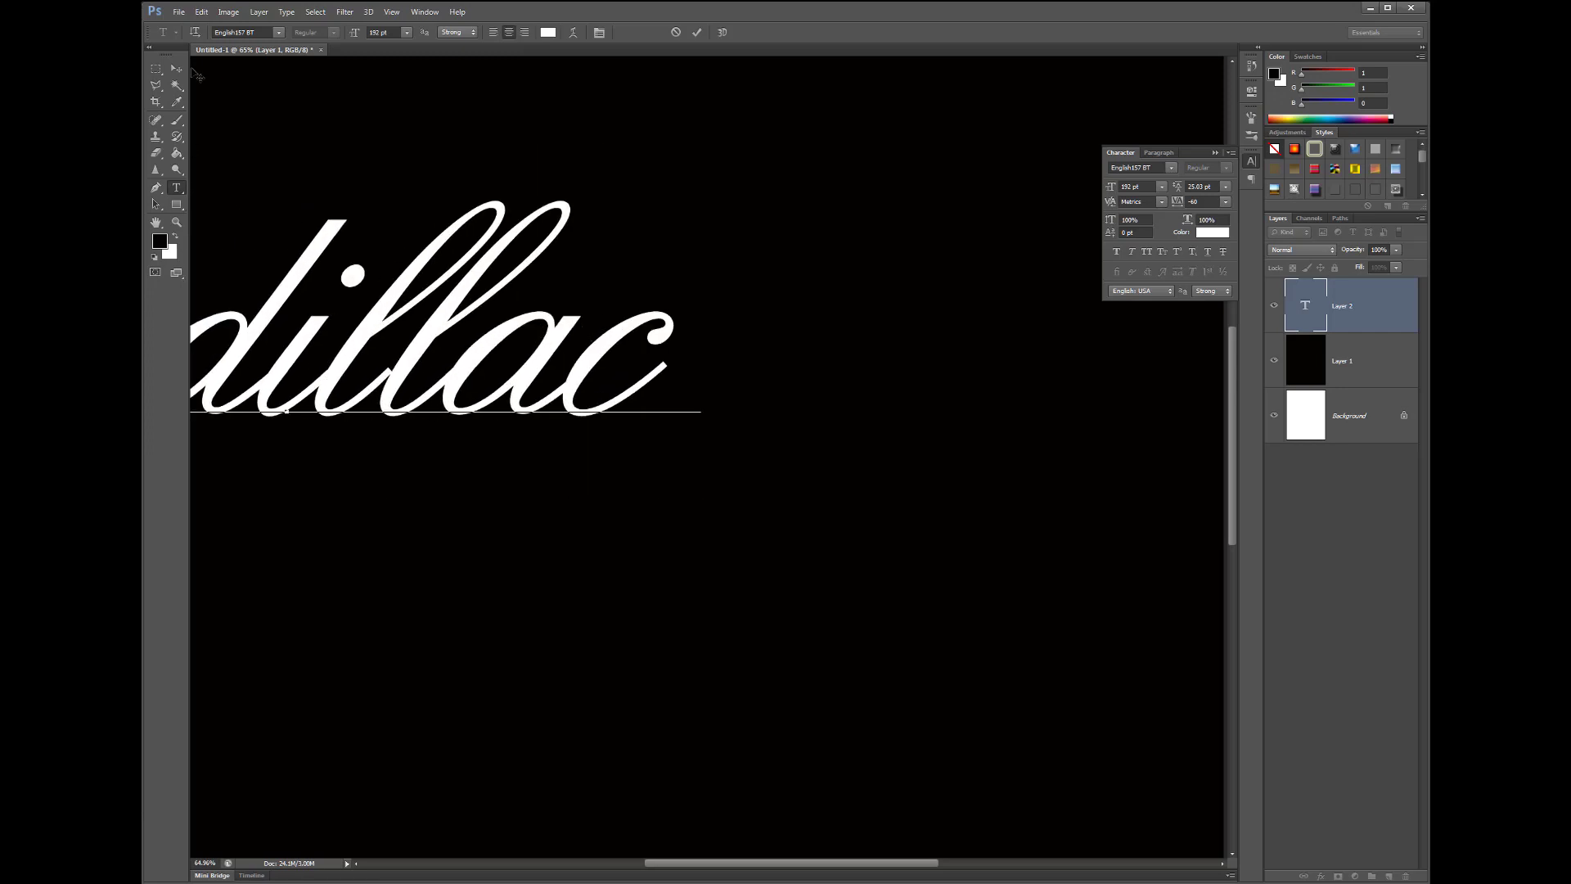
left_click(176, 68)
left_click_drag(303, 268, 728, 344)
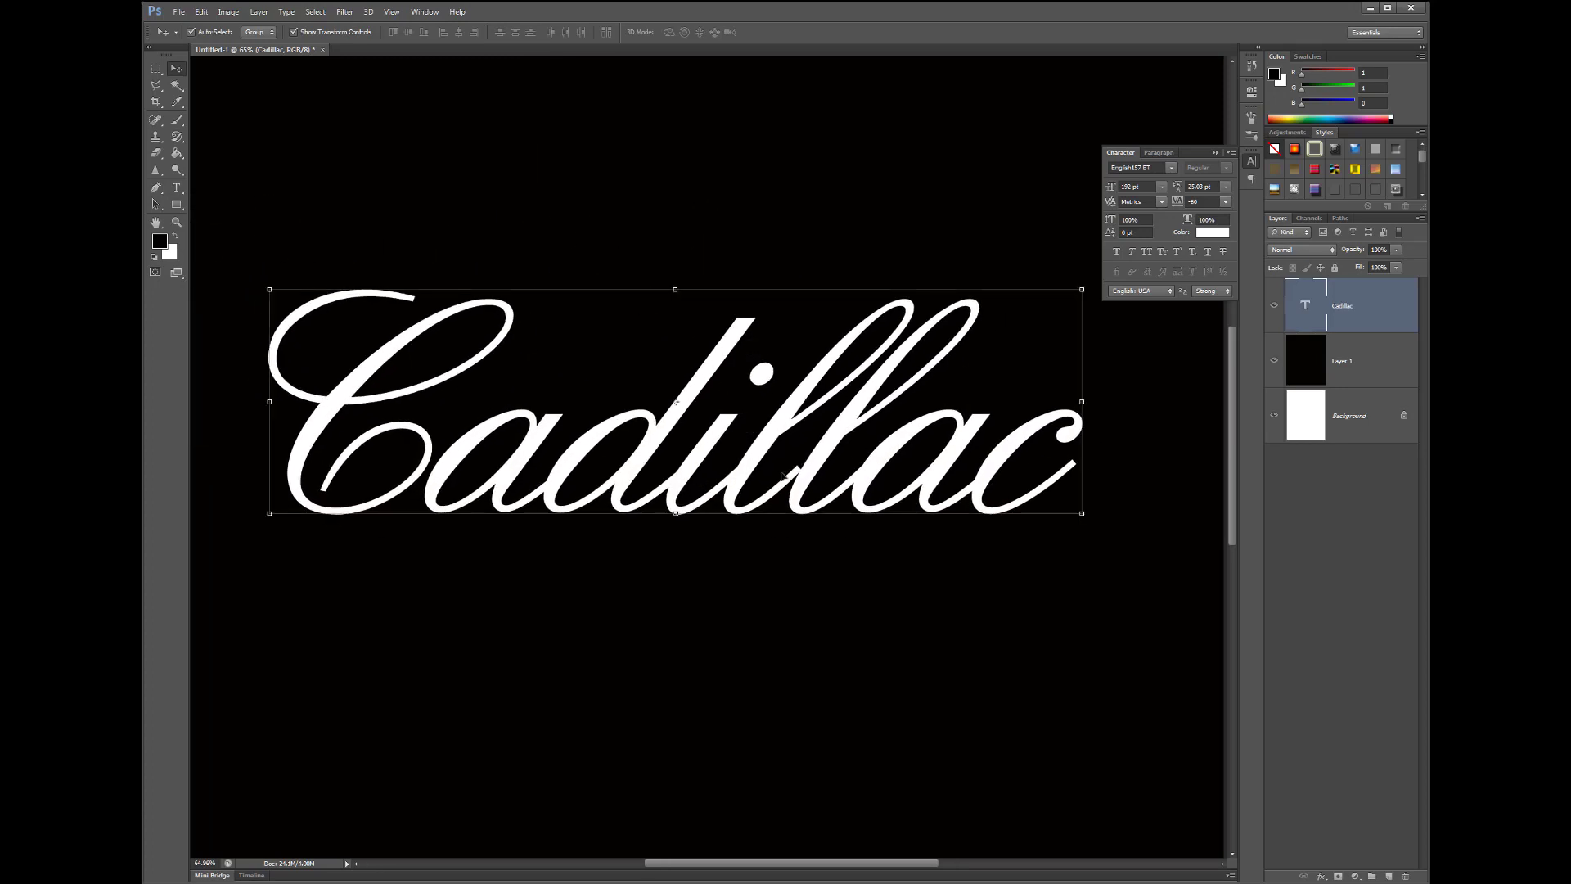
- Free-transform the Cadillac text, scaling it up to about 115%
left_click(269, 294)
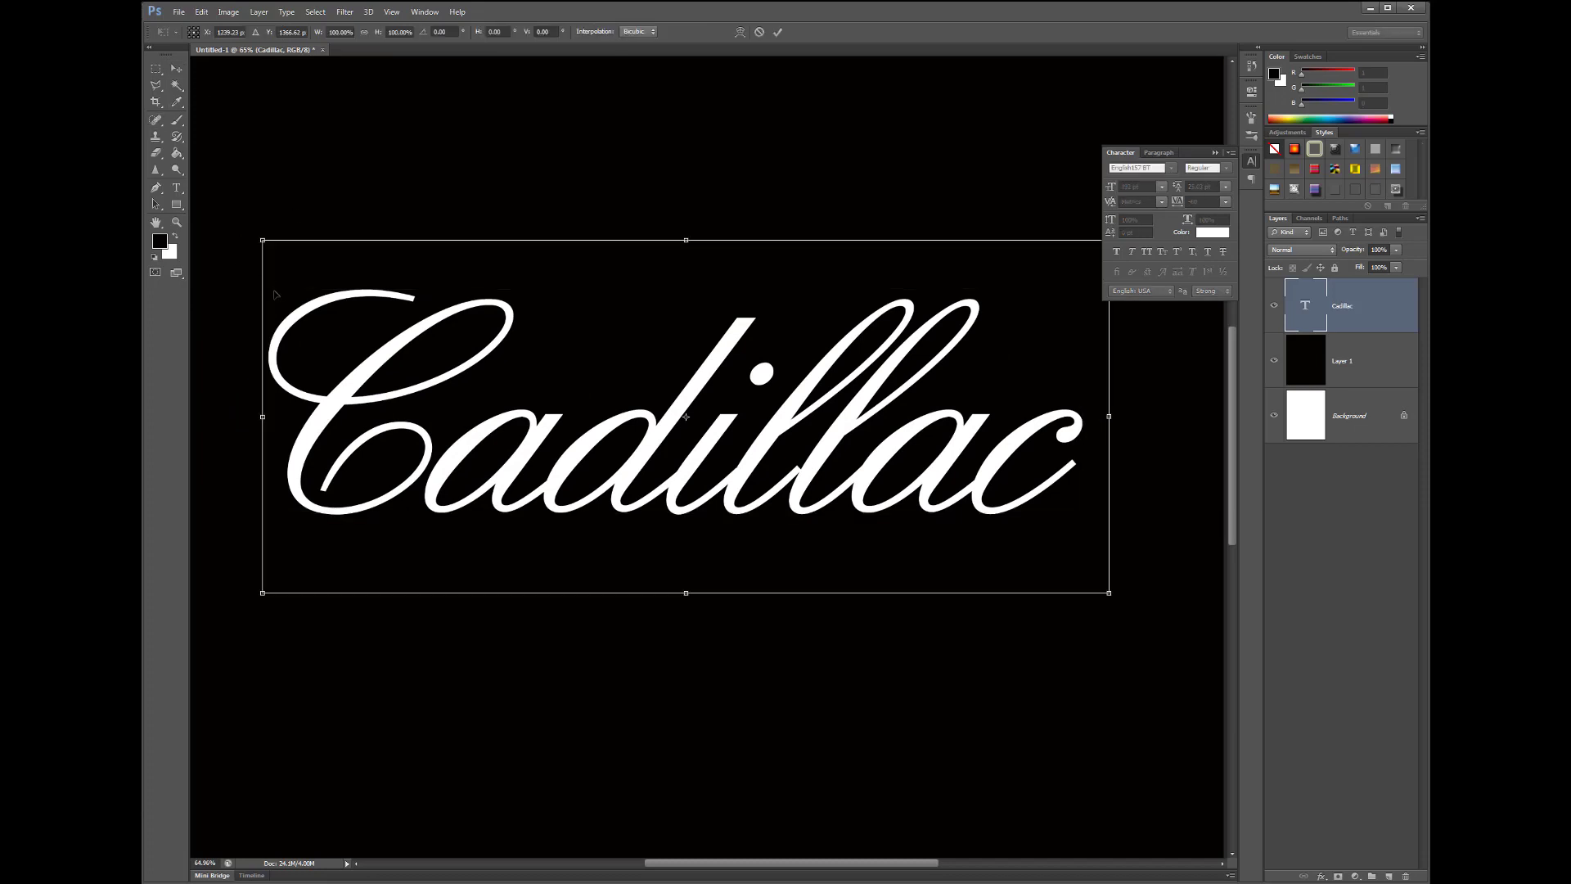
left_click_drag(264, 241, 216, 220)
left_click(1216, 154)
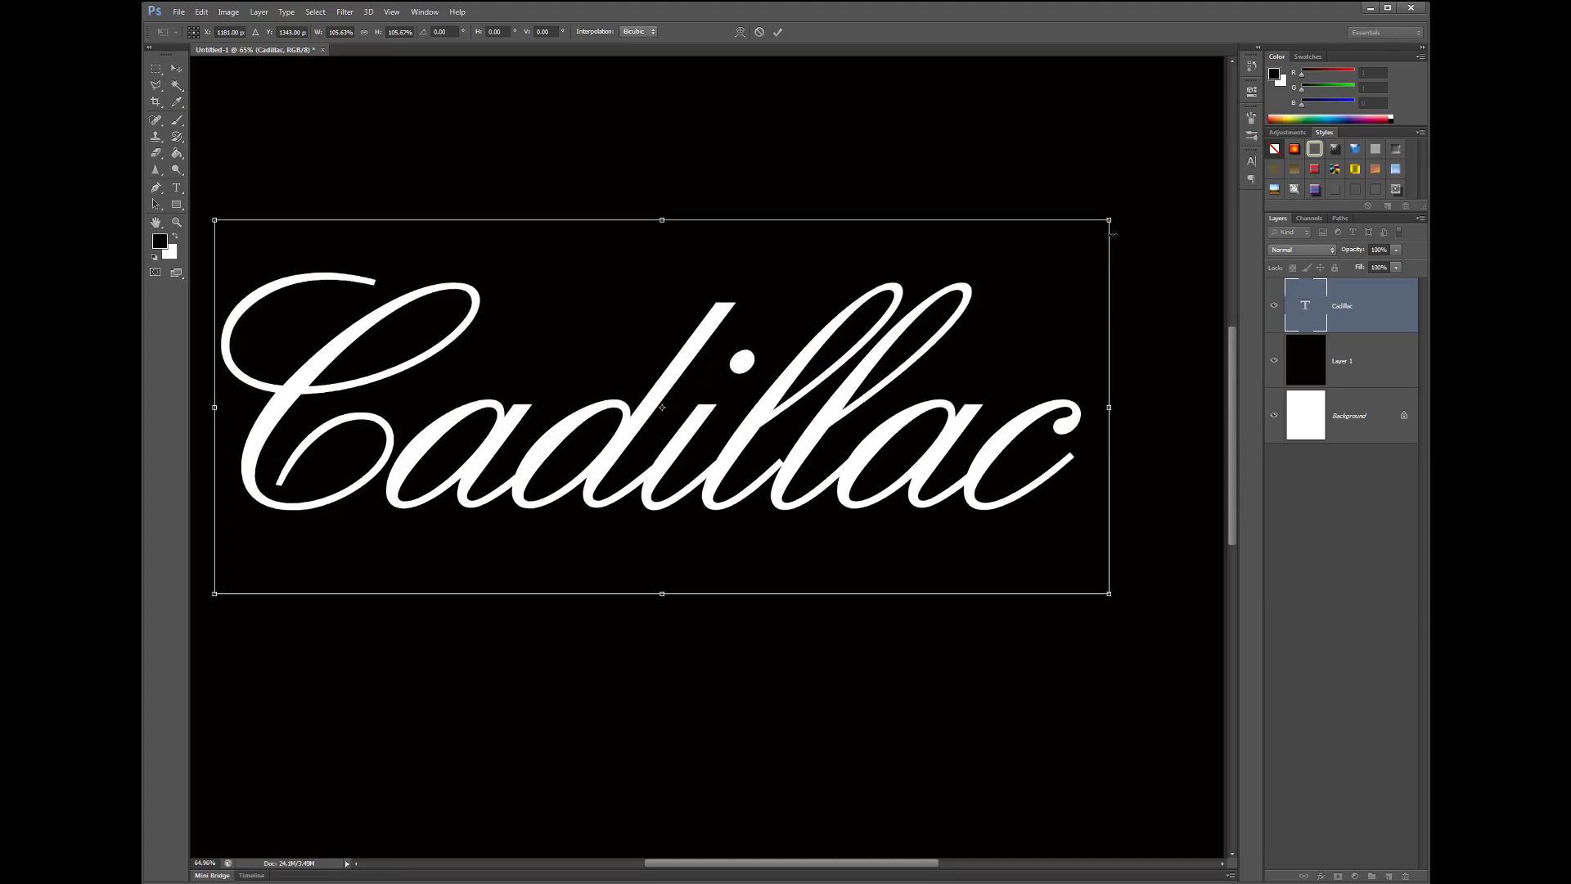
left_click_drag(1109, 215, 1176, 160)
key("Return")
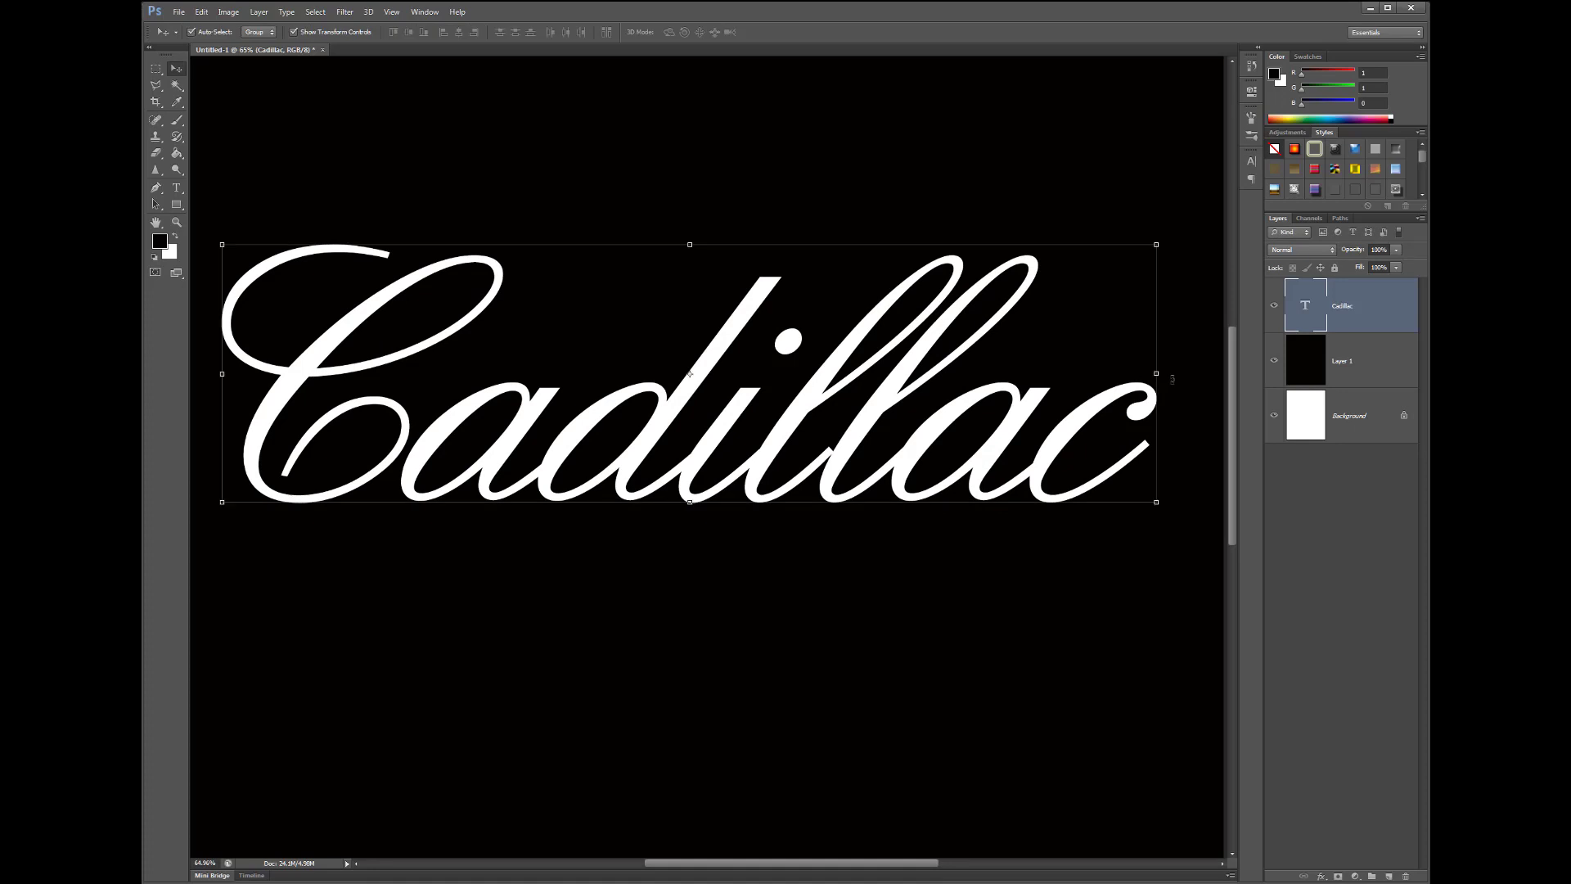
left_click(261, 12)
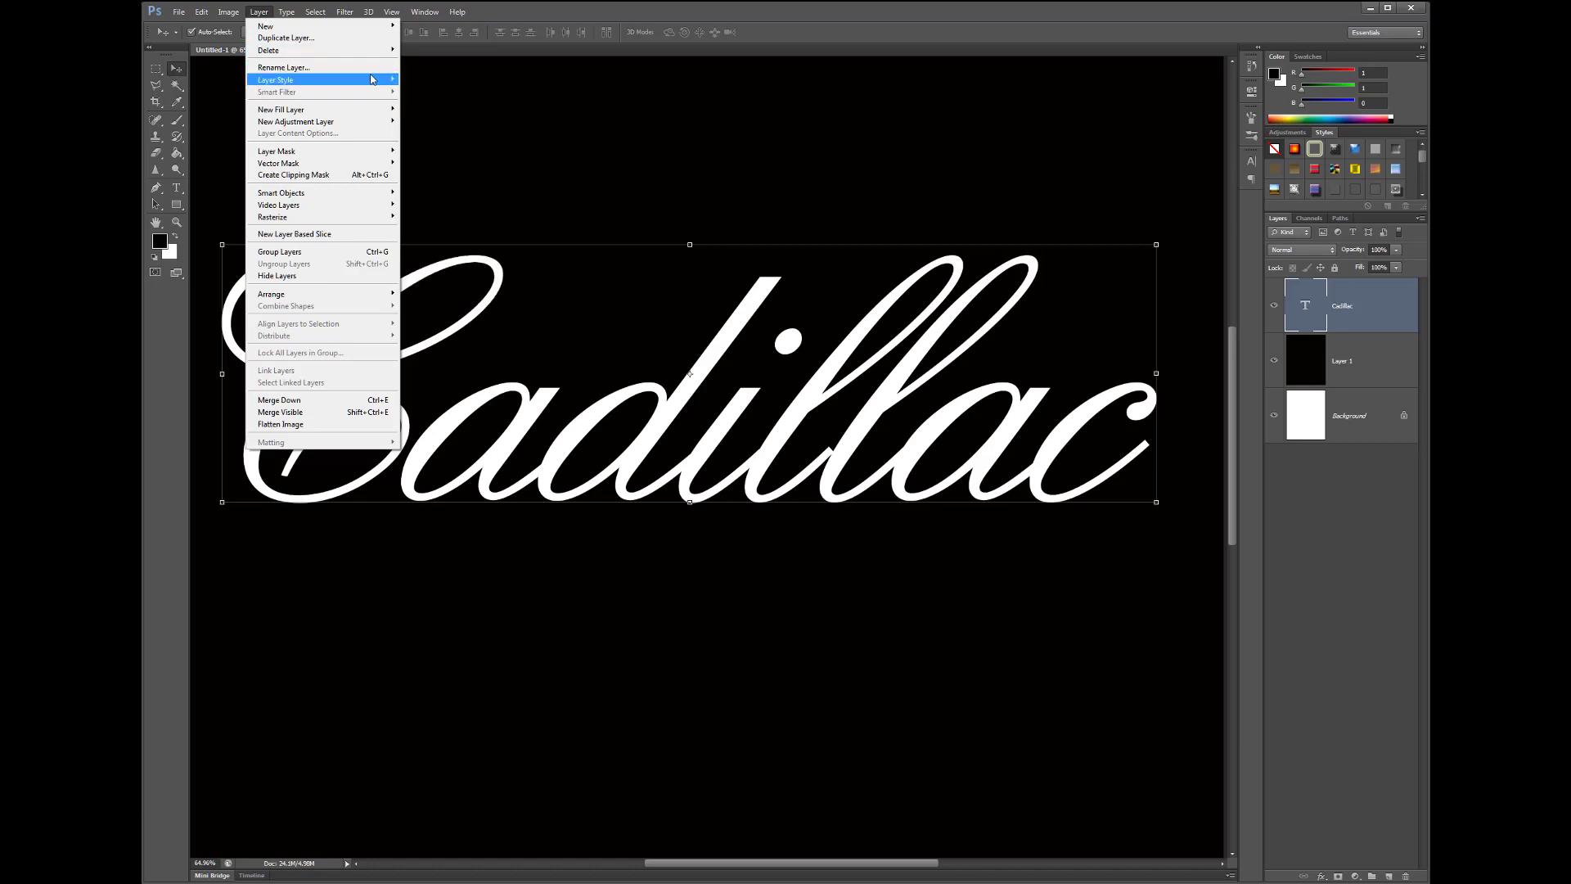
- Add a Bevel & Emboss layer style to Cadillac with the Chisel Hard technique
mouse_move(373, 80)
left_click(448, 97)
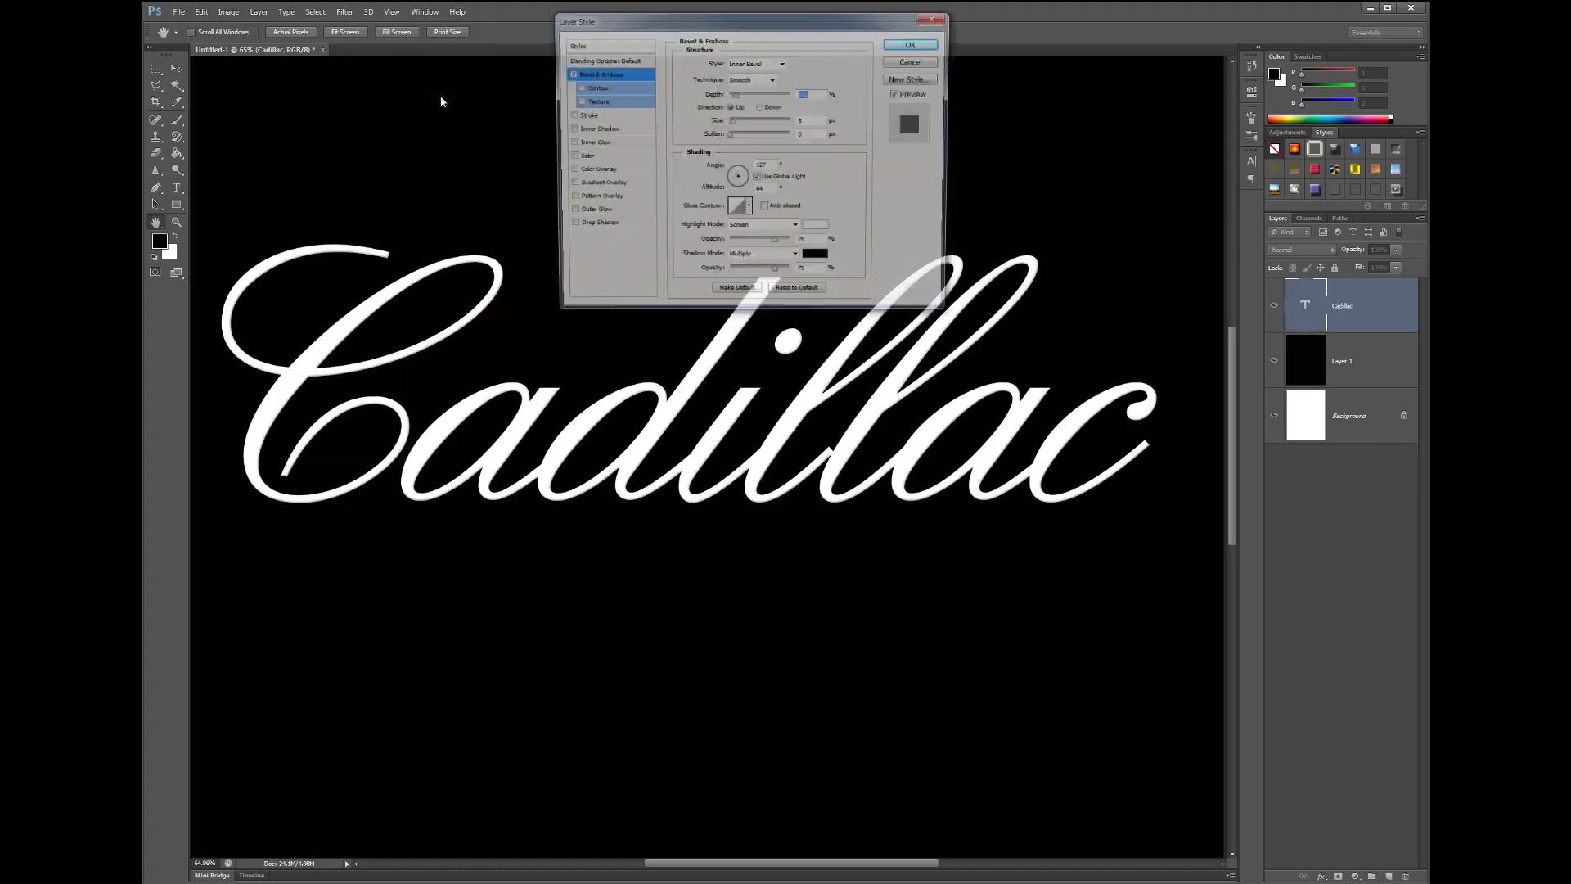
left_click_drag(787, 25, 852, 557)
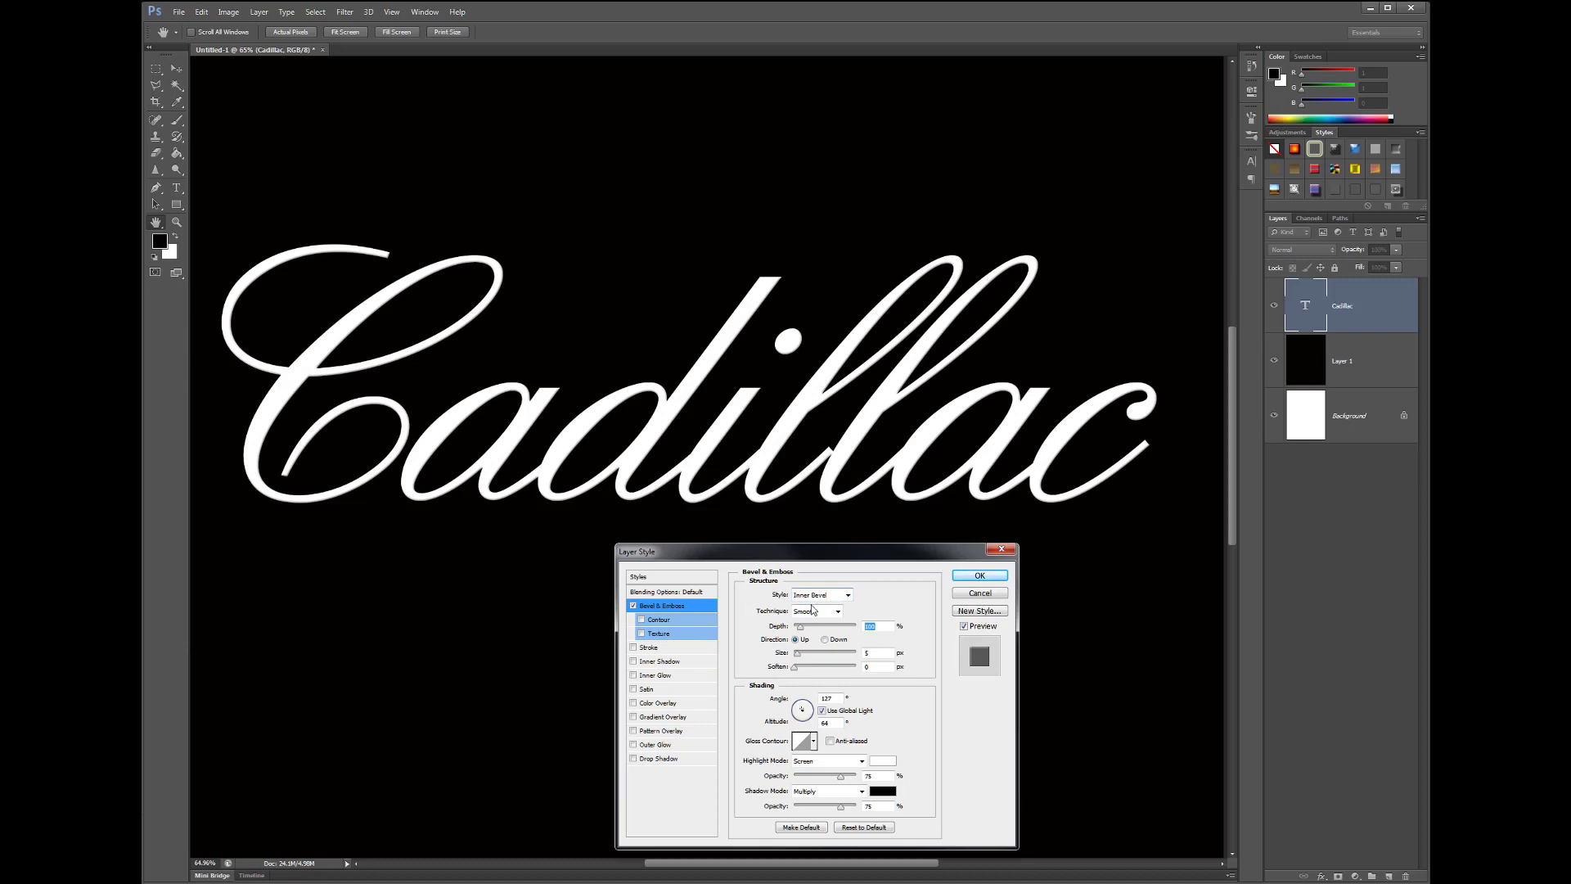
left_click(837, 611)
left_click(818, 635)
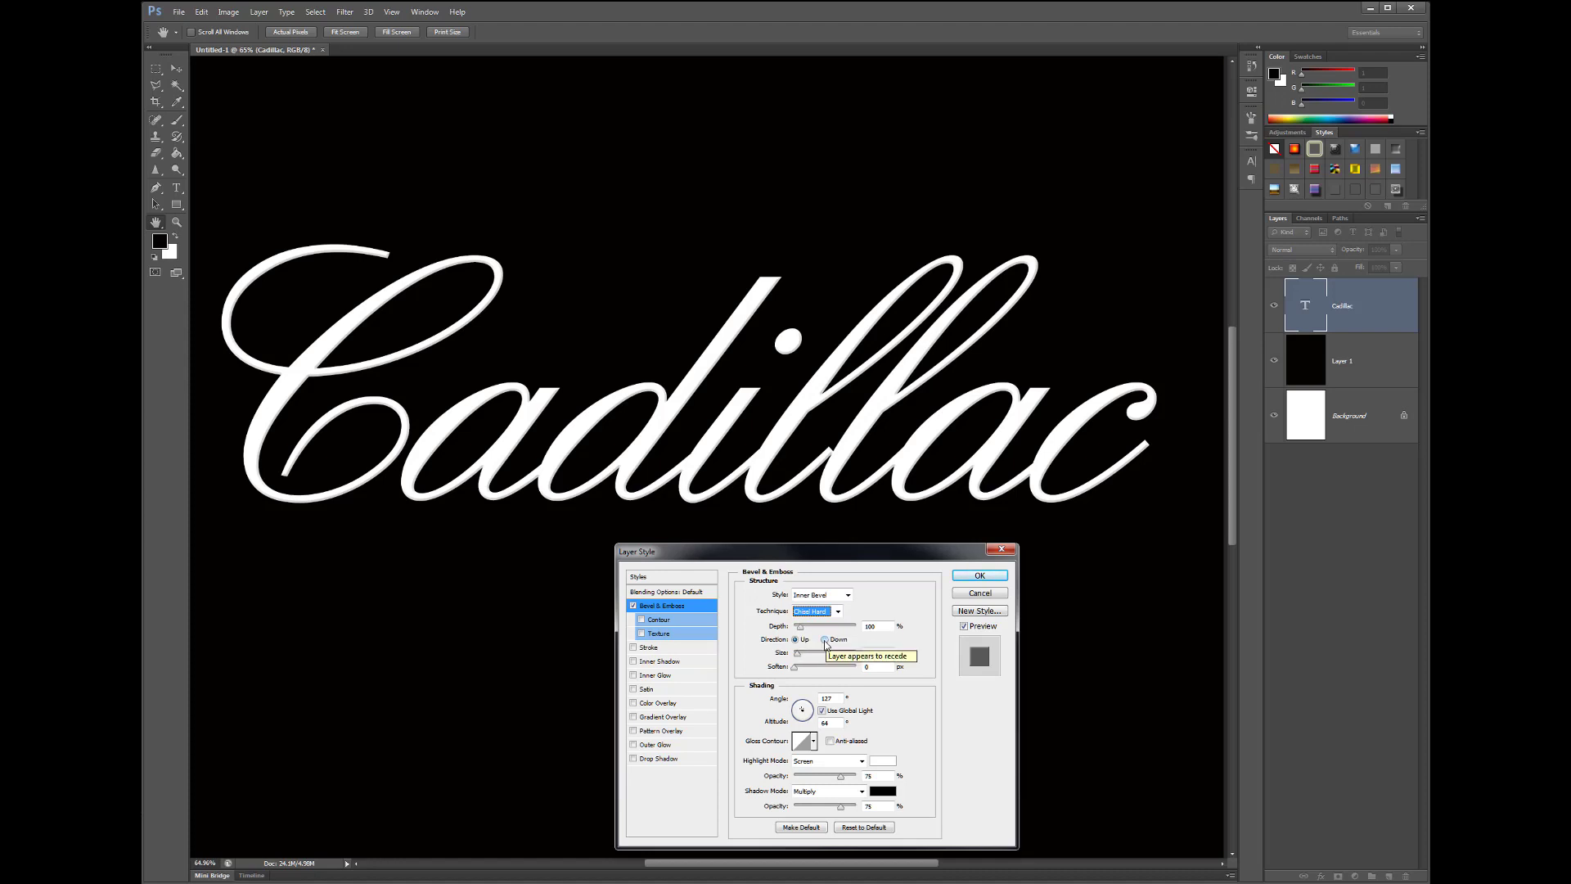
- Set the bevel direction to Down, size to 155 px and soften to 1
left_click(825, 639)
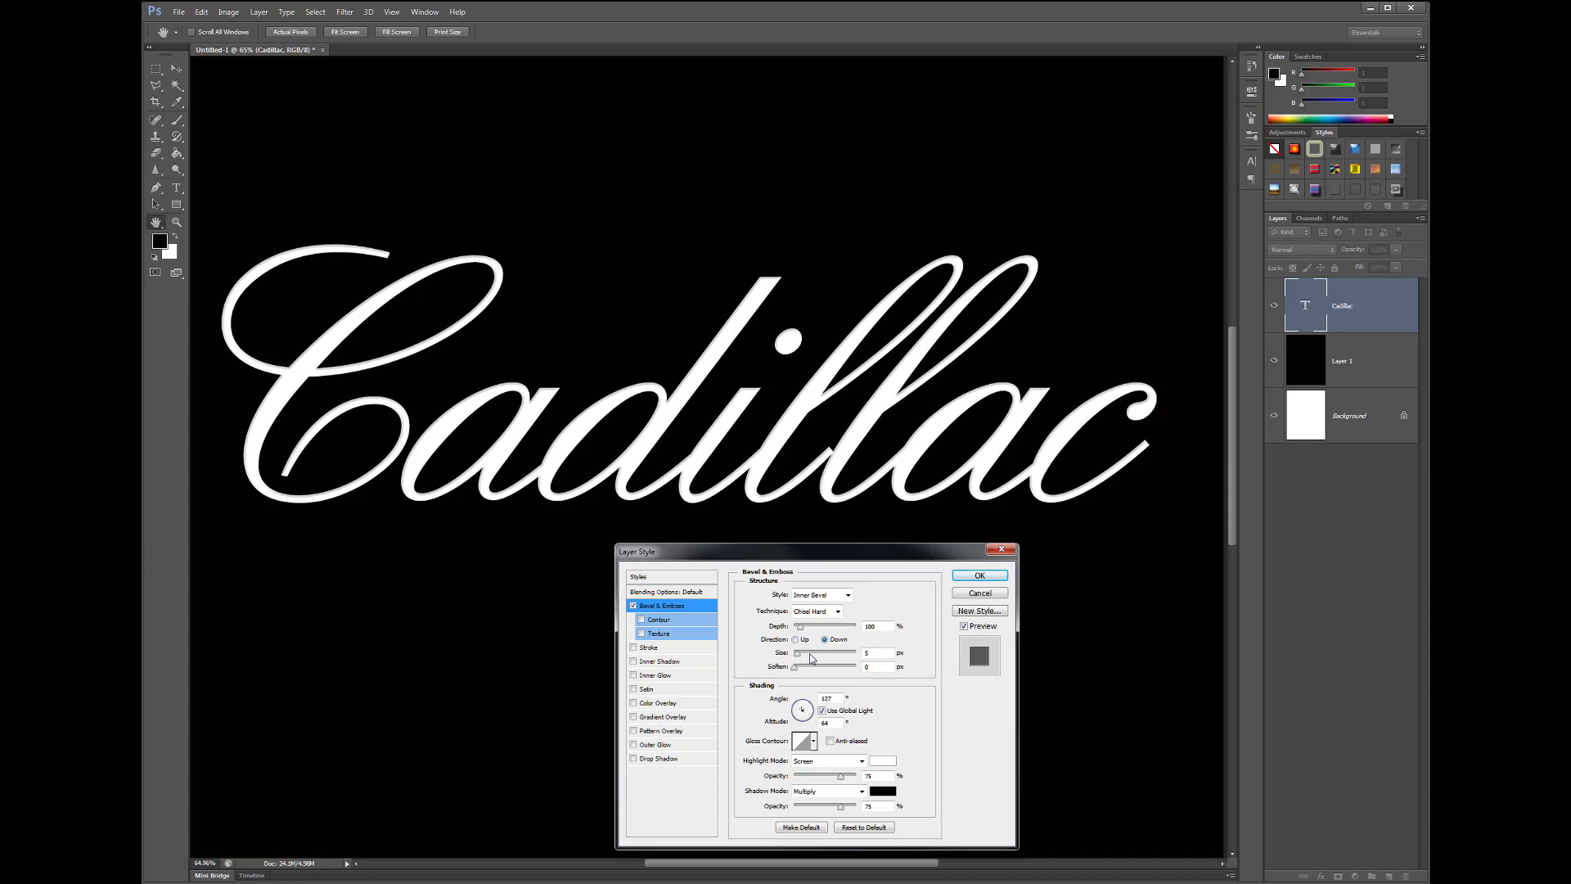
left_click_drag(808, 653, 818, 653)
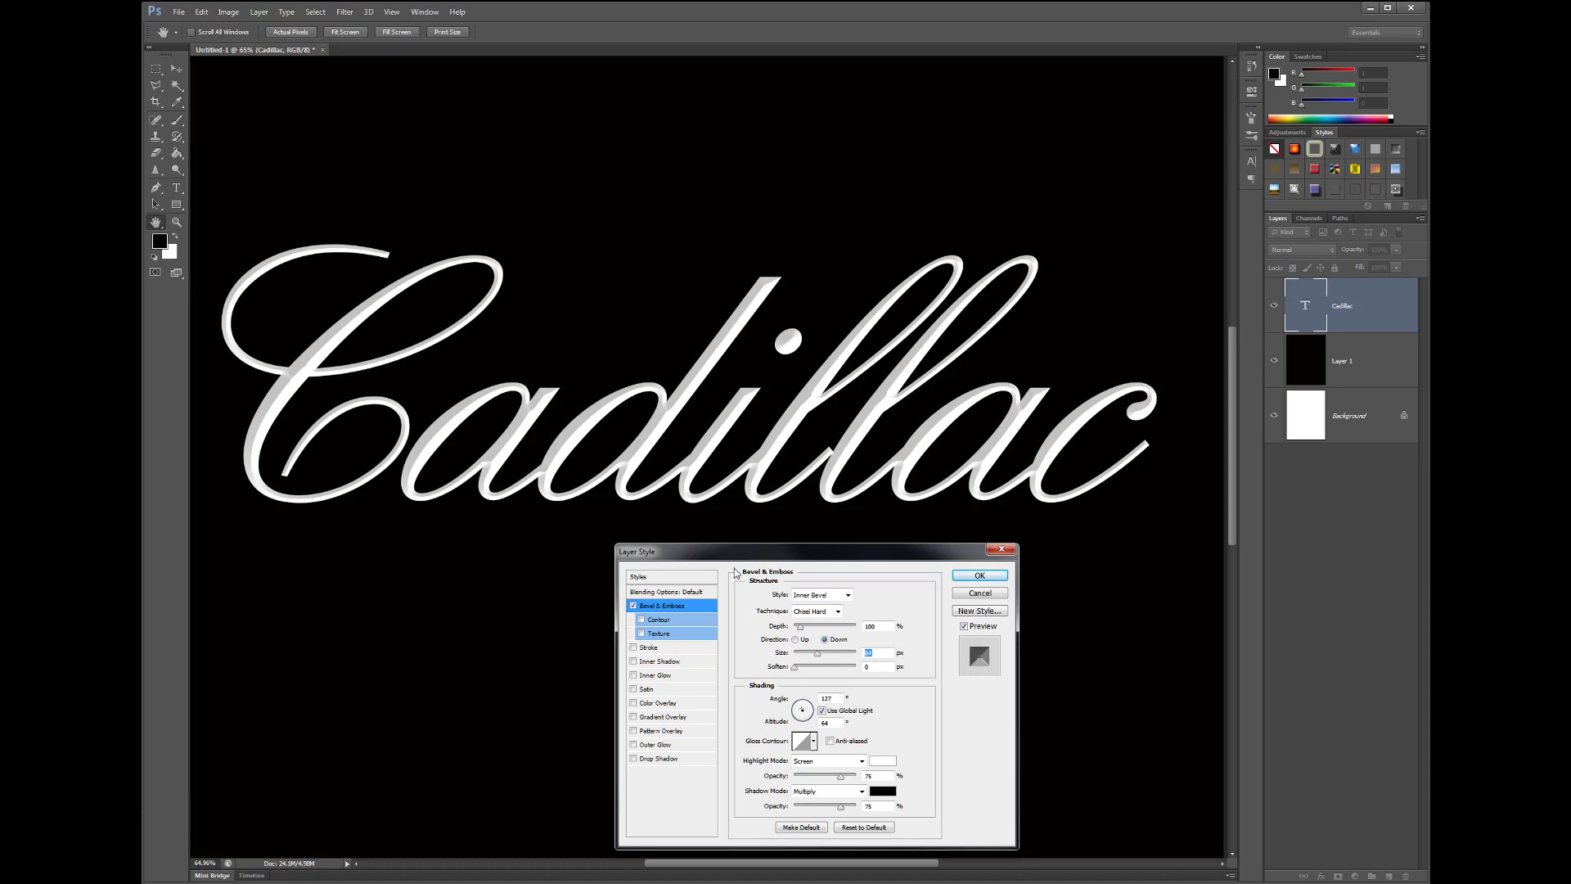
left_click(796, 639)
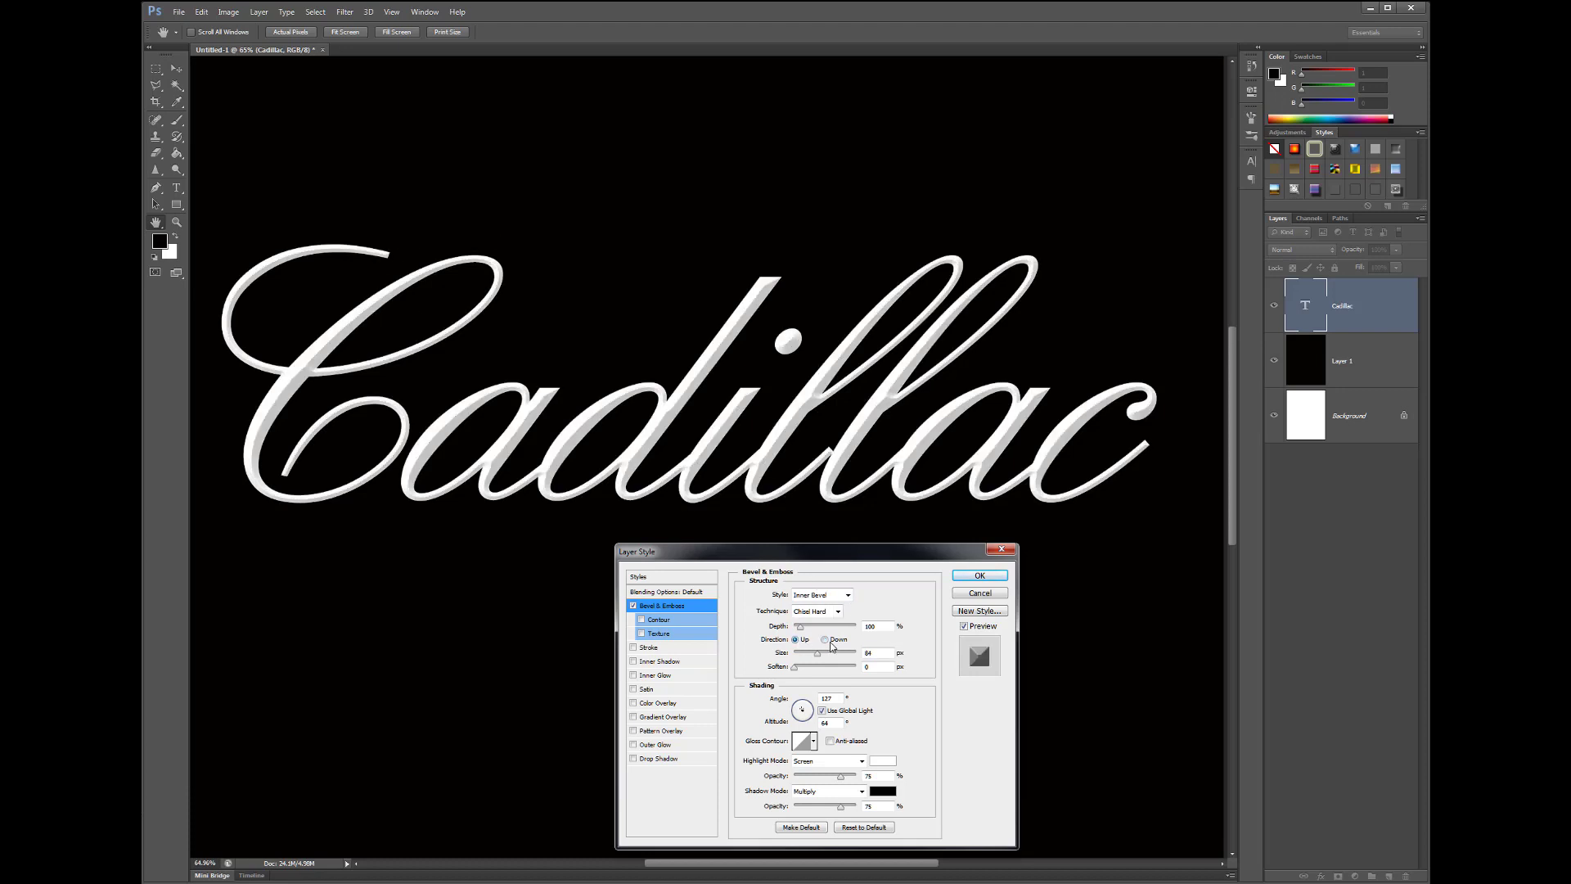
left_click(825, 639)
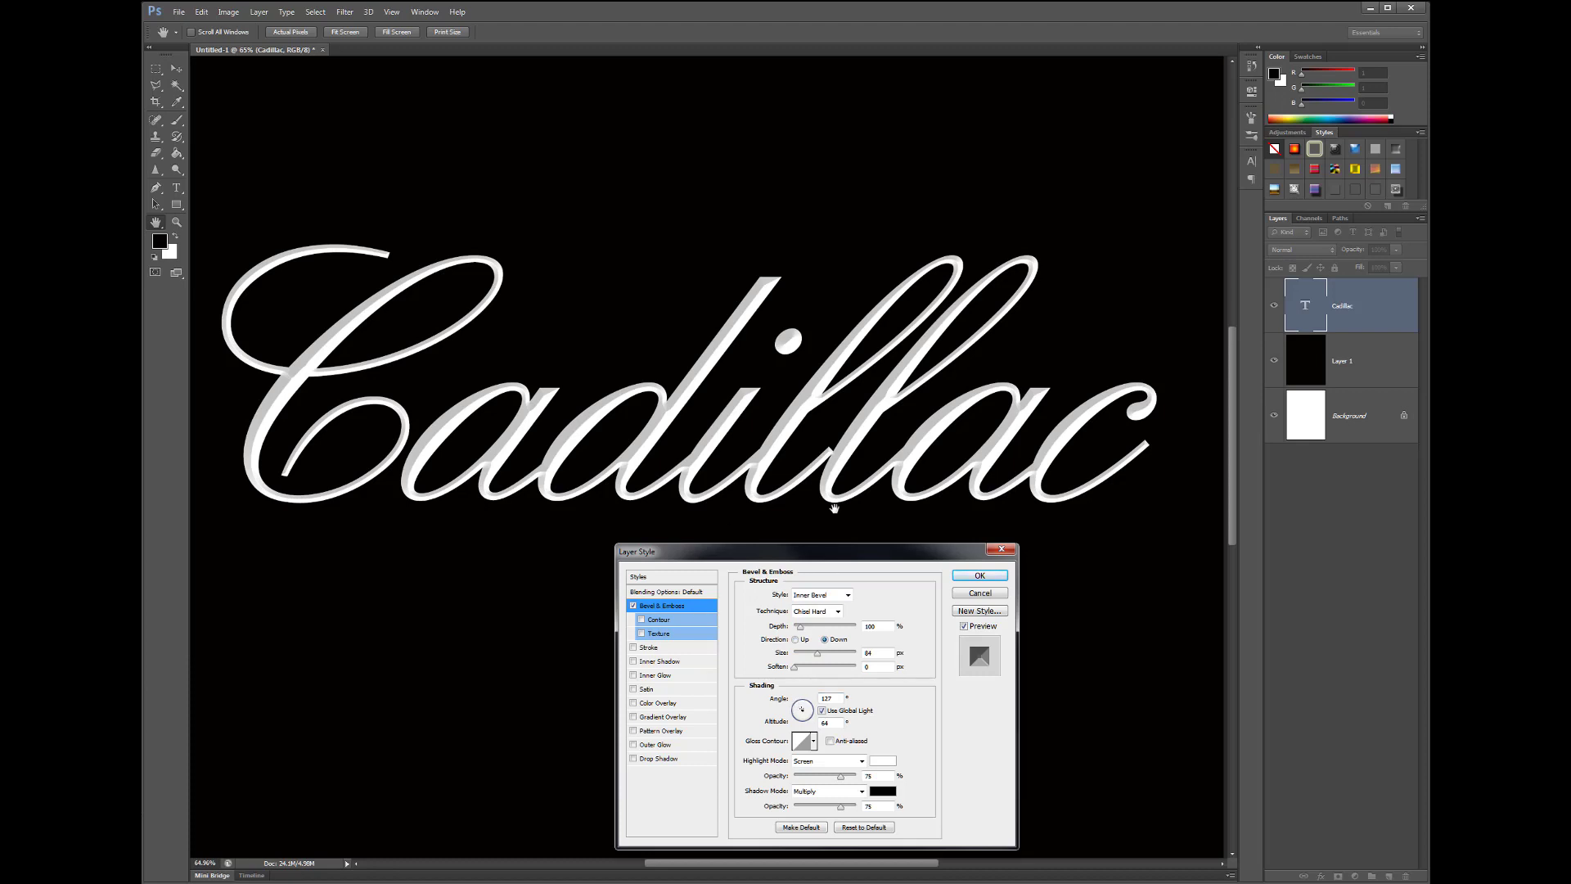
left_click_drag(818, 653, 834, 657)
left_click(880, 667)
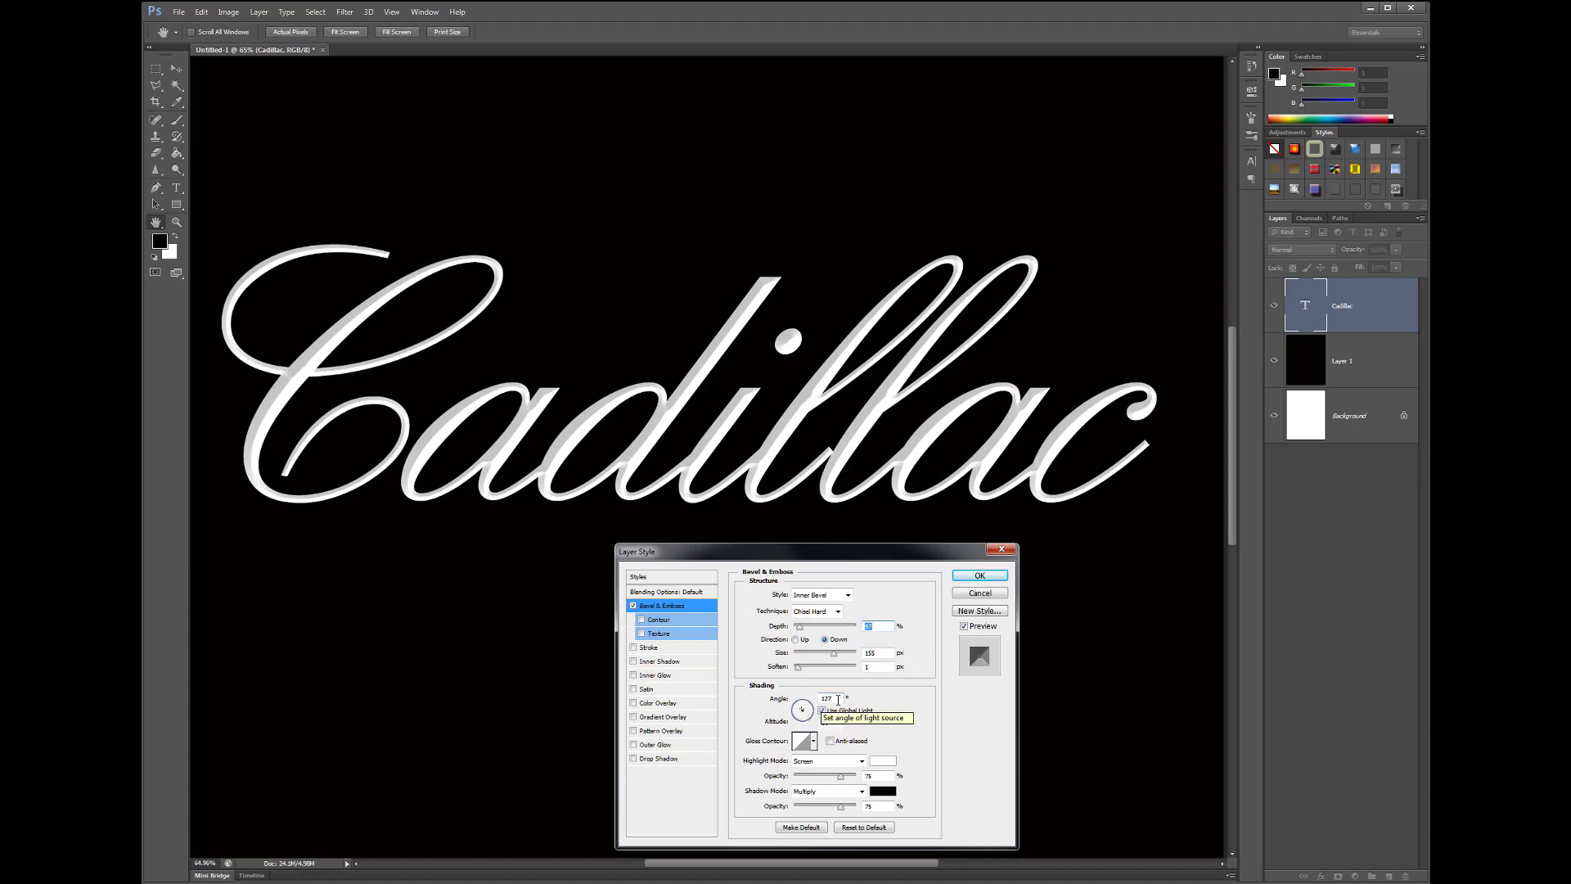
double_click(837, 700)
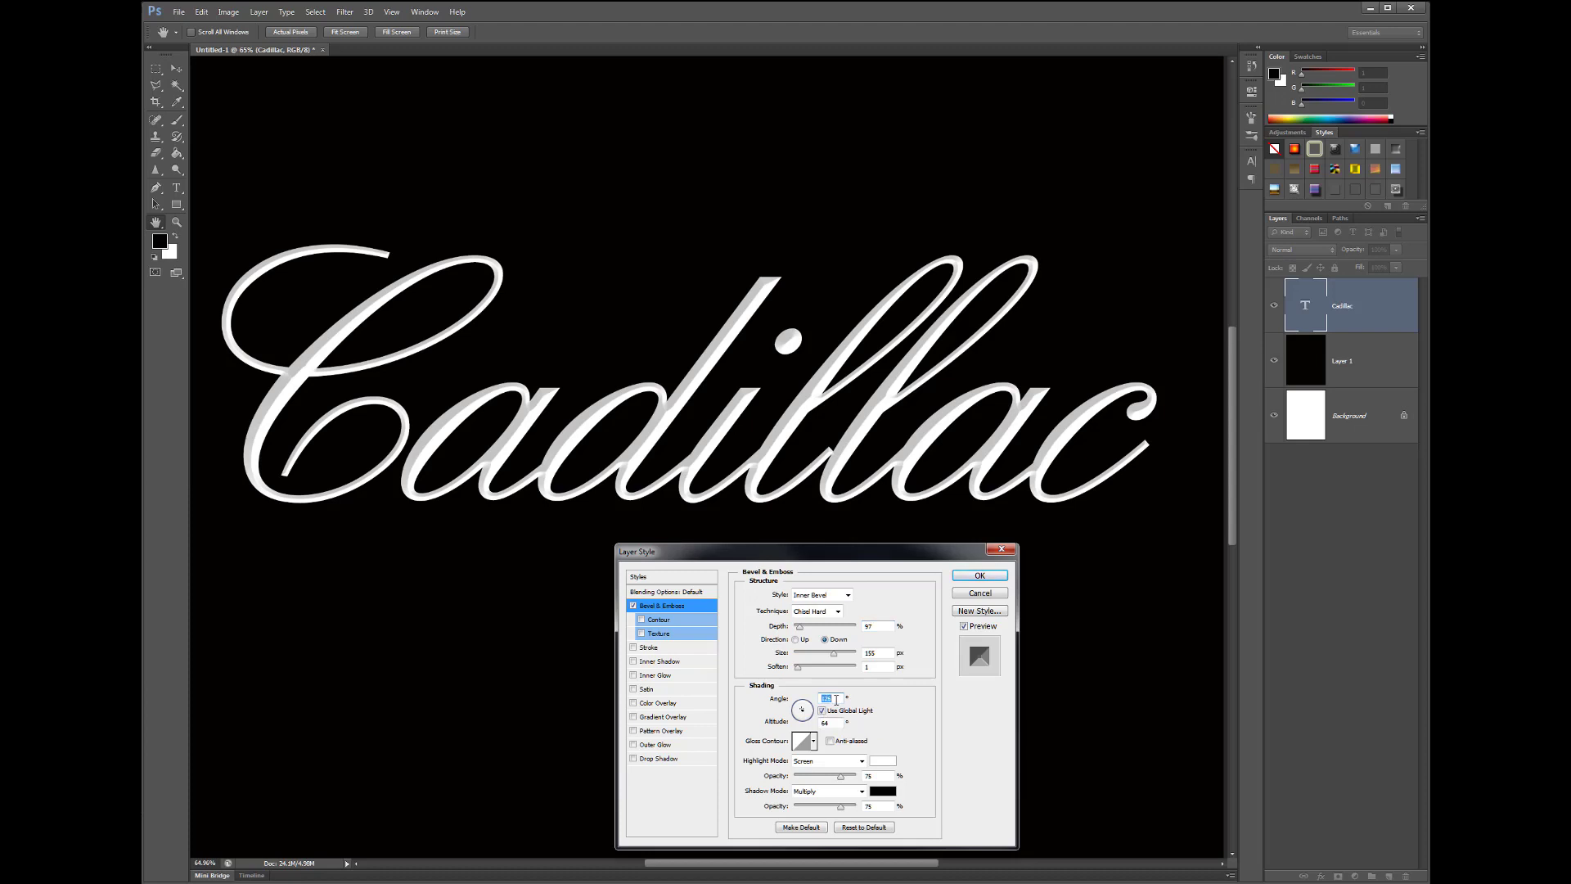
- Choose the Ring - Double preset as the bevel's gloss contour
left_click(802, 742)
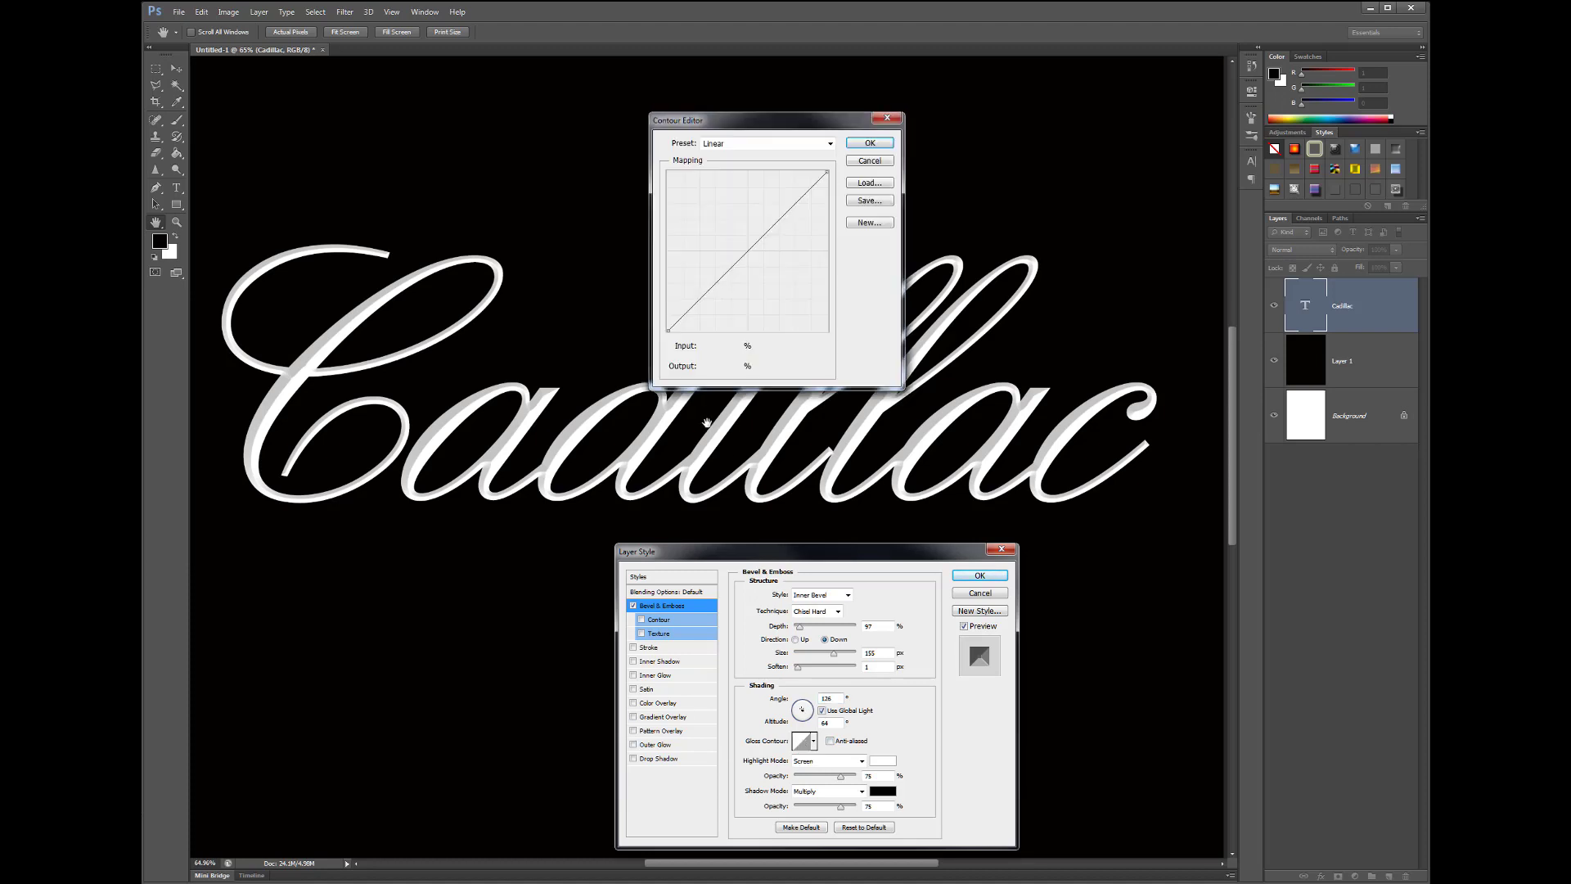
left_click(870, 161)
left_click(802, 741)
left_click(870, 162)
left_click(814, 742)
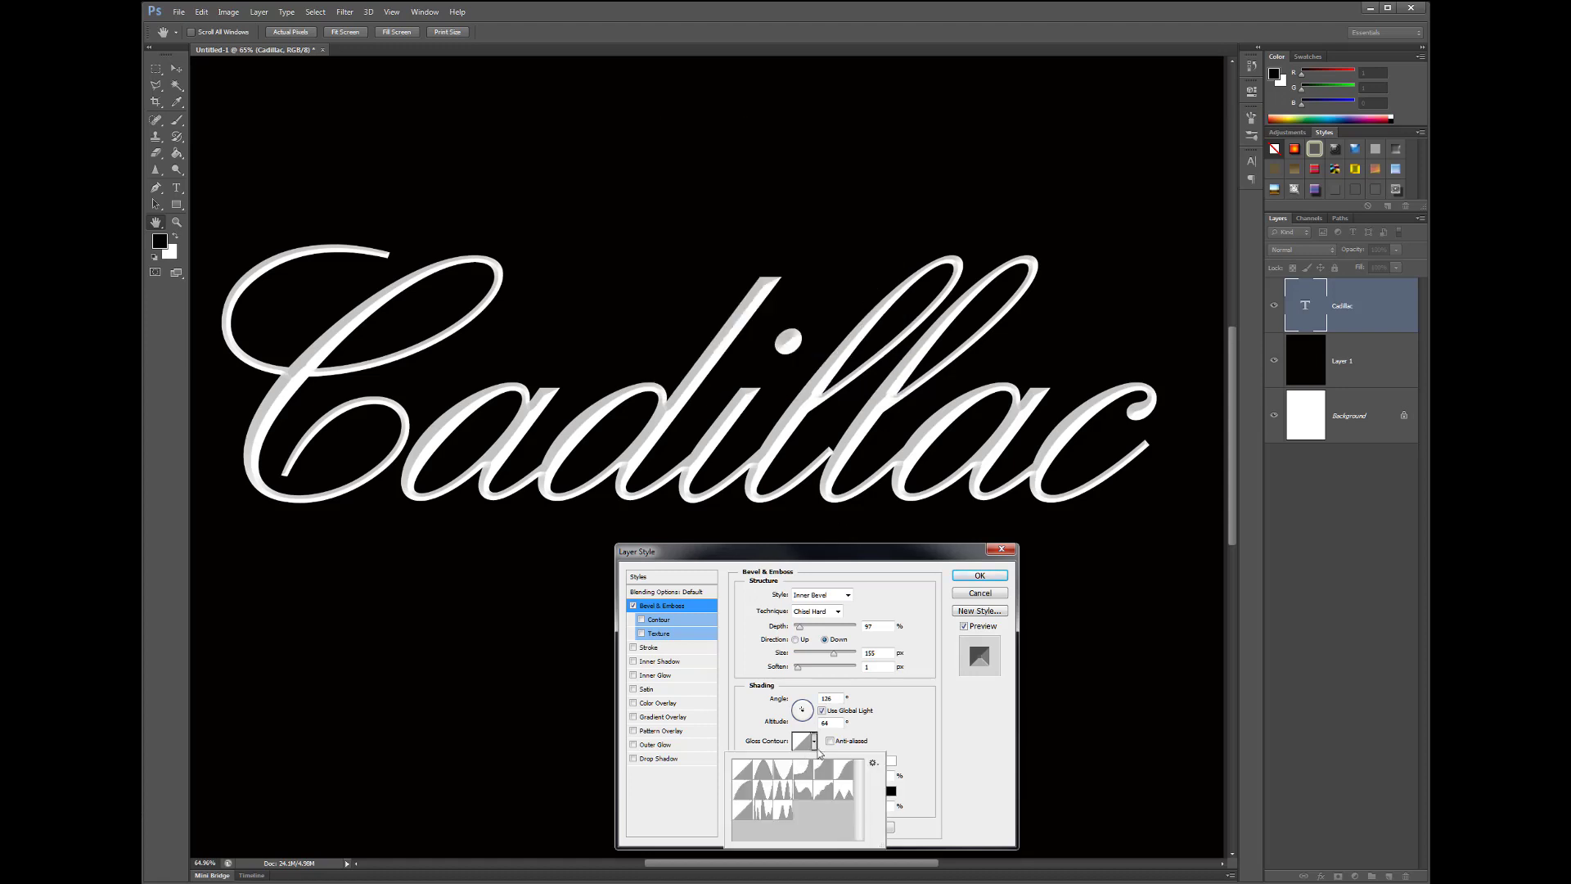
left_click(770, 790)
left_click(779, 793)
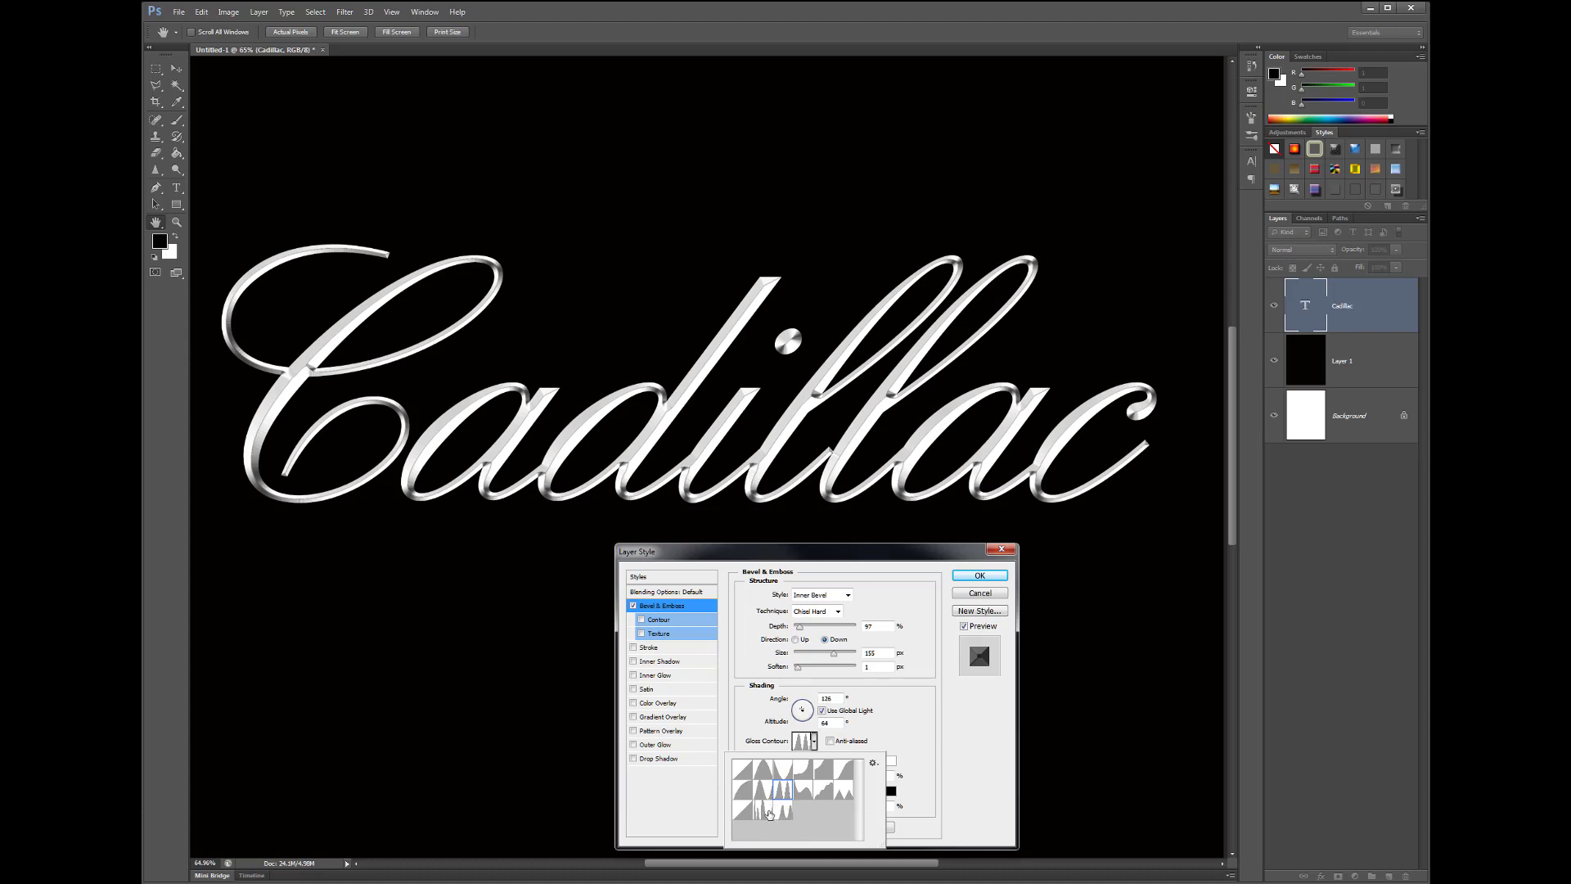
left_click(877, 746)
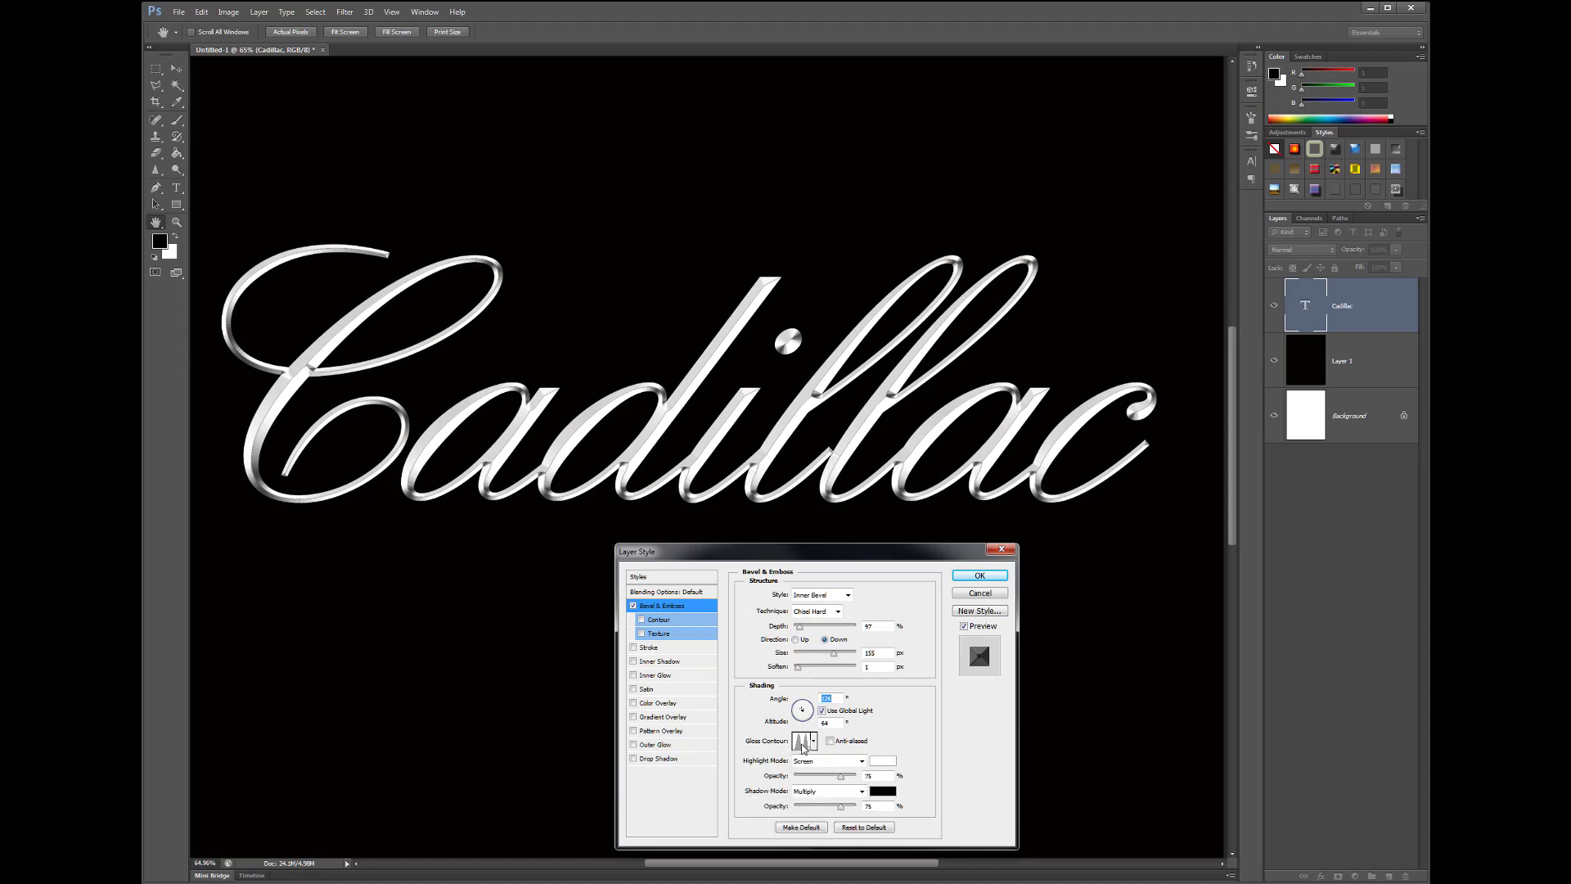
- Reshape the Ring - Double curve's peaks and valleys in the Contour Editor and apply it
left_click(802, 743)
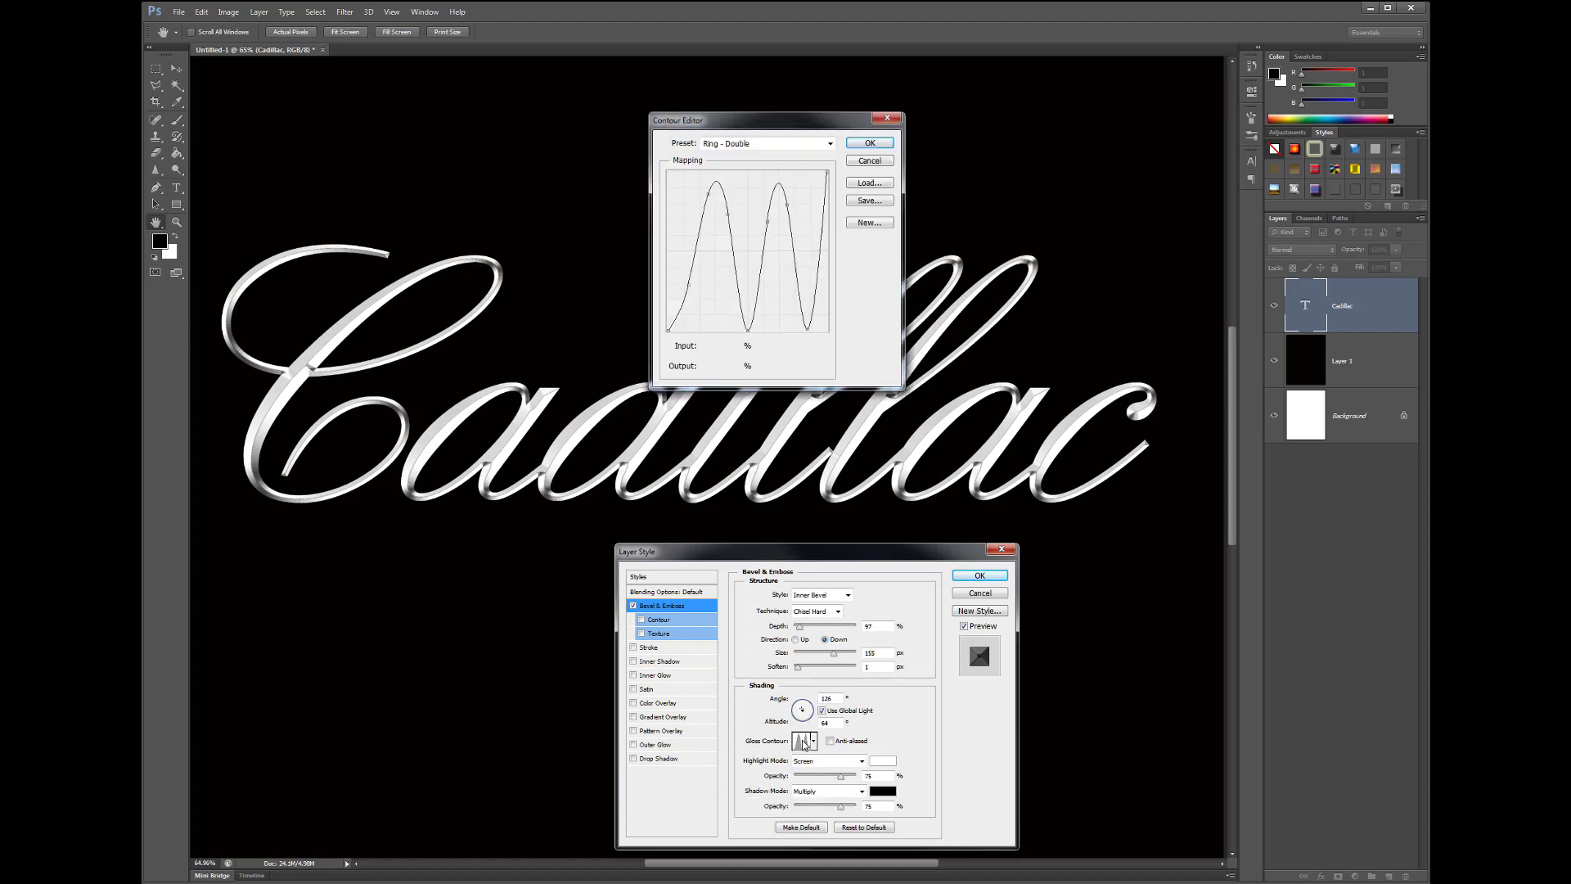
mouse_move(709, 191)
left_mouse_down()
mouse_move(705, 242)
mouse_move(732, 191)
left_mouse_up()
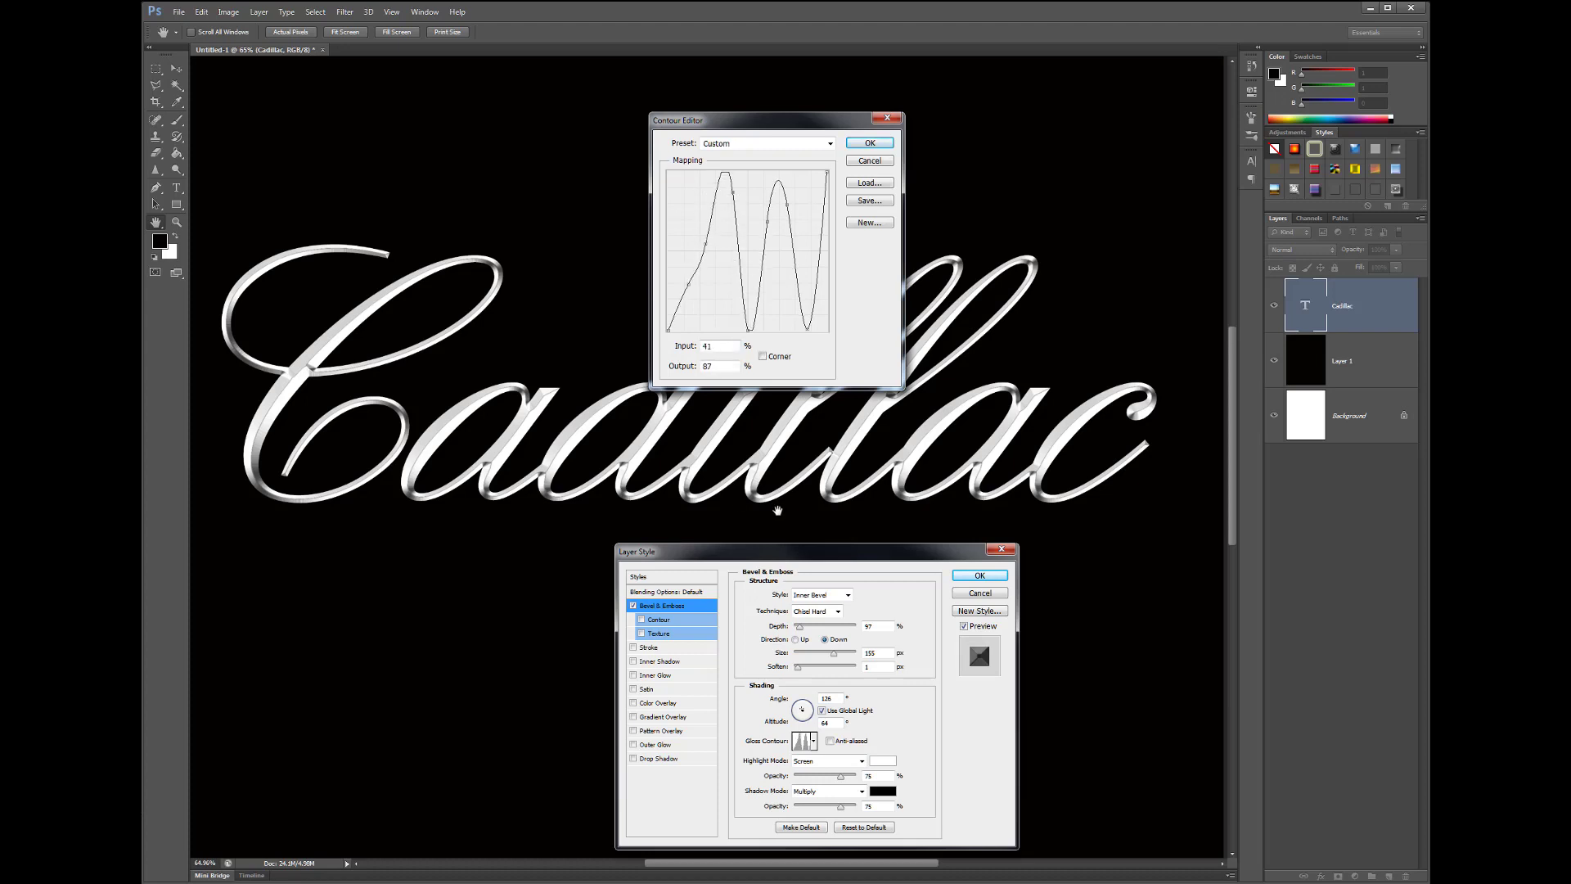
left_click_drag(749, 330, 703, 296)
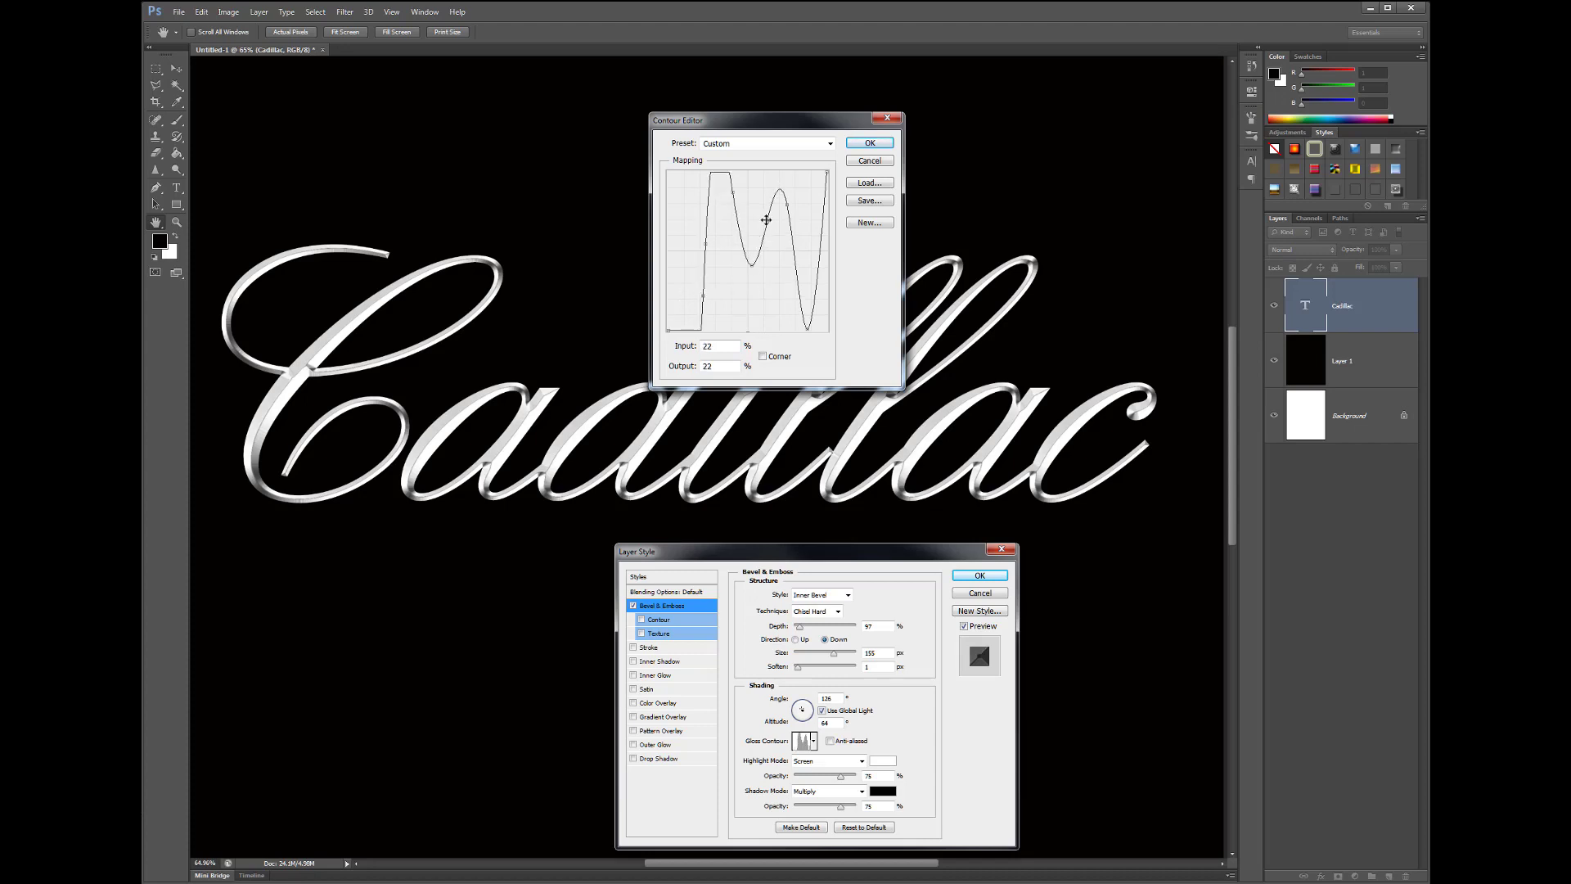
left_click_drag(766, 219, 783, 341)
left_click(764, 290)
left_click_drag(808, 328, 811, 290)
left_click(868, 143)
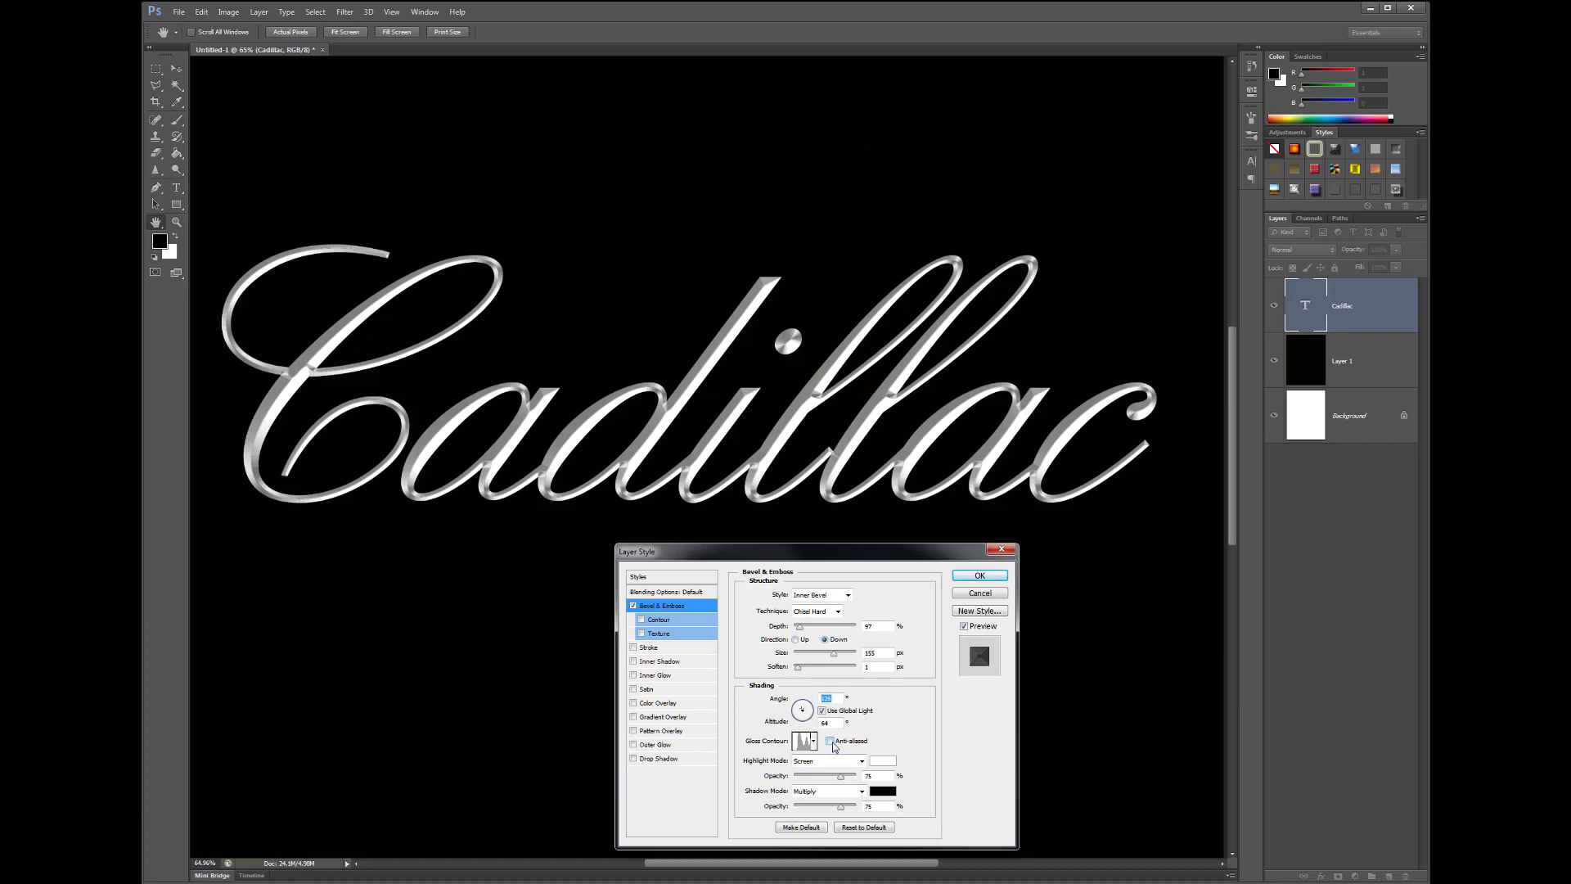
- Compare gloss contour presets, keep Screen highlight mode, and turn off Use Global Light
left_click(813, 741)
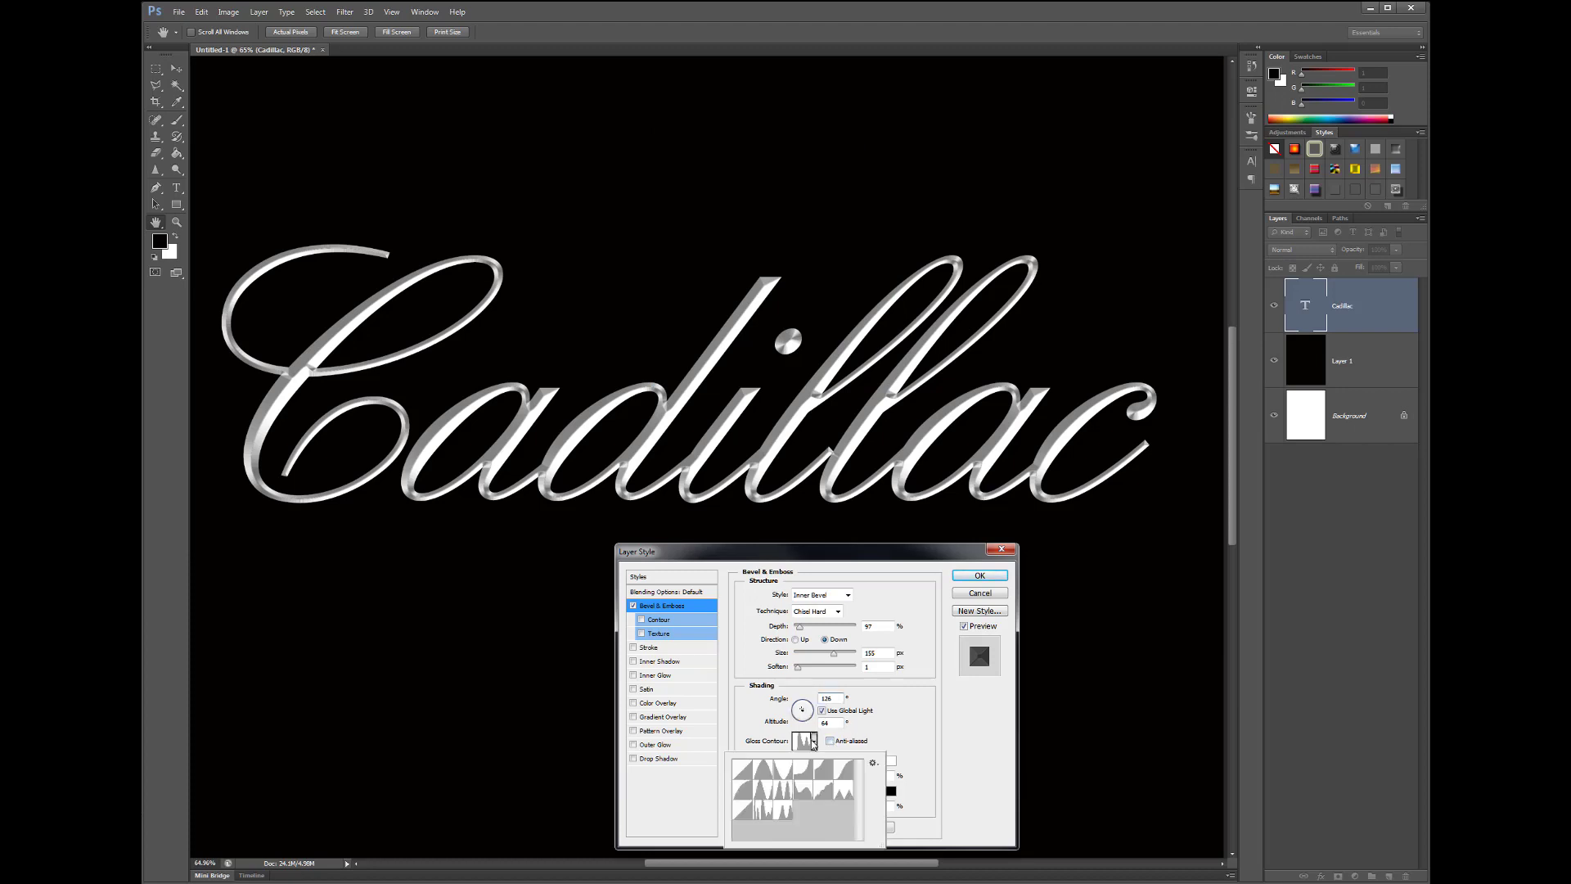
left_click(765, 810)
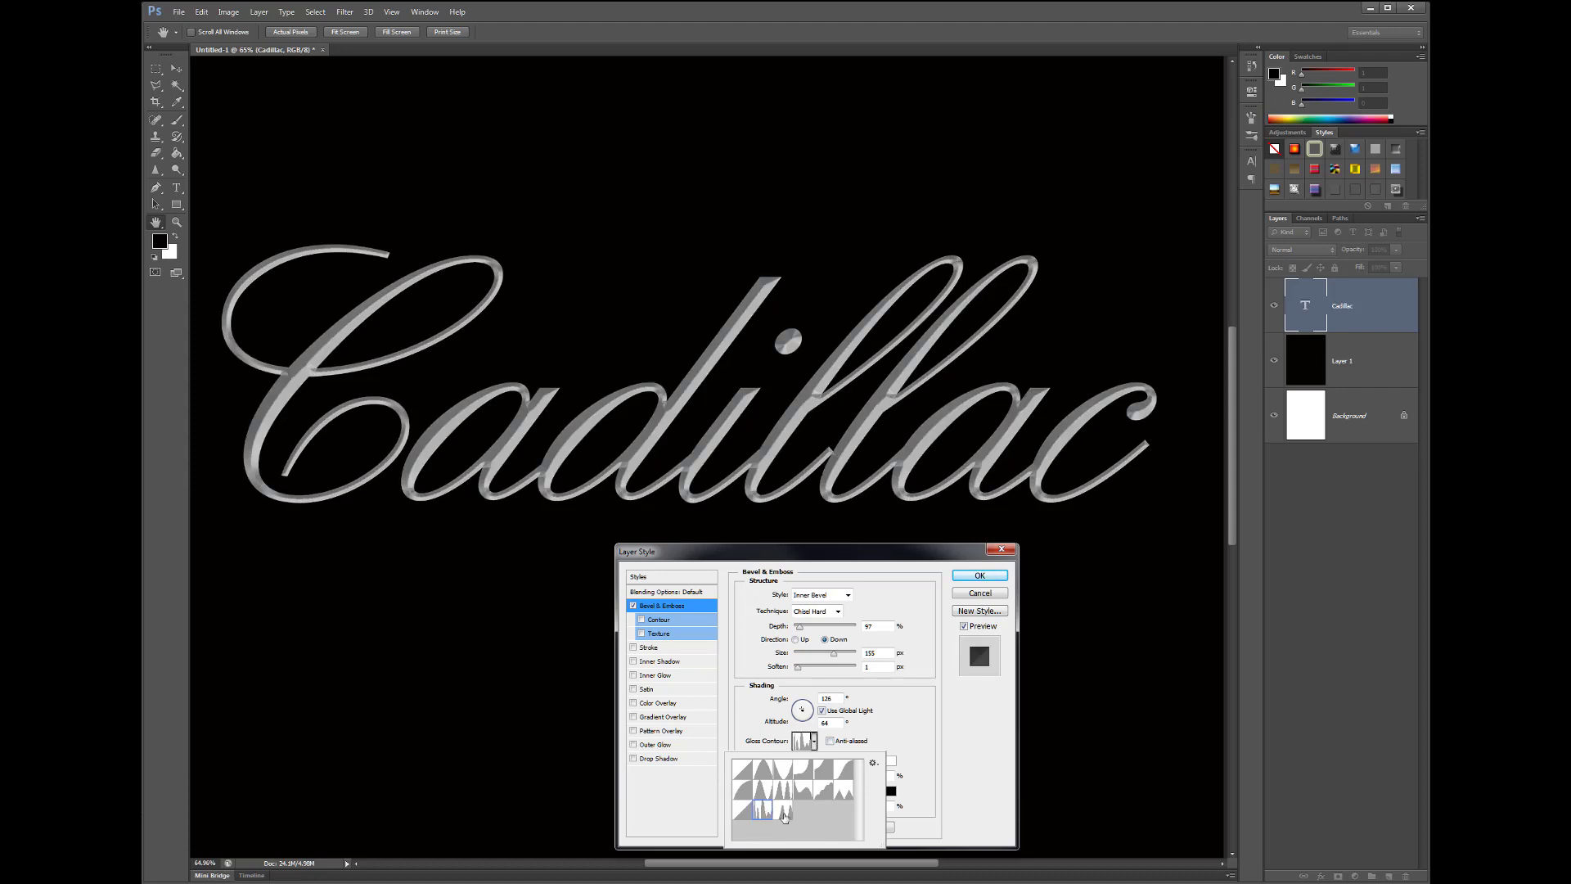
left_click(784, 816)
left_click(769, 814)
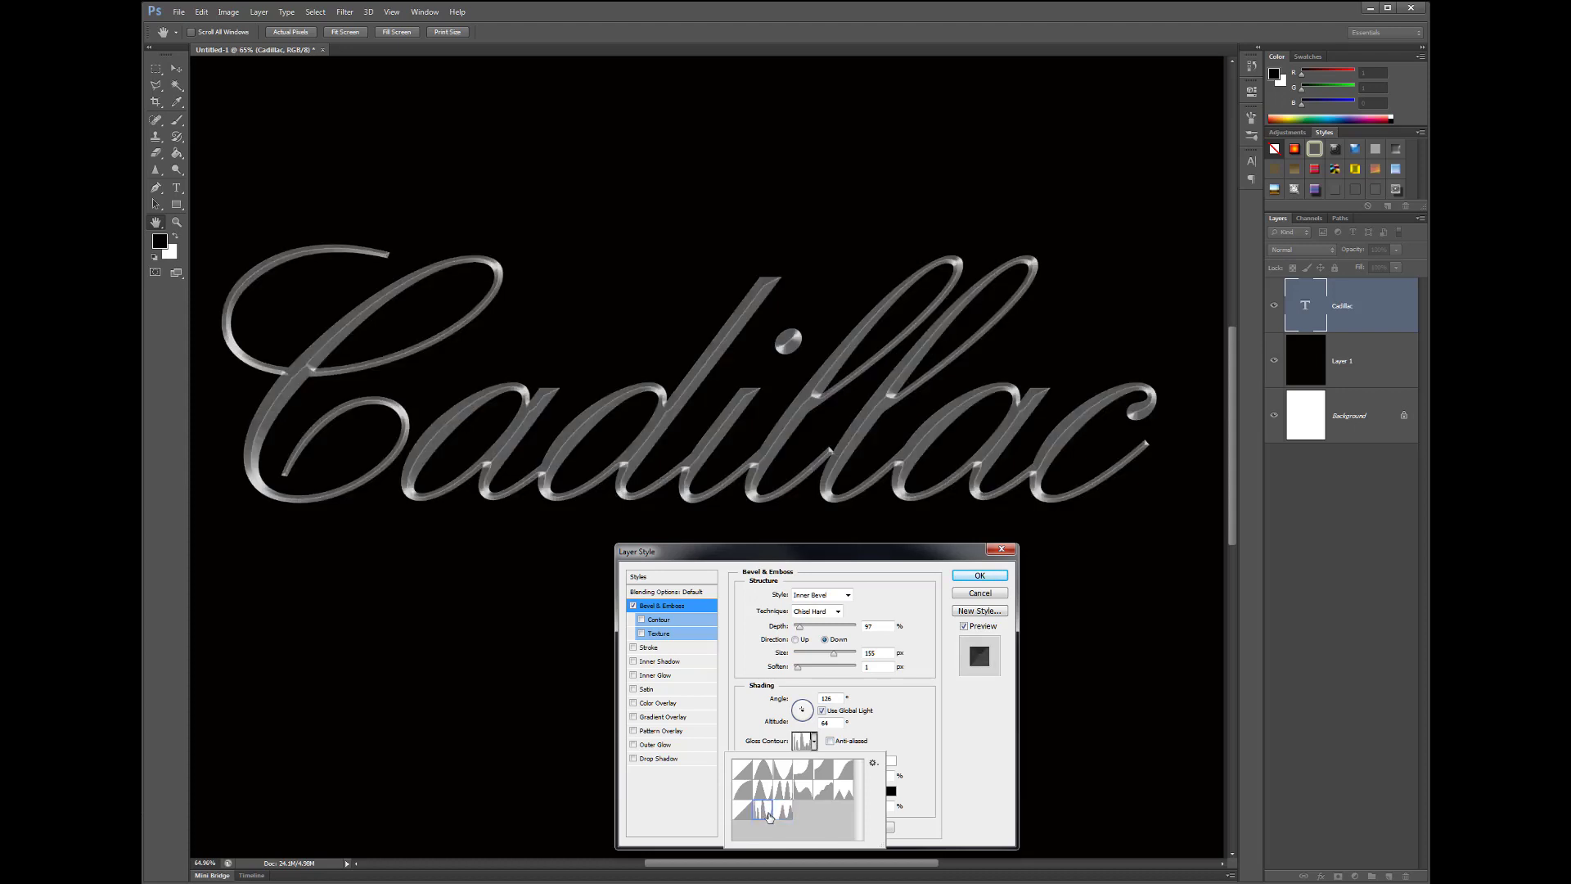
left_click(893, 716)
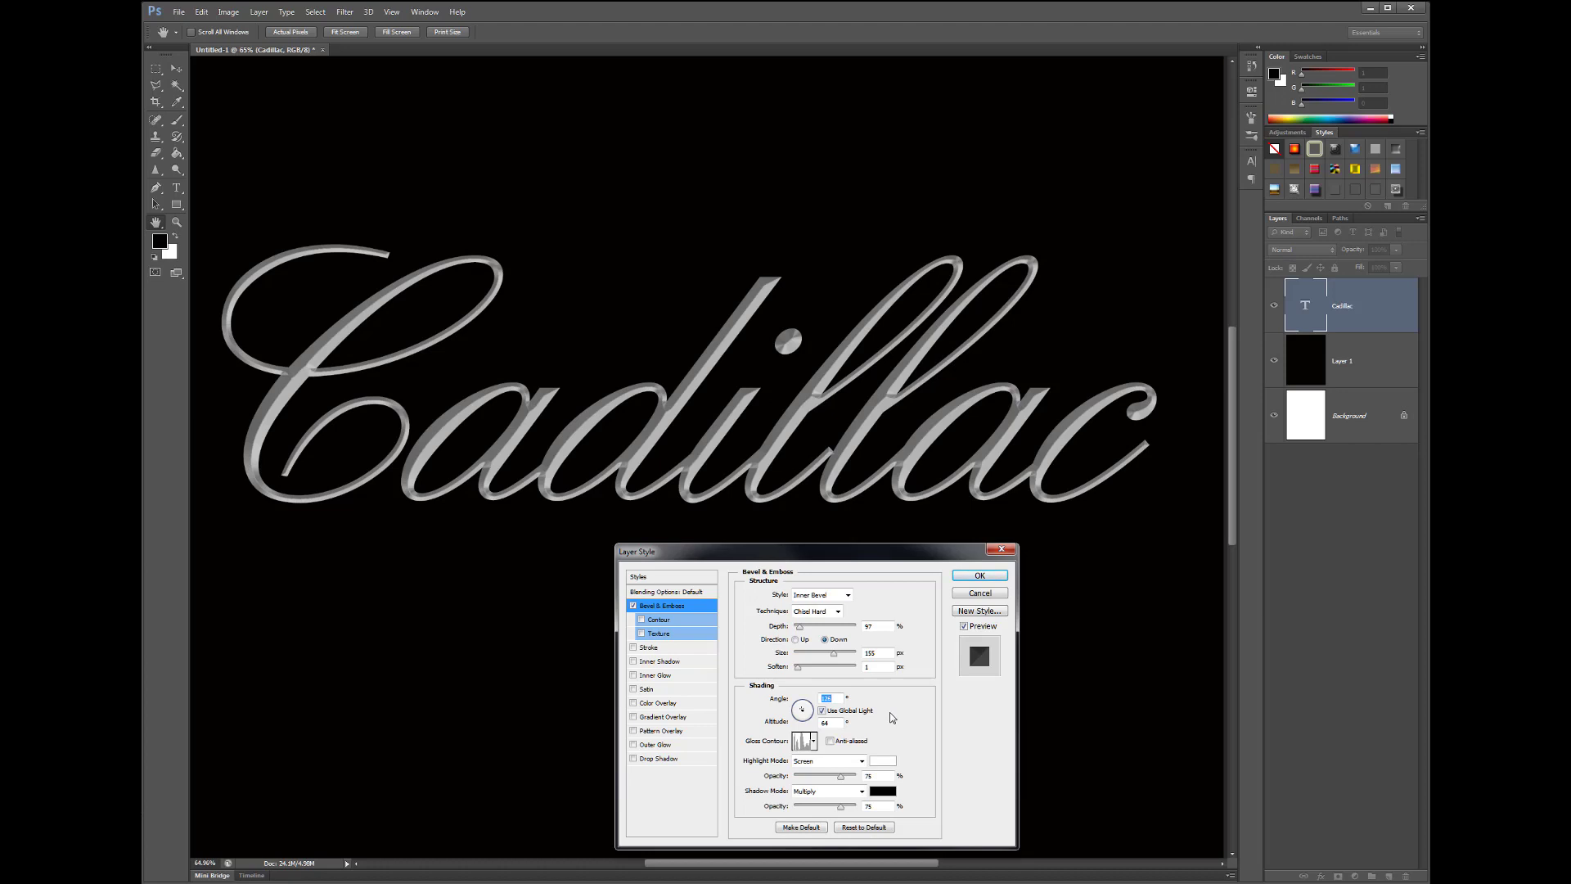
left_click(860, 763)
left_click(858, 765)
left_click(823, 711)
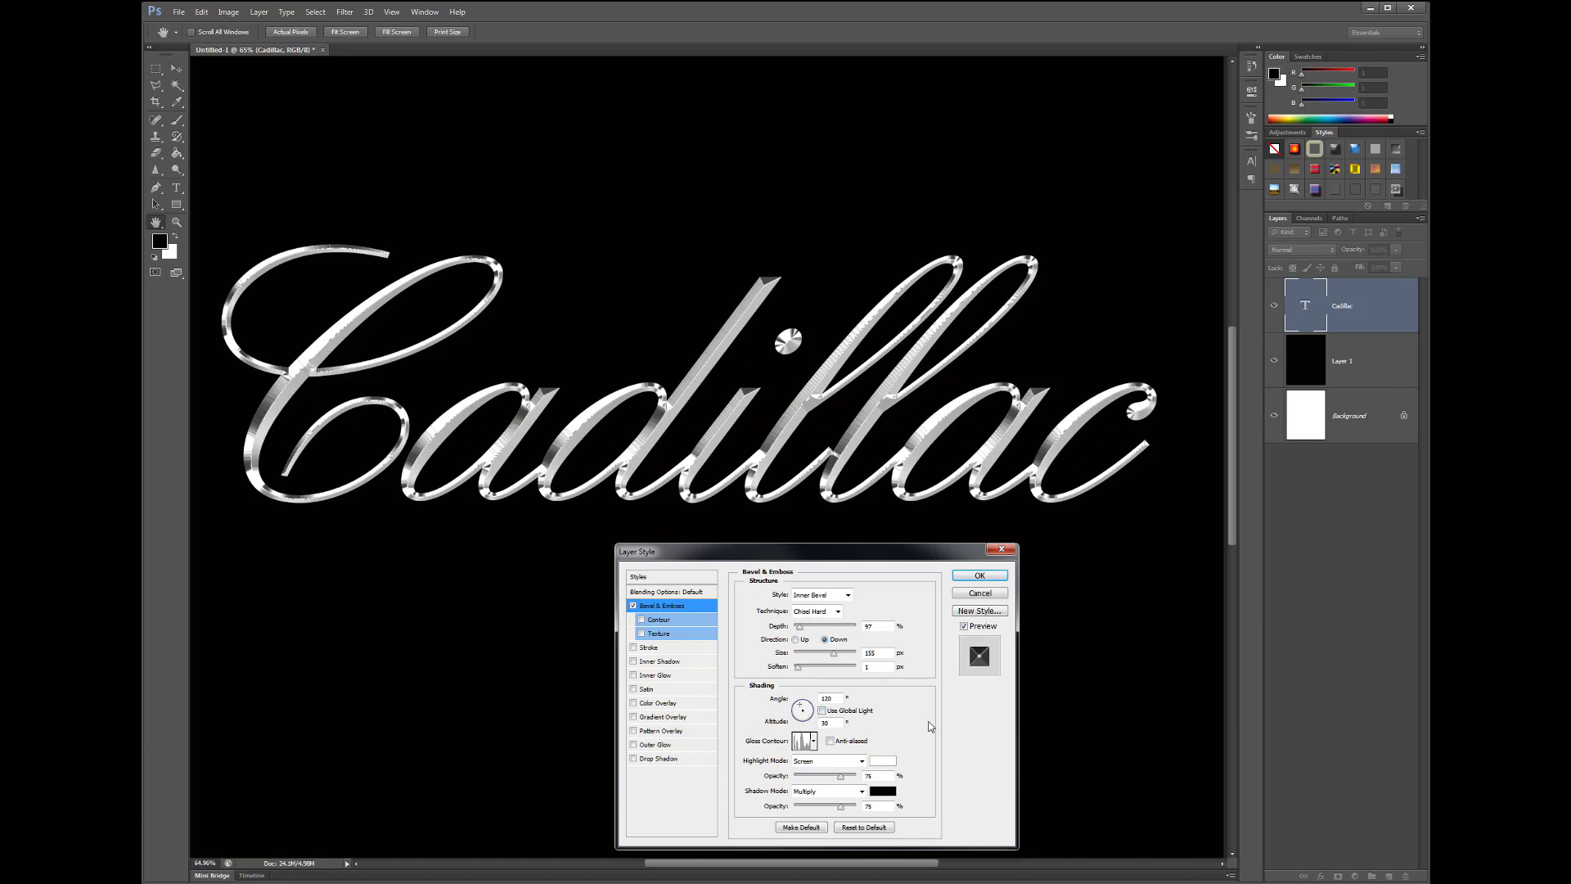
- Discard the edited curve, try more gloss presets, and bring up the Ring curve for editing
left_click(802, 746)
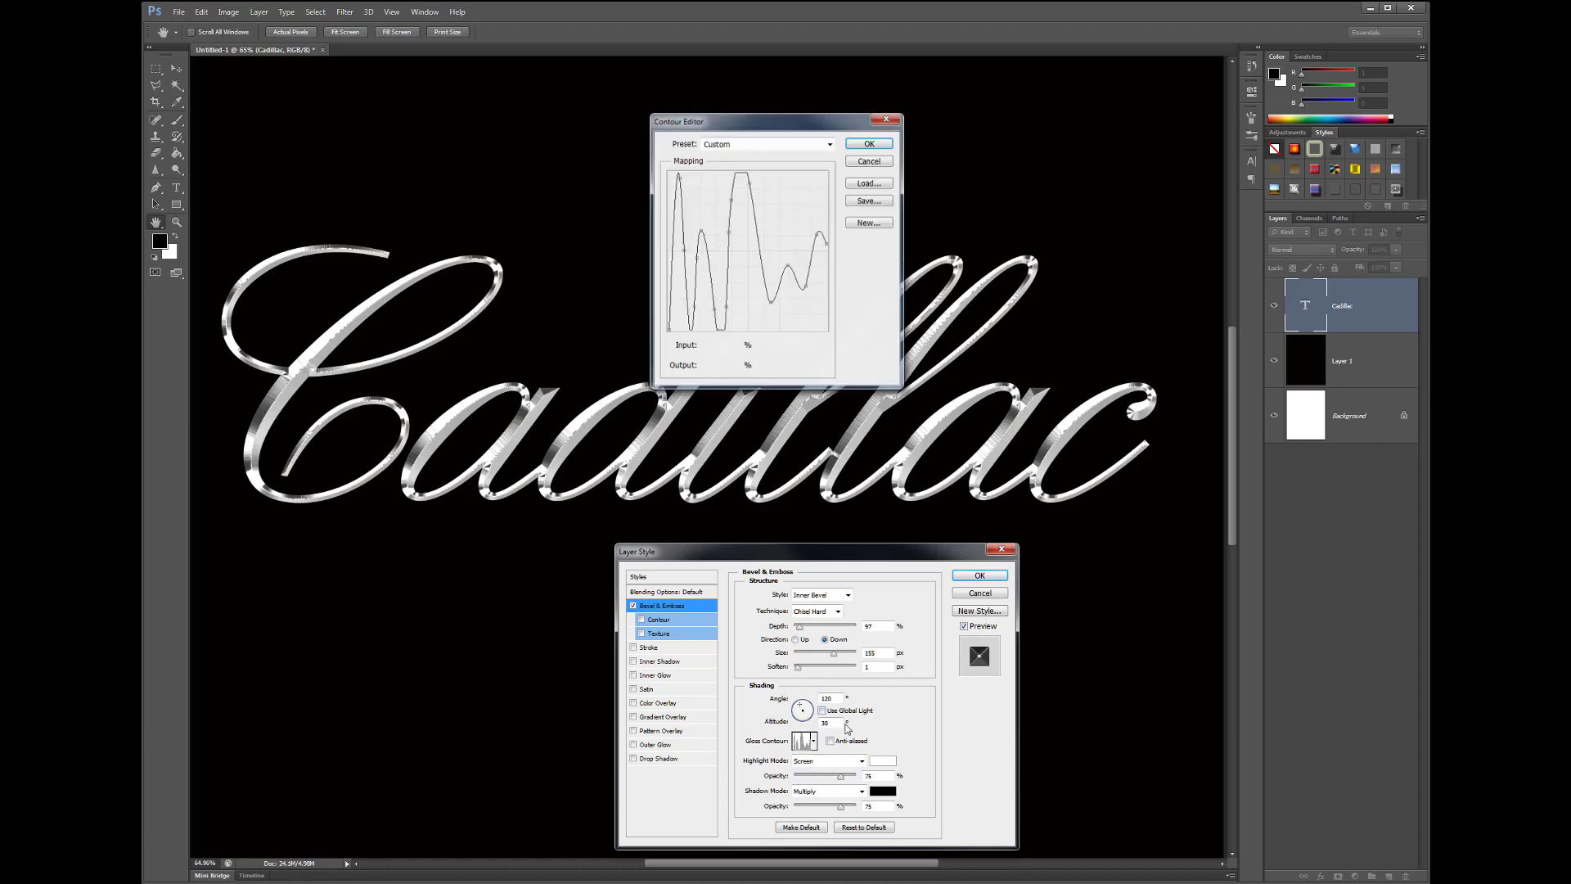
left_click(870, 161)
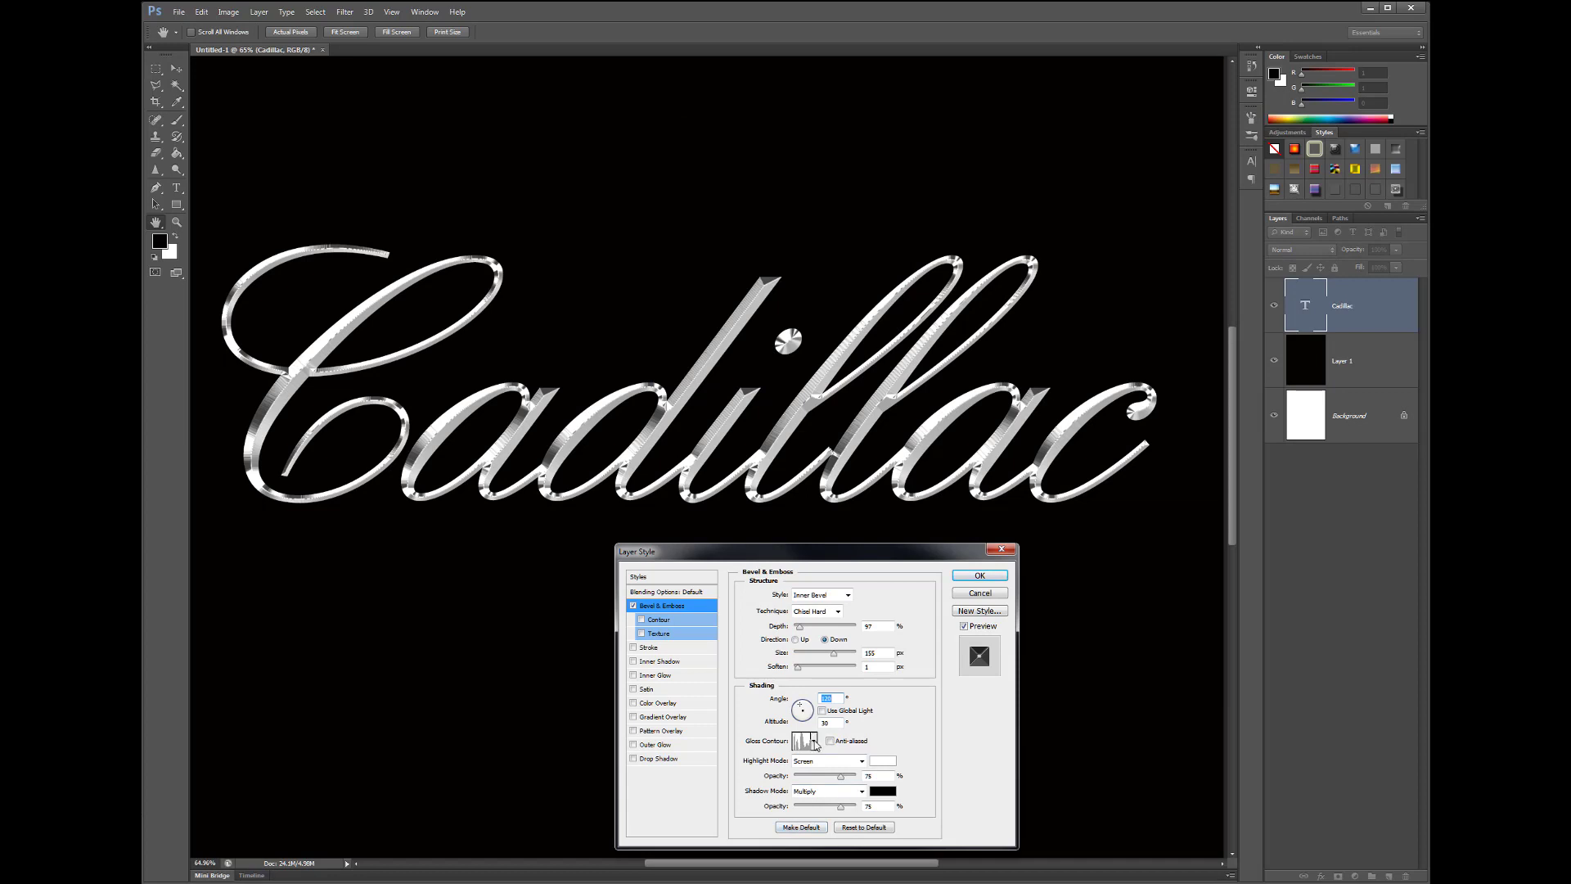
left_click(814, 741)
left_click(761, 791)
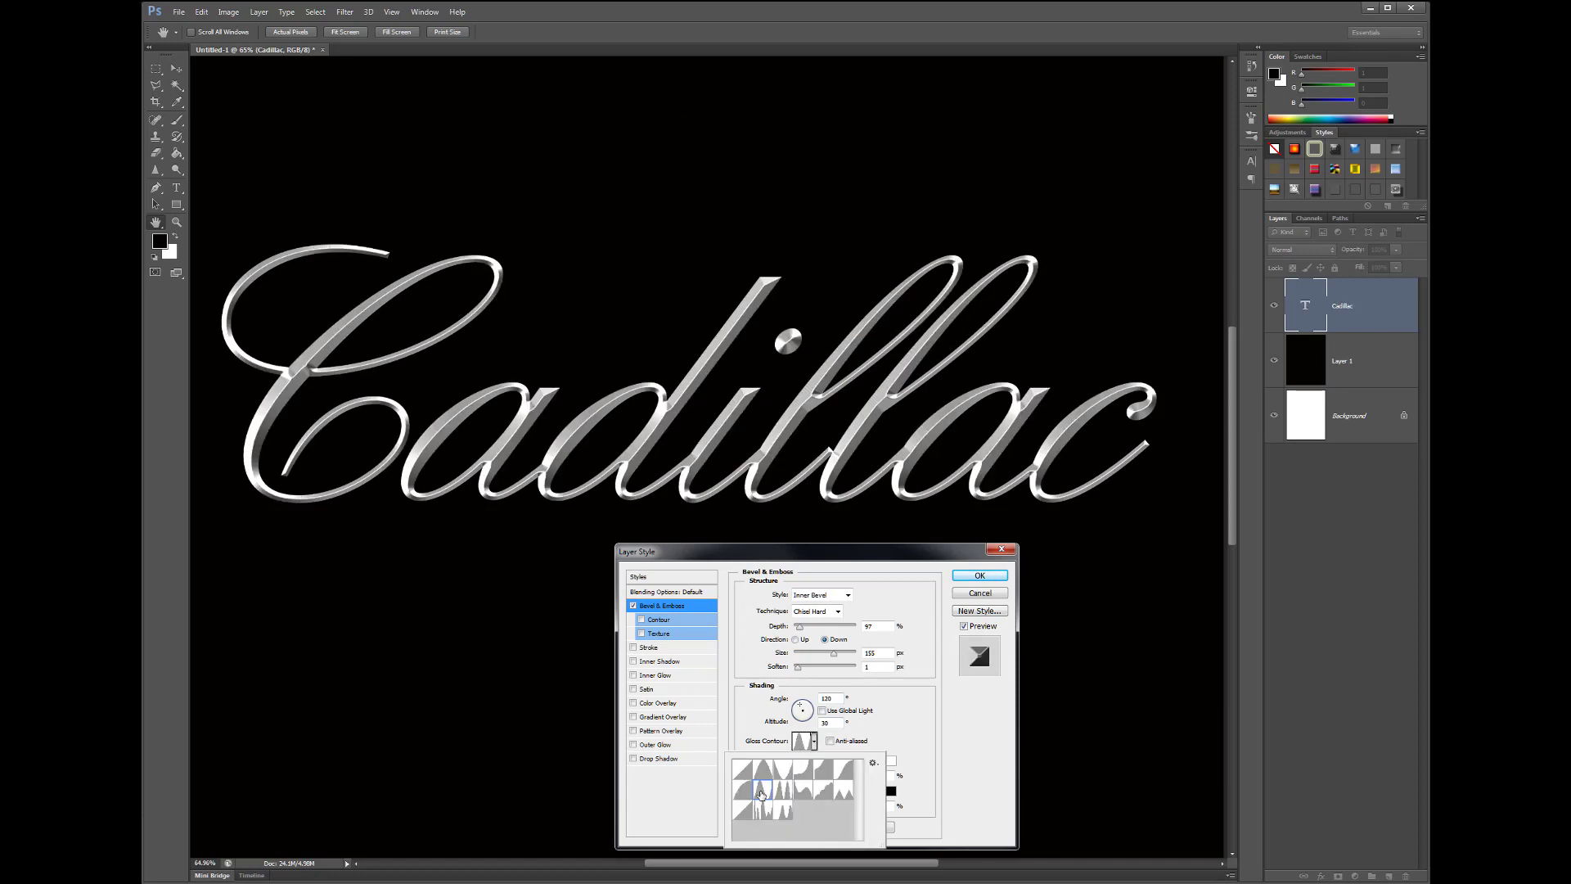
left_click(784, 792)
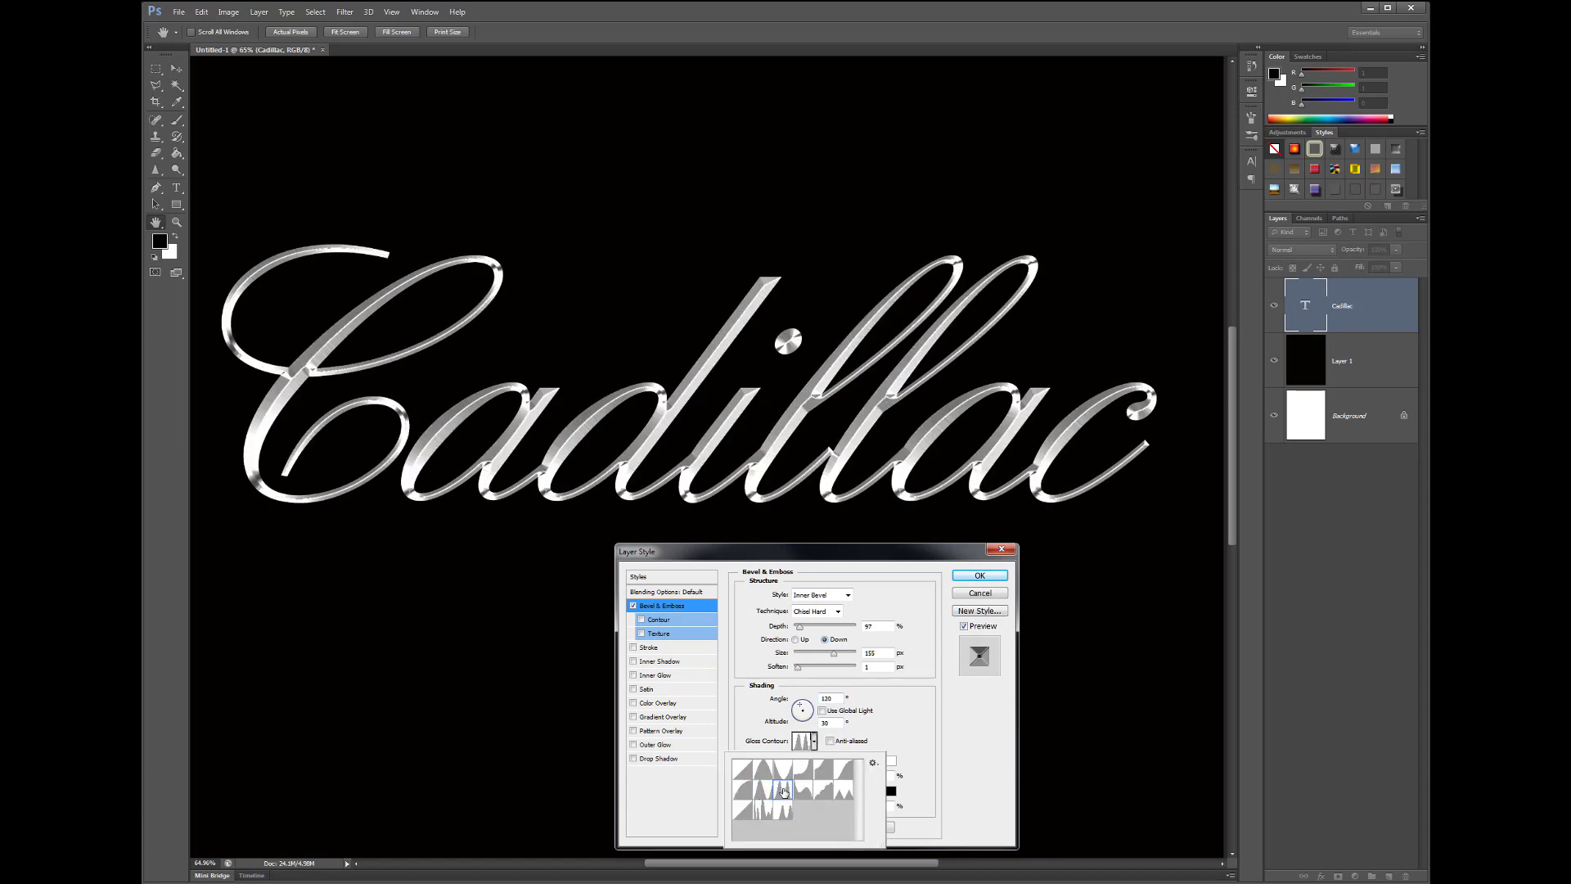
left_click(766, 788)
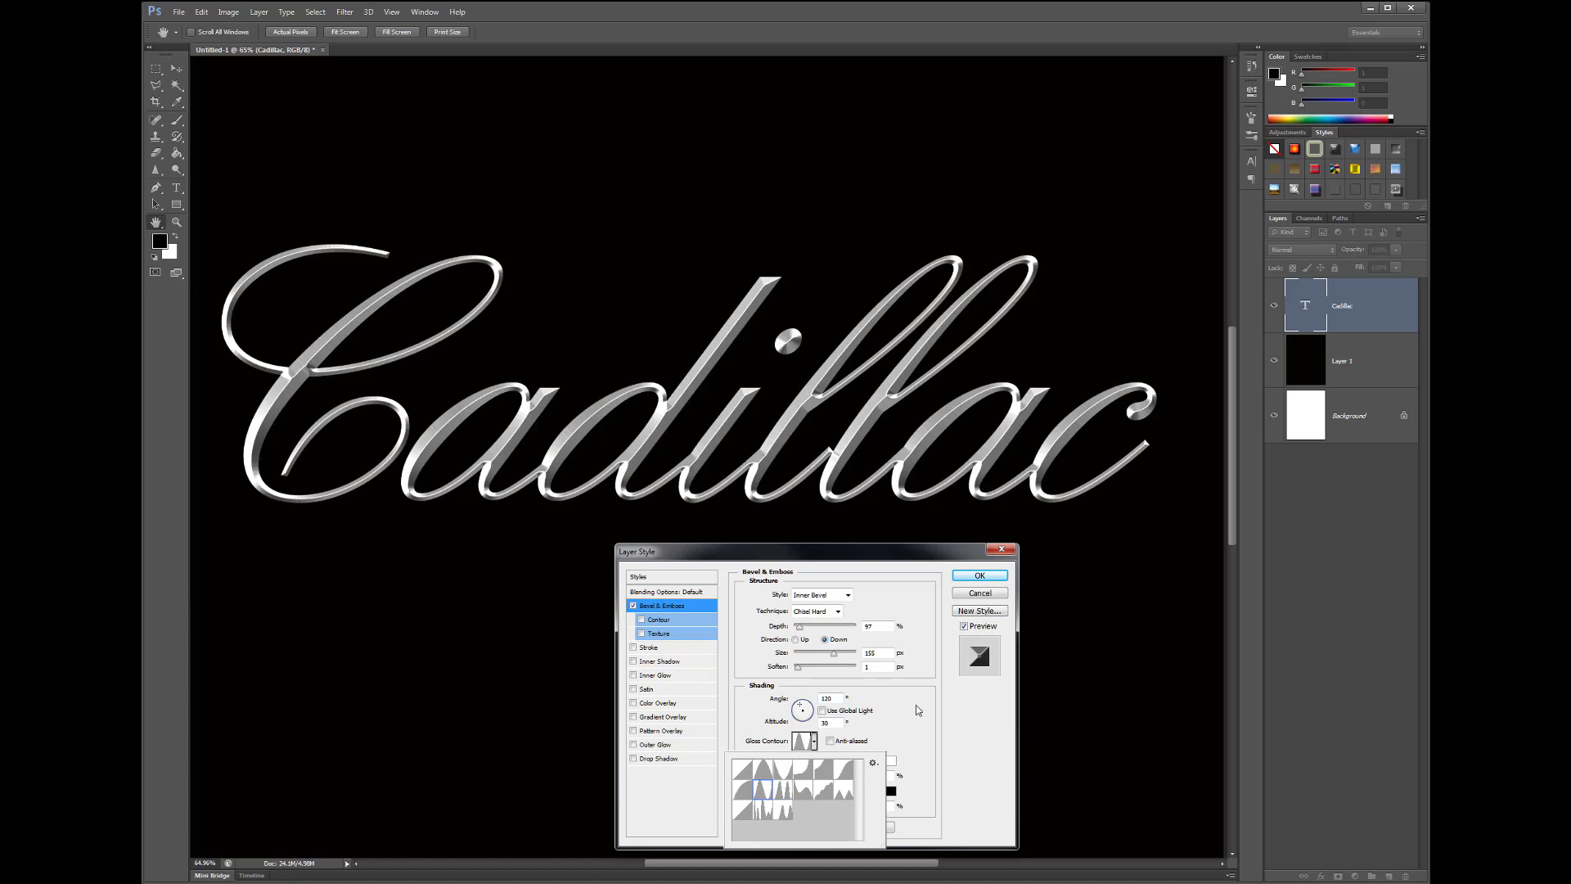
left_click(908, 741)
left_click(803, 740)
- Try reshaping the gloss curve with points at 27/27 and 69/74, then cancel it
left_click_drag(783, 125, 974, 92)
left_click_drag(897, 150, 903, 256)
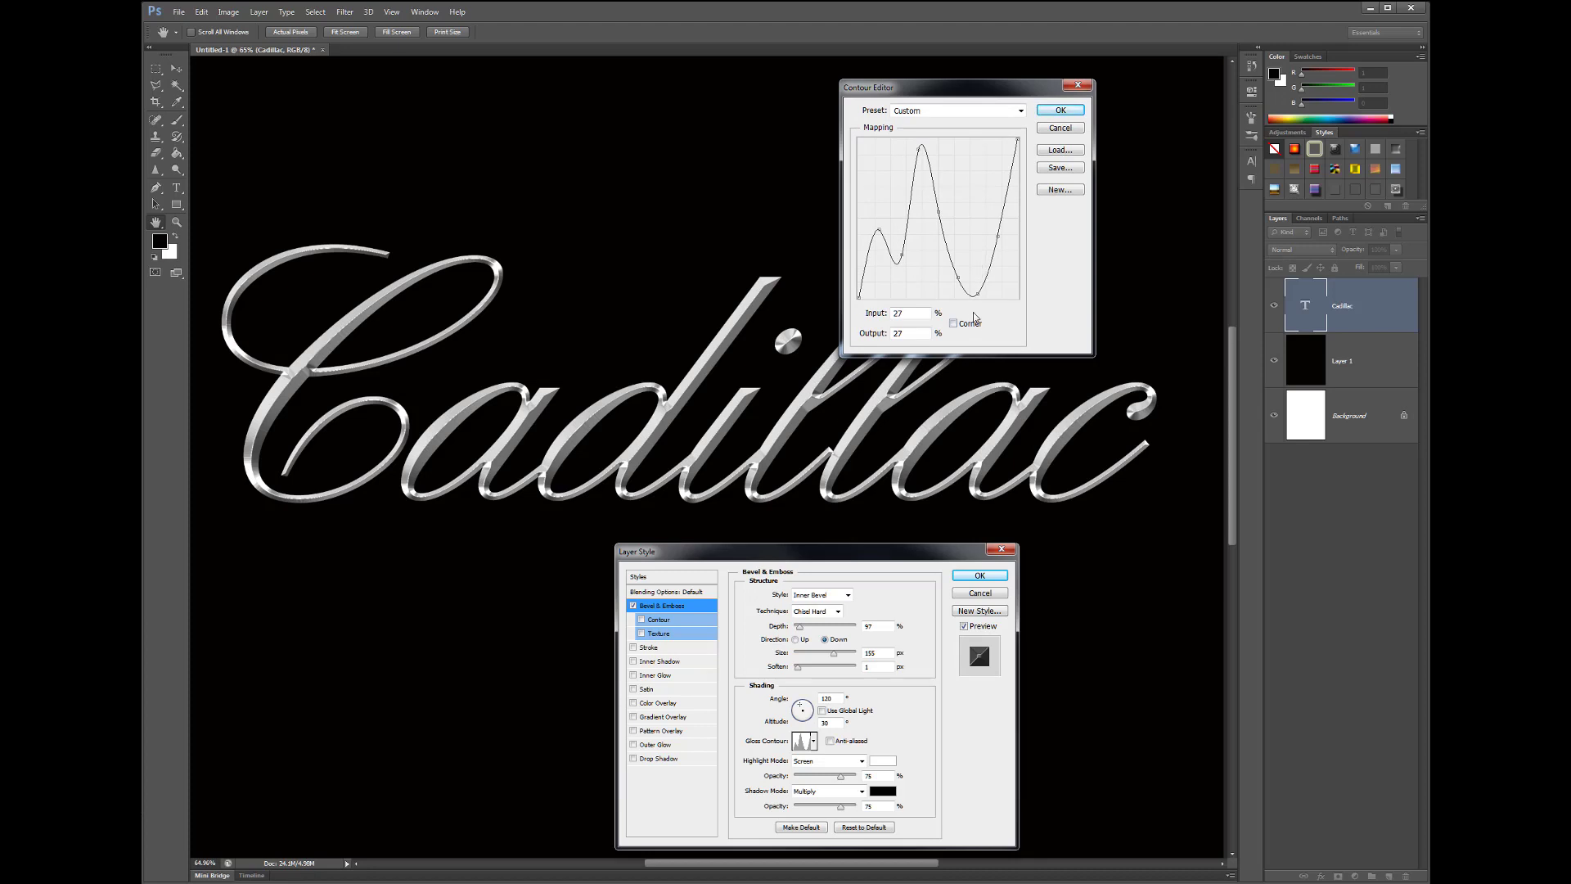
left_click_drag(978, 292, 969, 213)
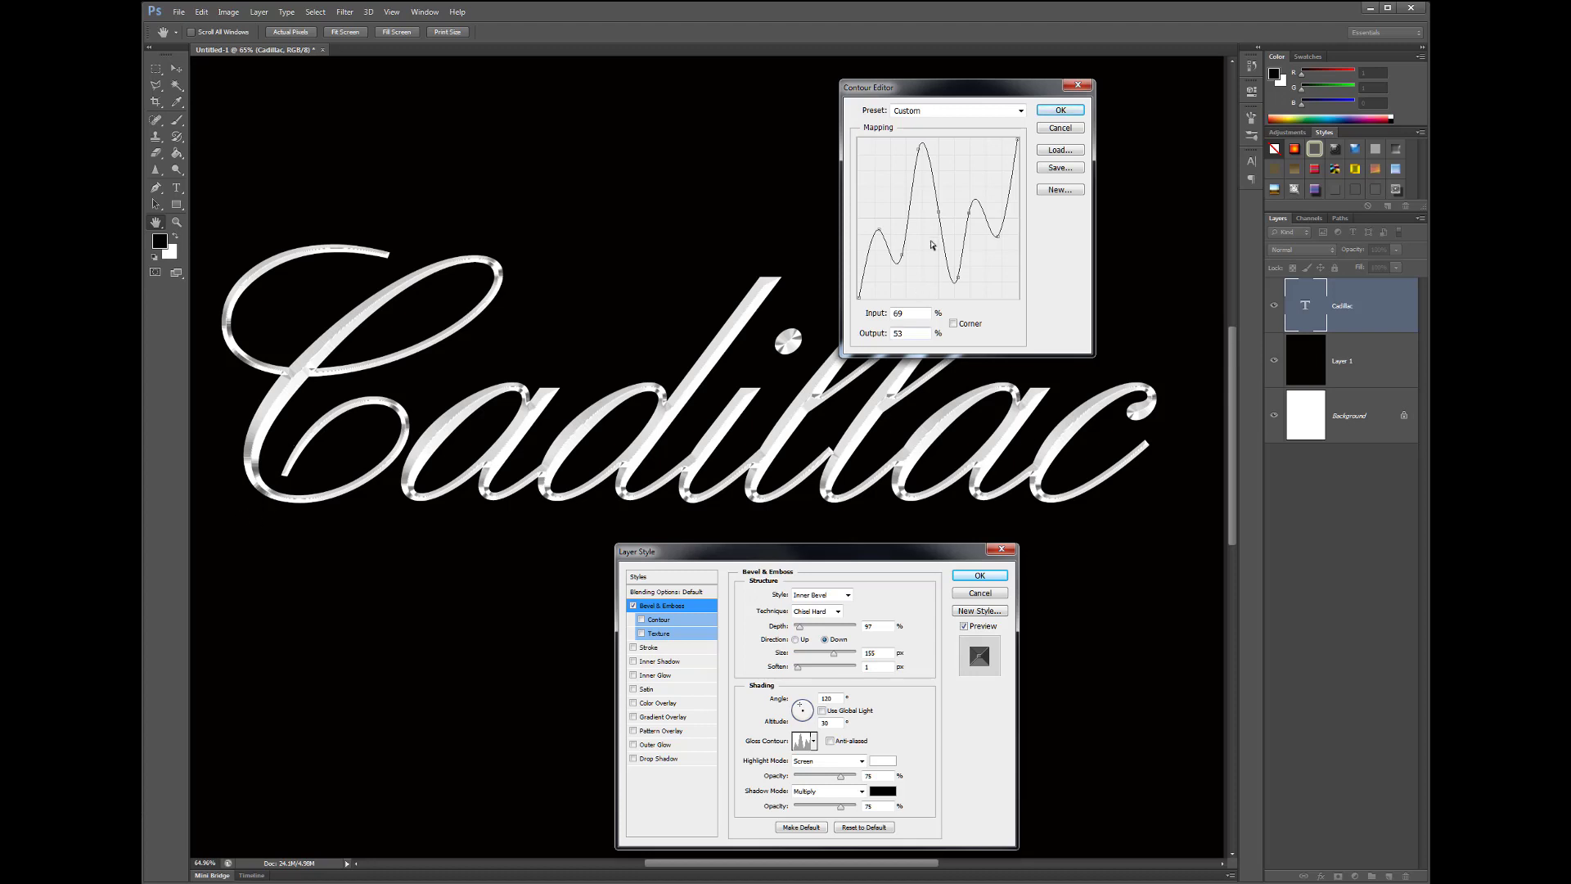
left_click(1059, 128)
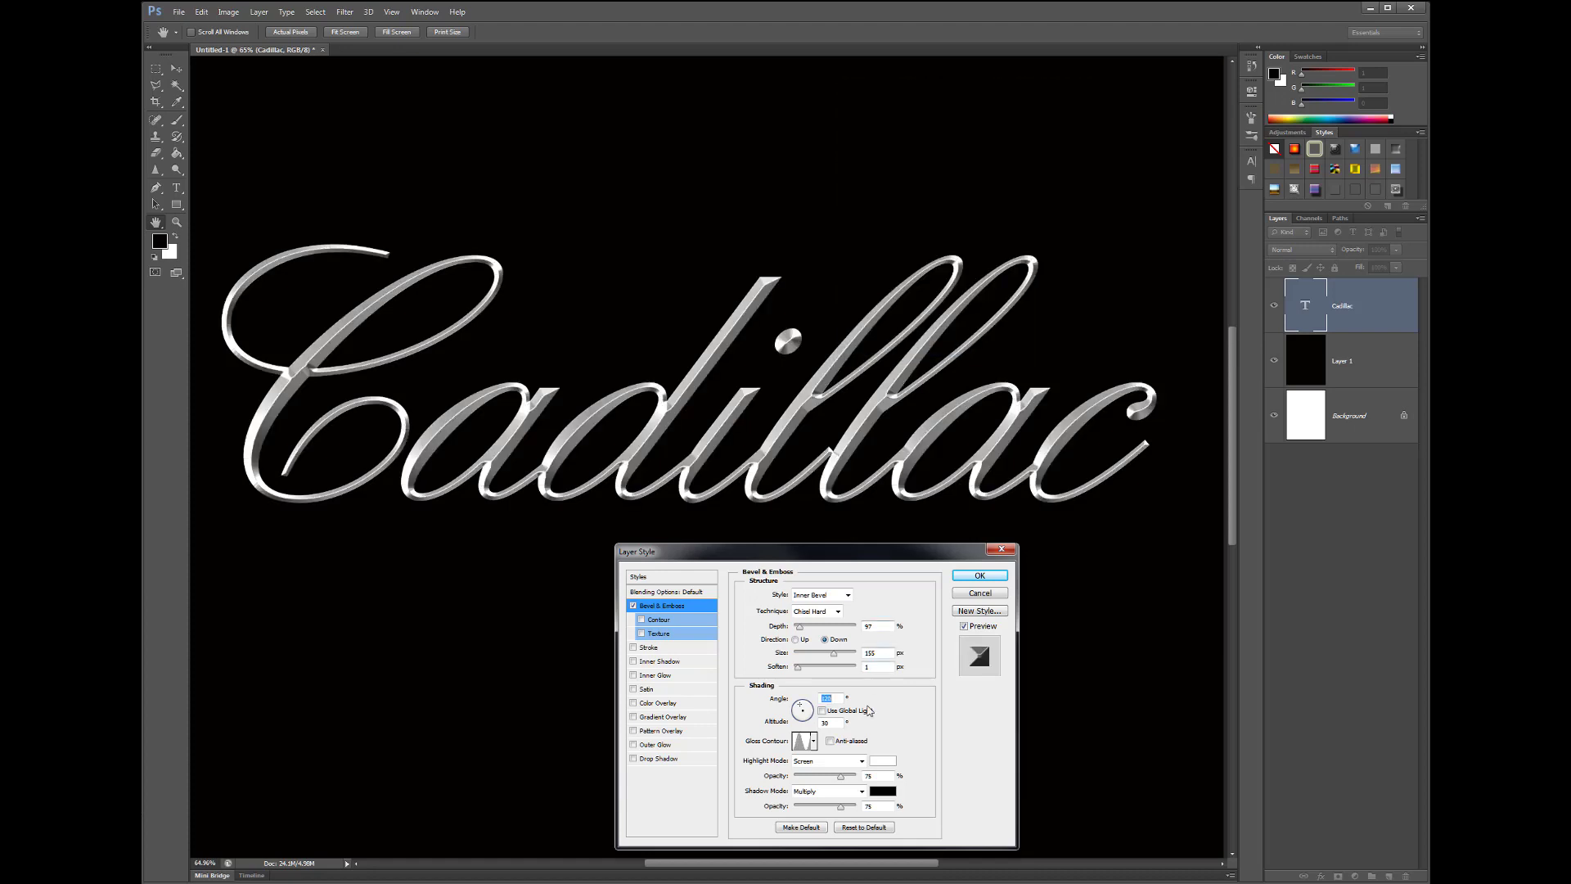
- Apply a multi-peak gloss contour preset and turn on Anti-aliased
left_click(812, 741)
left_click(764, 811)
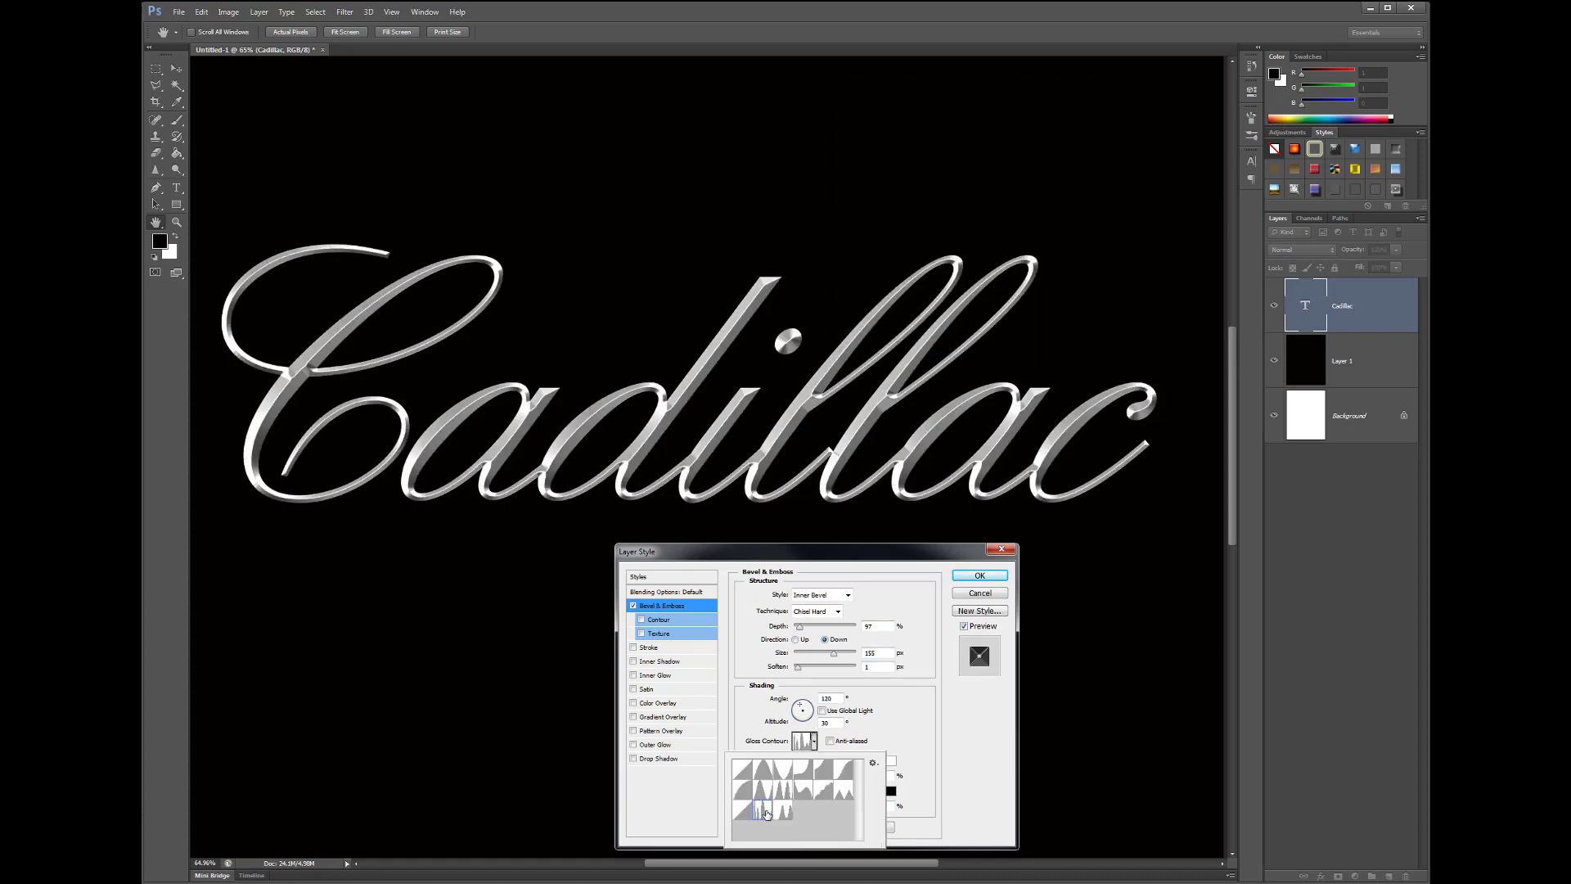
left_click(913, 725)
left_click(803, 741)
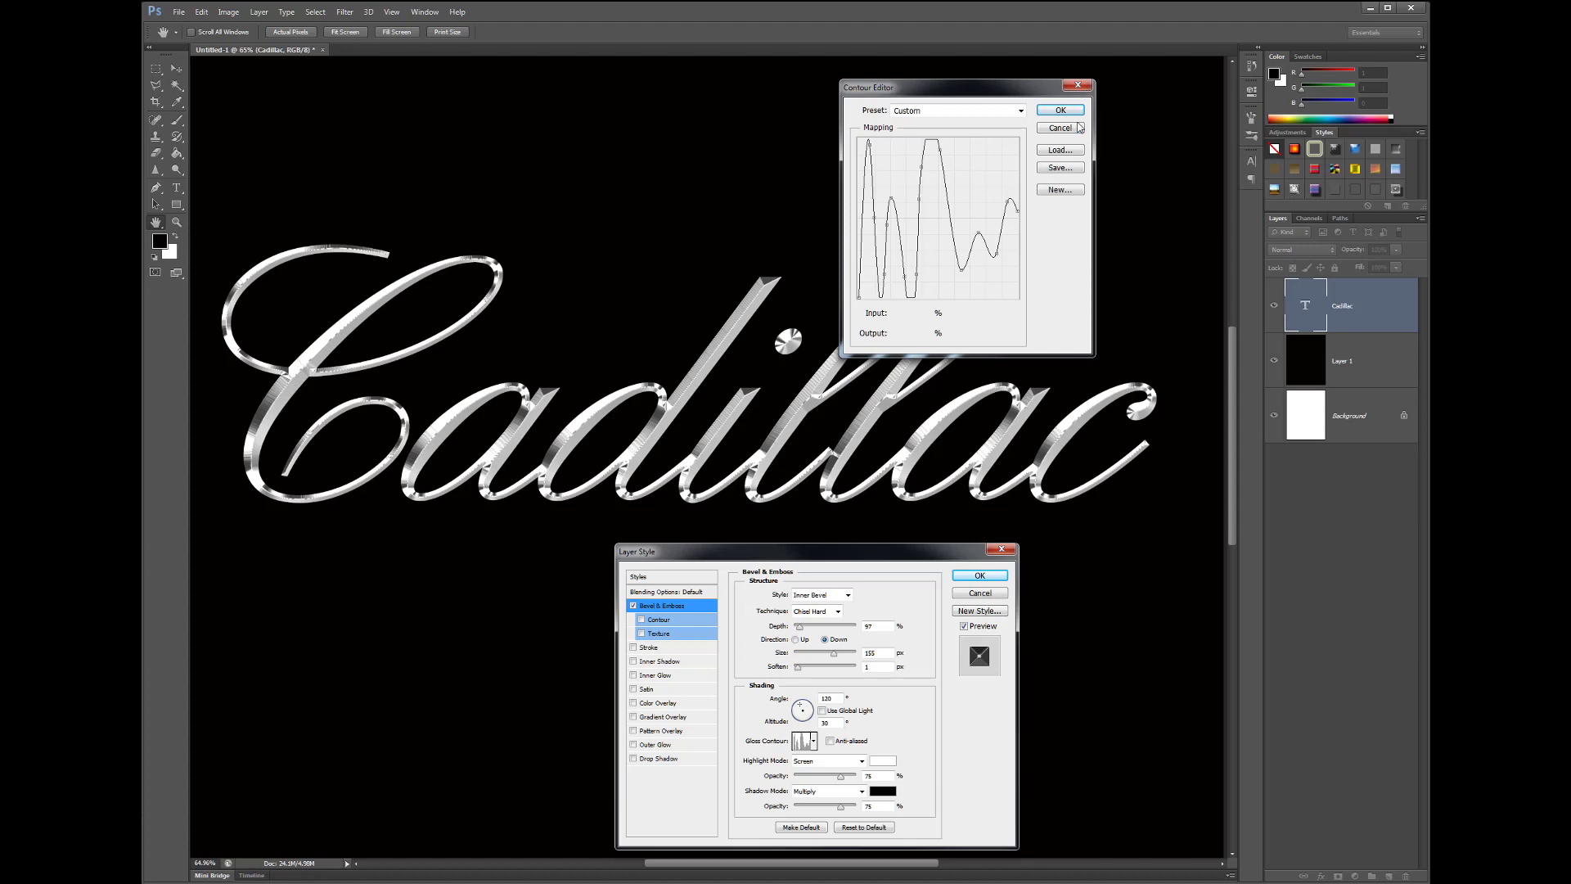
left_click(1056, 152)
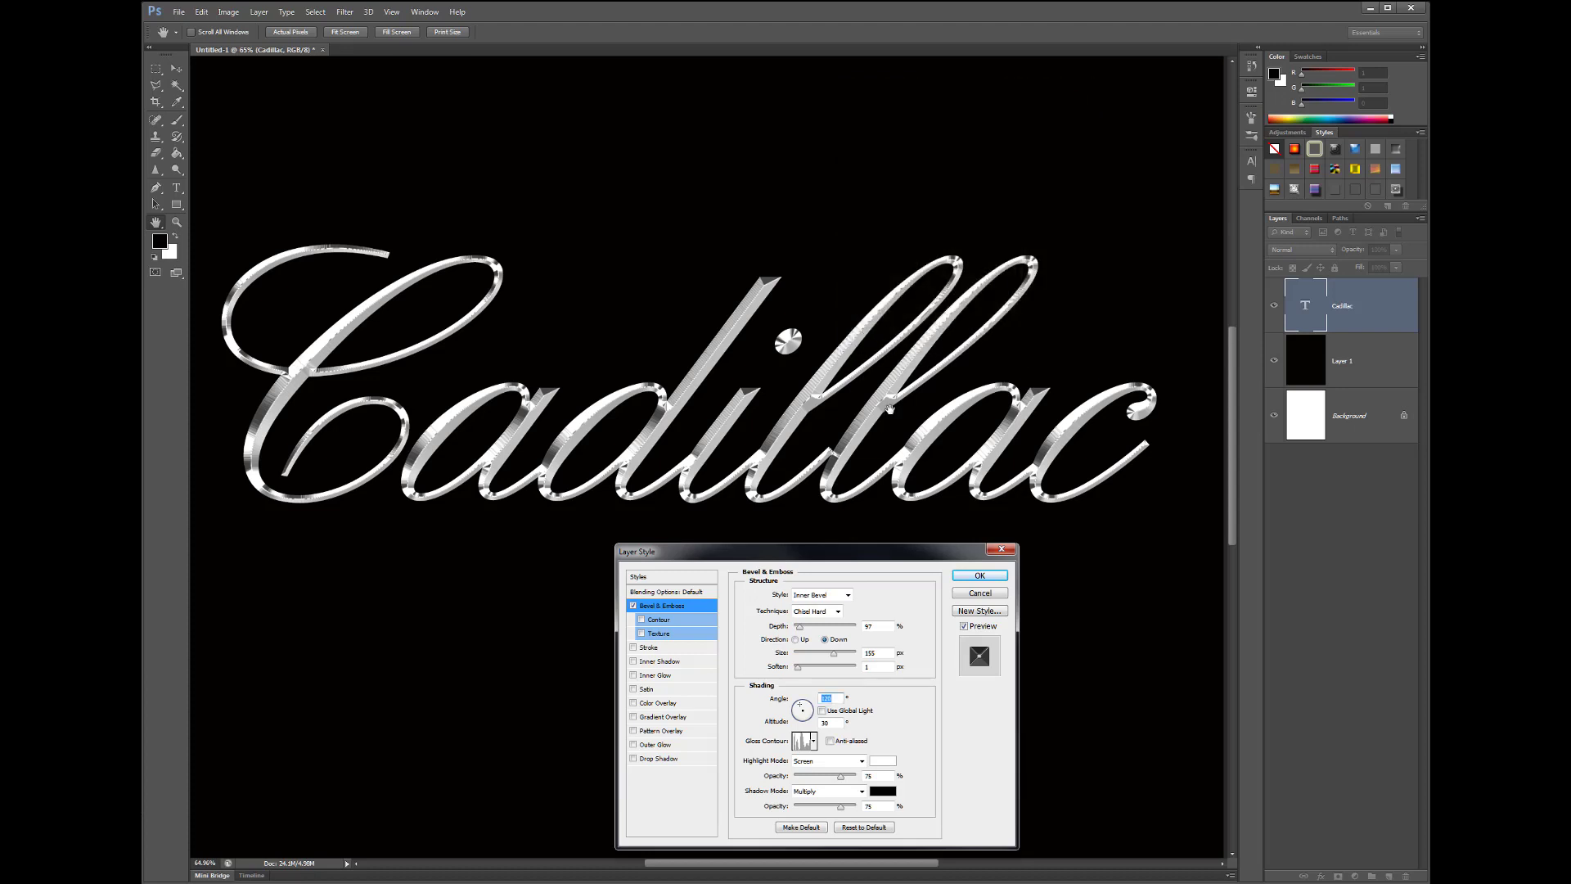
left_click(831, 742)
left_click(862, 761)
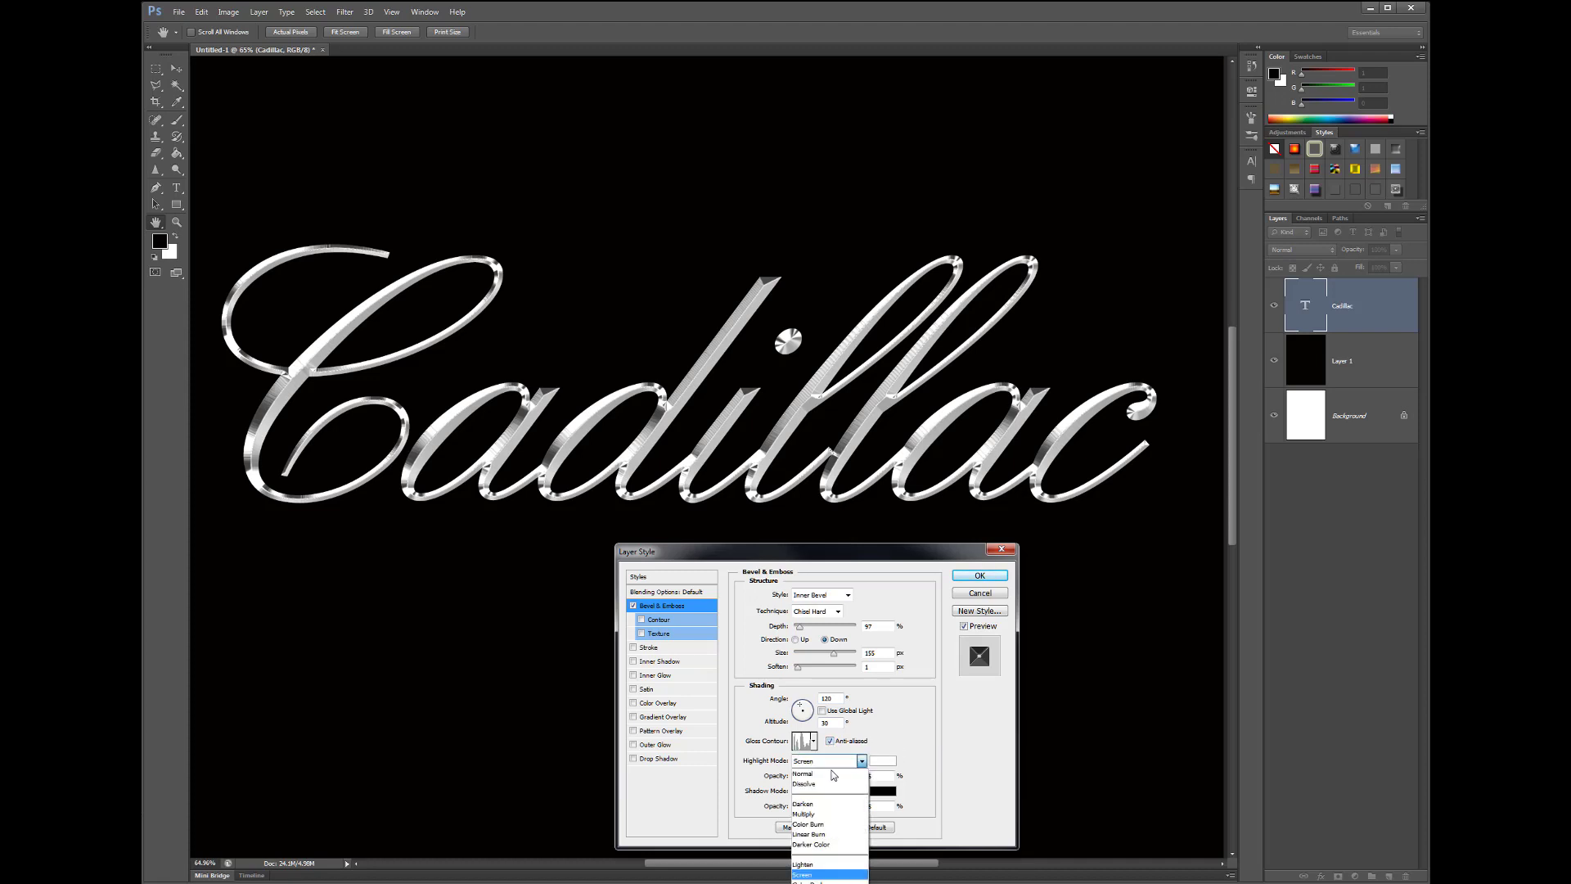
- Set the bevel highlight mode to Normal at about 96% opacity
left_click(833, 775)
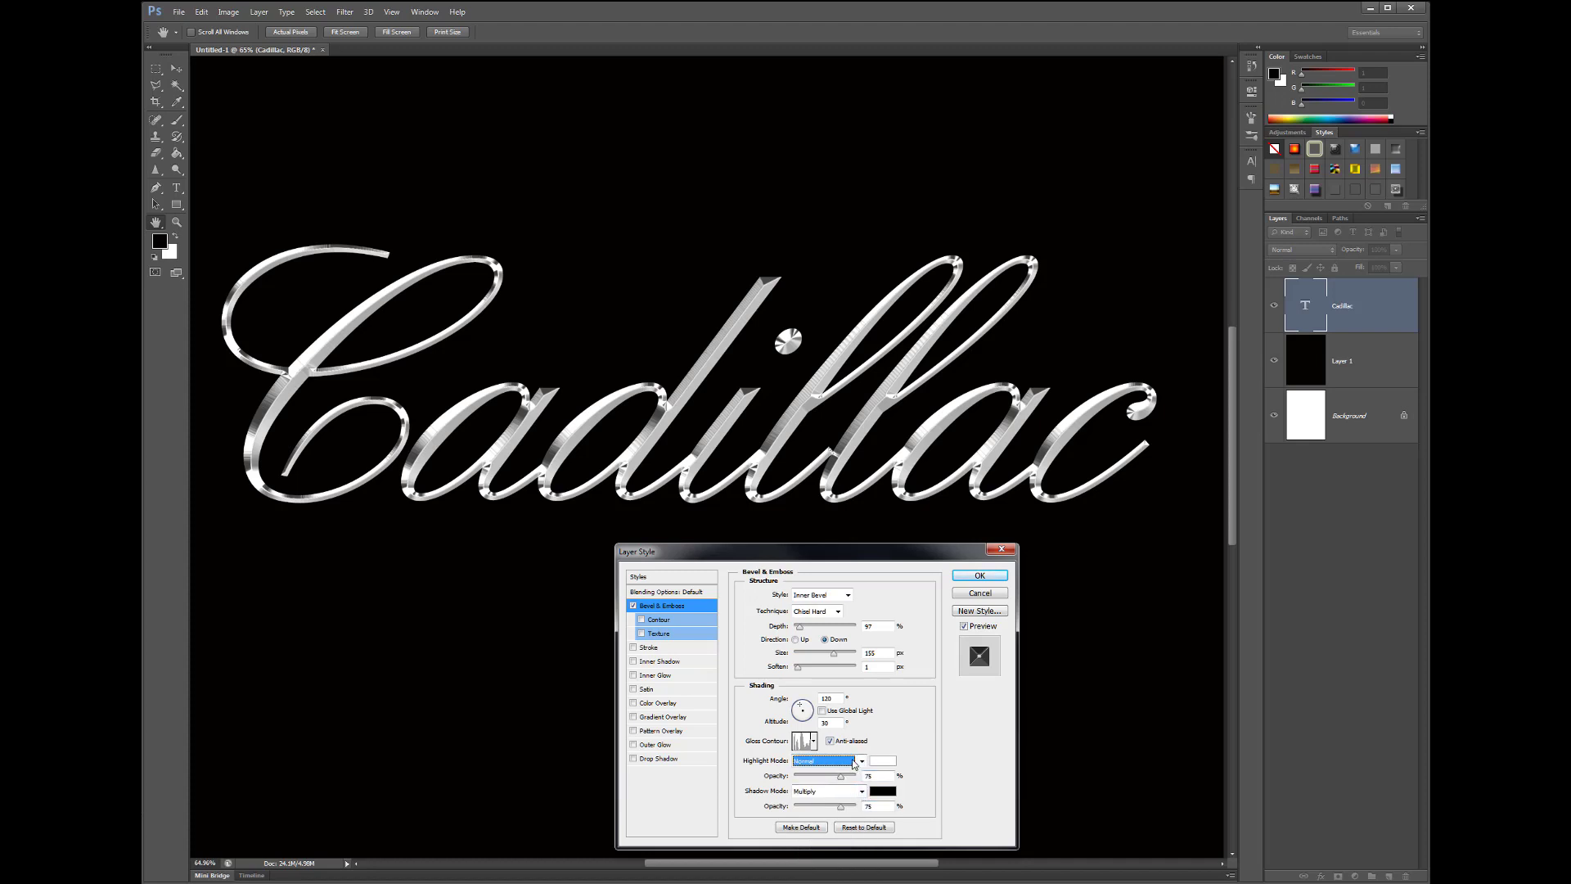
left_click_drag(840, 775, 853, 775)
left_click_drag(802, 710, 802, 711)
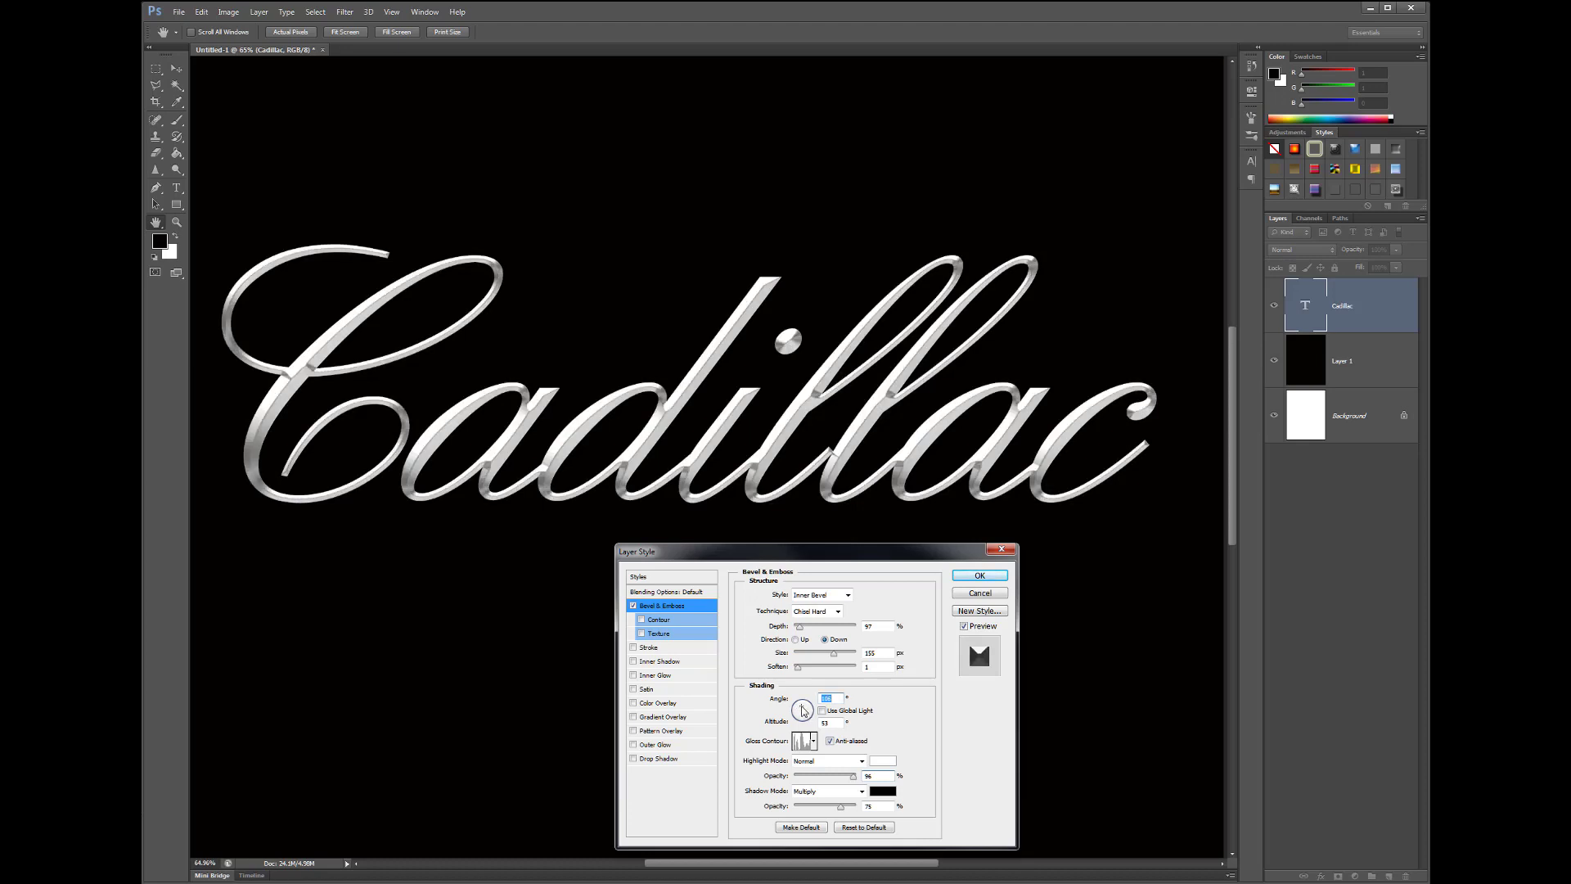
- Retune the light angle and altitude, settling the altitude at 42
left_click(839, 698)
double_click(826, 722)
key("Down")
key("Down")
key("Down")
key("Down")
key("Down")
key("Down")
key("Down")
key("Down")
key("Down")
key("Down")
key("Down")
key("Down")
key("Down")
key("Down")
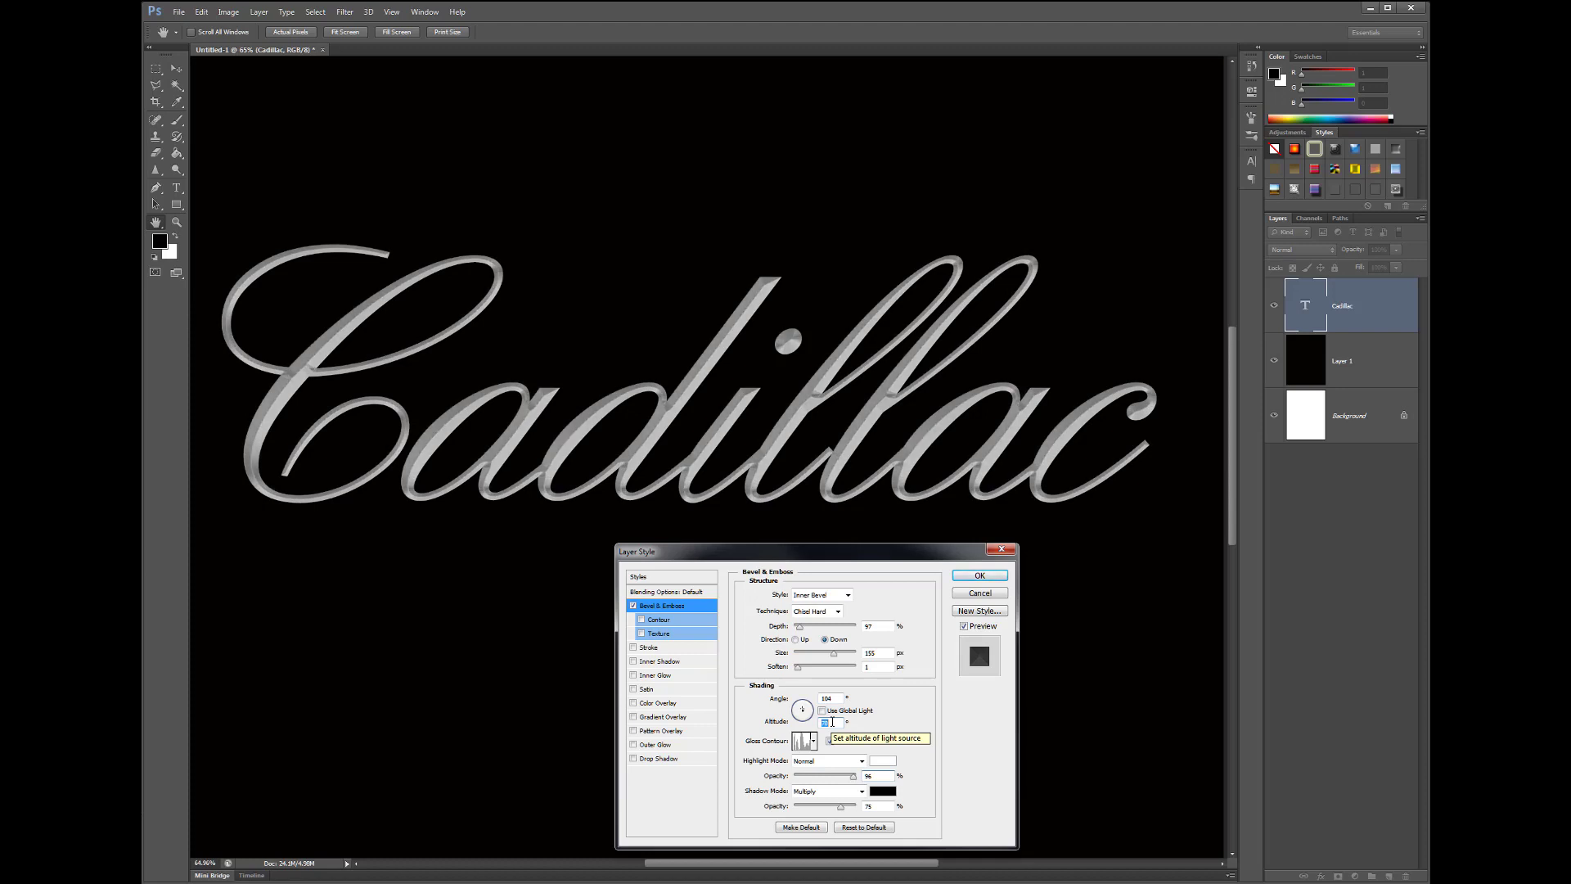
left_click(802, 710)
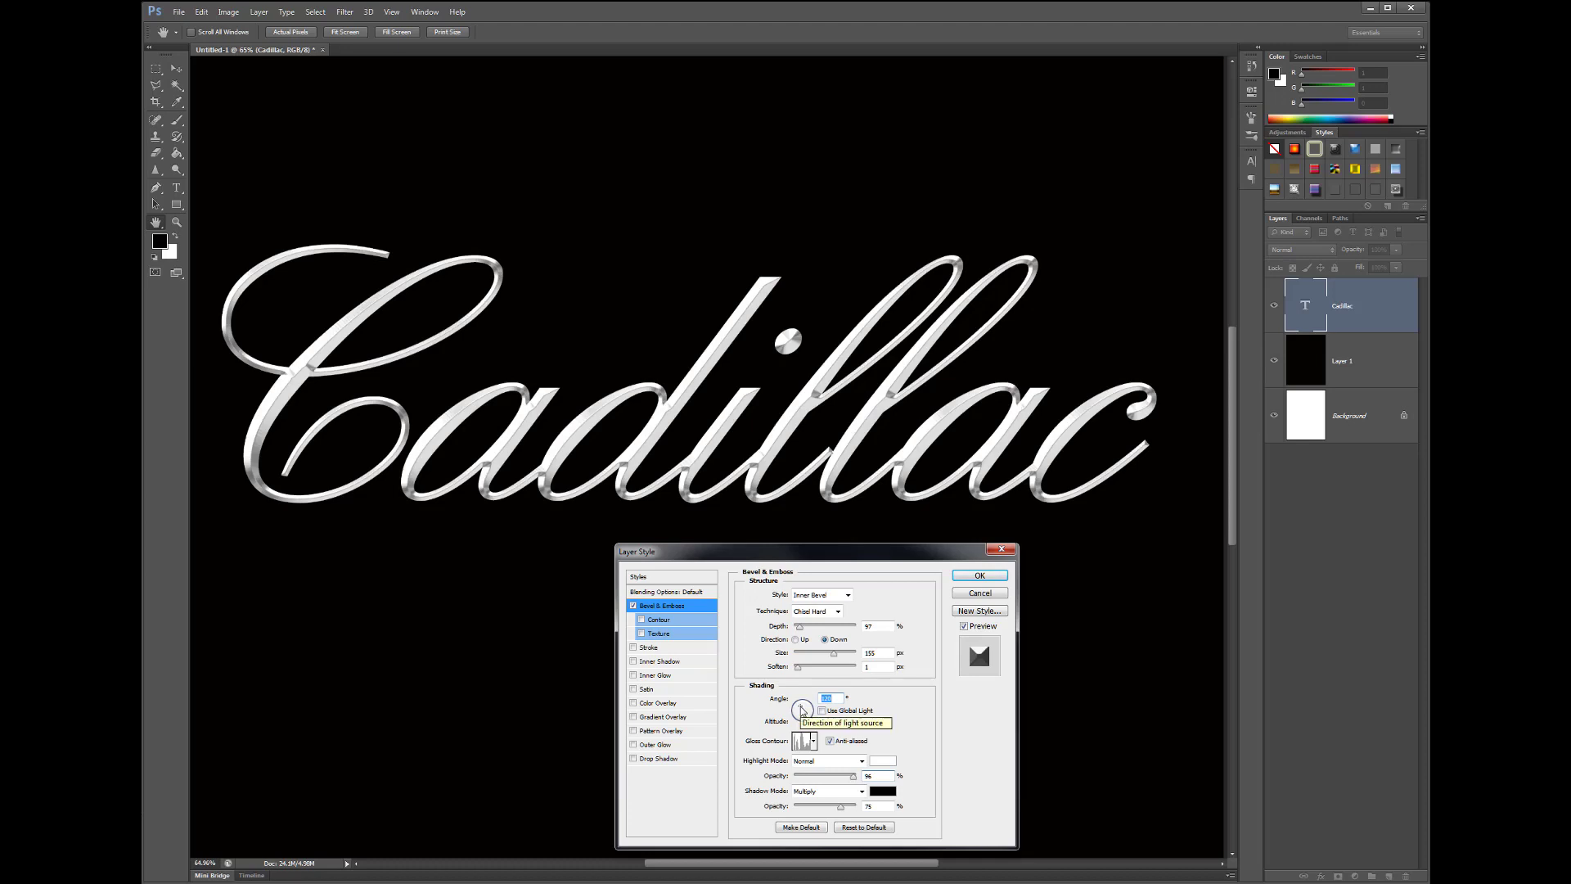
key("Down")
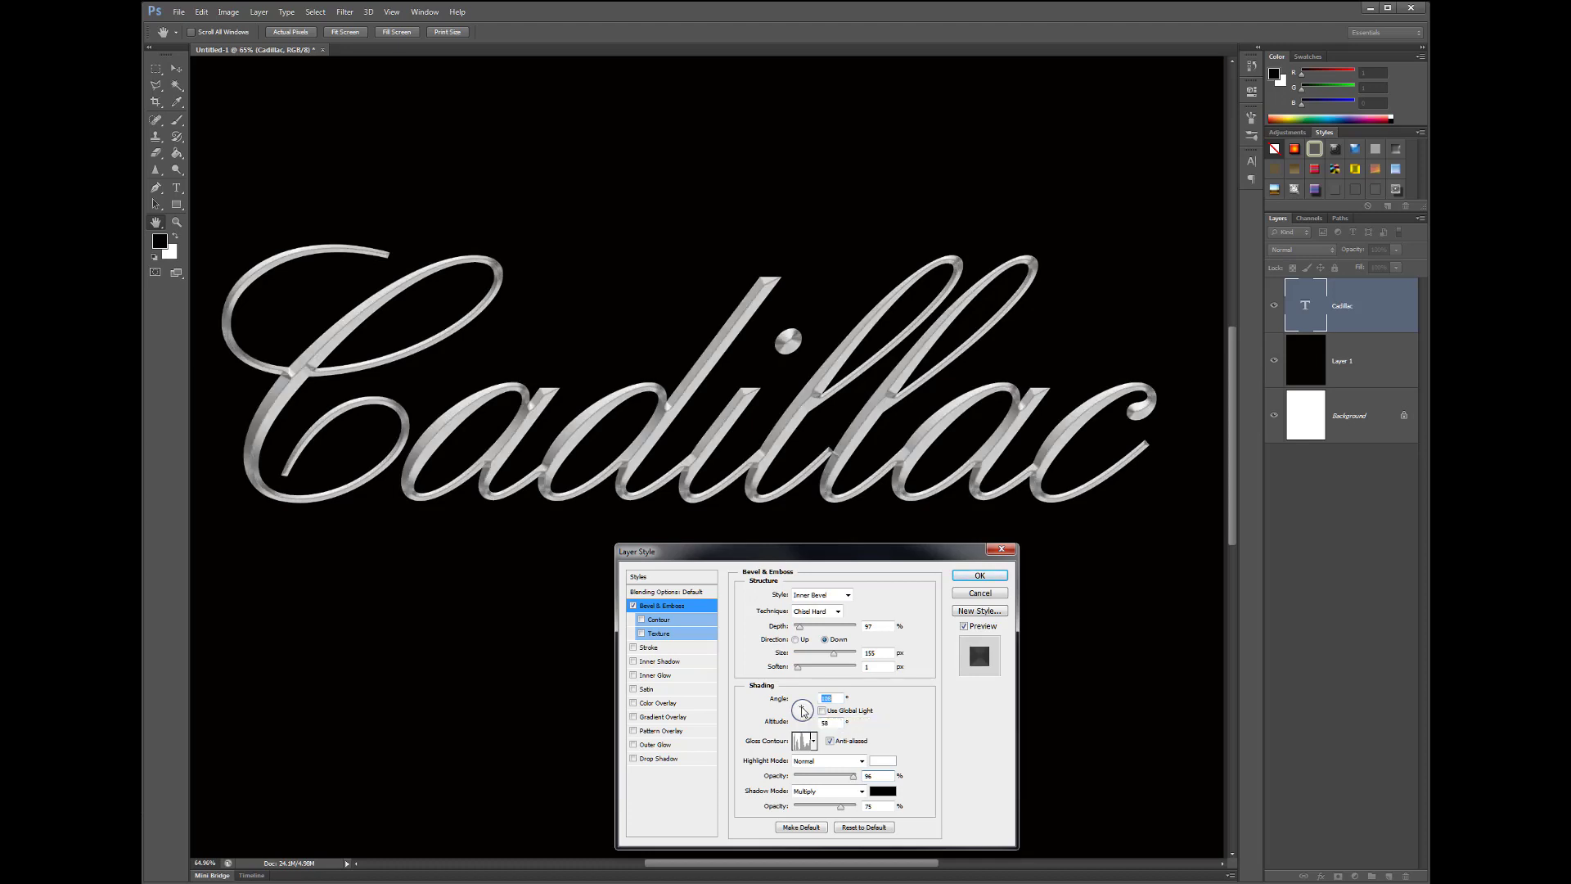
left_click(801, 711)
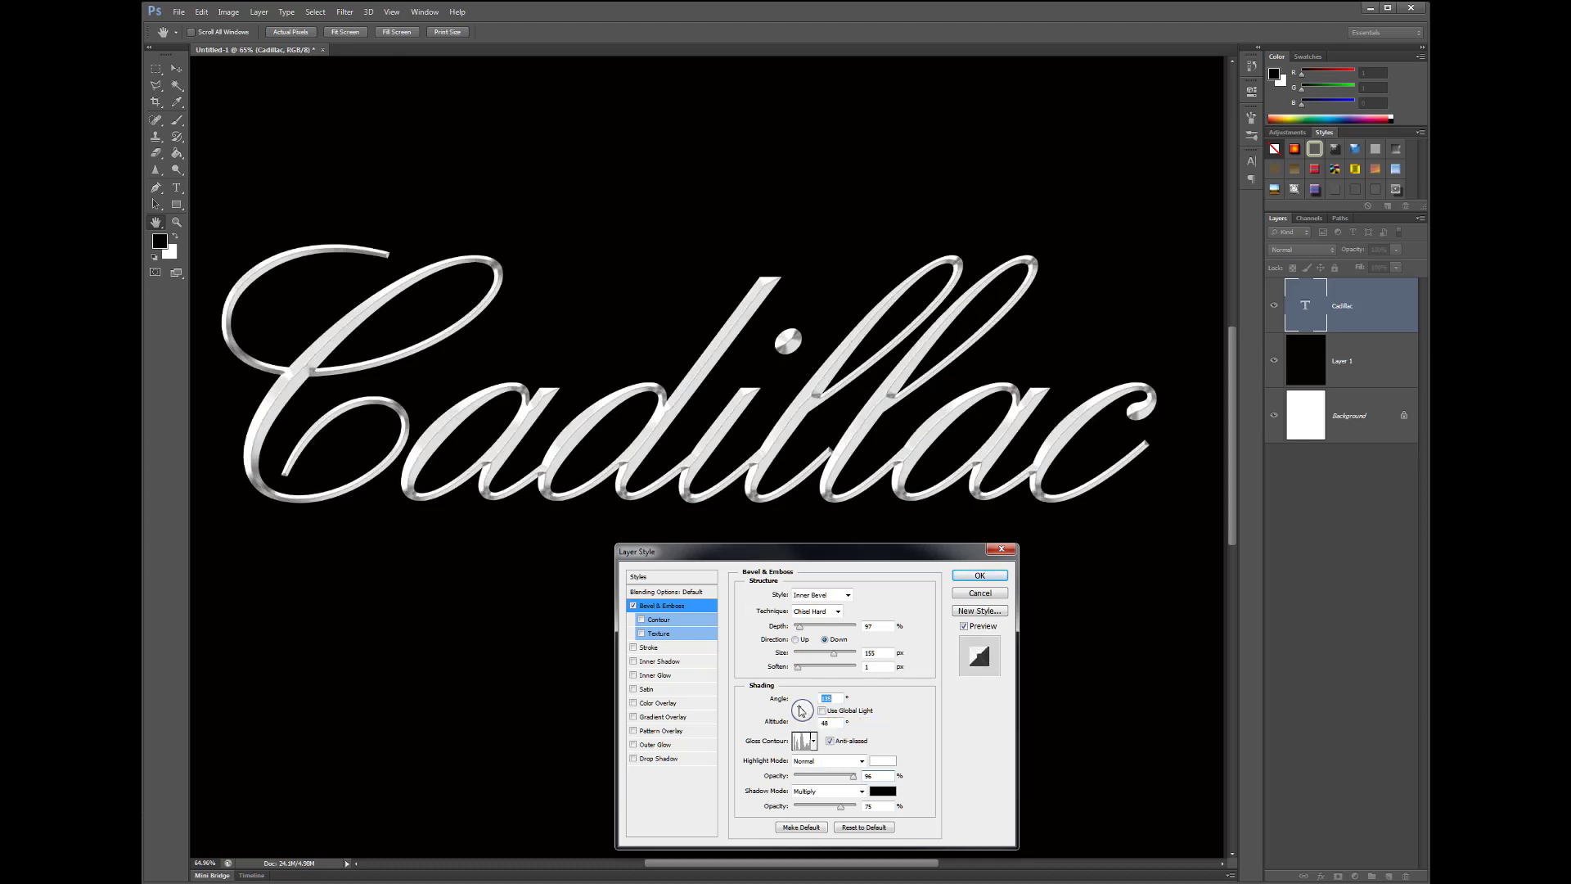
left_click(802, 710)
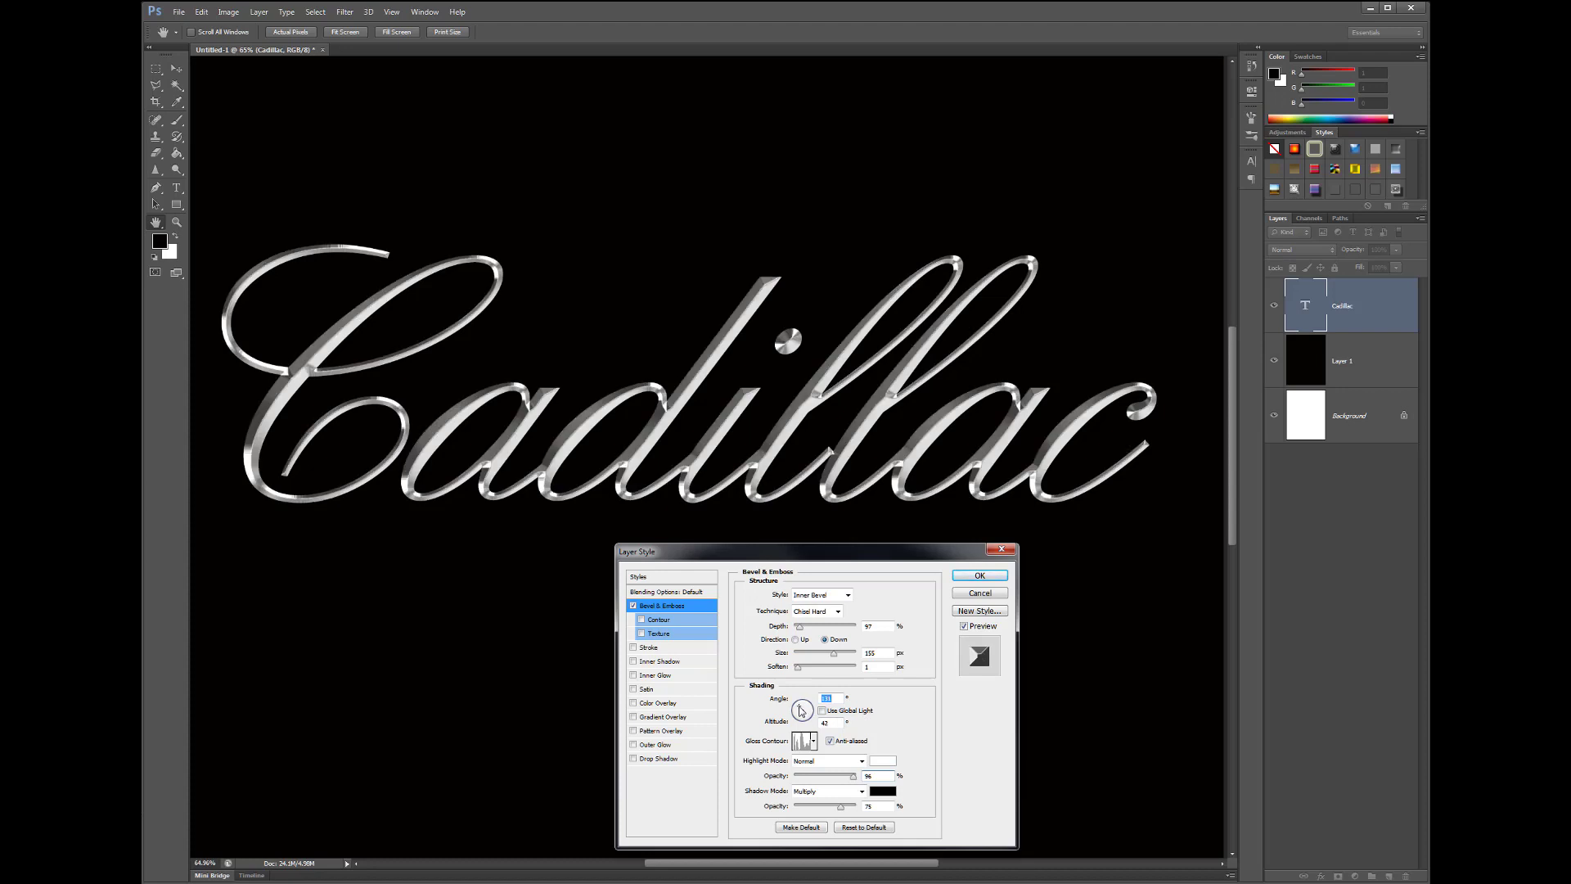
left_click(802, 710)
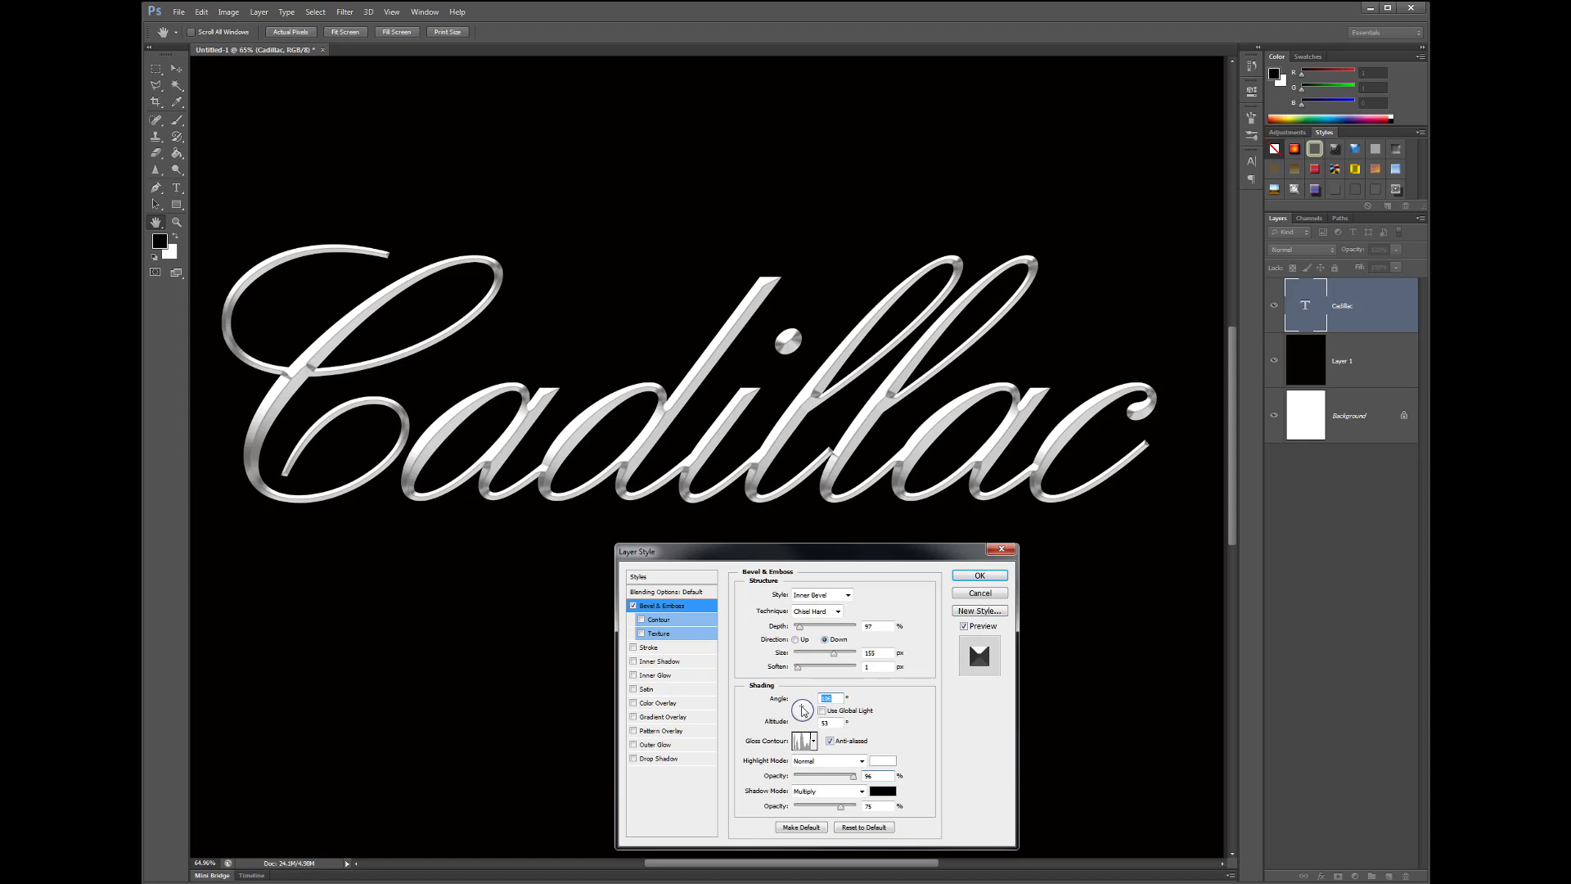
left_click(802, 710)
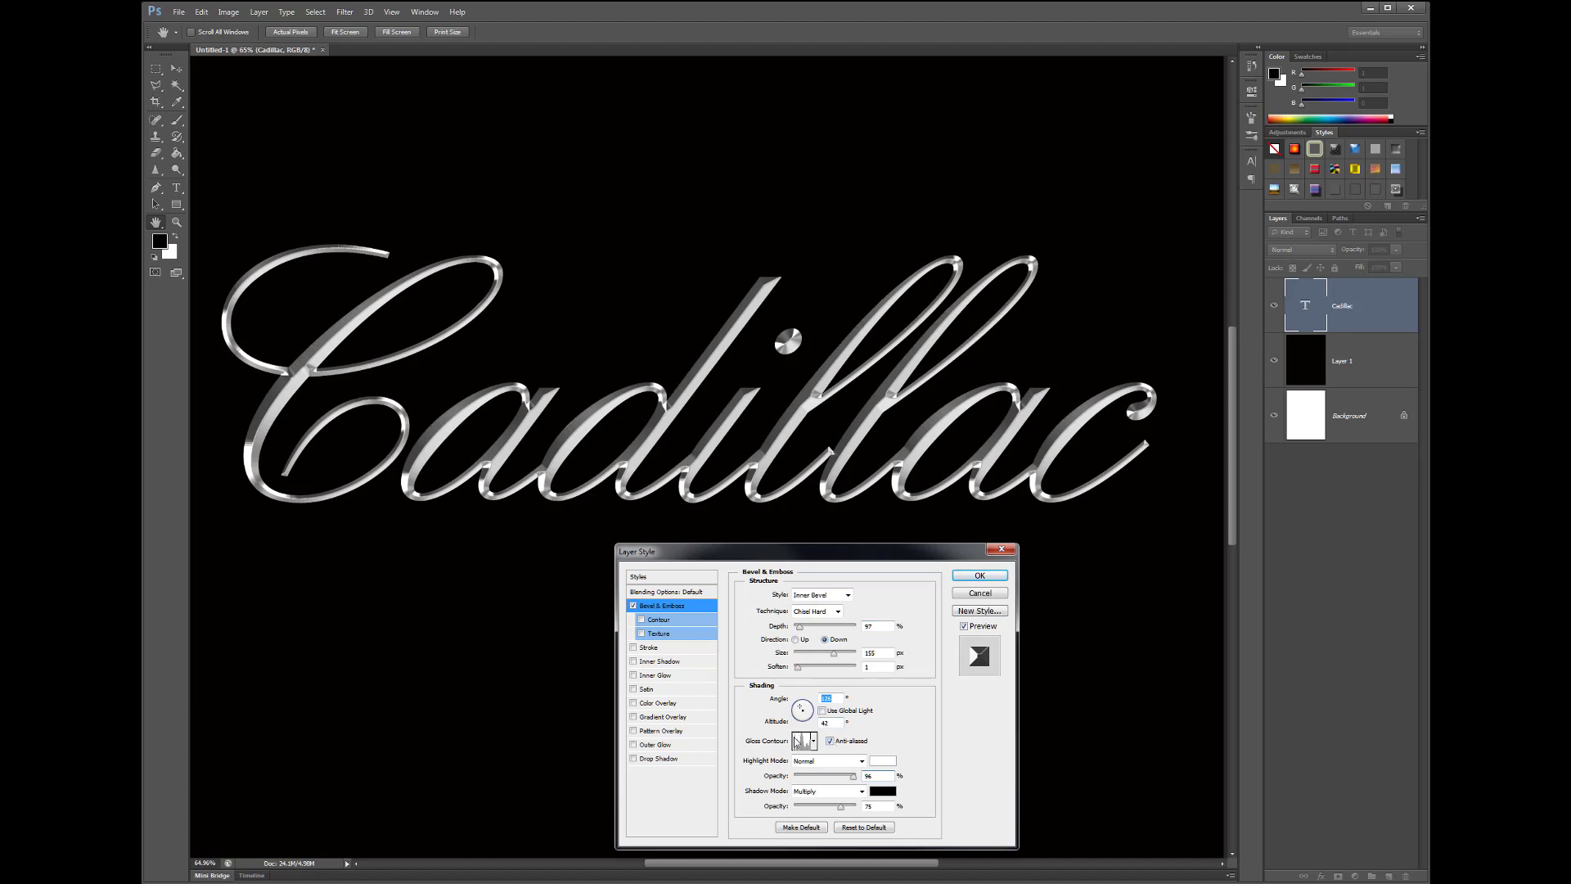
- Enable the bevel's Contour element with a multi-peak contour preset
left_click(660, 619)
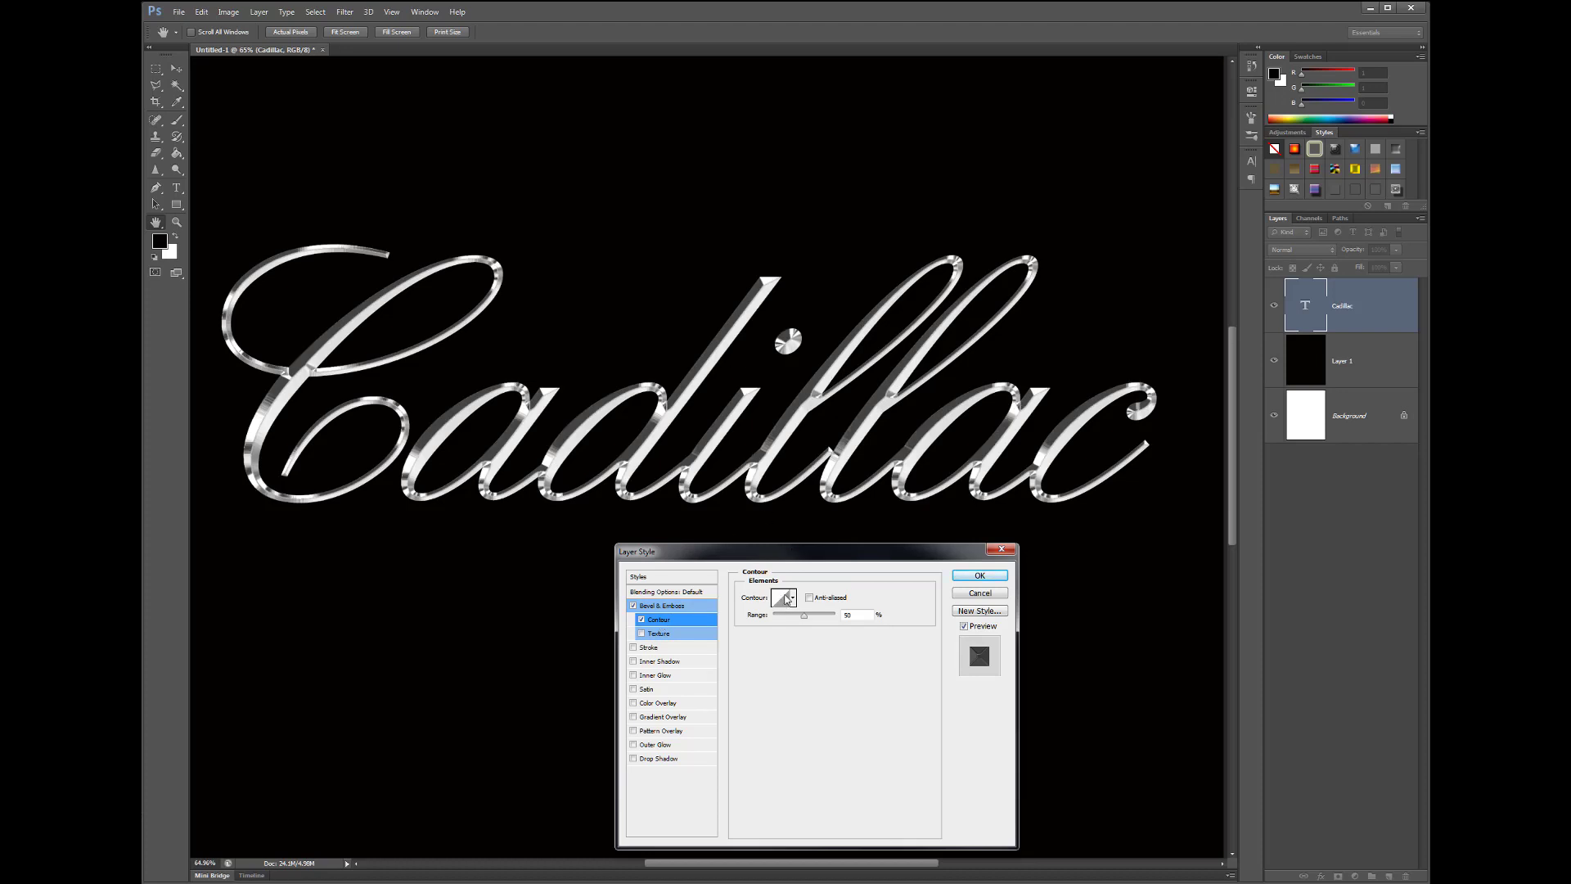
left_click(782, 599)
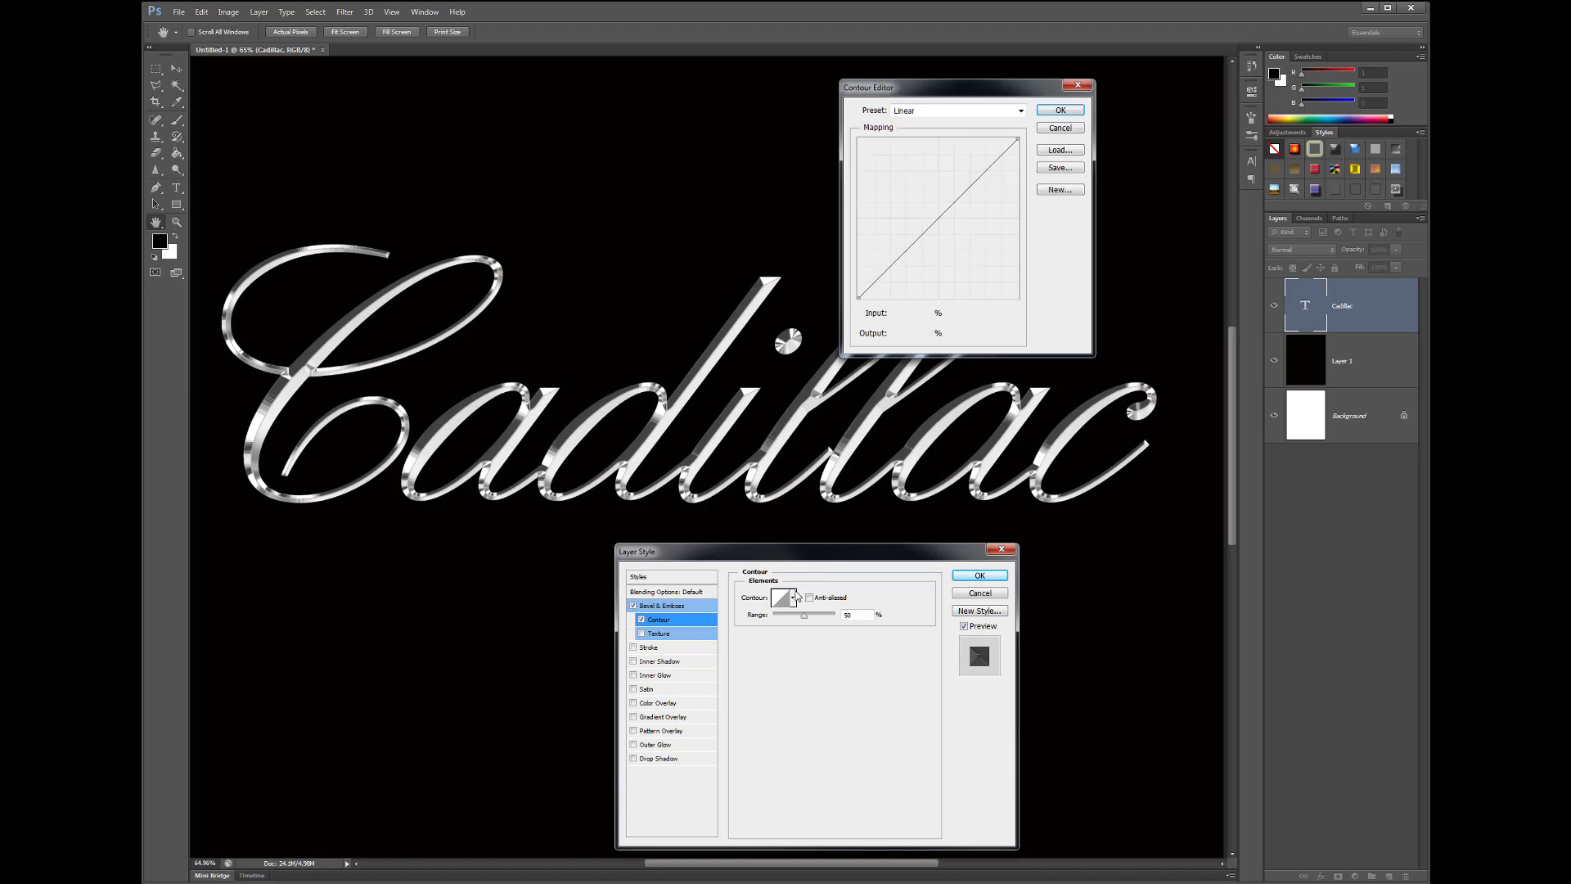
left_click(1060, 128)
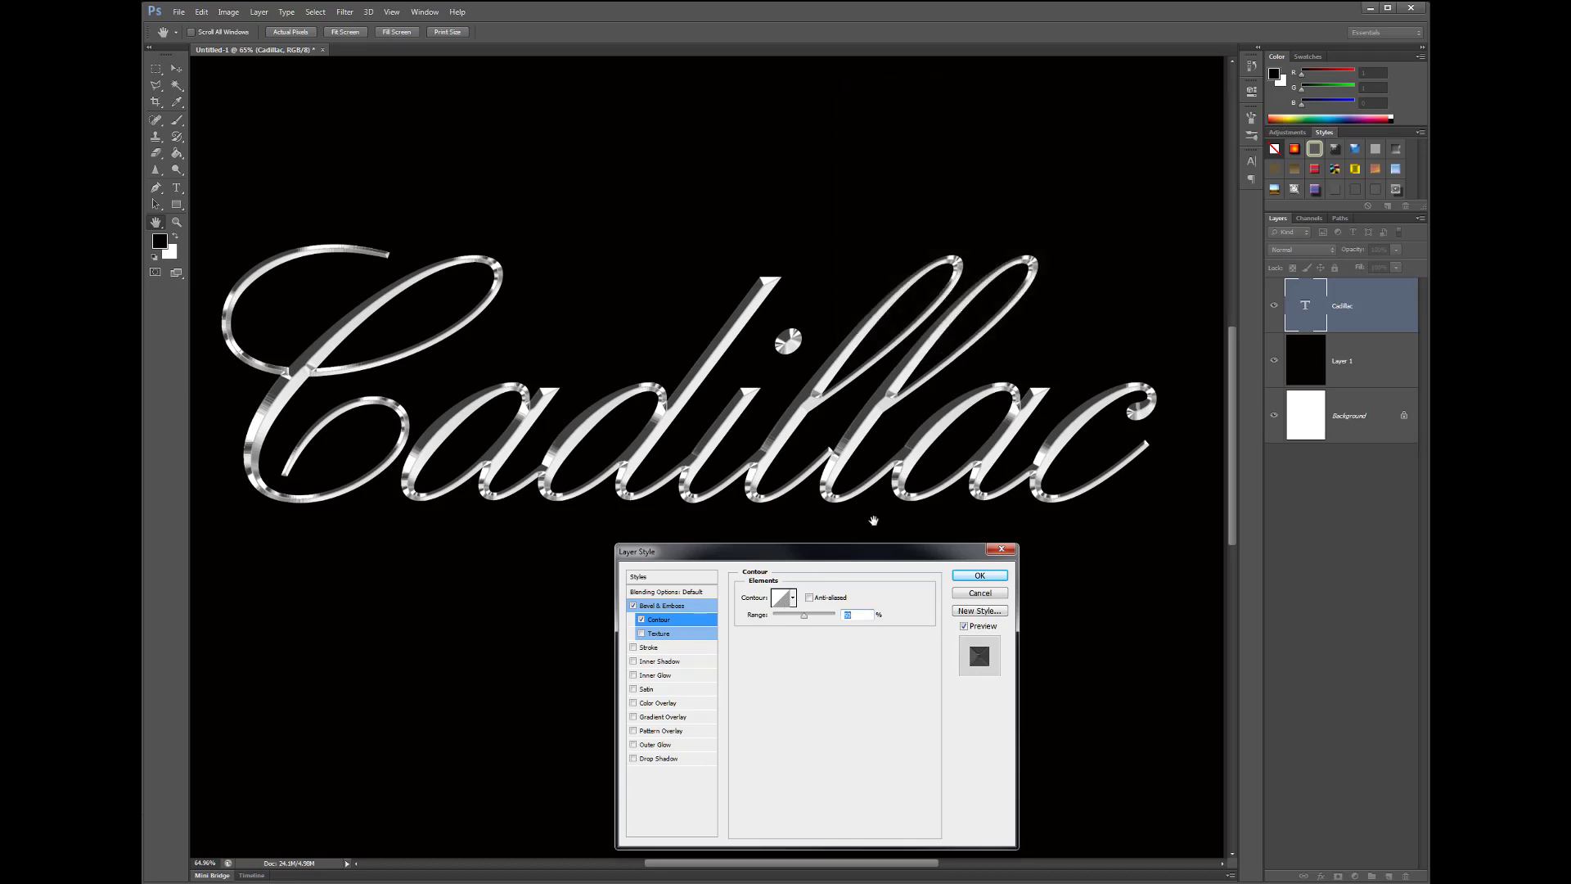
left_click(793, 602)
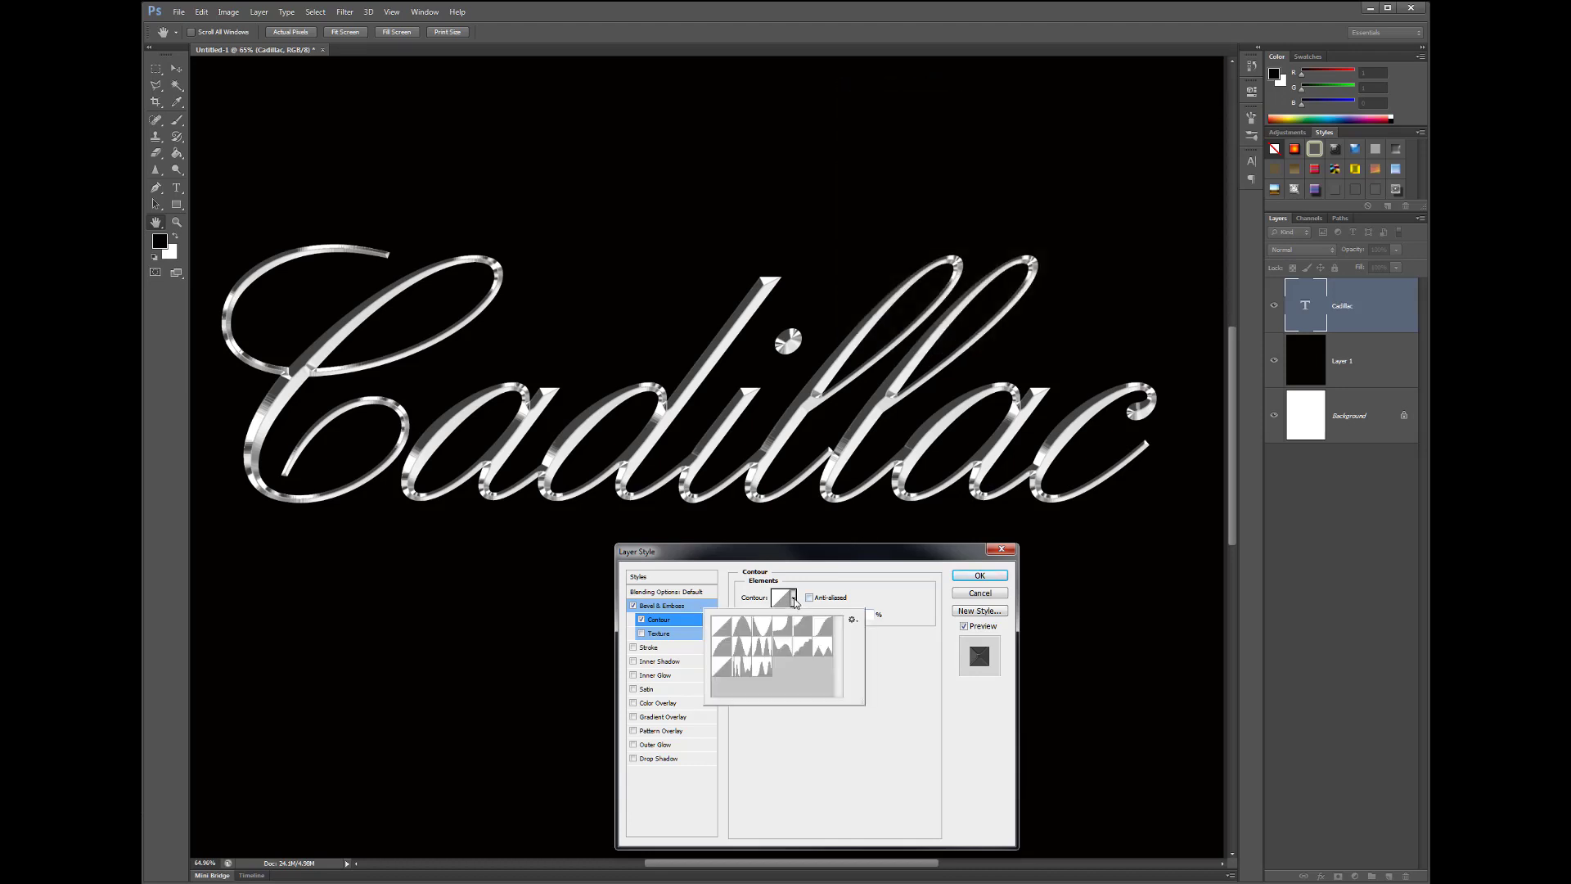
left_click(763, 669)
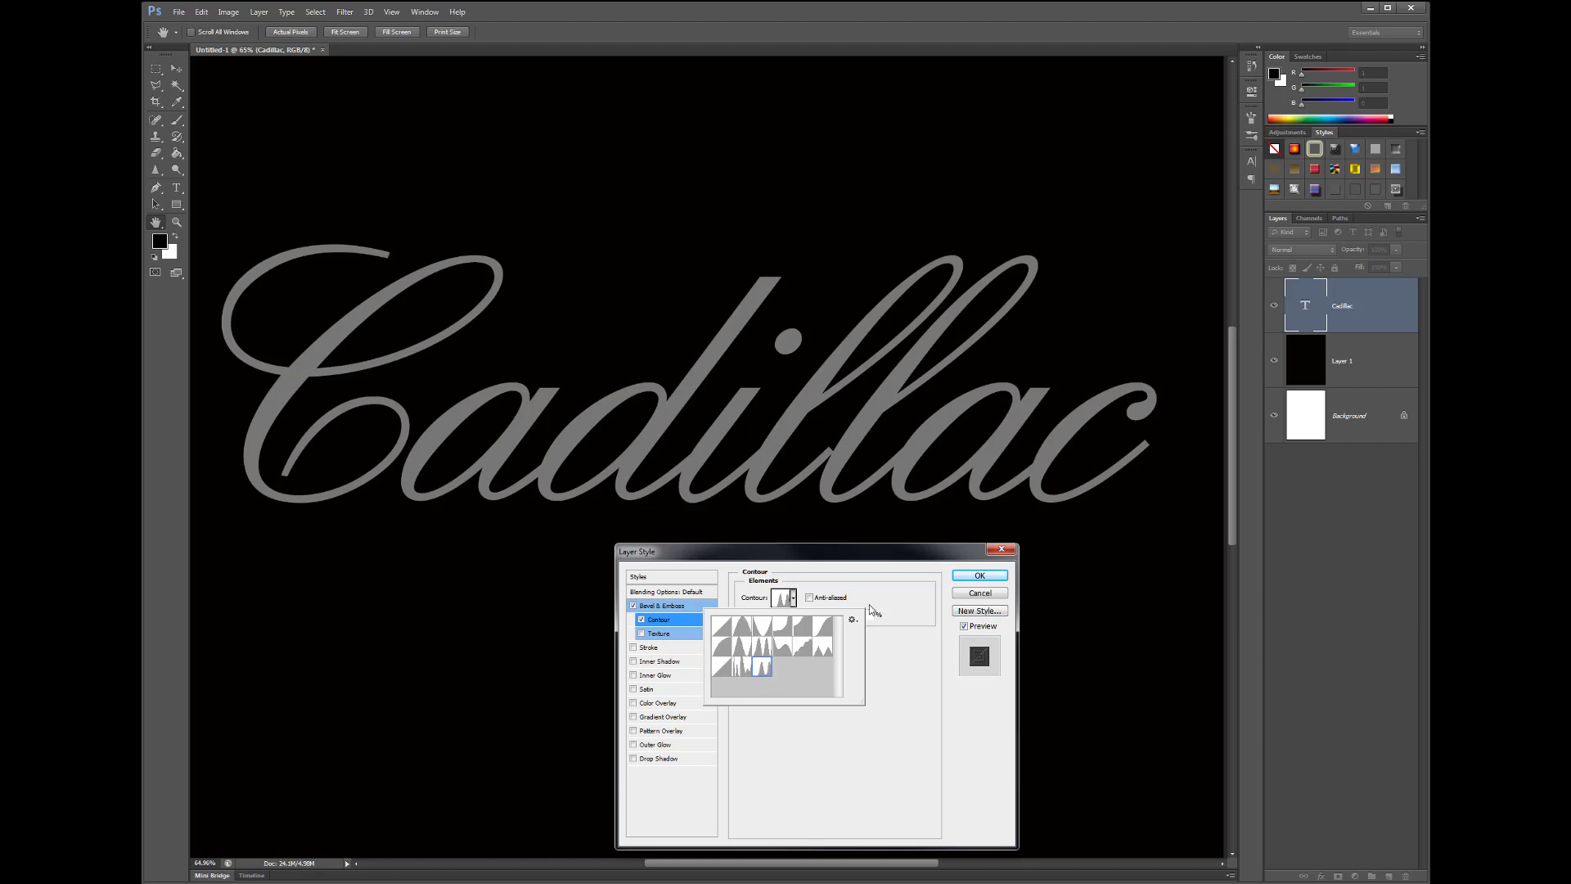
left_click(877, 591)
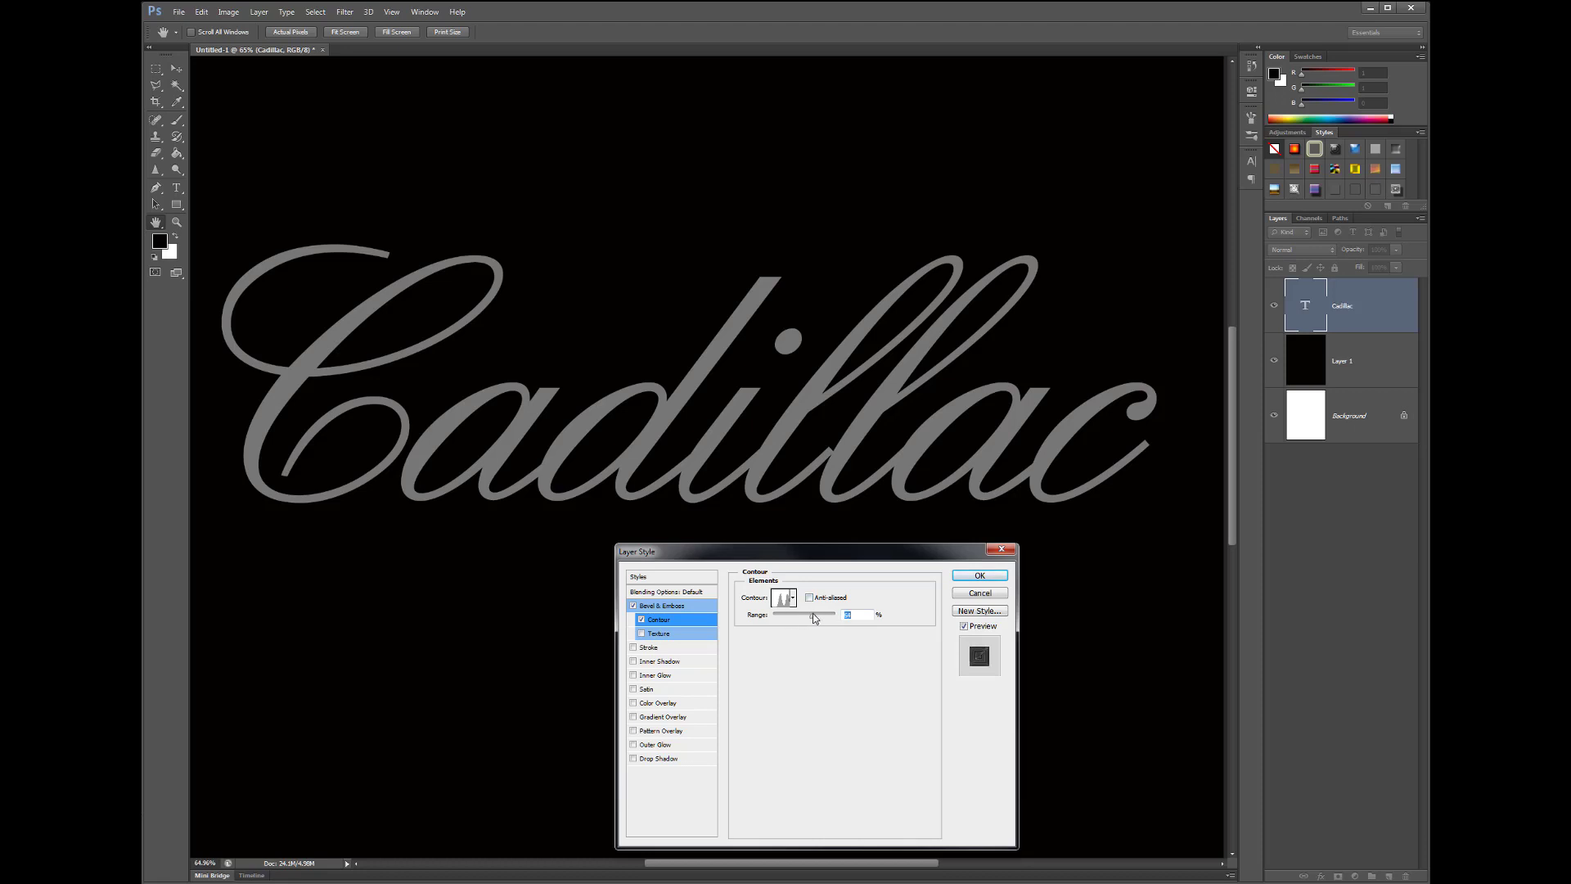
- Fine-tune the contour Range, pushing it to 100 then easing it back down
left_click(813, 614)
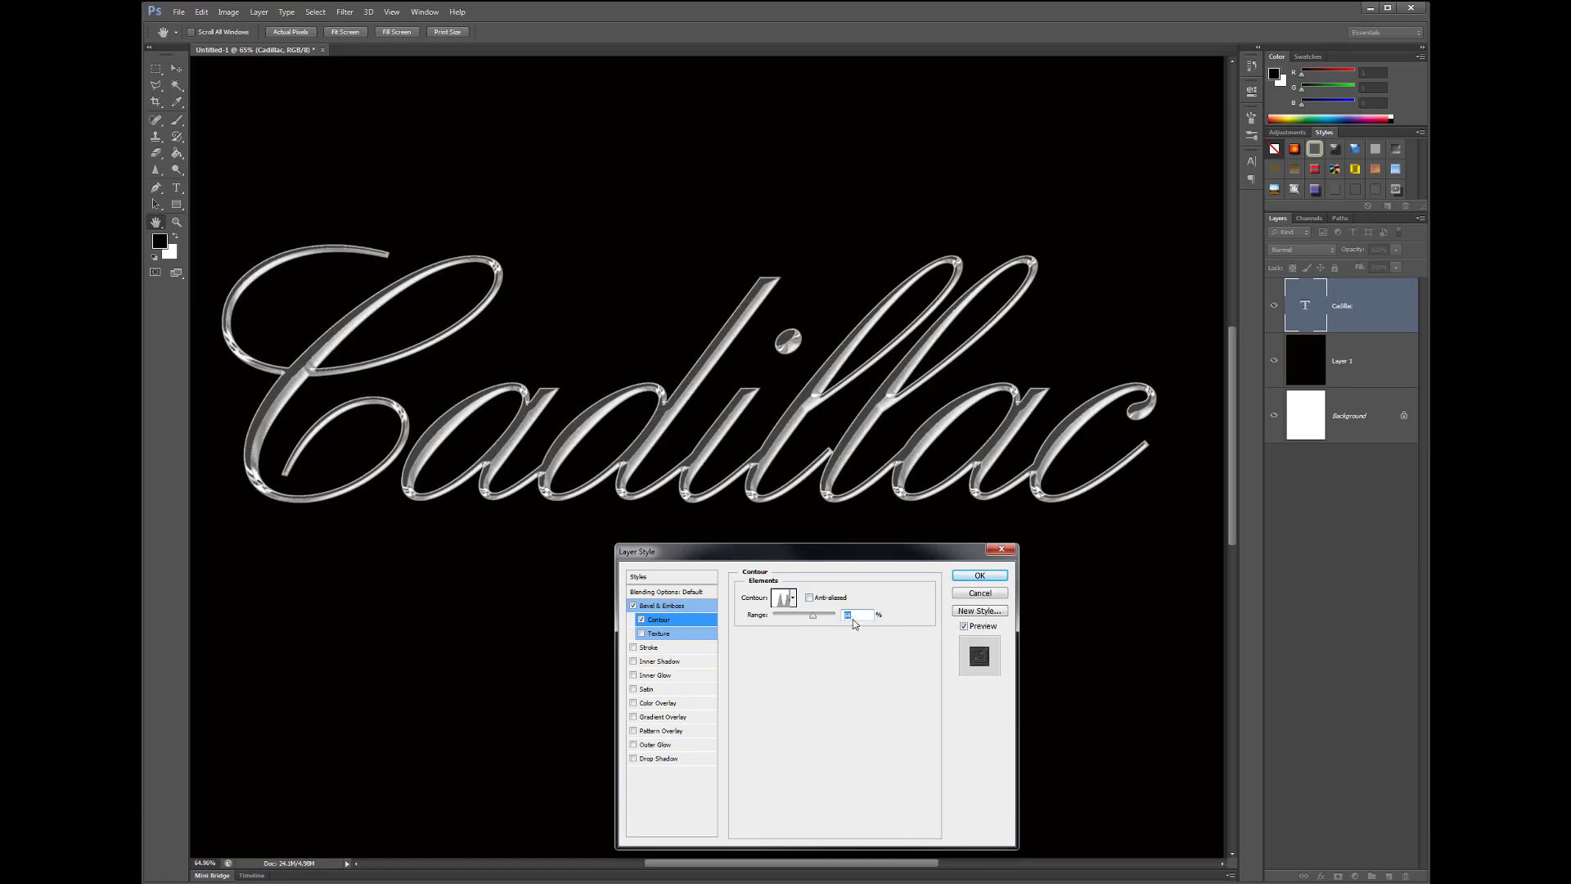
key("Up")
key("Up")
key("Up")
key("Up")
key("Up")
key("Up")
key("Up")
key("Up")
key("Up")
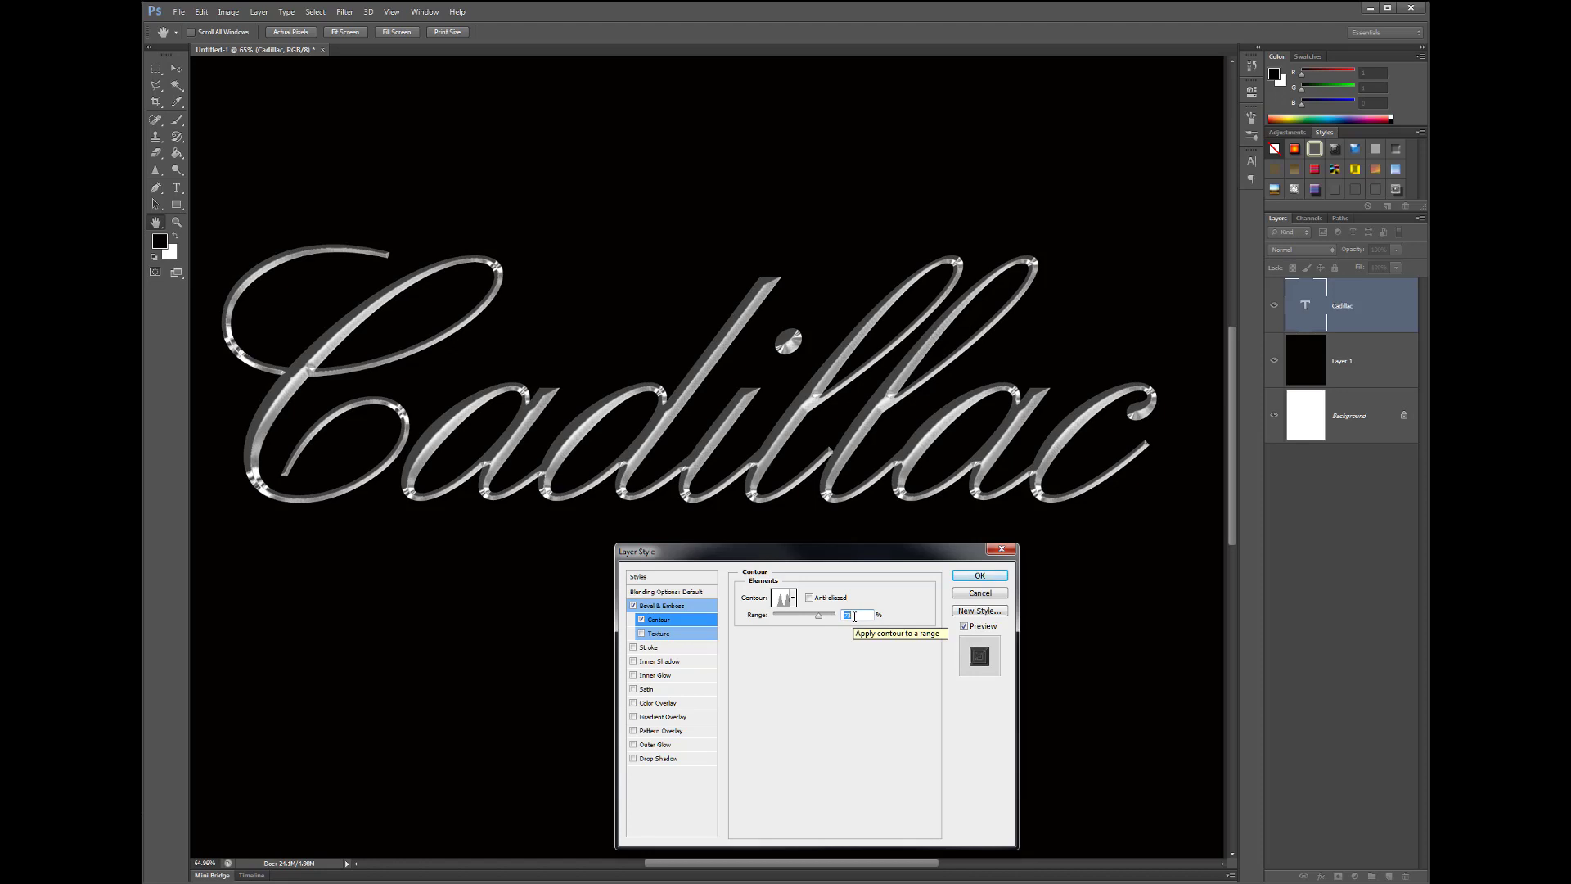
key("Up")
key("Up")
key("Up")
key("Up")
key("Up")
key("Up")
key("Up")
key("Up")
key("Up")
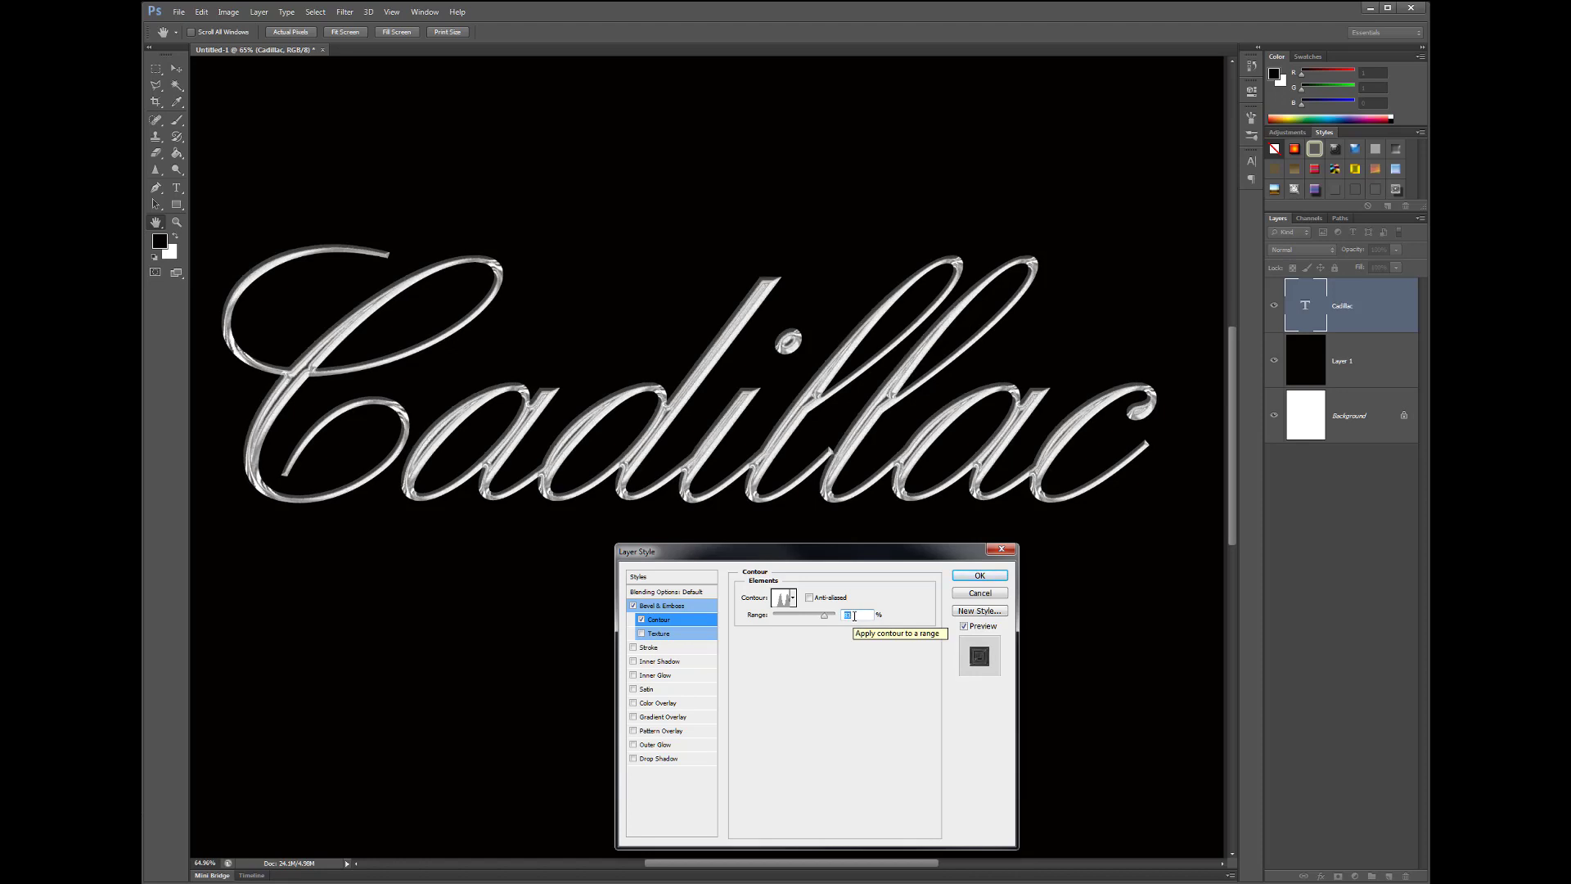
key("Up")
key("Up")
key("Up")
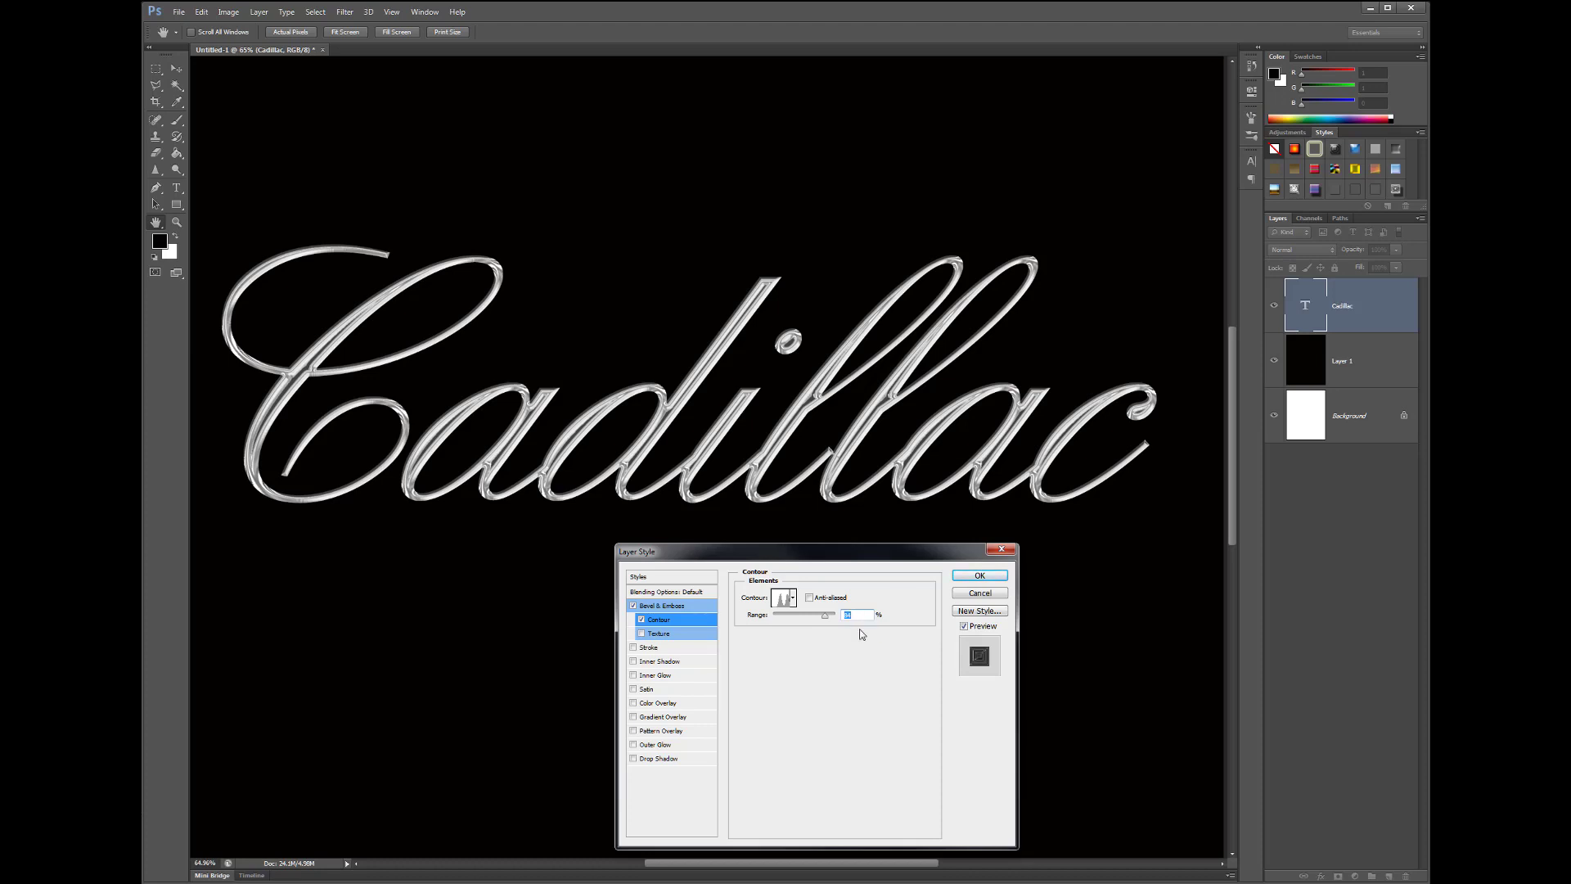
key("Up")
key("Up")
key("Up")
key("Up")
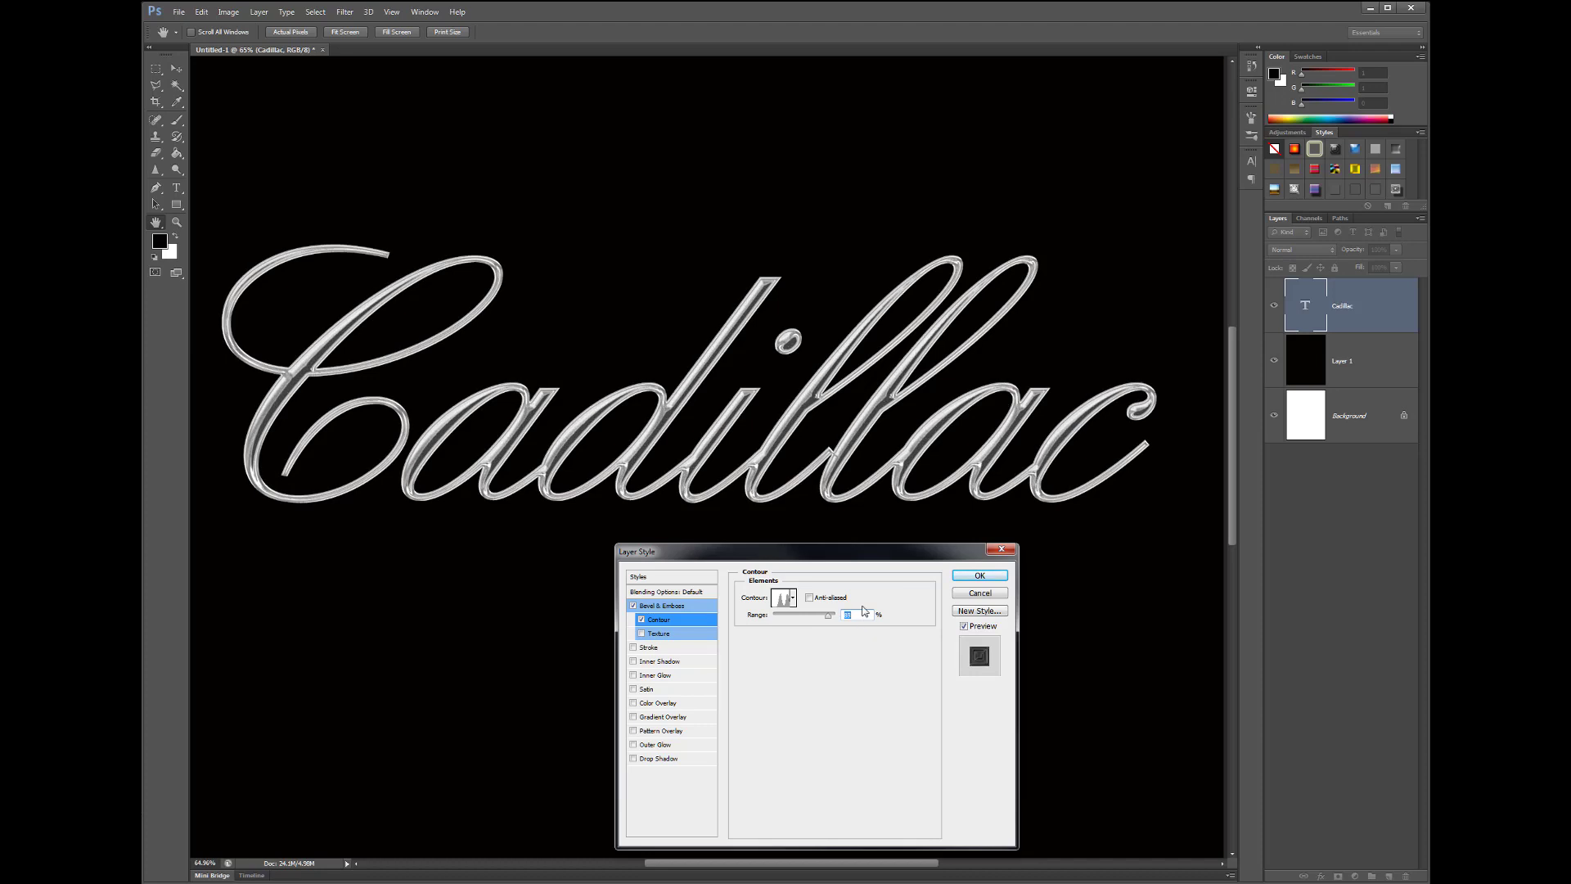
key("Up")
key("Up")
key("Up")
key("Up")
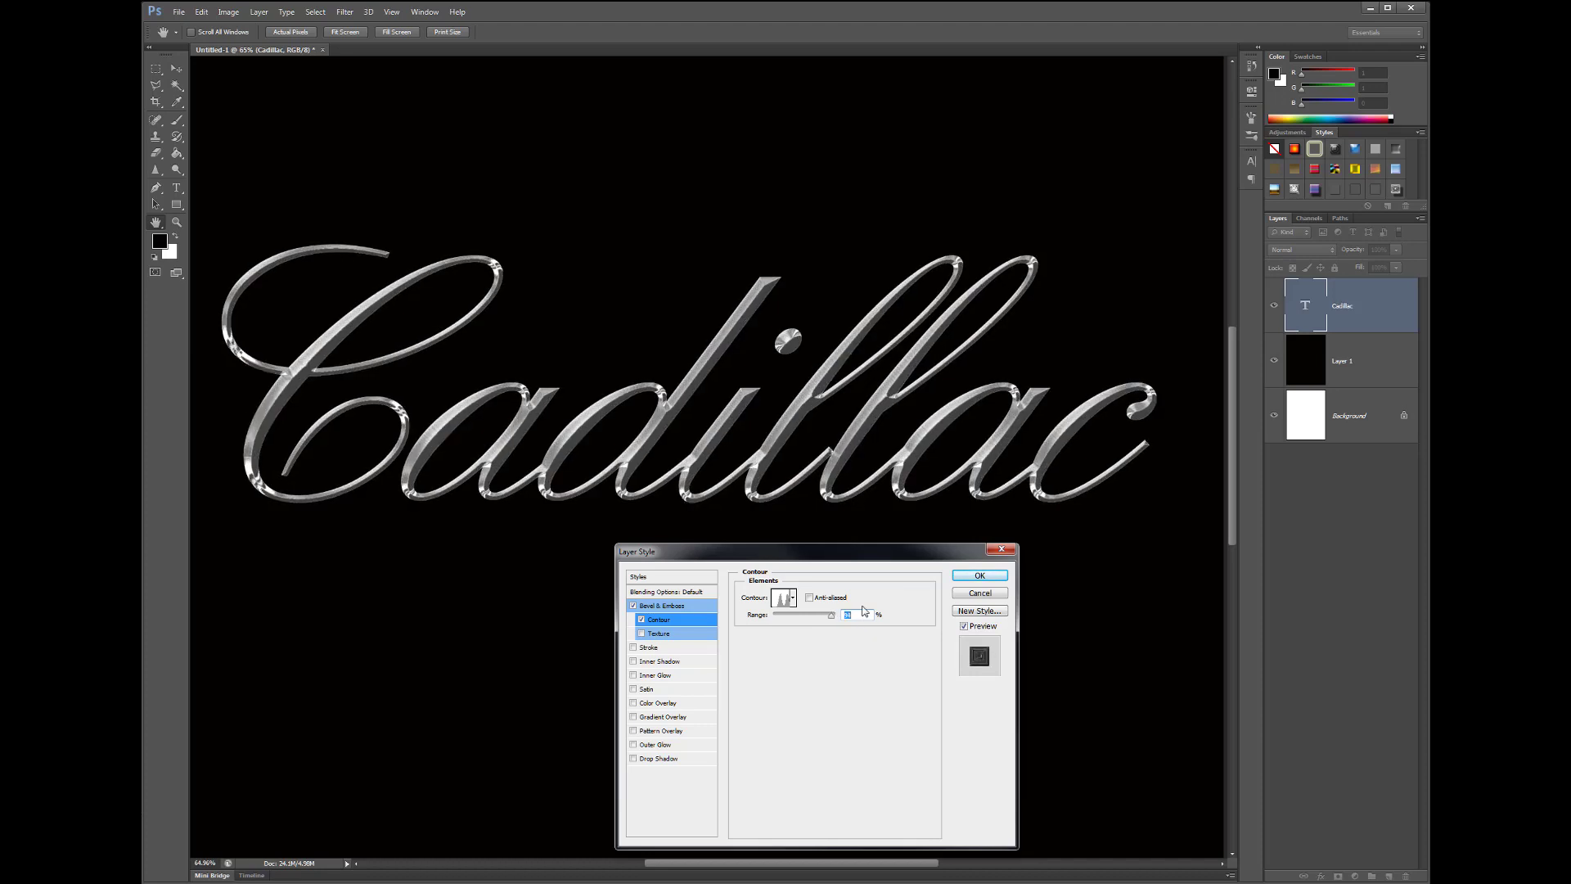
key("Up")
key("Up")
key("Up")
key("Up")
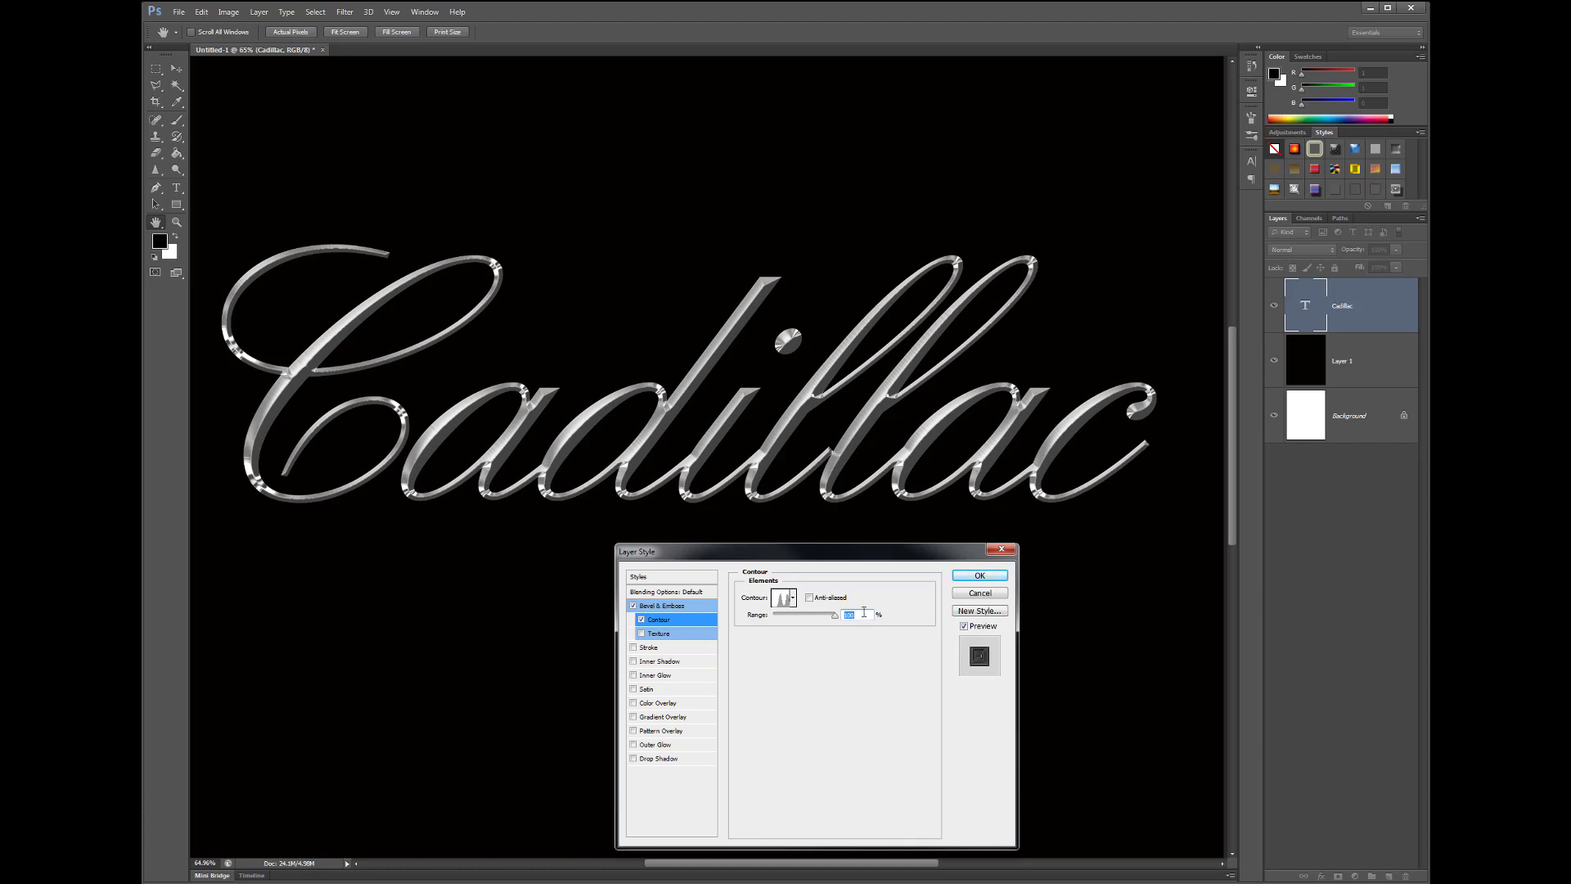
key("Down")
key("Down")
key("Down")
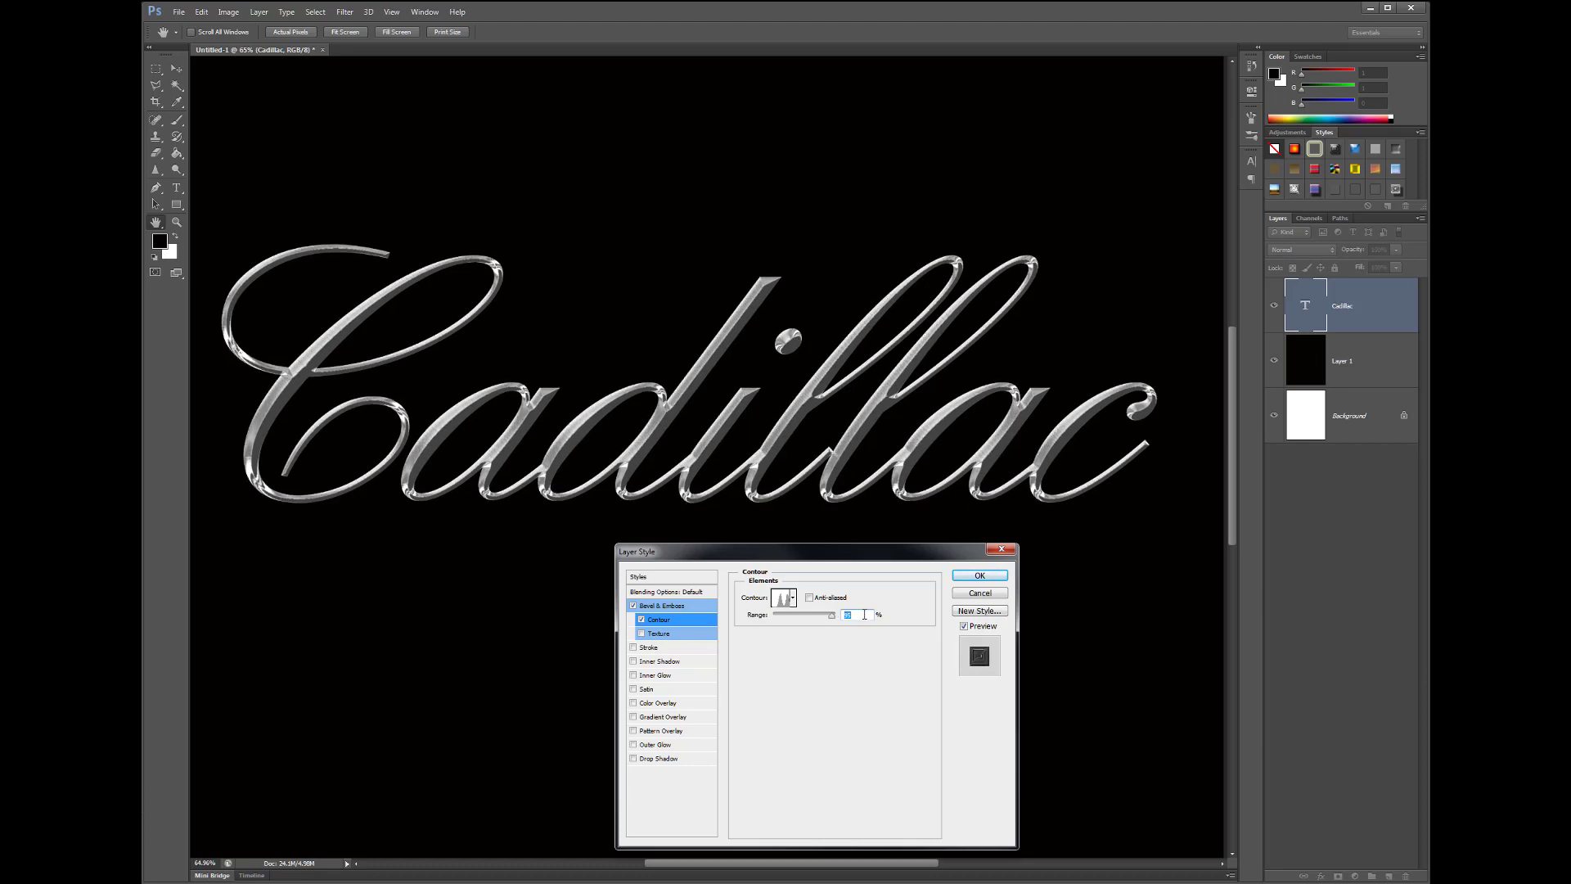
key("Down")
key("Down")
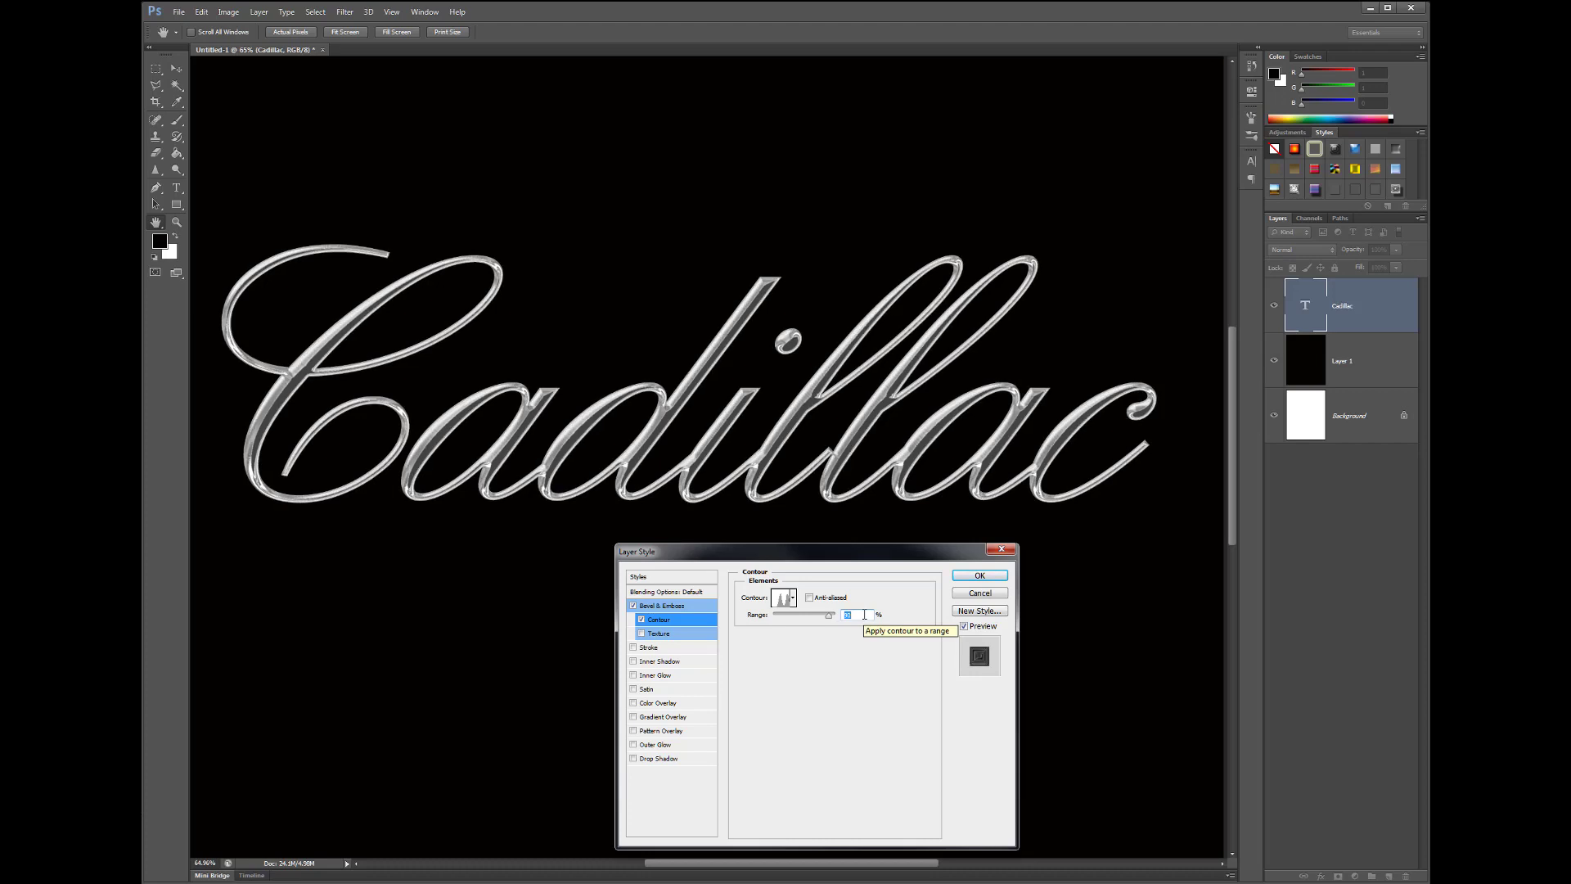
key("Down")
key("Down")
key("Down")
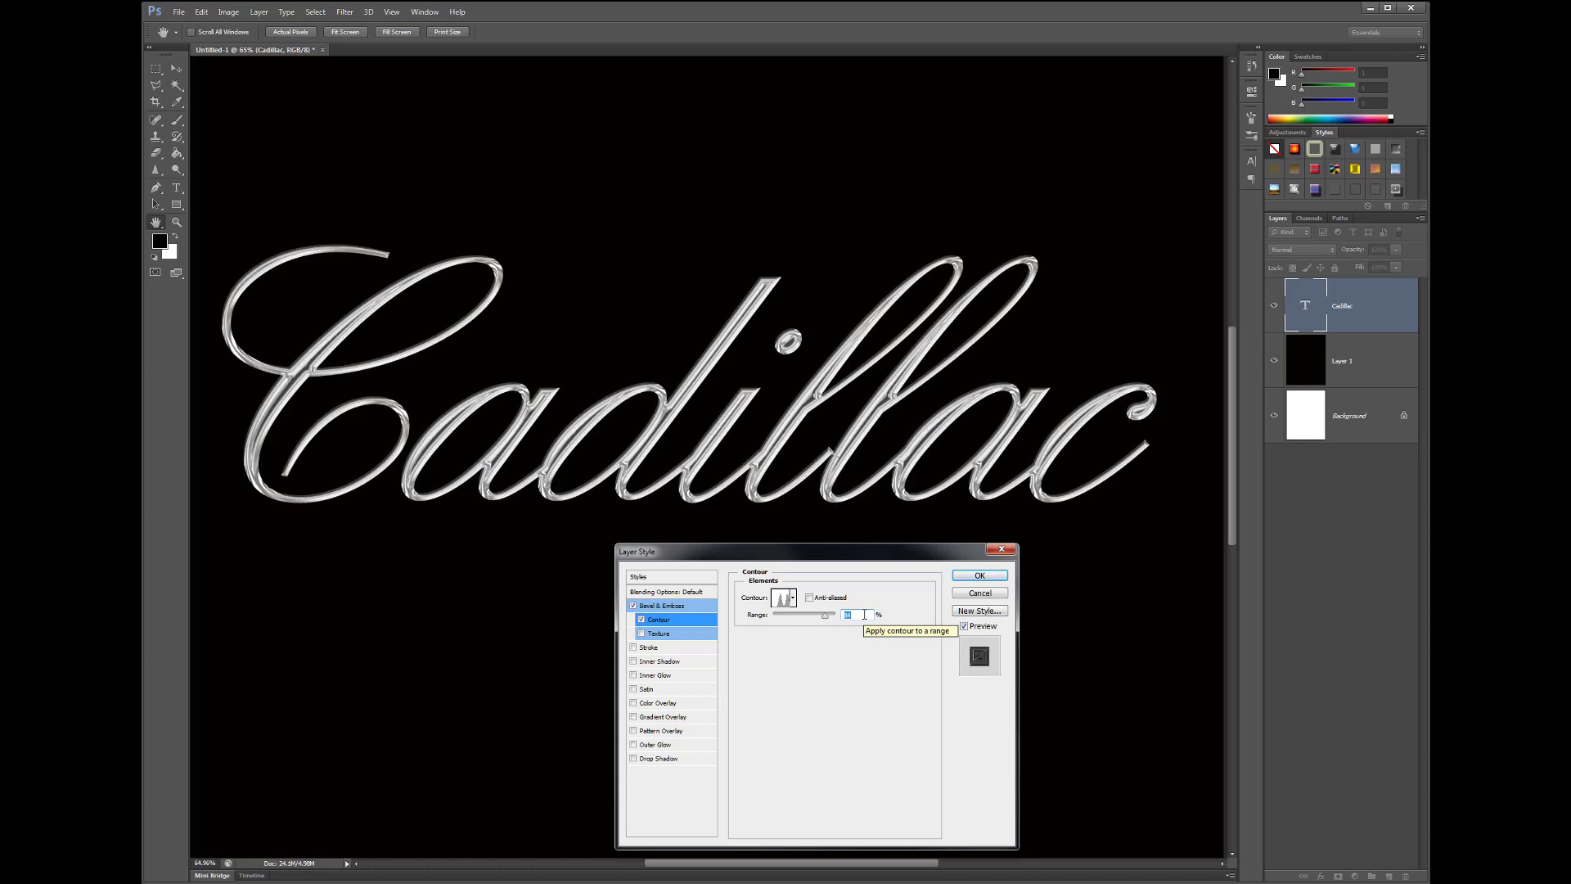
key("Down")
key("Down")
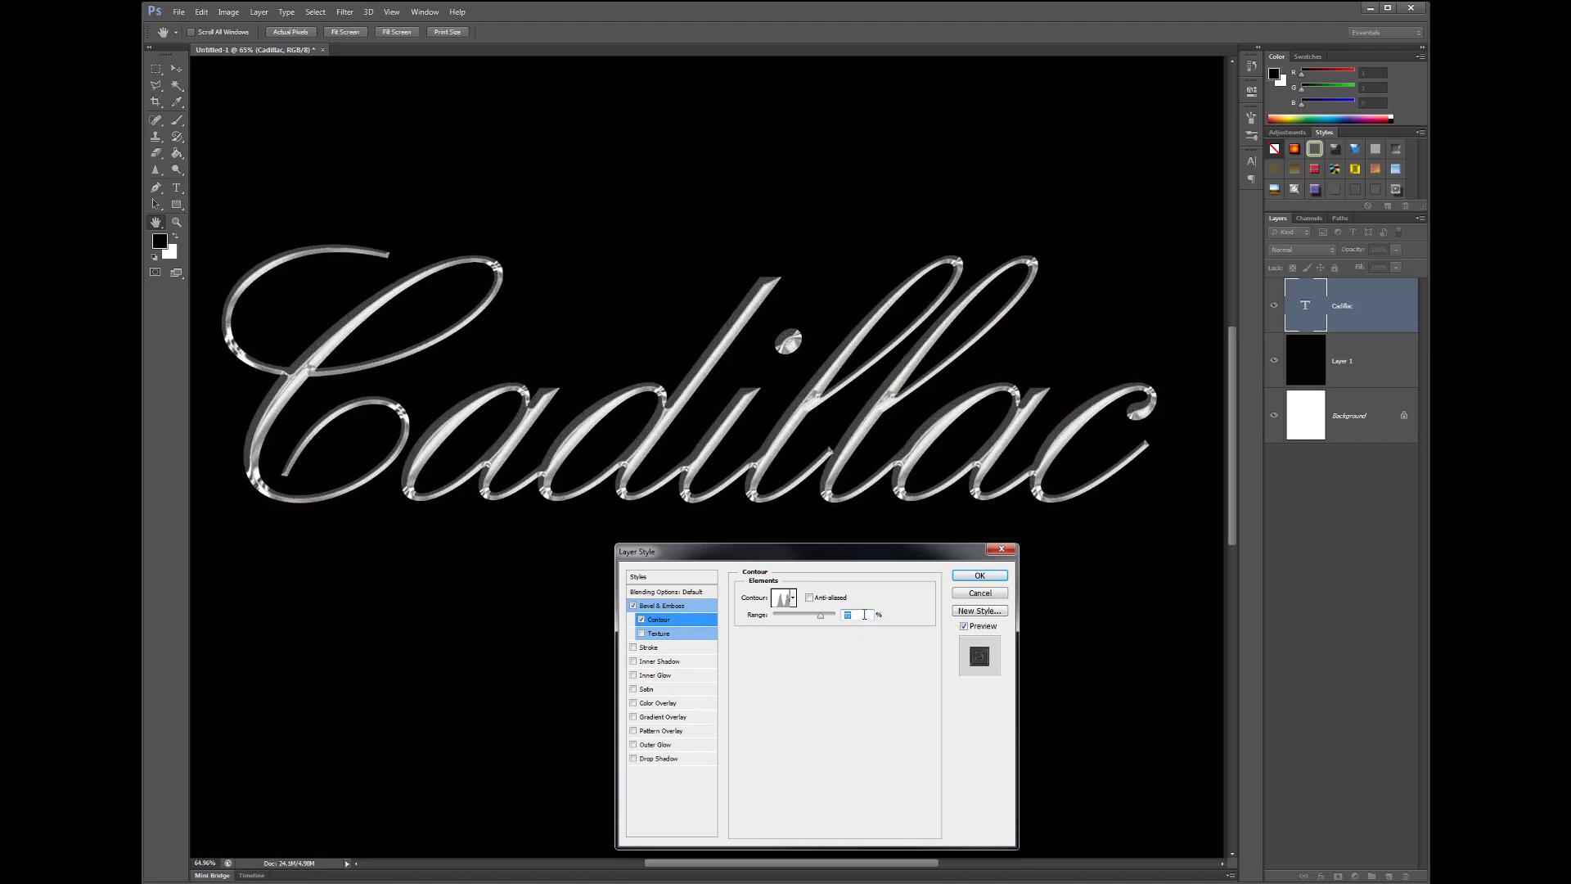
key("Down")
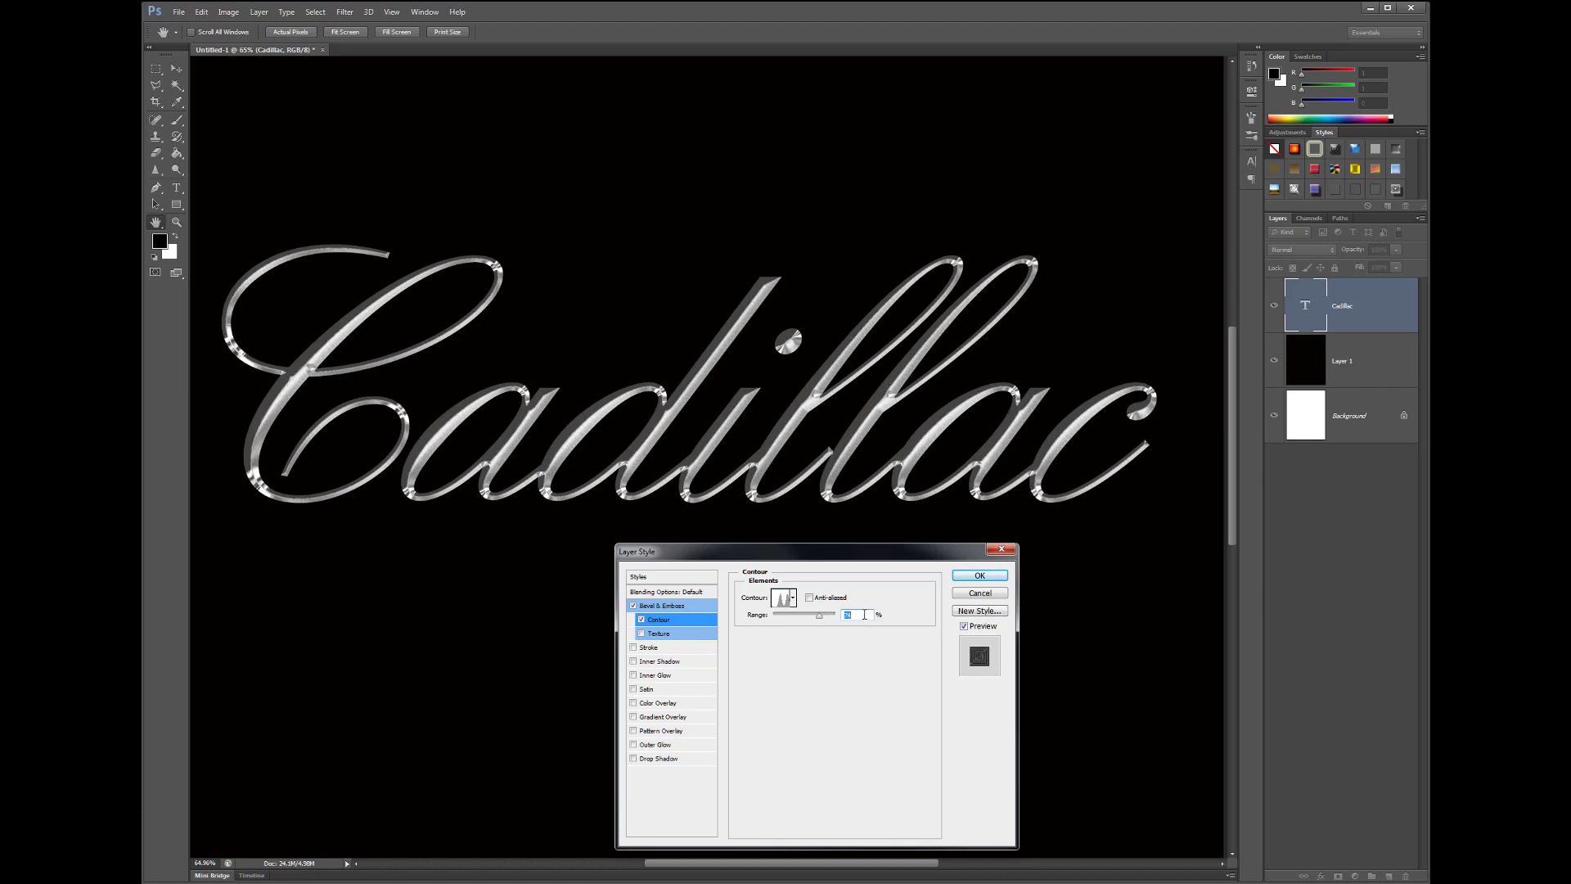
key("Down")
key("Up")
key("Up")
key("Up")
key("Up")
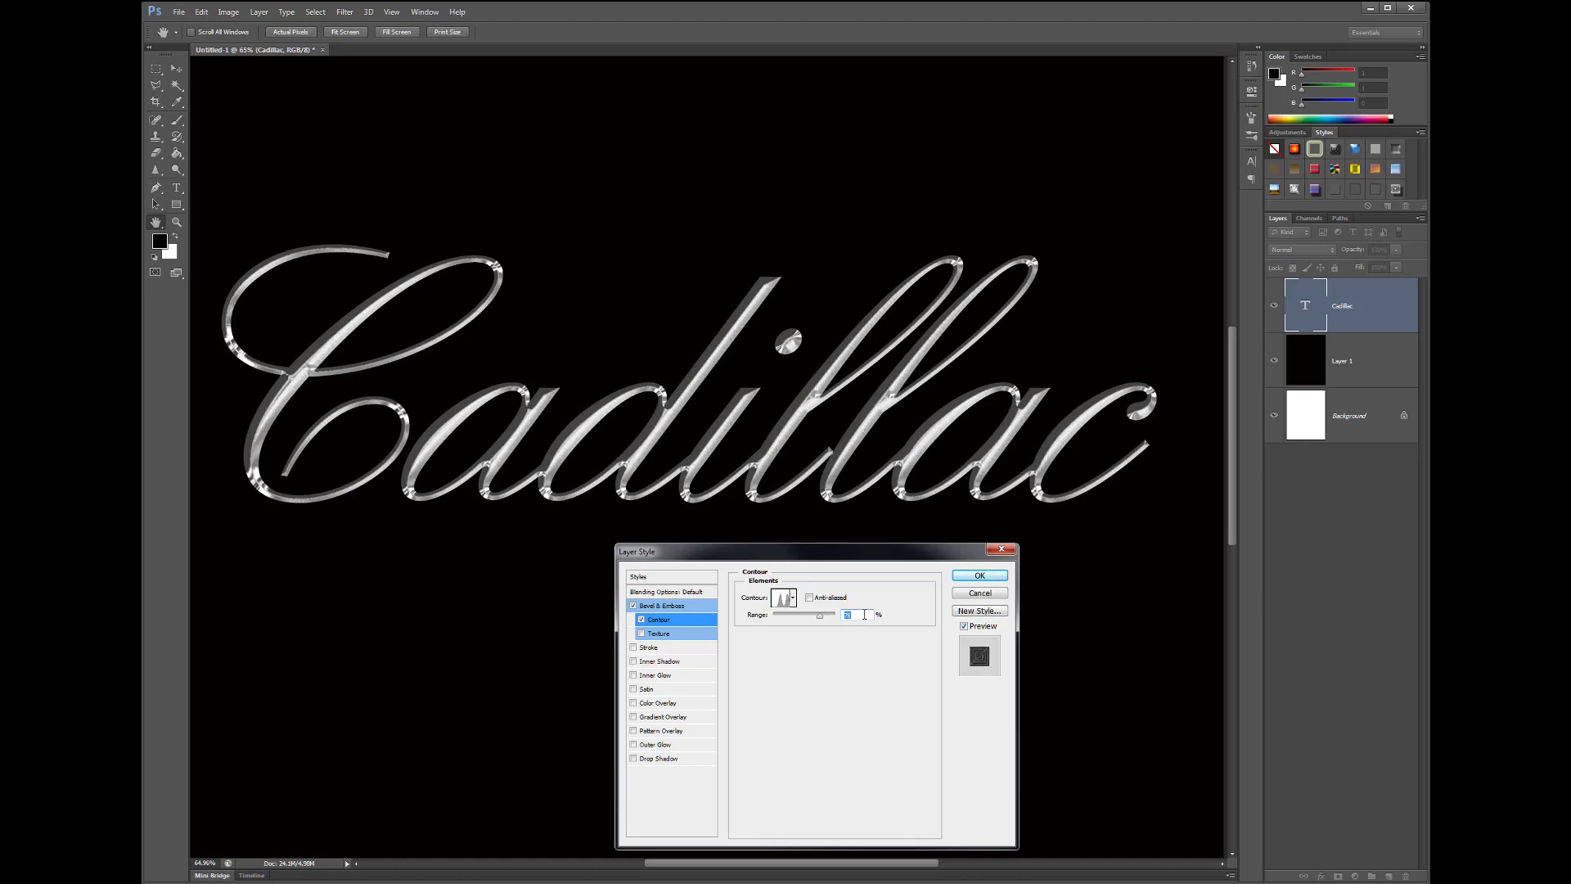
key("Up")
key("Up")
key("Up")
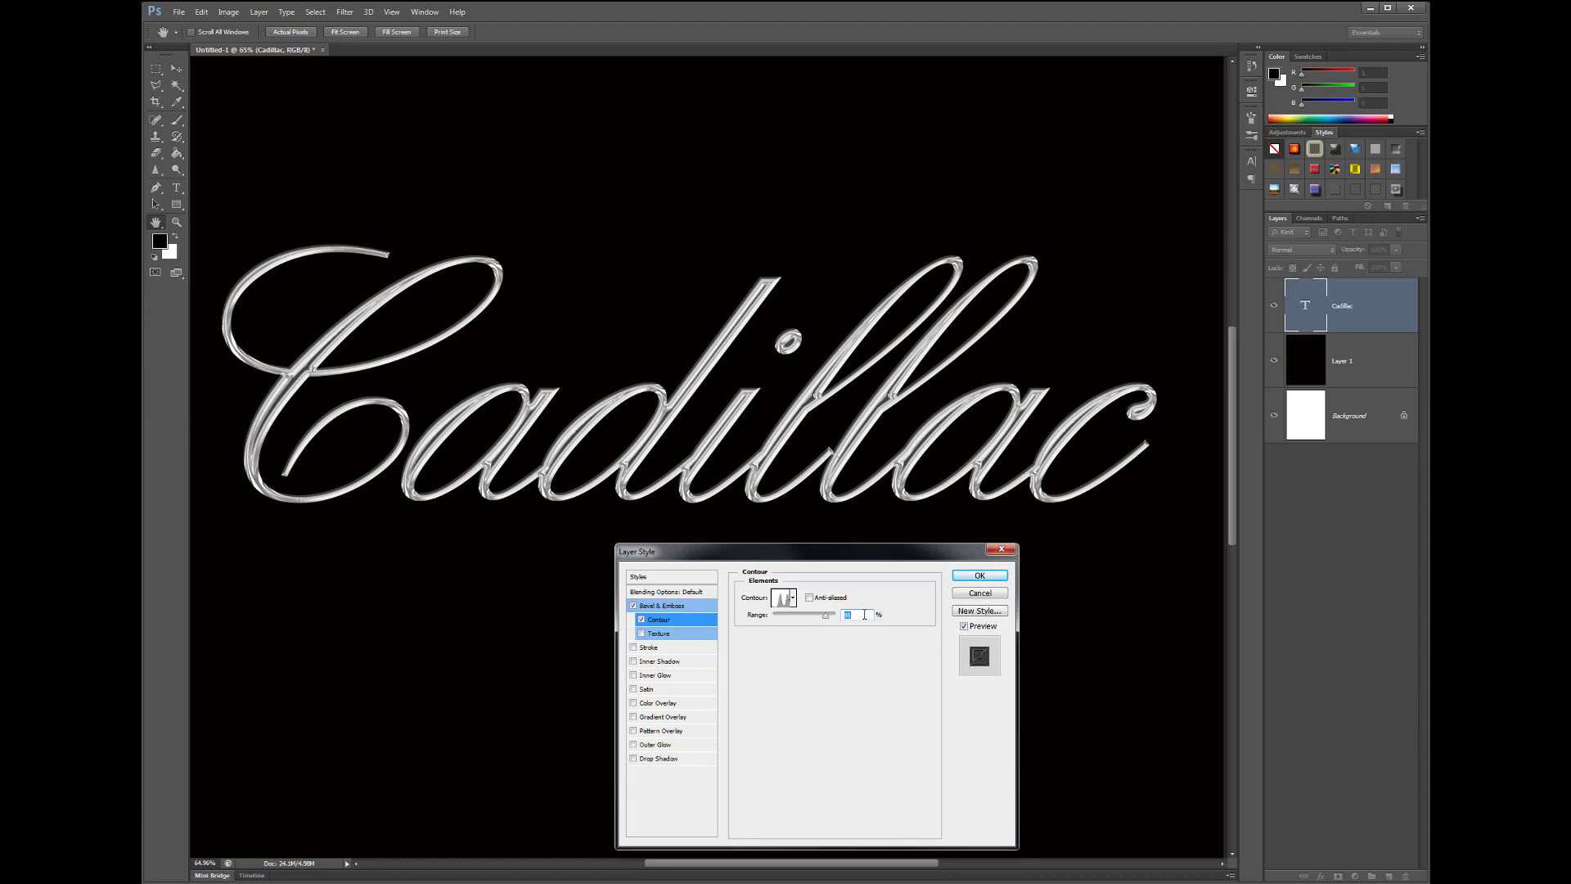
key("Up")
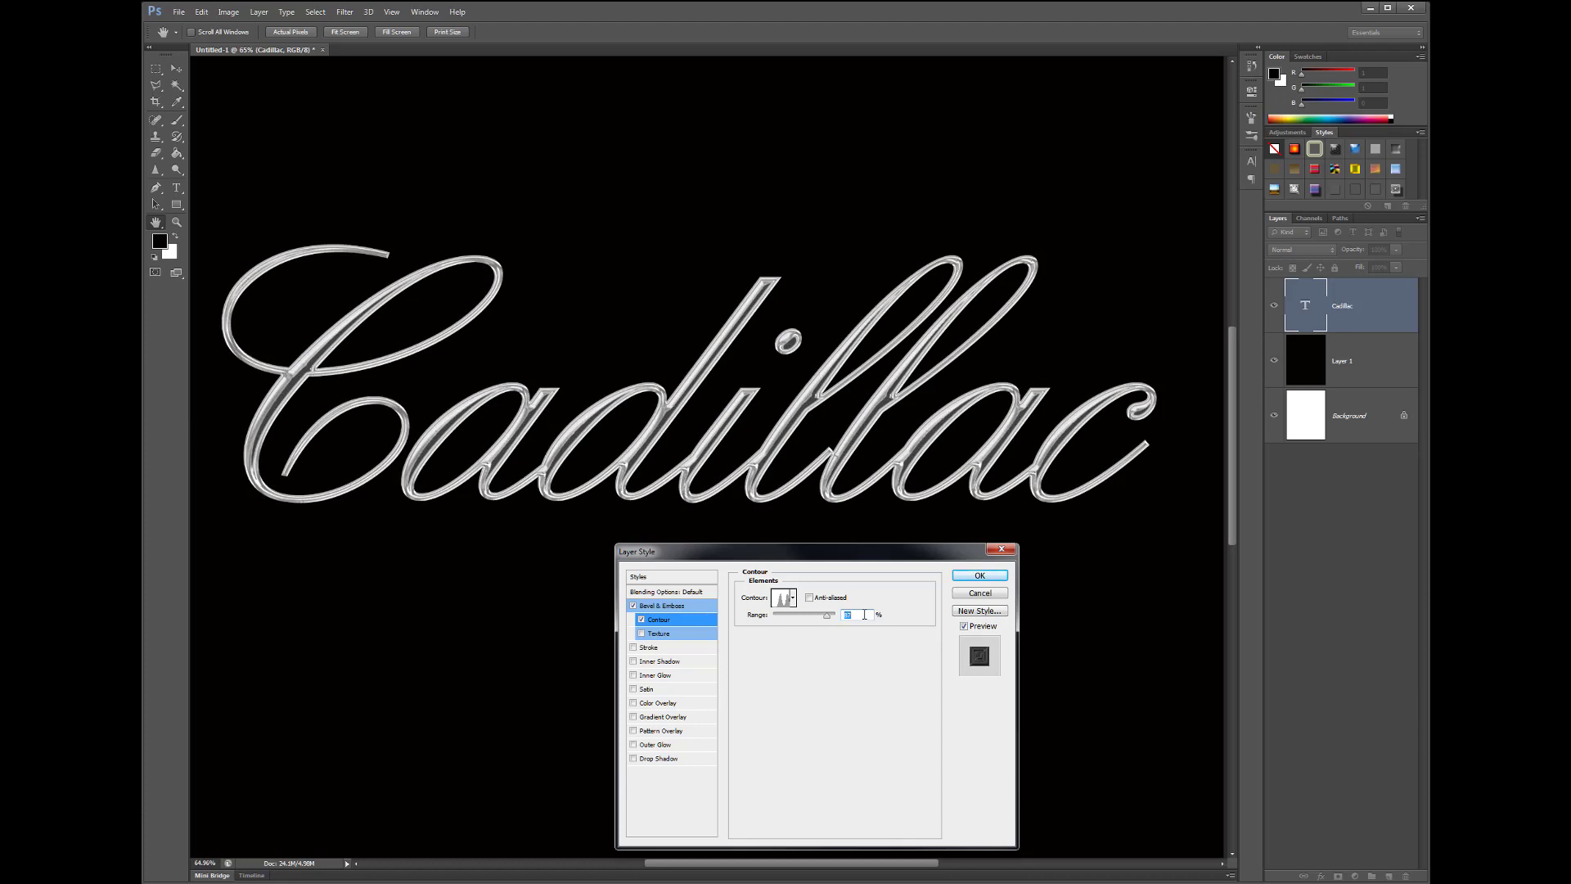
key("Up")
key("Up")
key("Up")
- Return to the main Bevel & Emboss settings and pick a new light angle on the dial
left_click(676, 605)
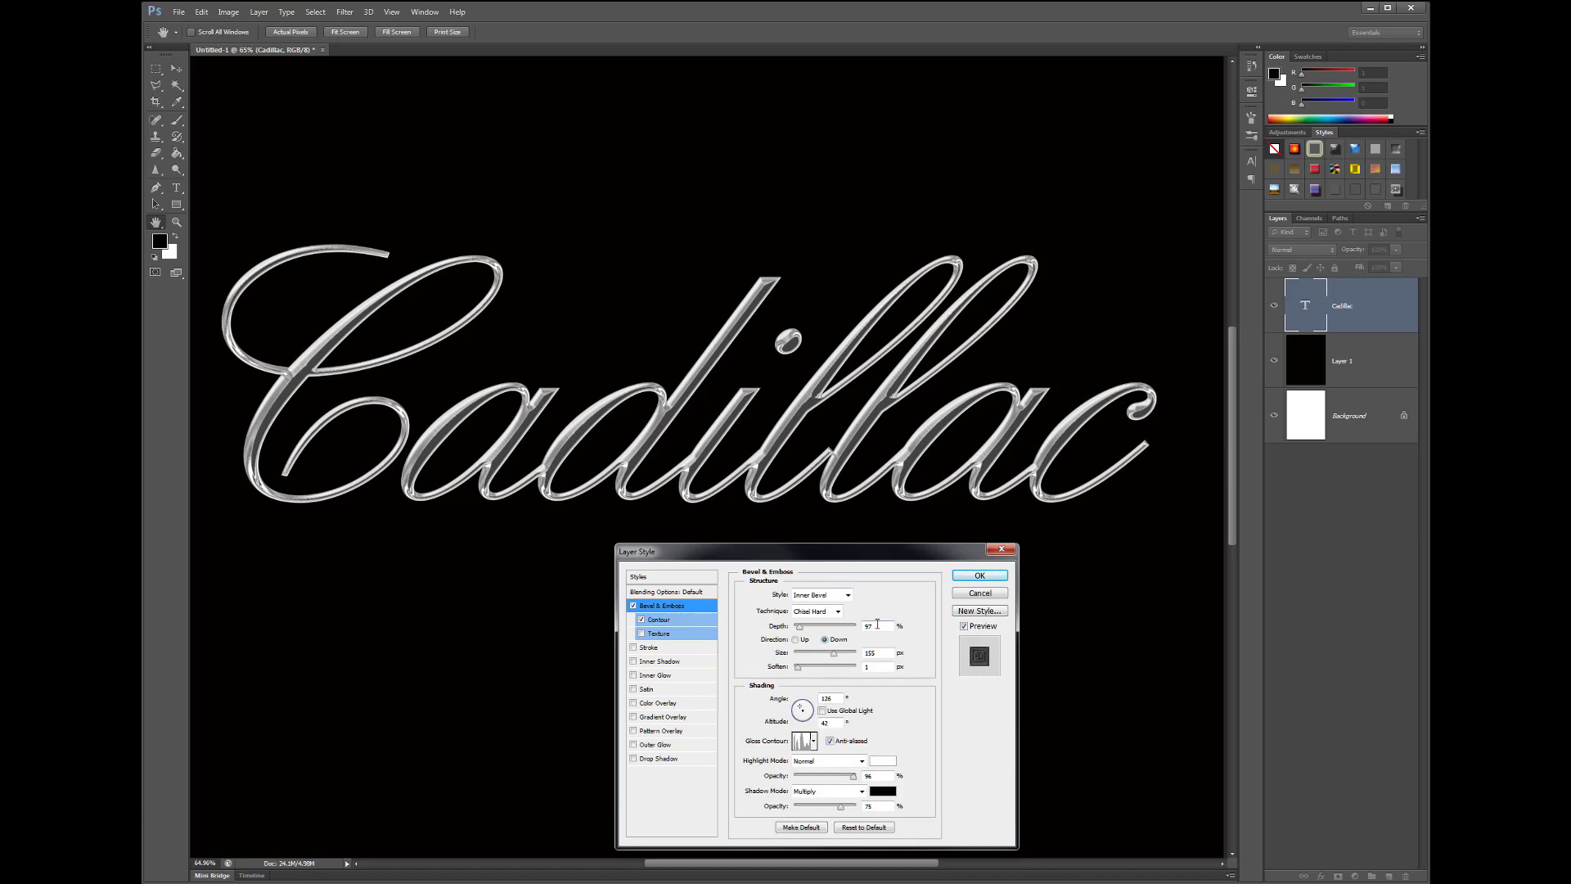
left_click(877, 624)
left_click(801, 710)
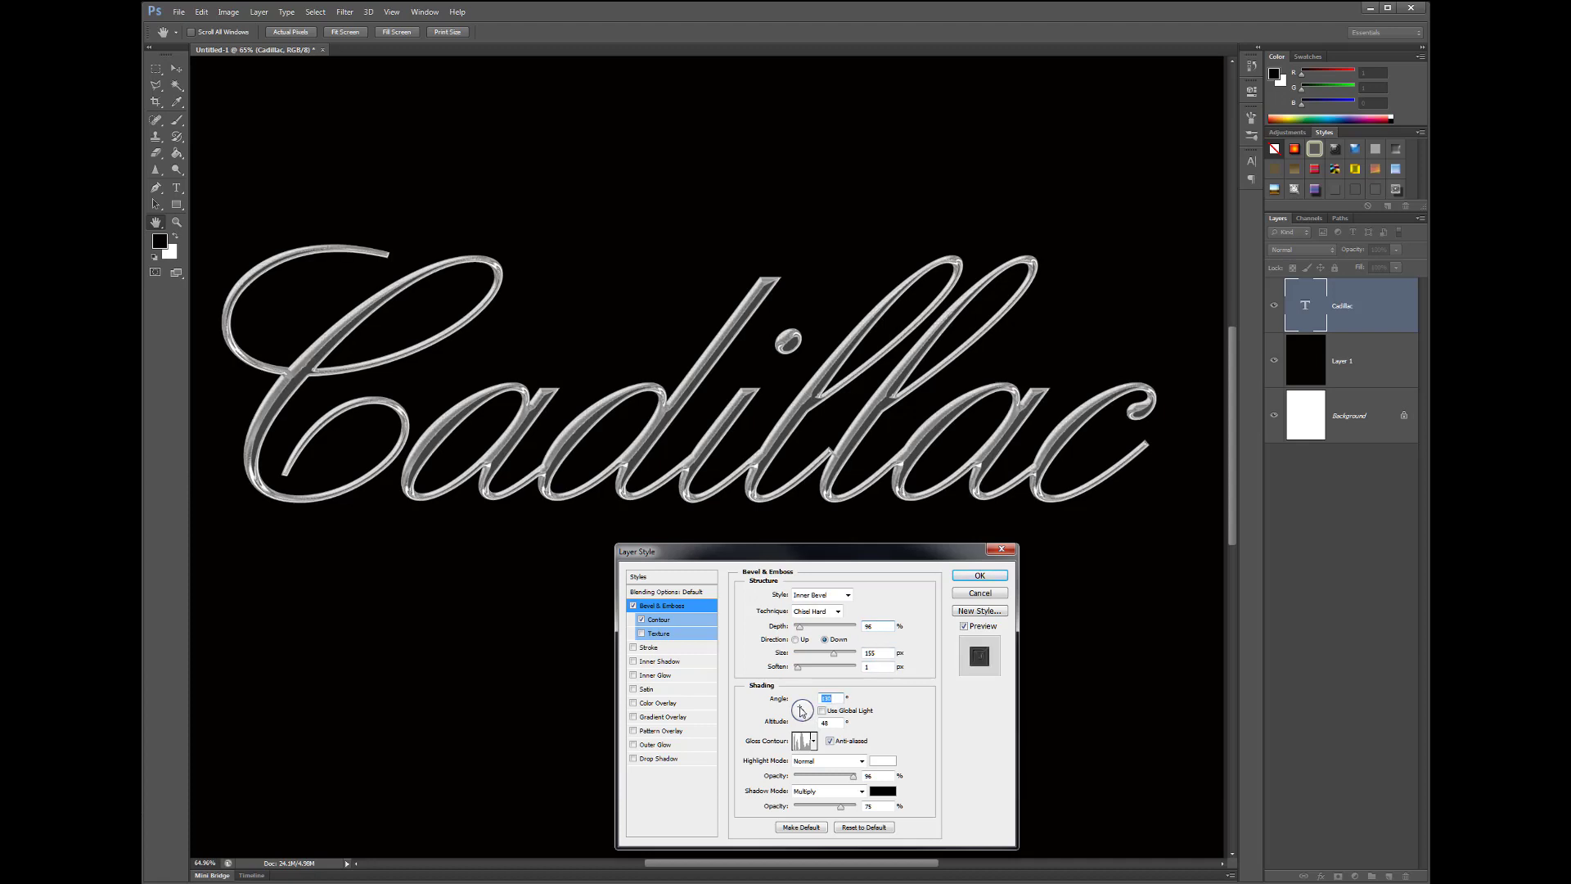
left_click(802, 711)
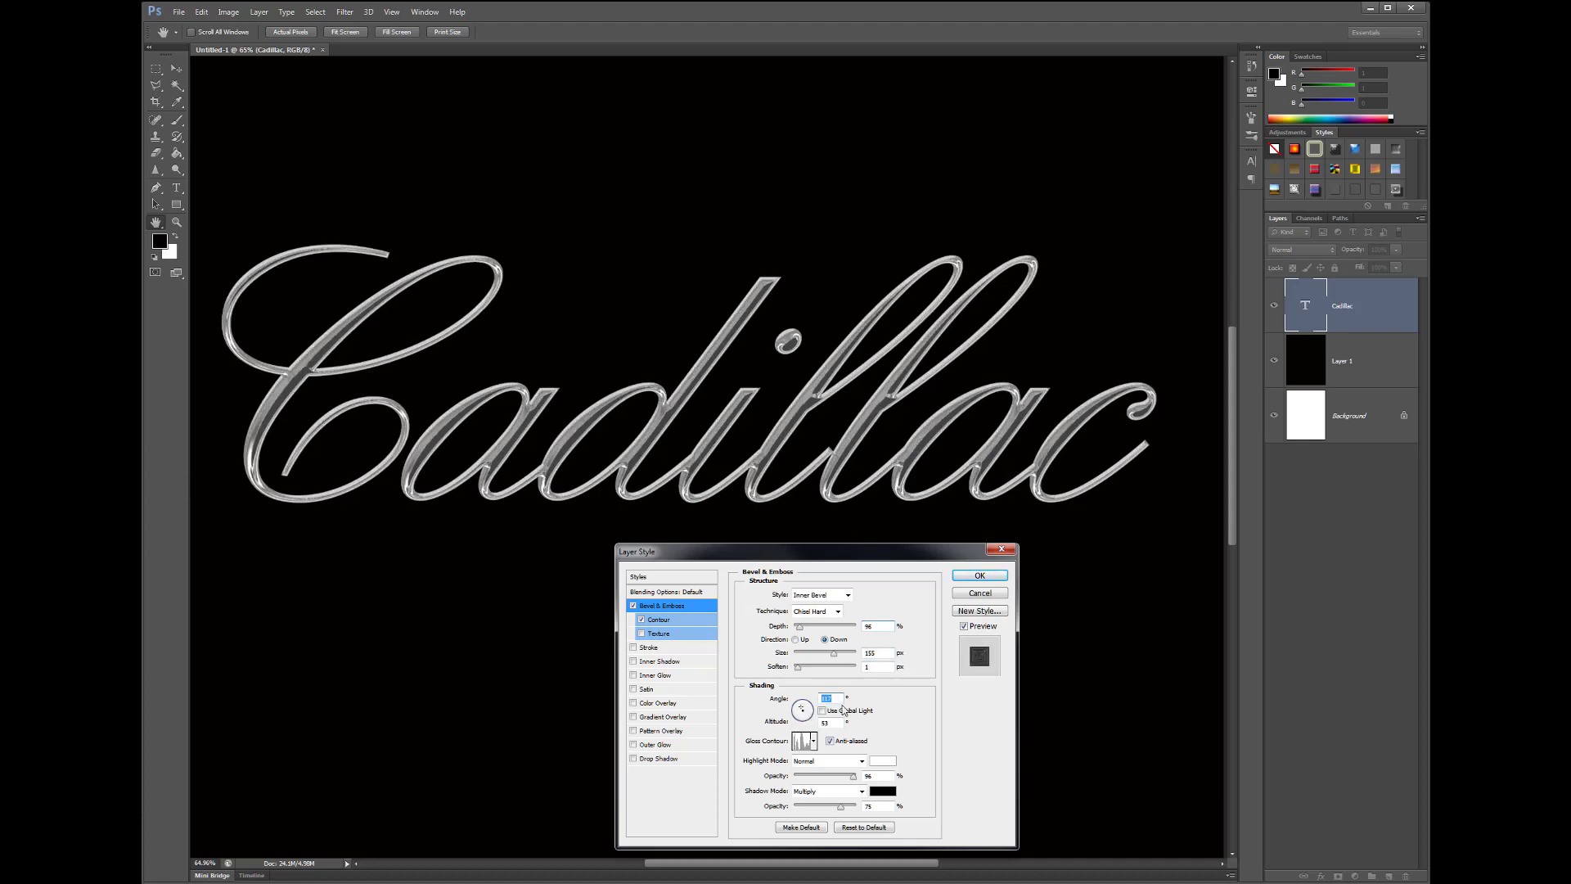
- Nudge the light altitude up and fine-tune the light angle value
left_click(834, 724)
double_click(834, 723)
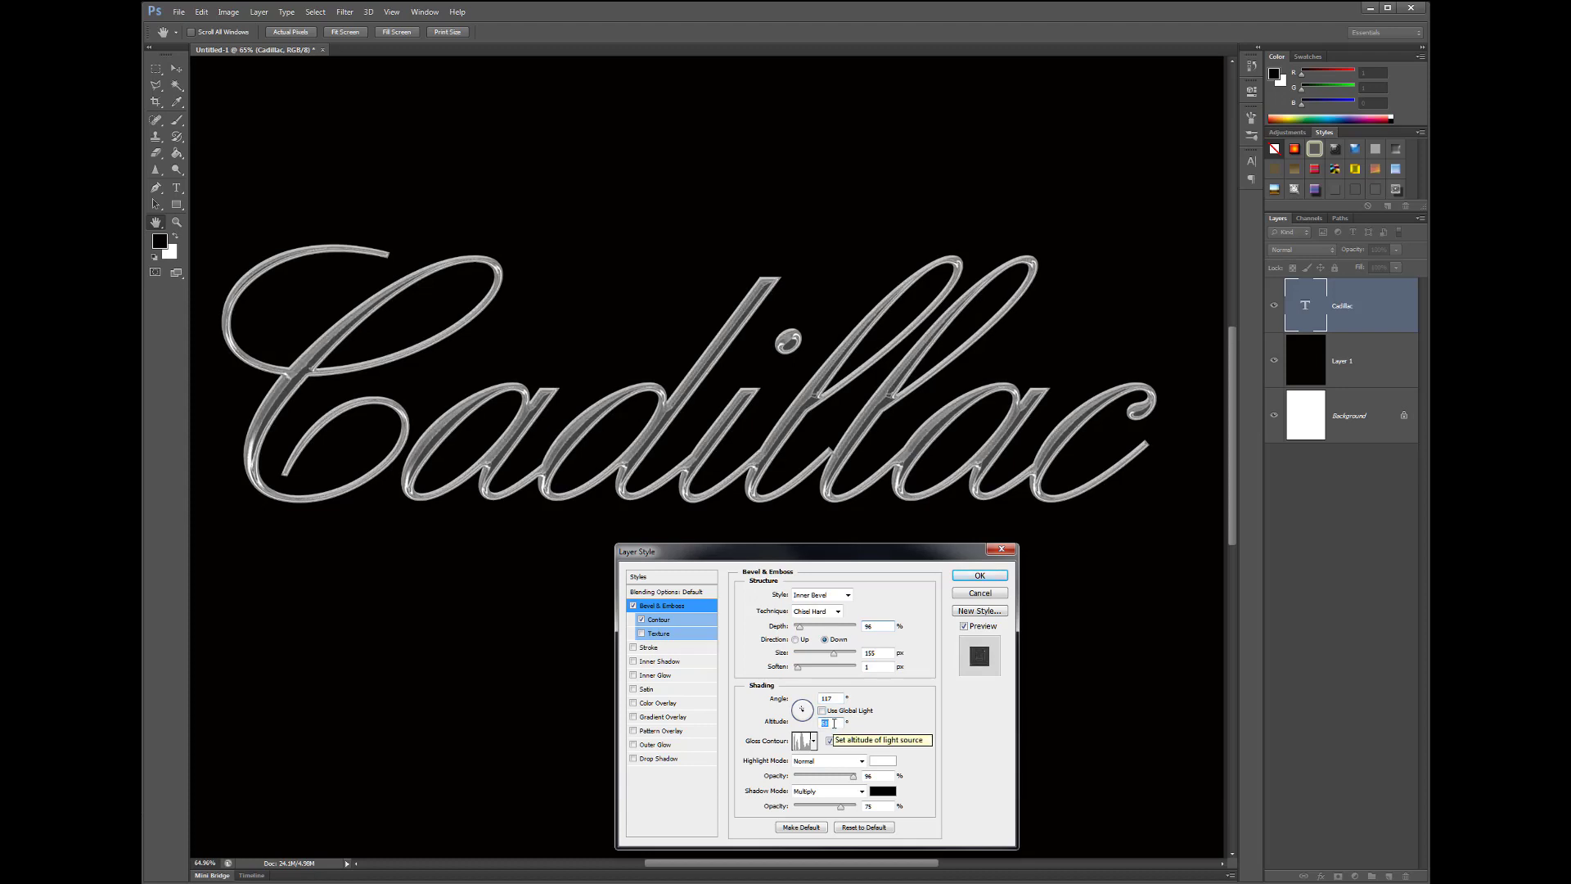
key("Up")
key("Up")
key("Up")
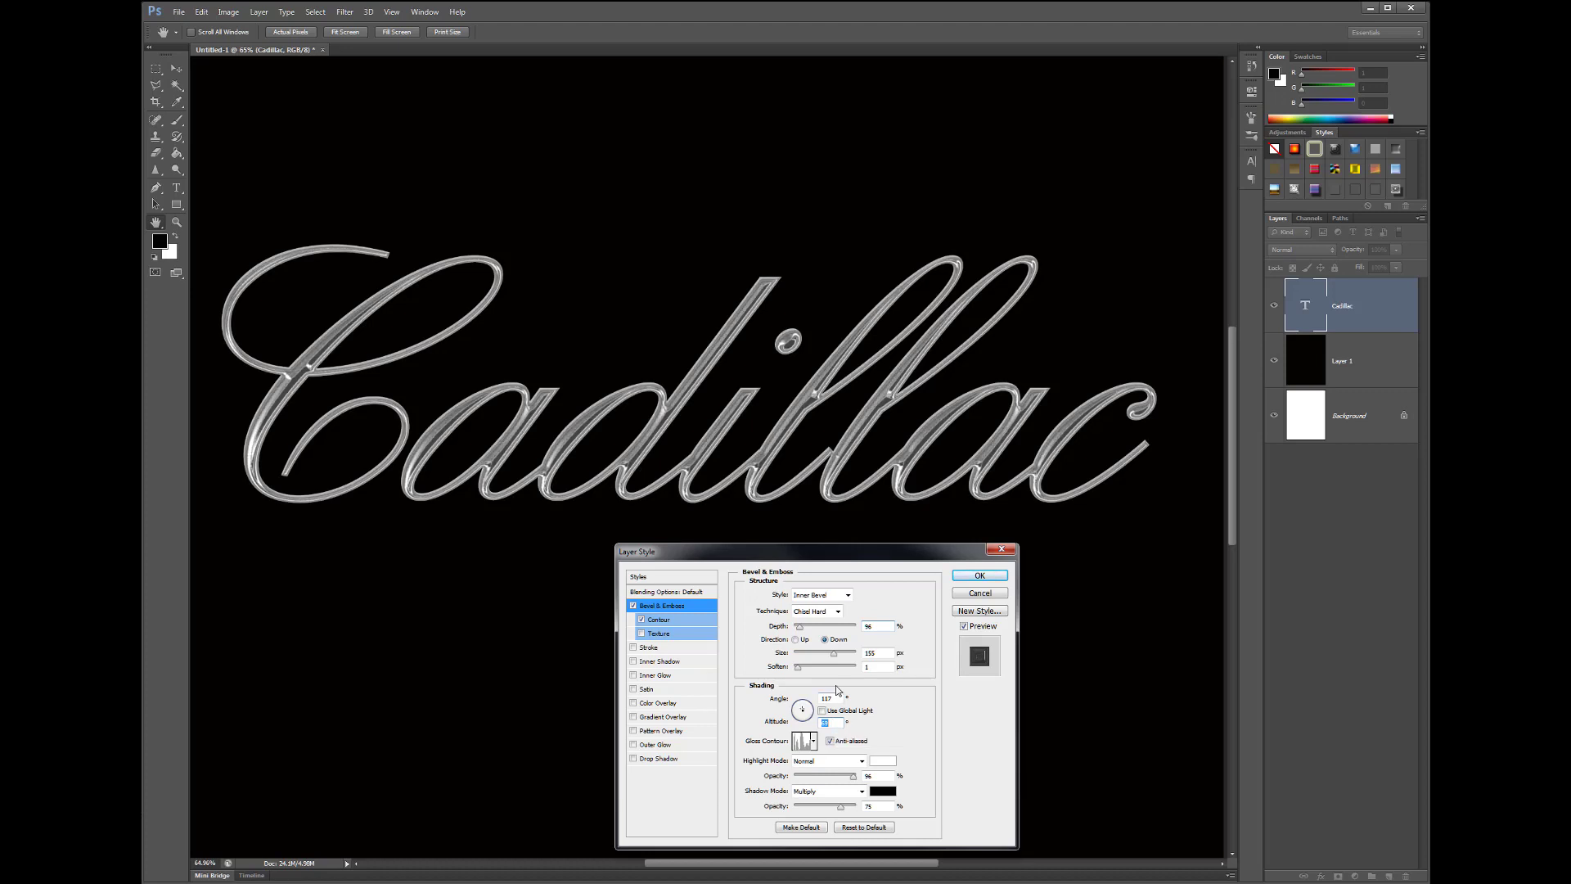
double_click(837, 698)
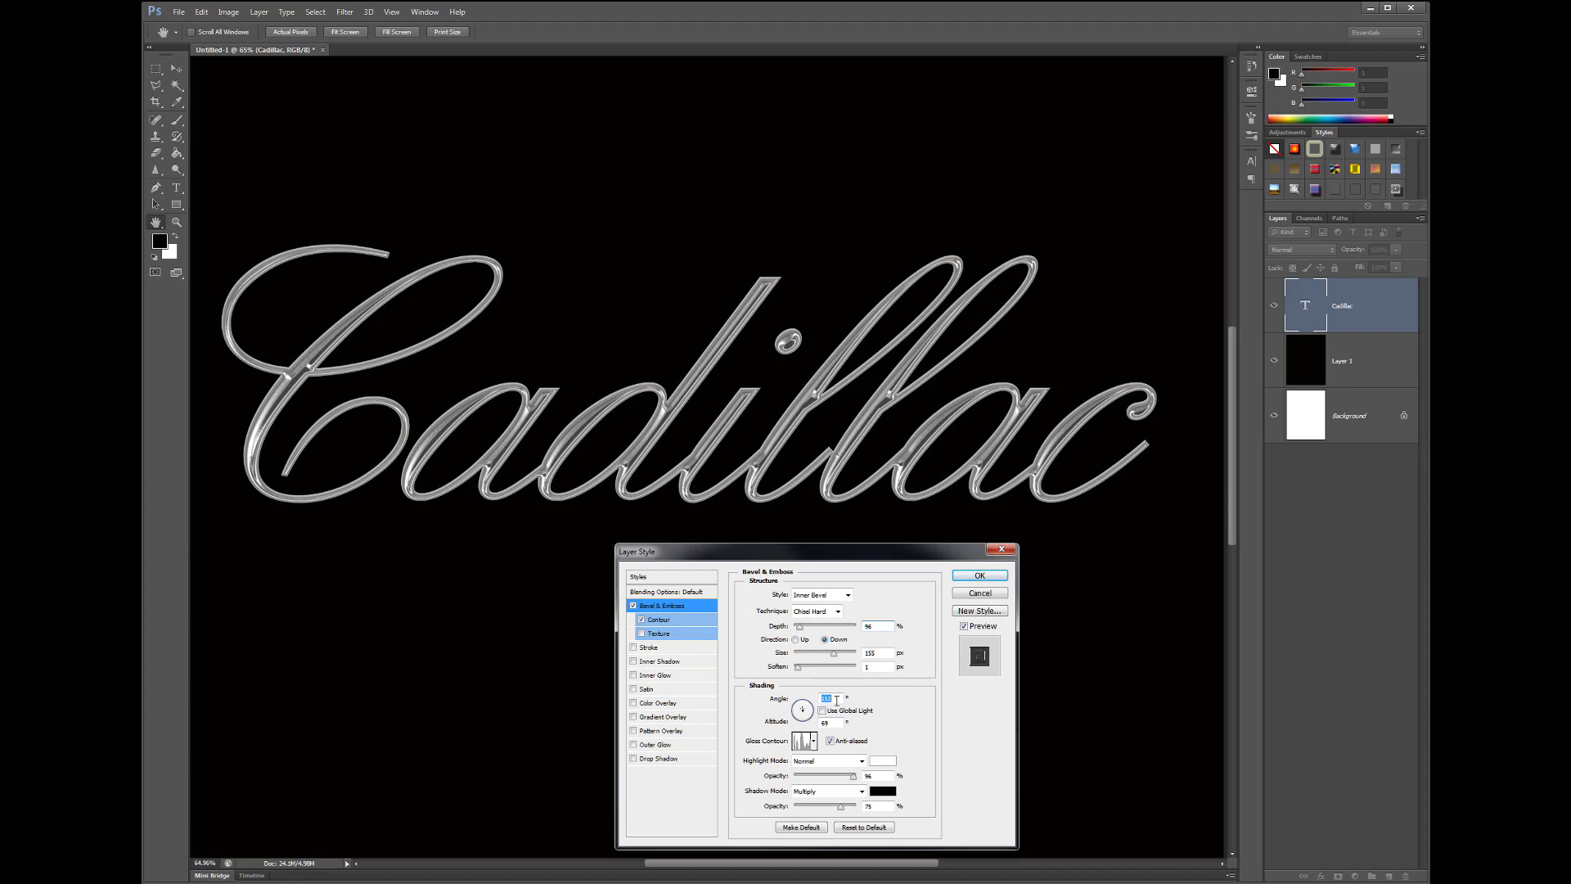
key("Down")
key("Down")
key("Down")
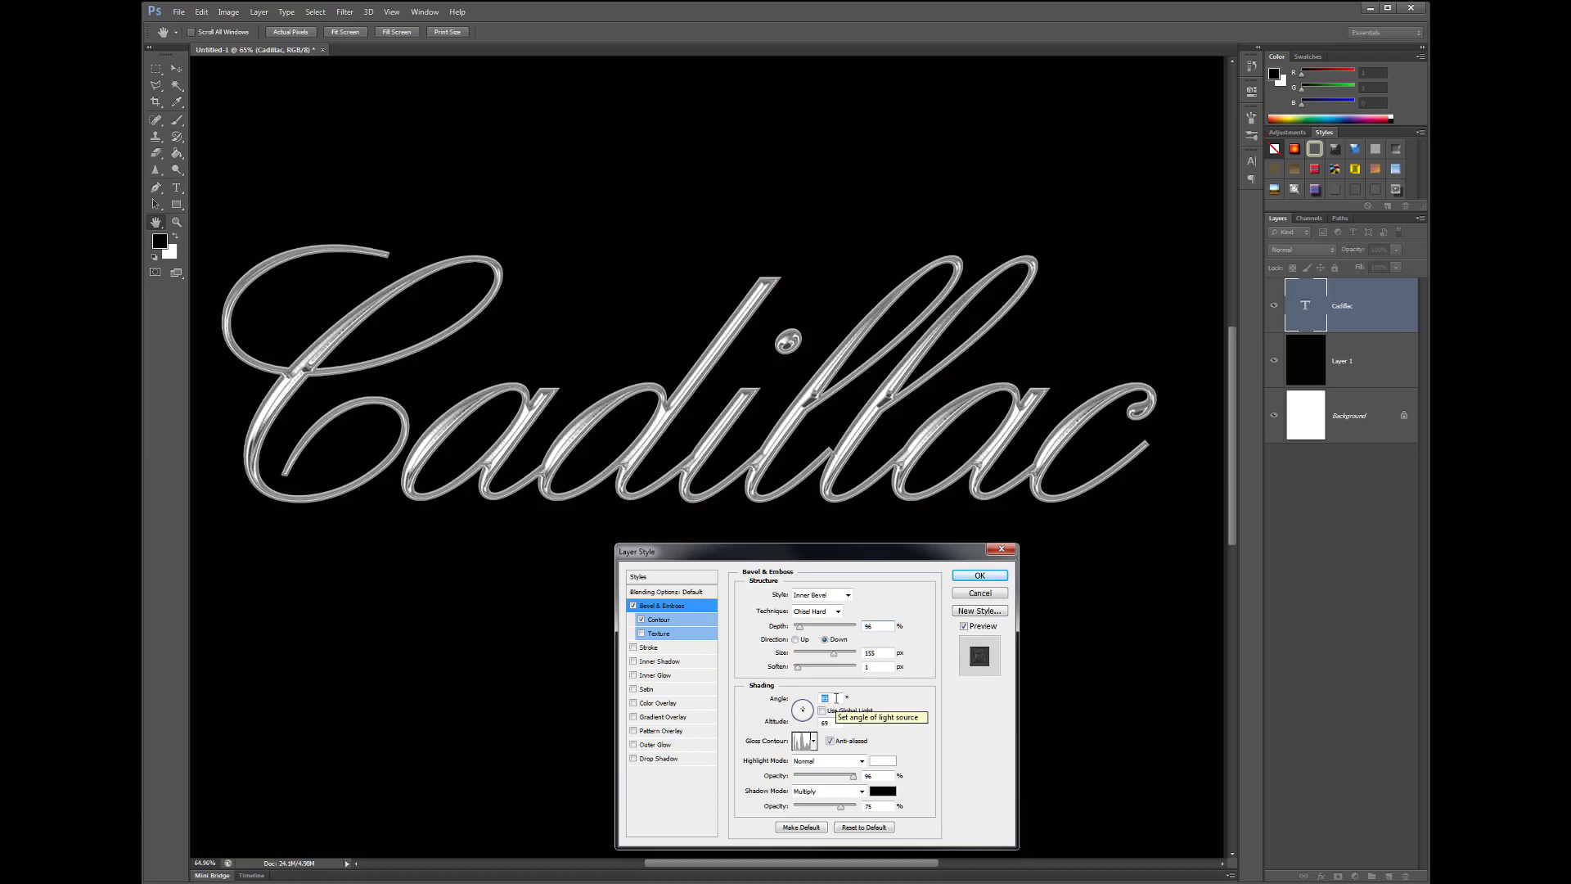
key("Up")
key("Up")
key("Up")
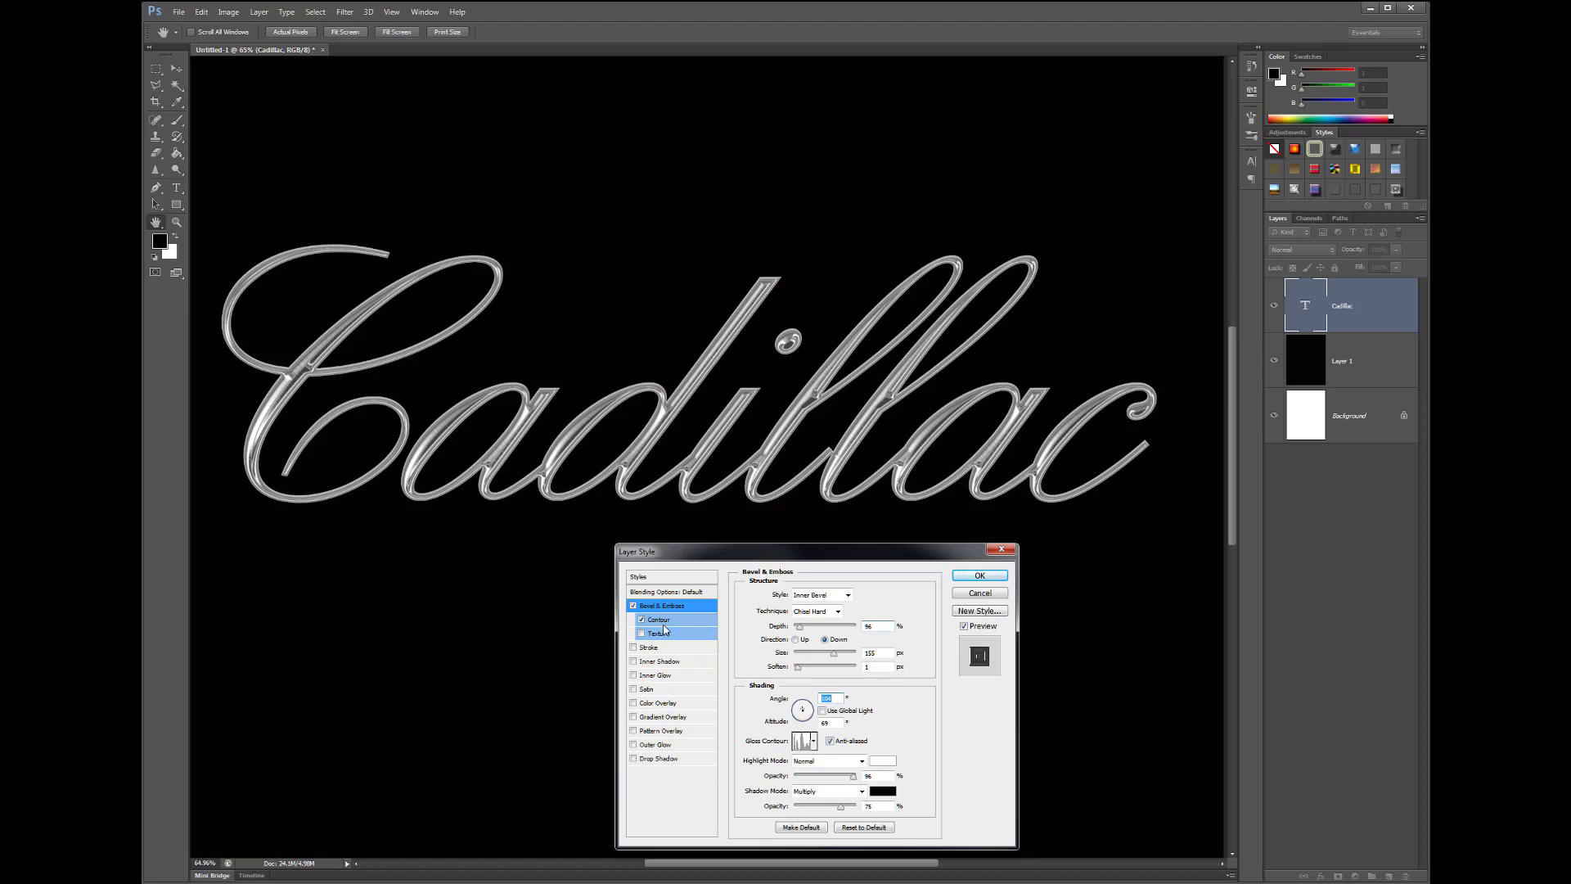
- Zoom in on Cadillac and step the contour Range up and down around 75
left_click(661, 620)
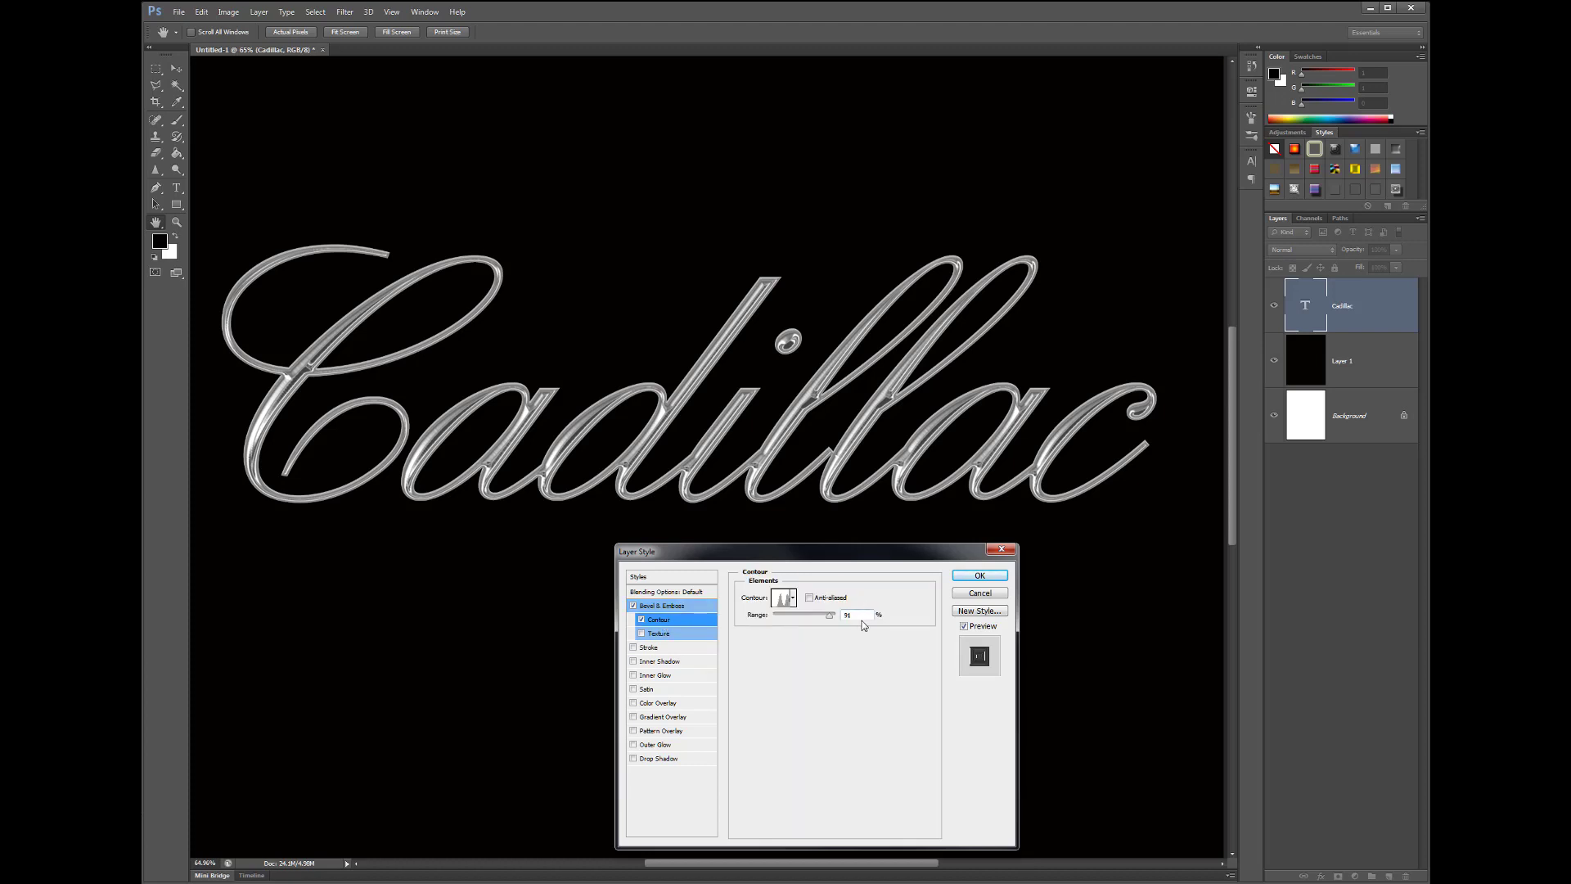
key("ctrl+0")
key("ctrl+plus")
key("Up")
key("Up")
key("Up")
key("Up")
key("Up")
key("Up")
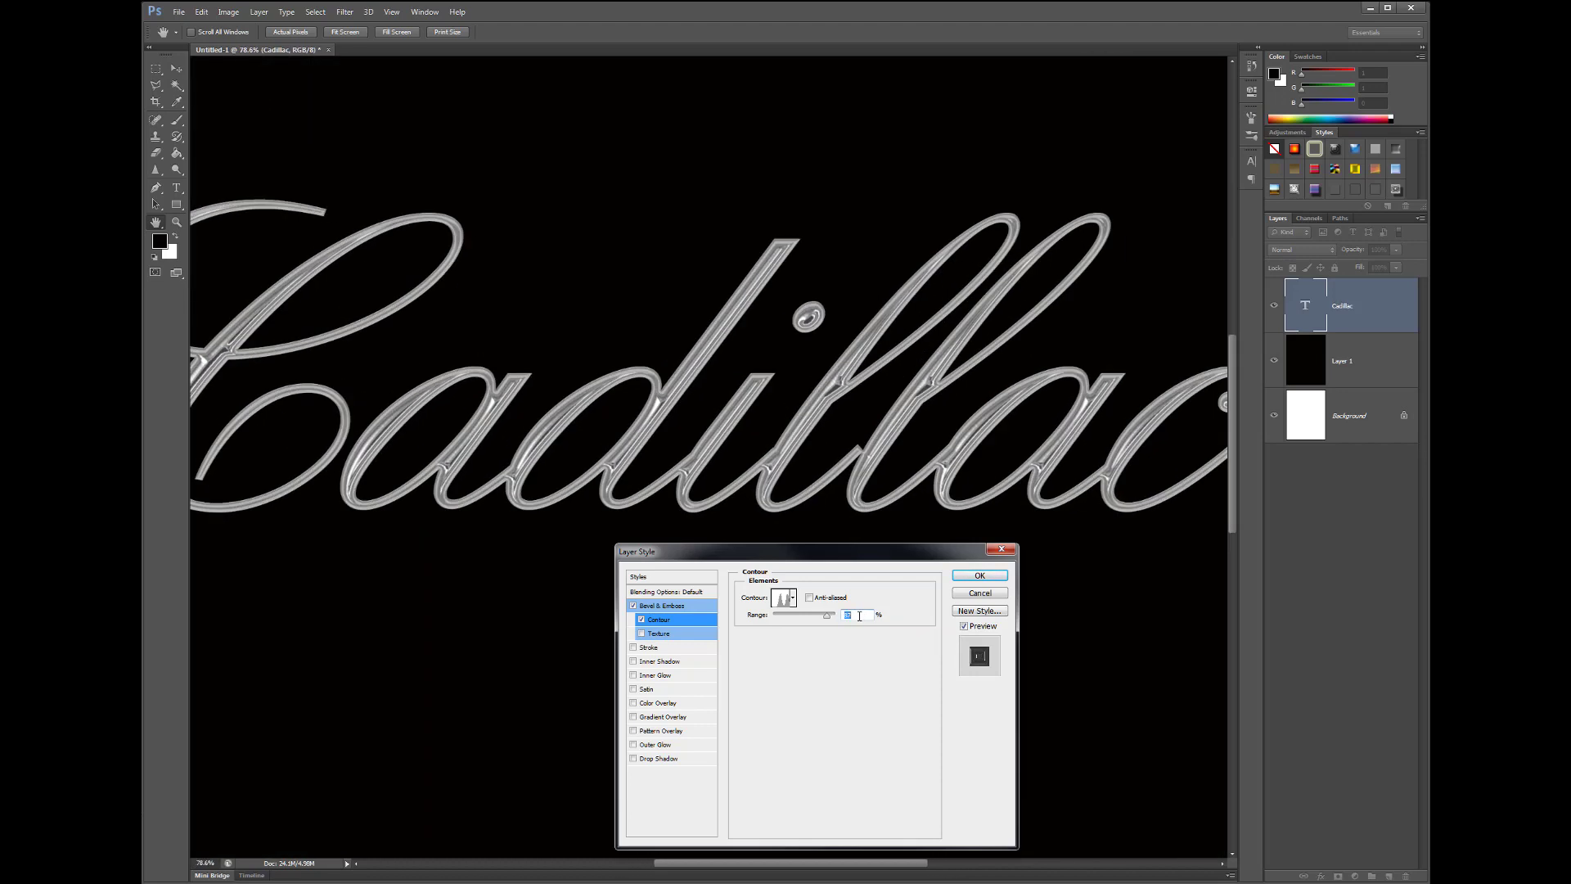
key("Up")
key("Up")
key("Up")
key("Up")
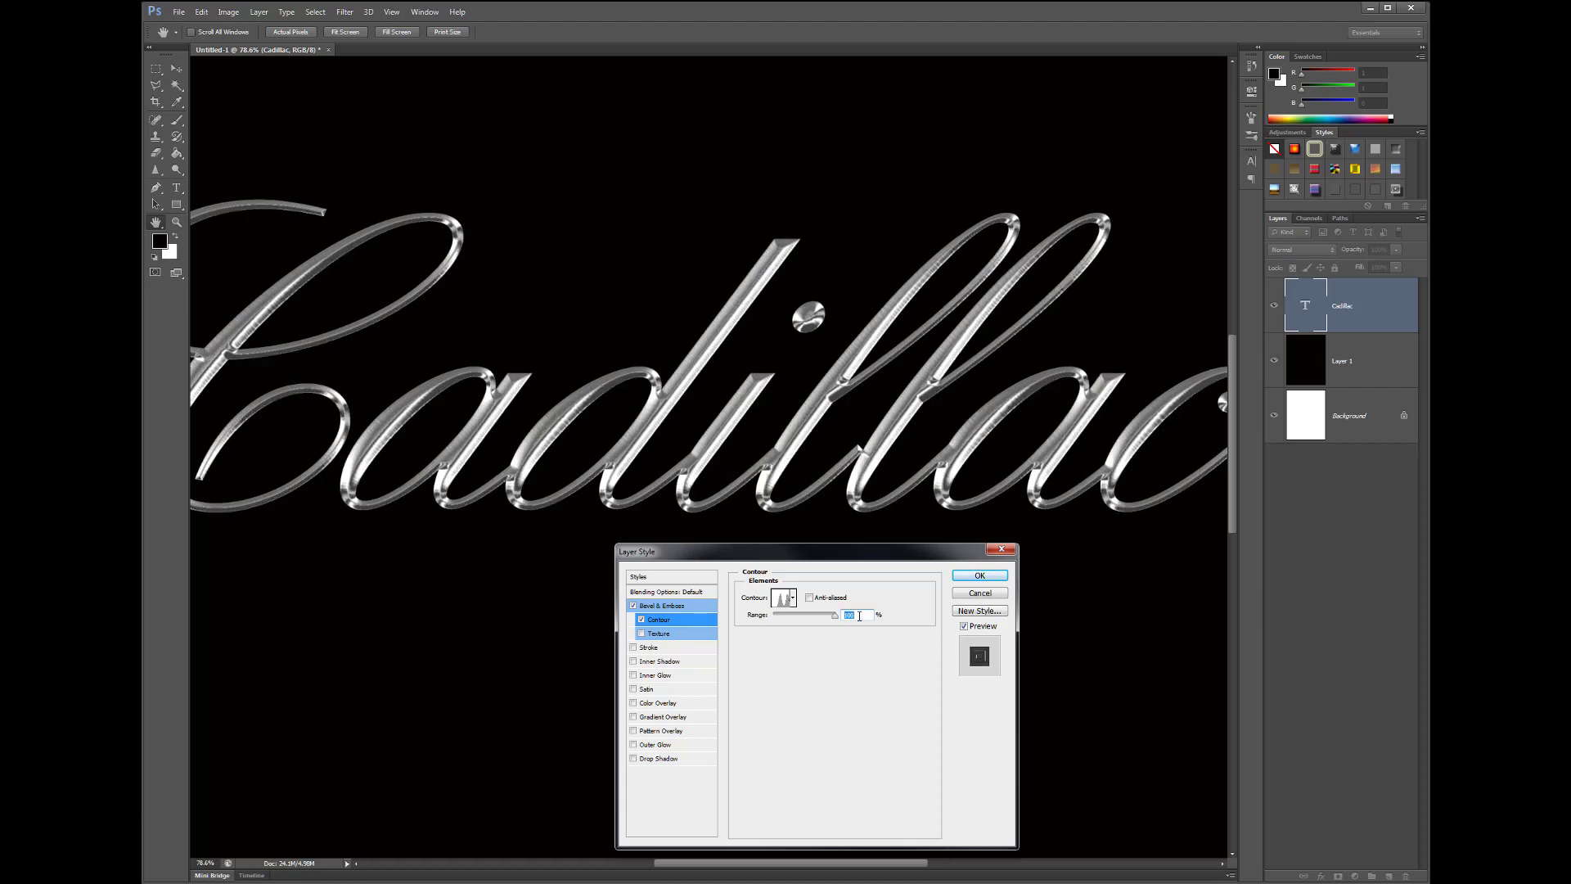
key("Down")
key("Down")
key("Down")
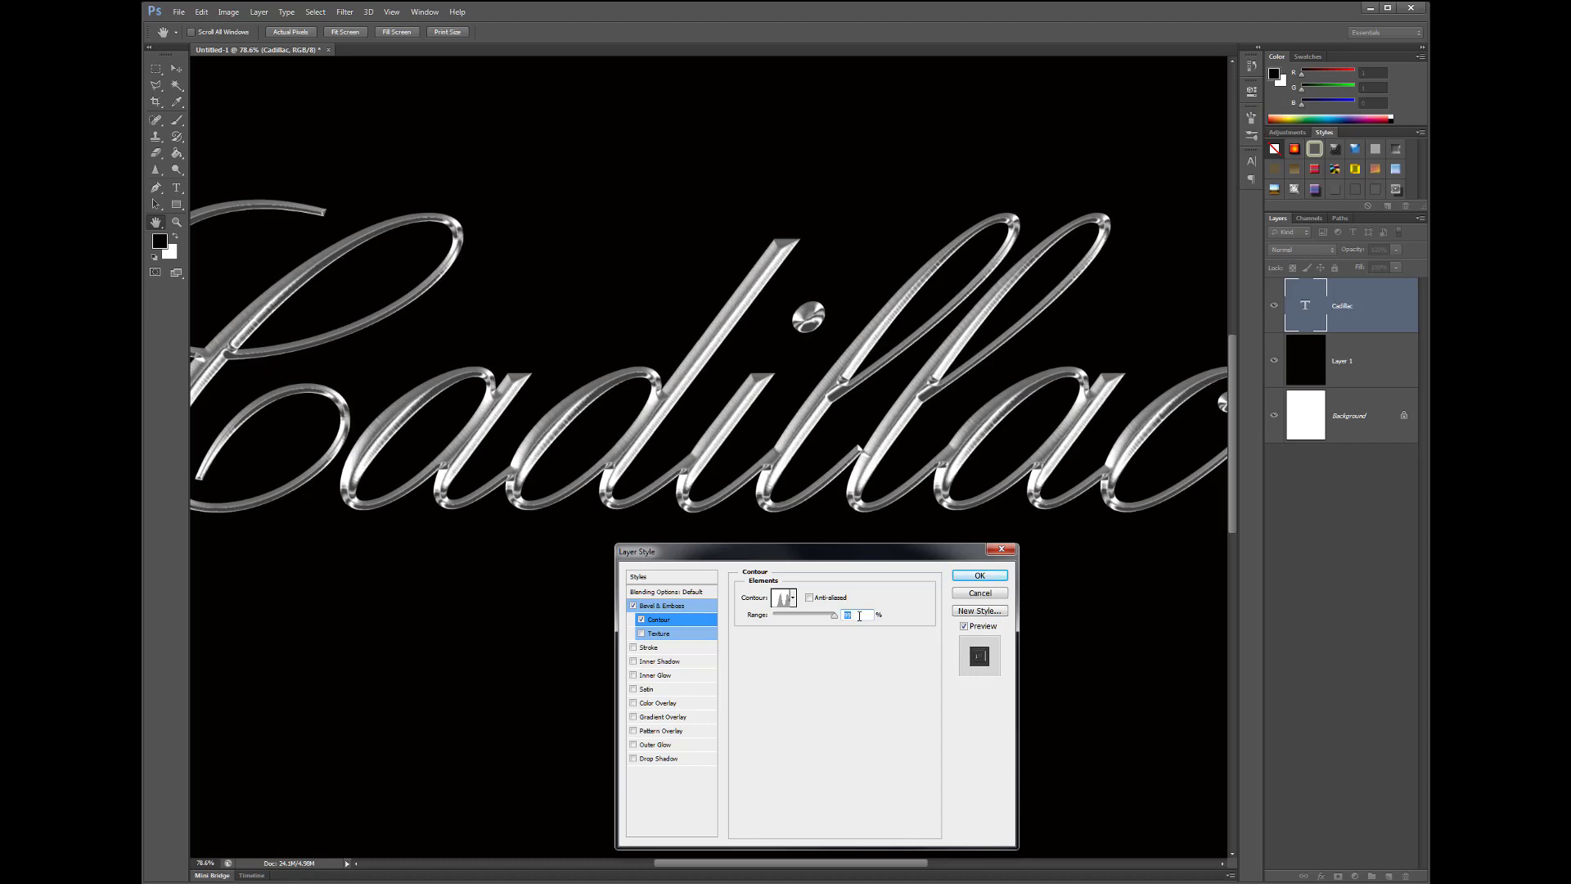
key("Down")
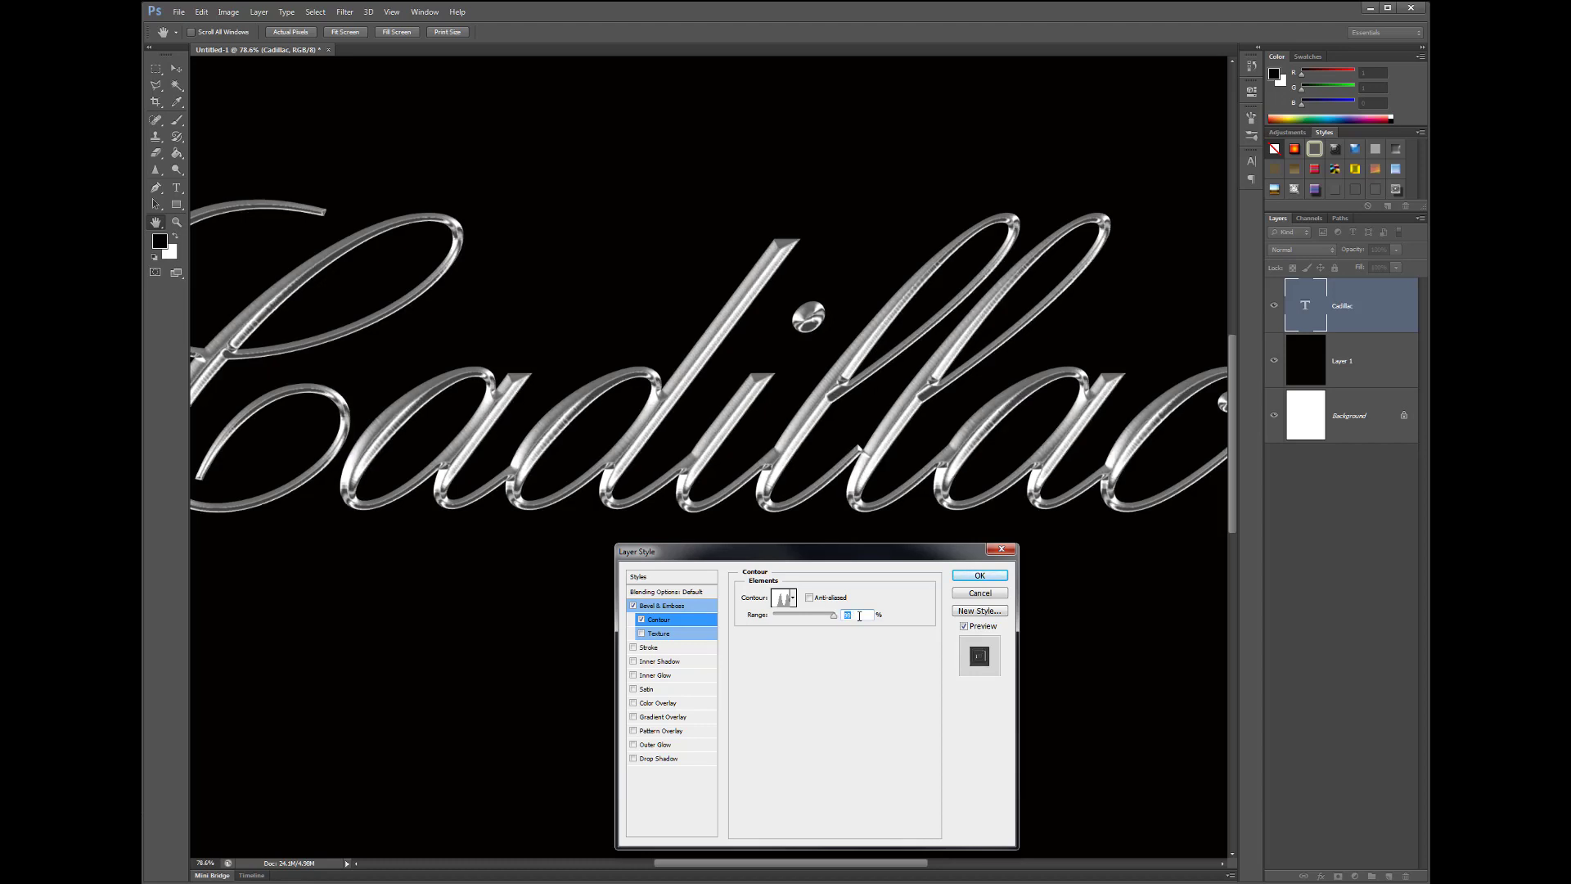
key("Down")
key("Down")
key("Down")
key("Down")
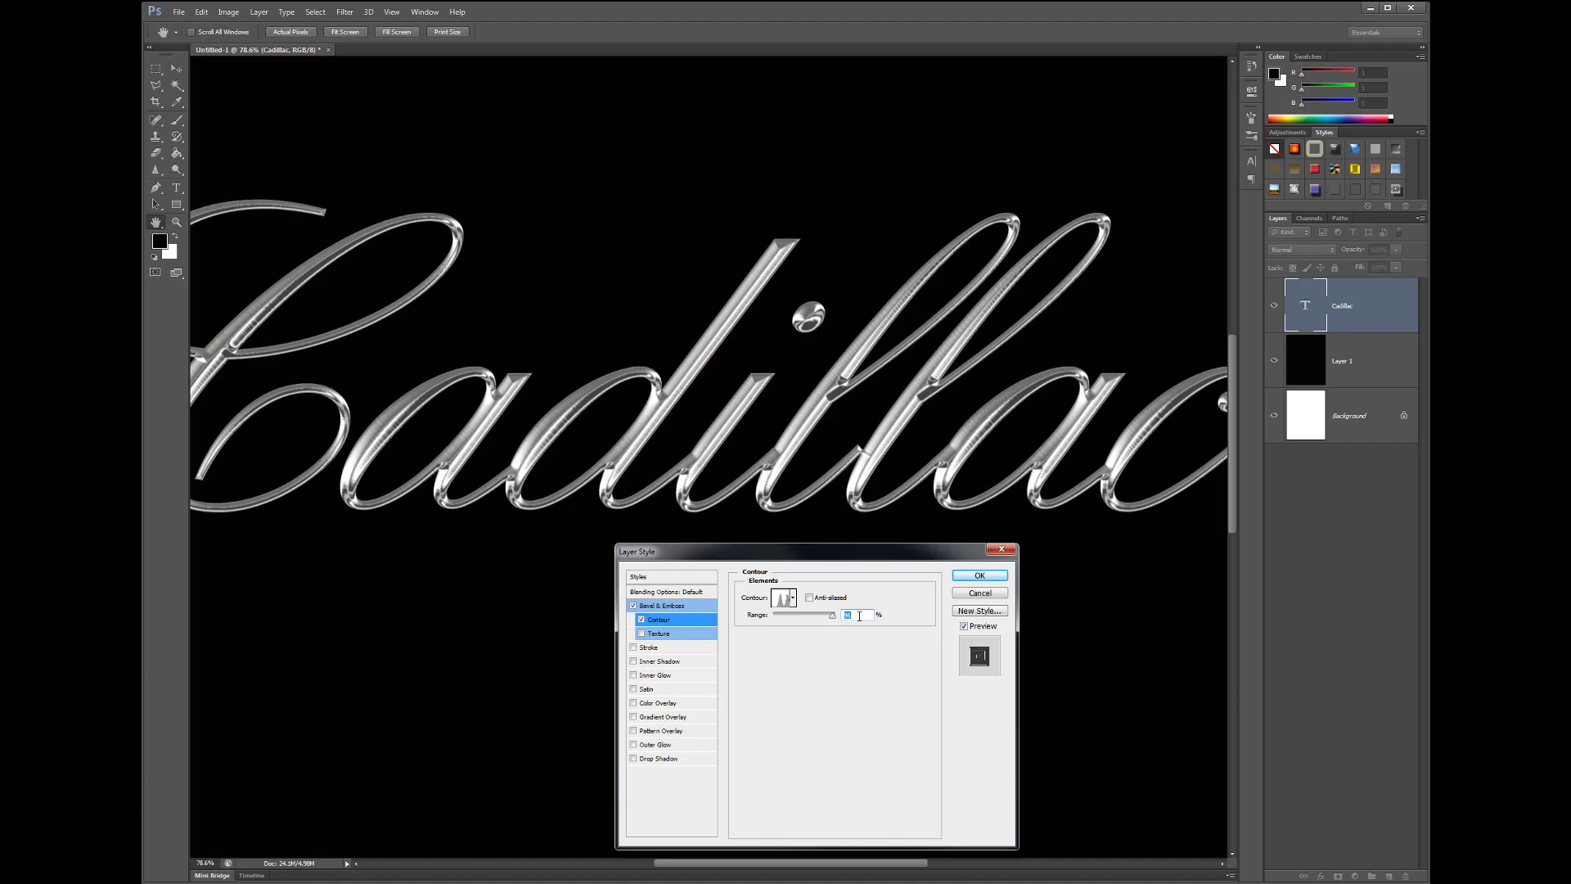
key("Down")
key("Down")
key("Down")
key("Down")
key("Down")
key("Down")
key("Down")
key("Down")
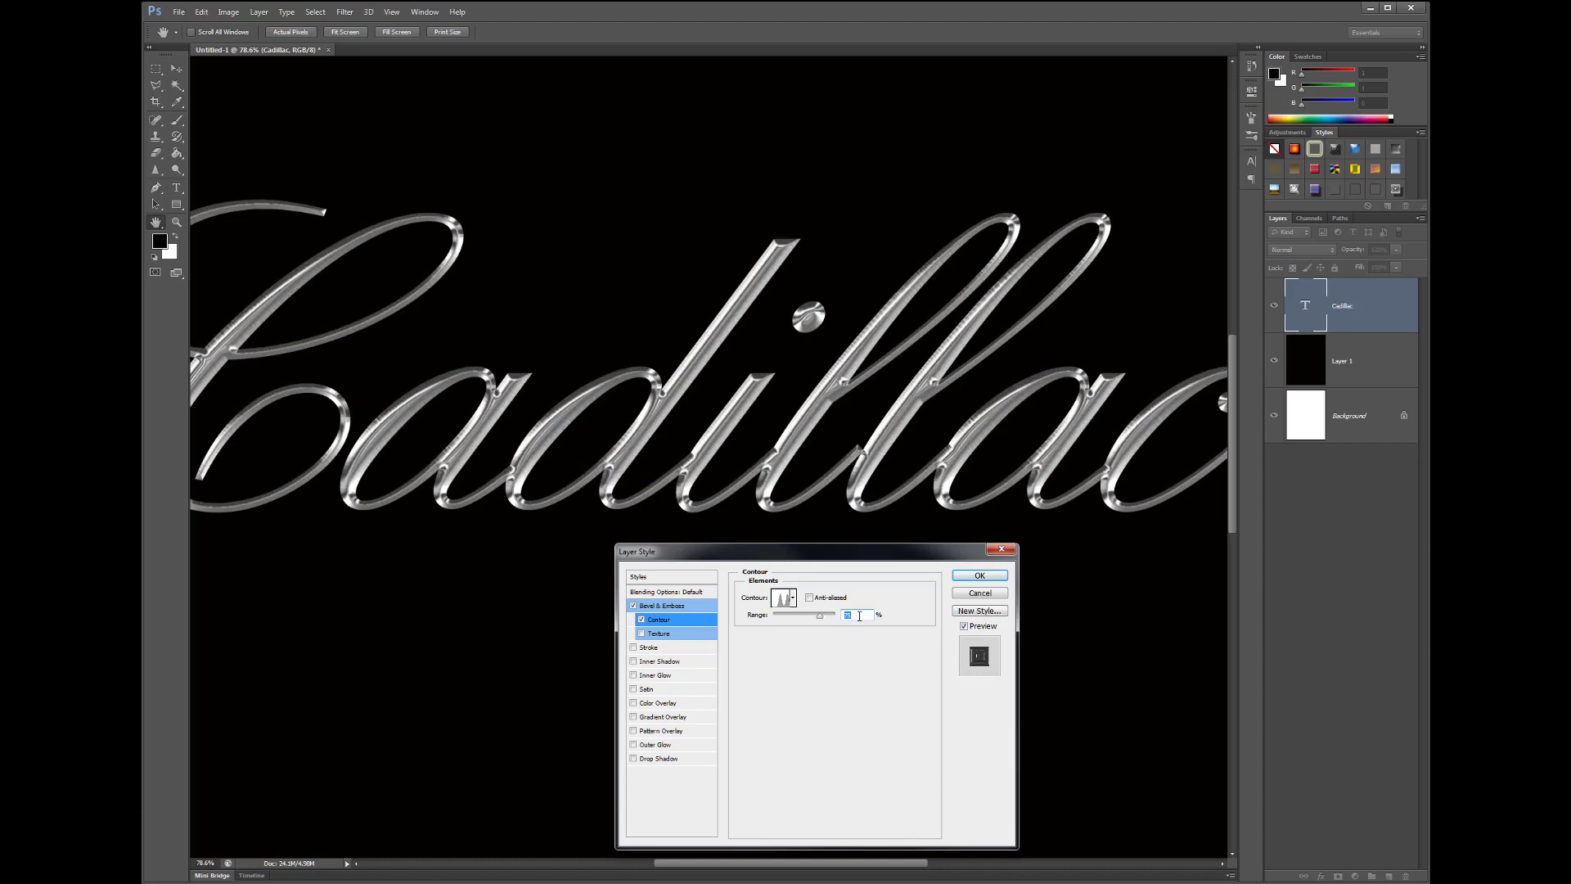
key("Down")
key("Down")
key("Down")
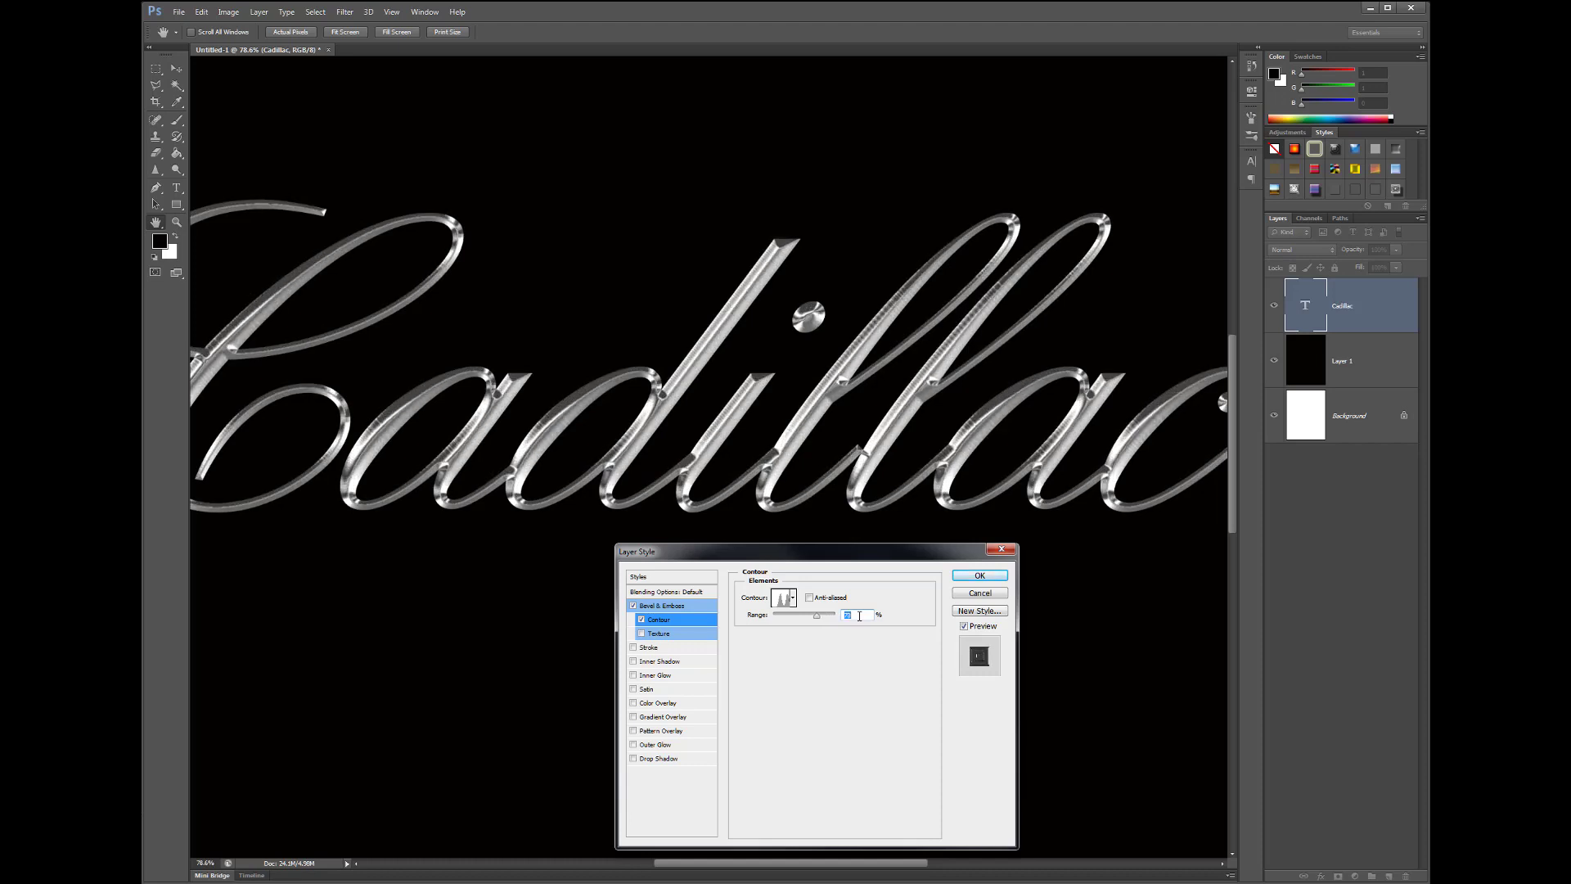
key("Down")
key("Down")
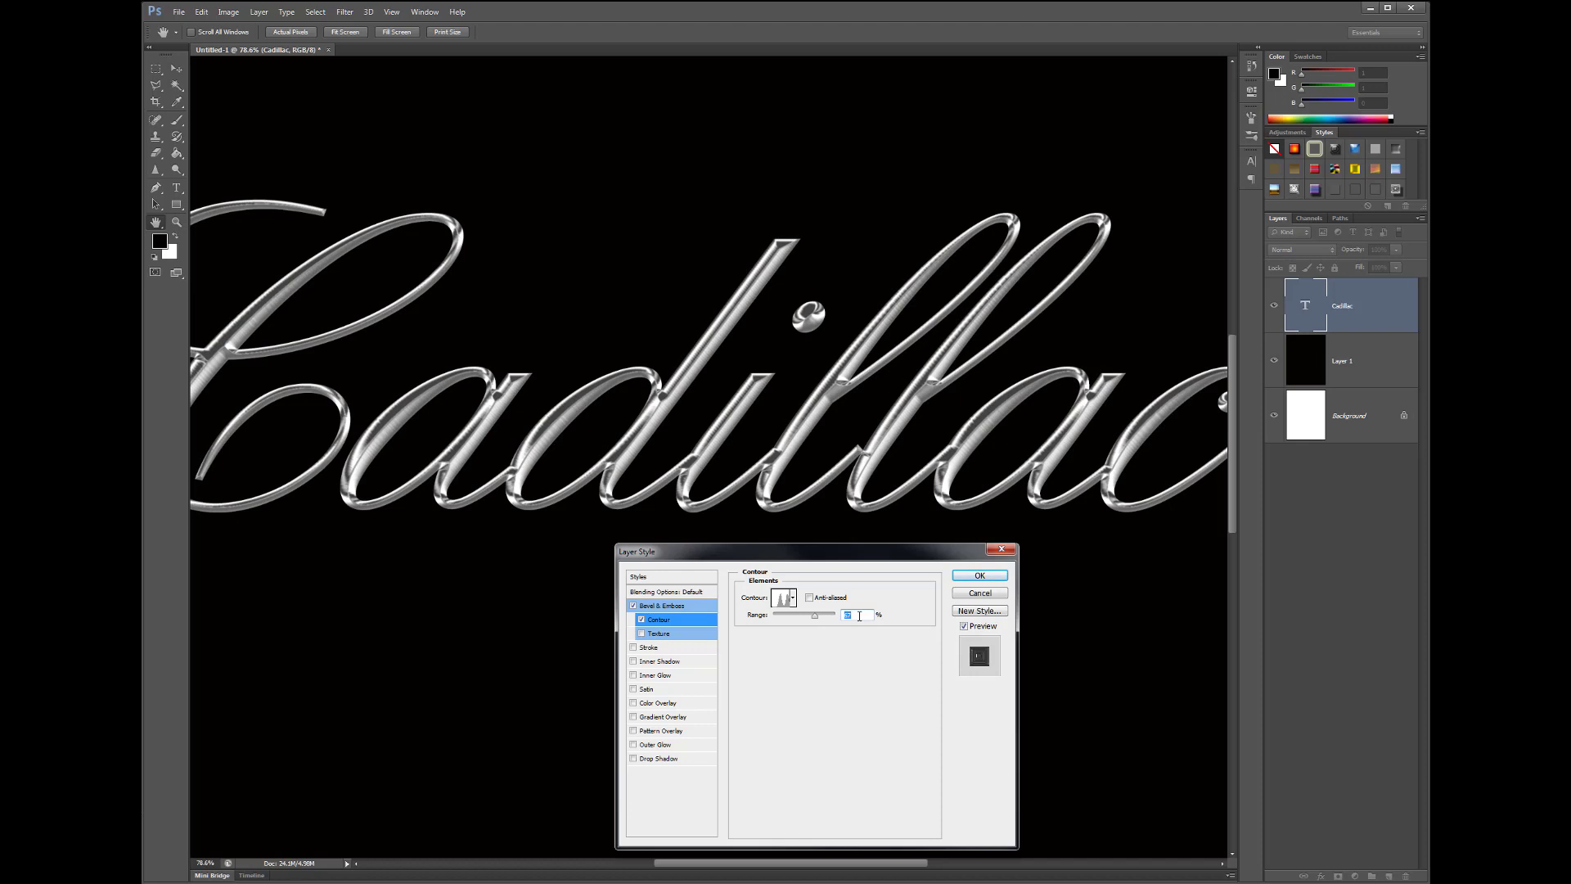
key("Down")
key("Down")
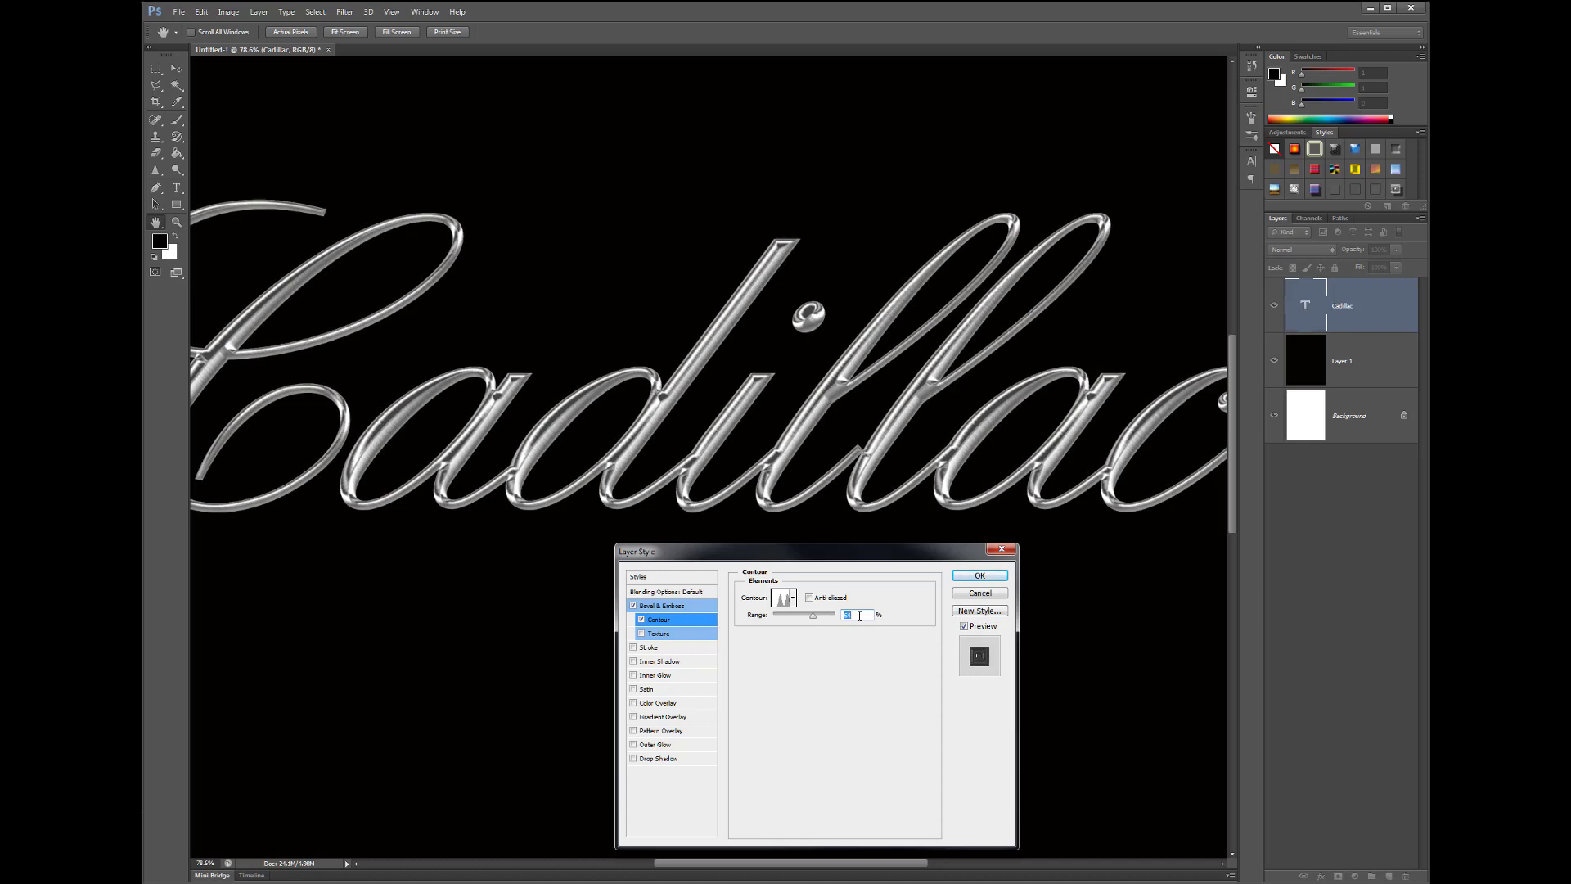
key("Down")
key("Down")
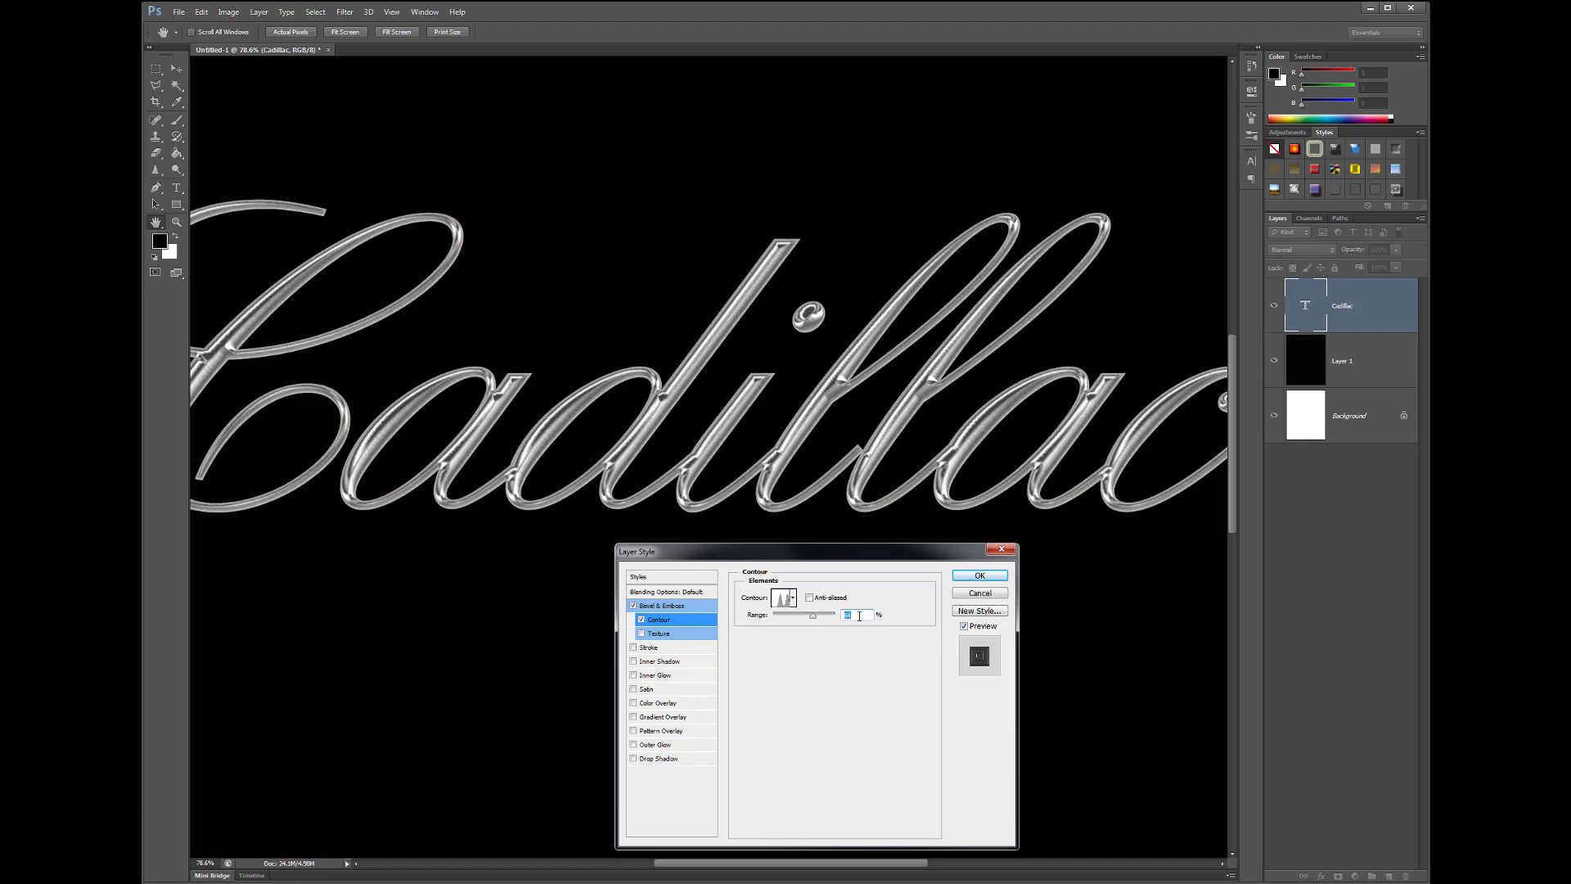
key("Up")
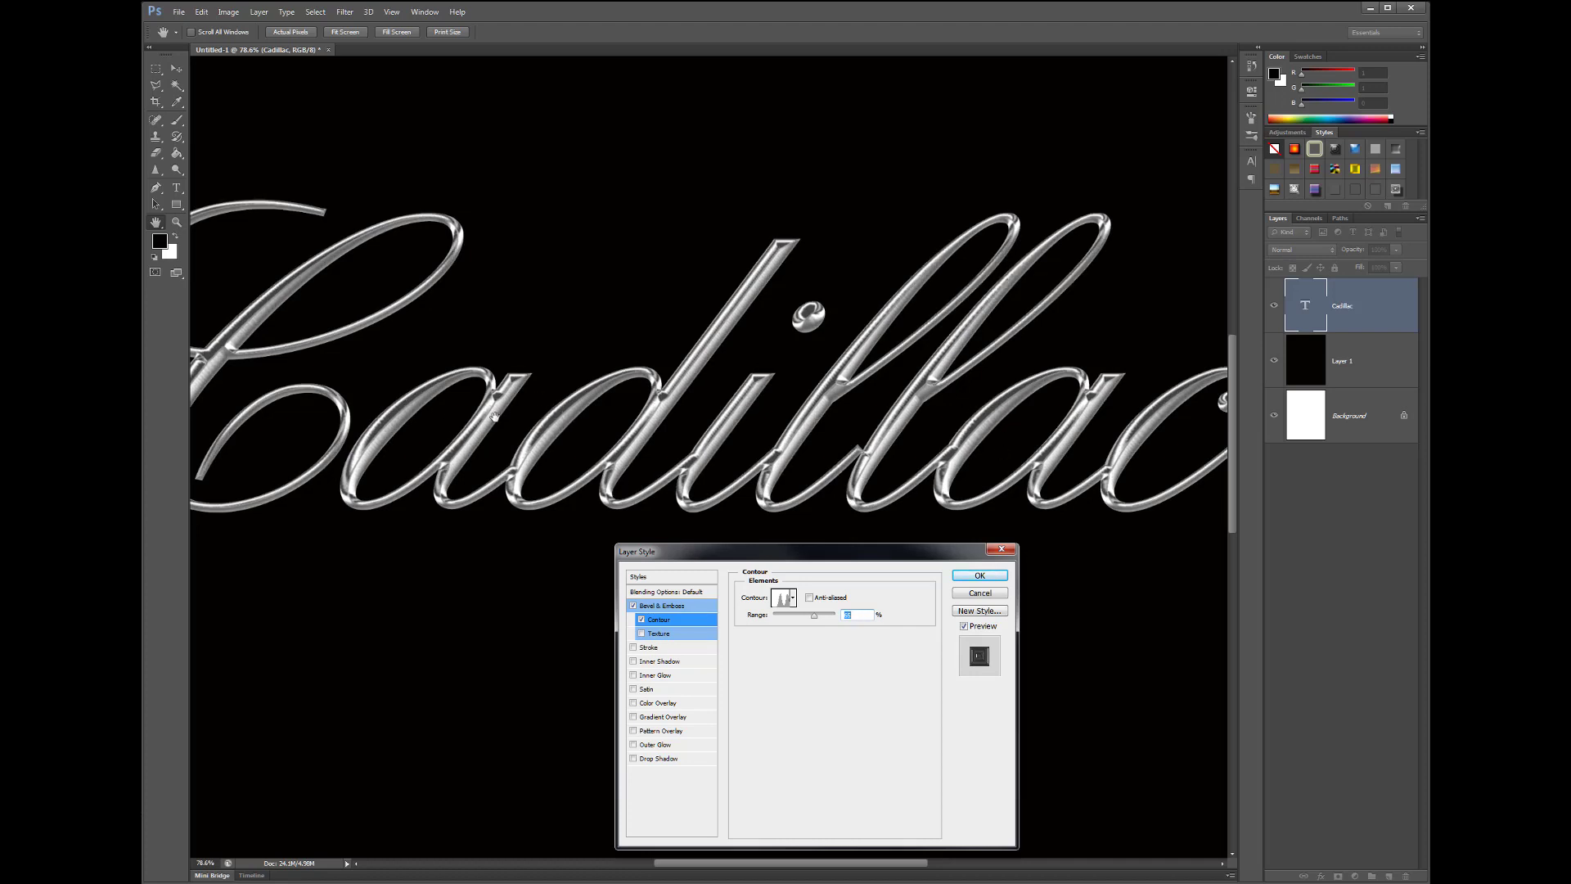
key("Down")
key("Up")
key("Up")
key("Up")
key("Up")
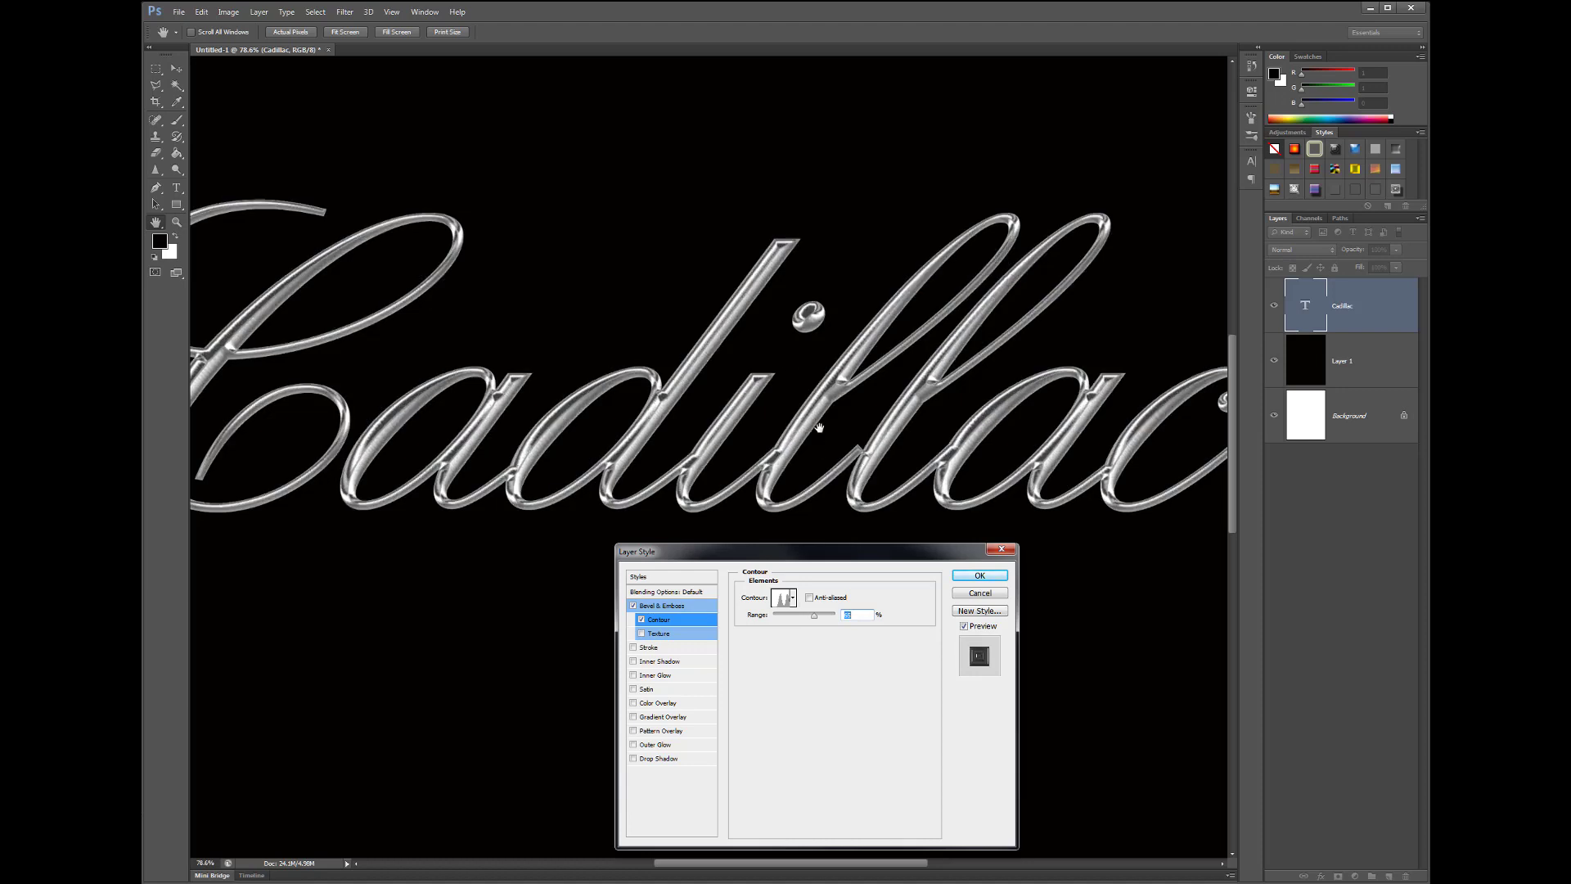
key("Up")
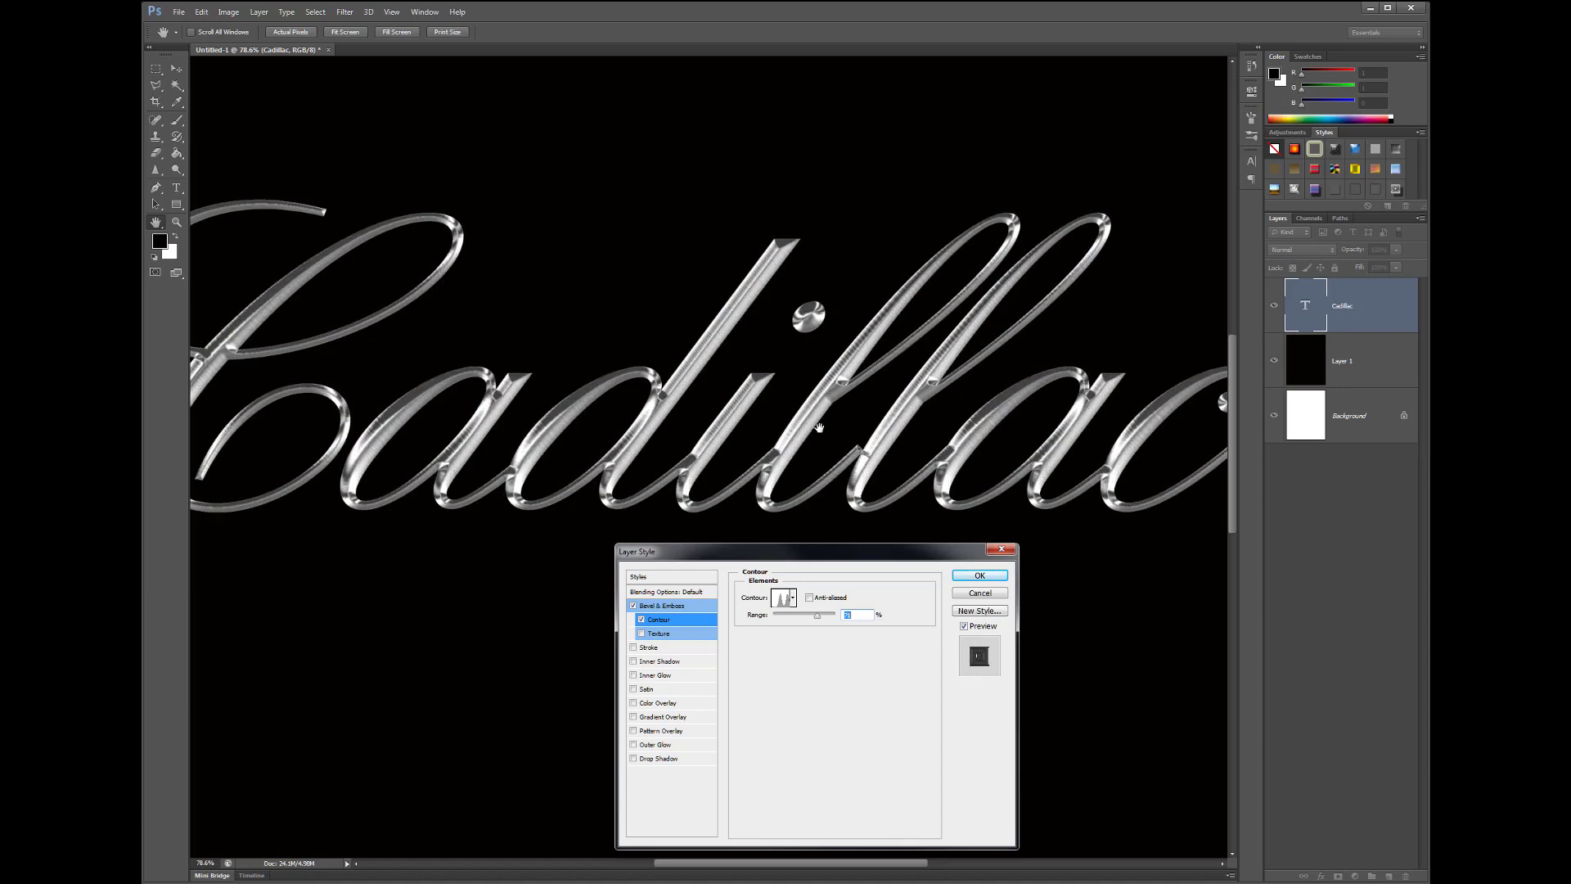
key("Down")
key("Down")
key("Down")
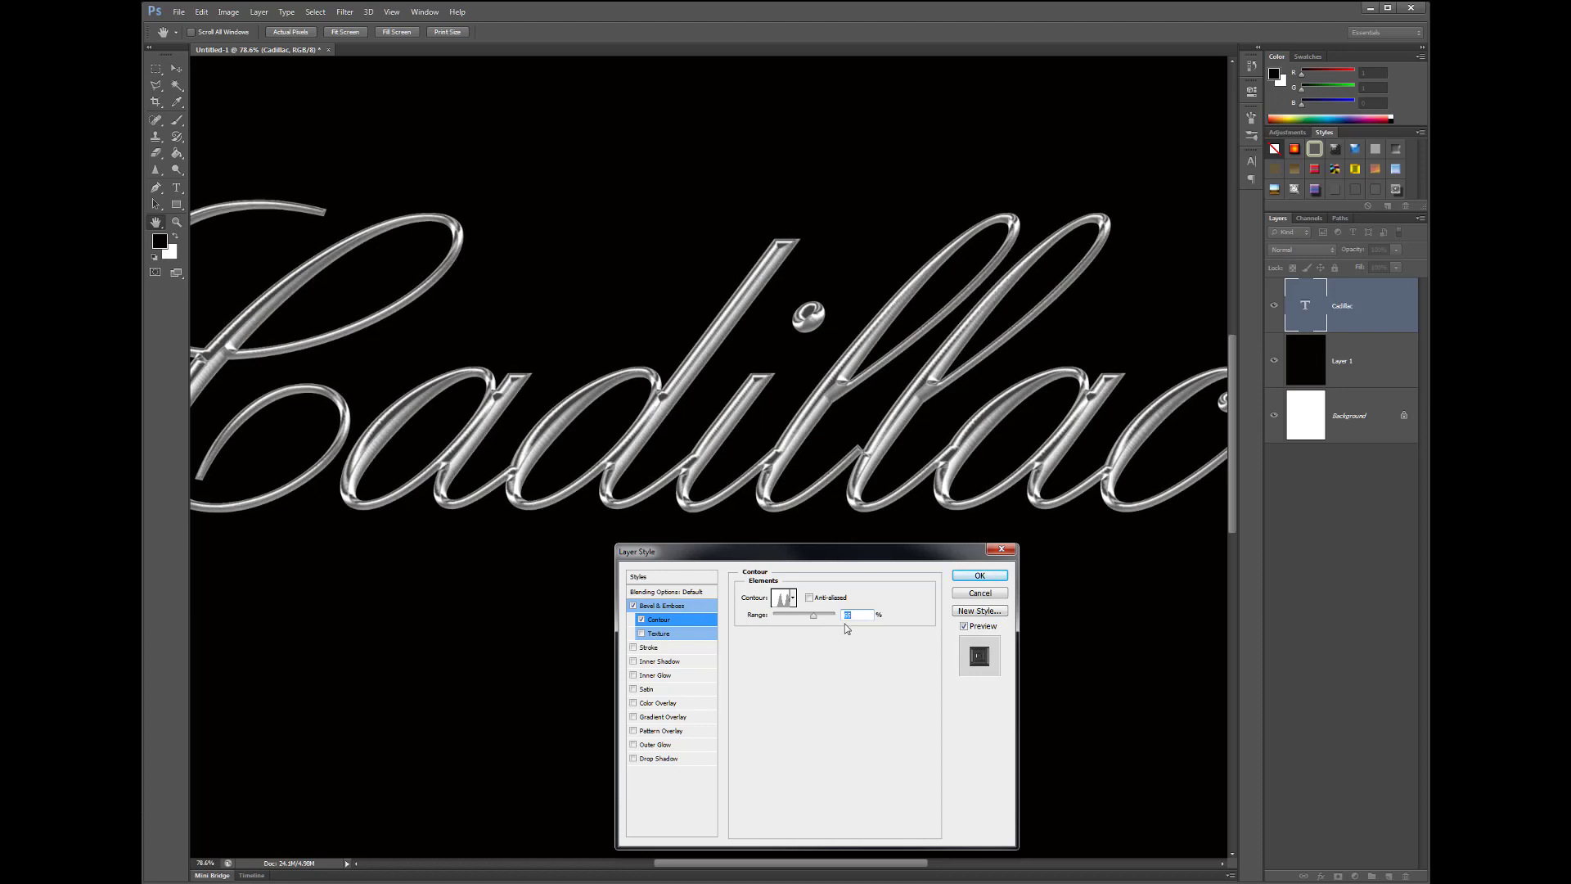
- Raise the contour Range slightly for shinier chrome and return to the Bevel & Emboss settings
left_click(825, 616)
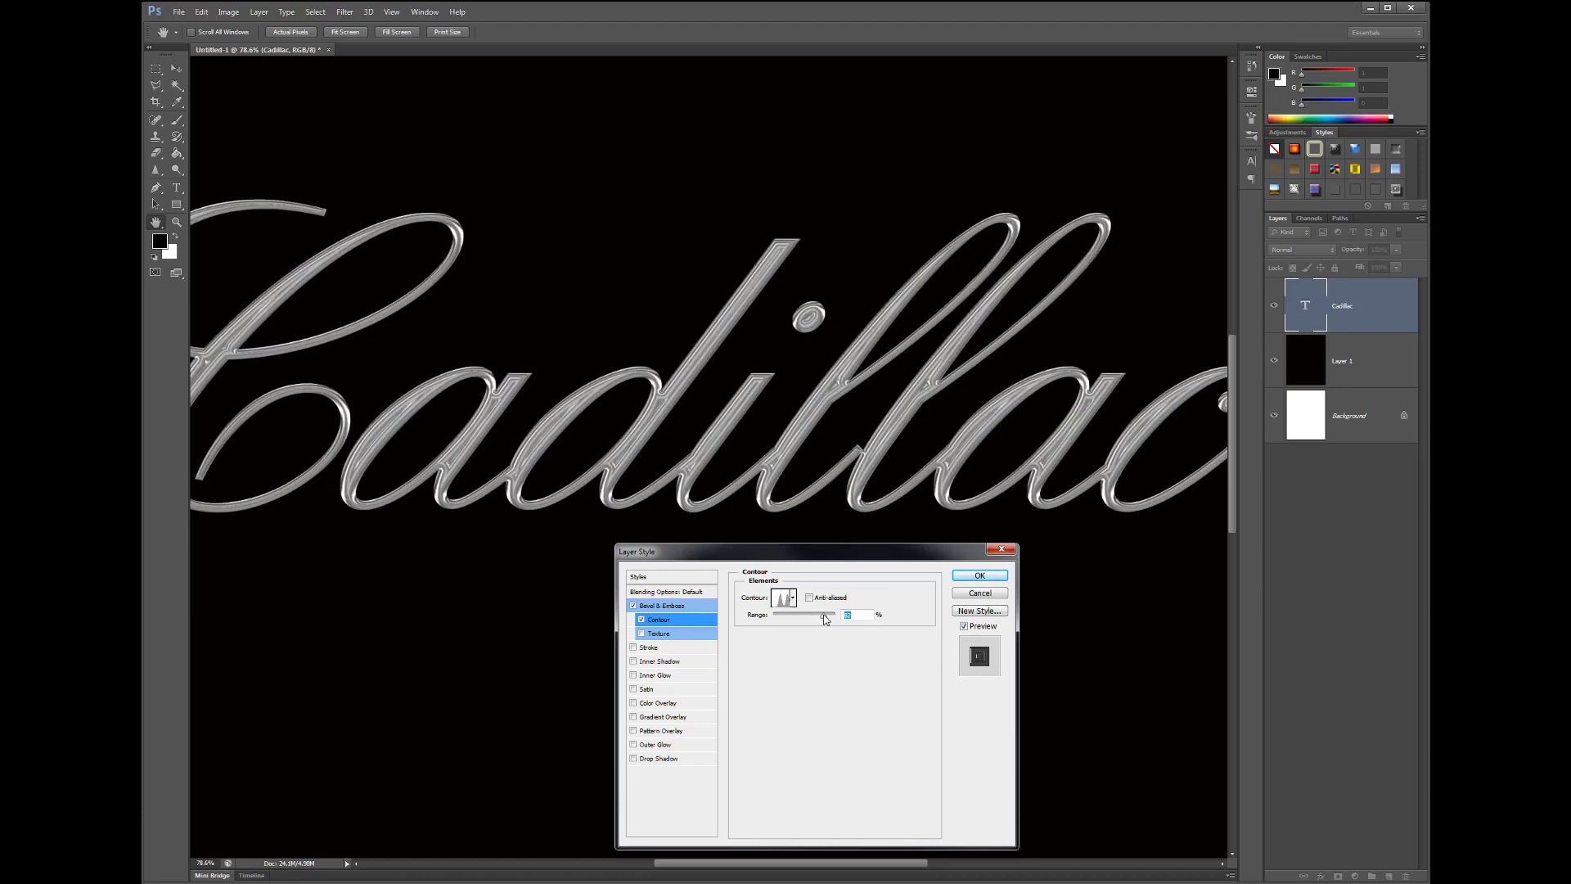
left_click_drag(825, 619, 829, 616)
scroll(857, 614, "up", 5)
scroll(857, 614, "up", 2)
scroll(856, 615, "down", 1)
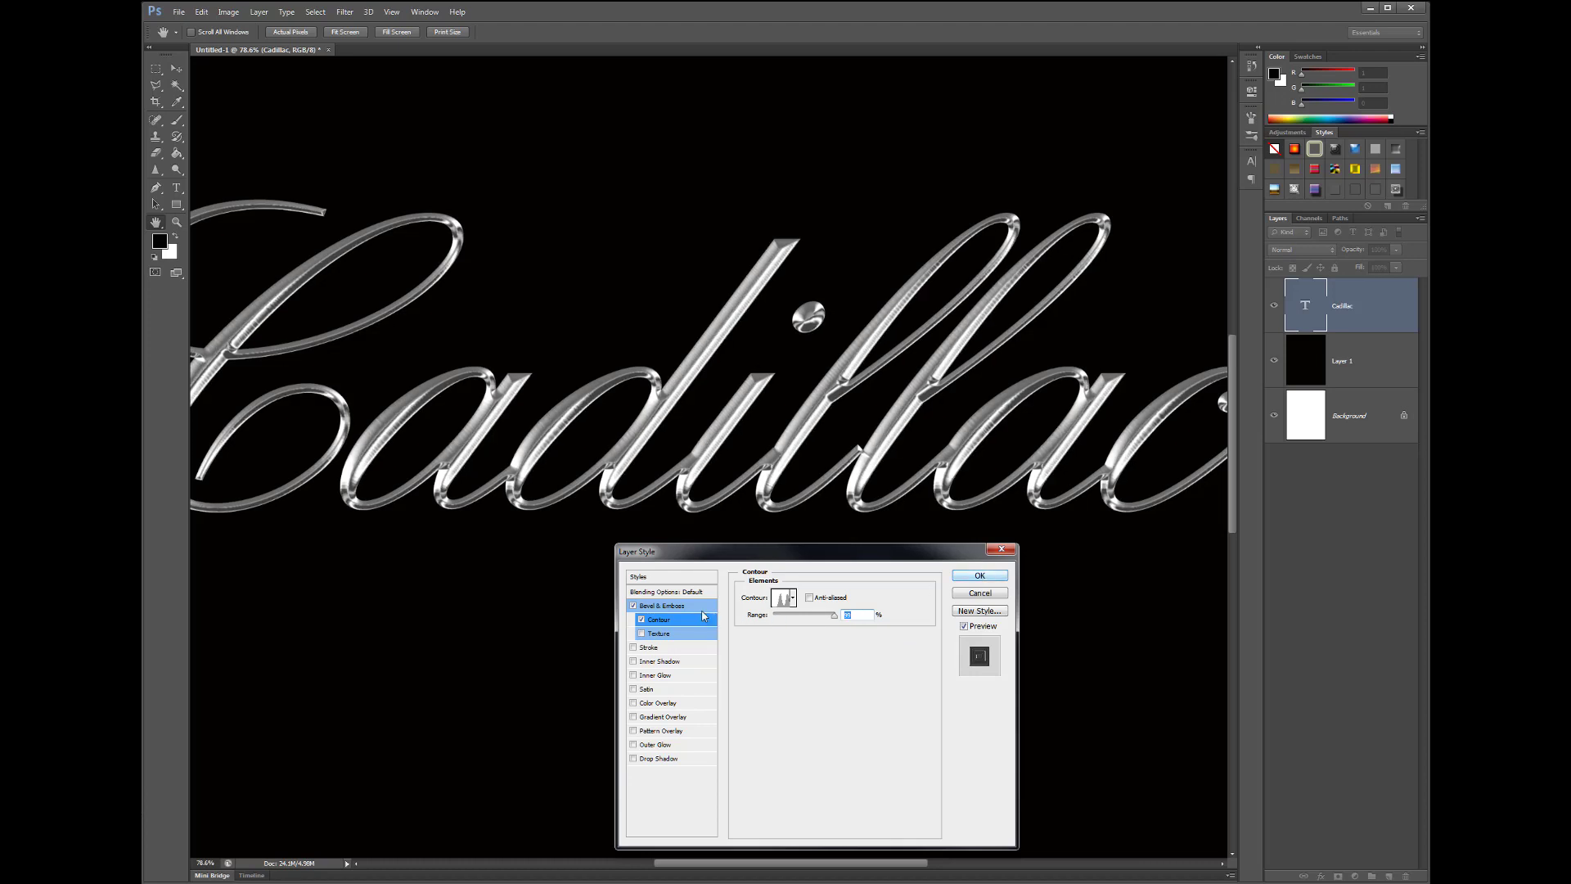
left_click(679, 607)
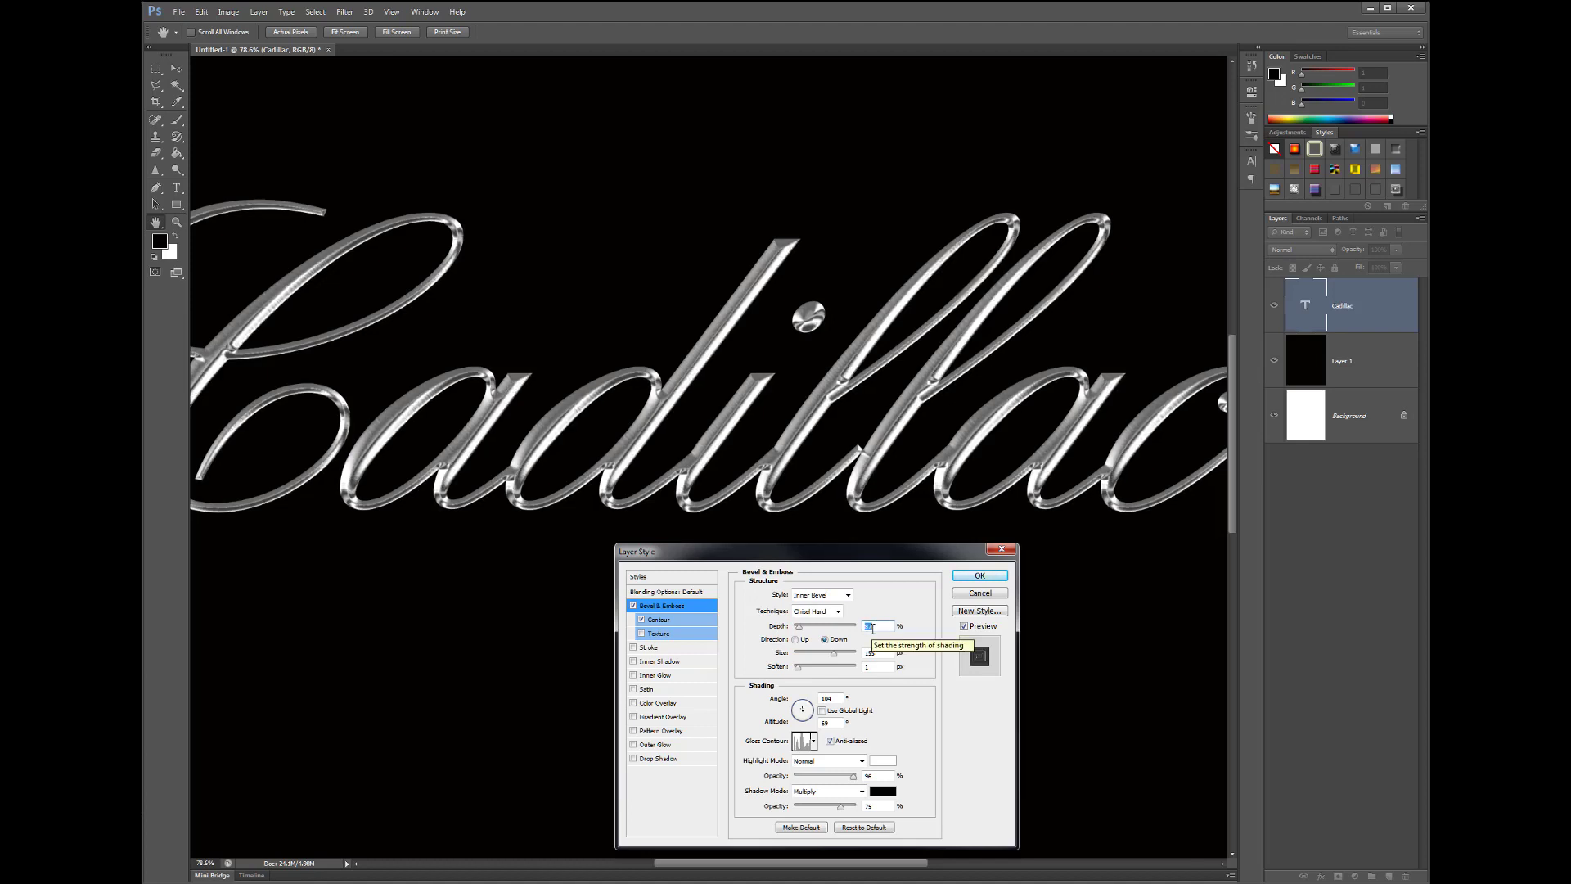
- Set the Cadillac bevel to 100% depth and a 100° light angle, keep direction Down, and apply it
key("Up")
key("Up")
key("Up")
key("Up")
key("Up")
key("Up")
key("Up")
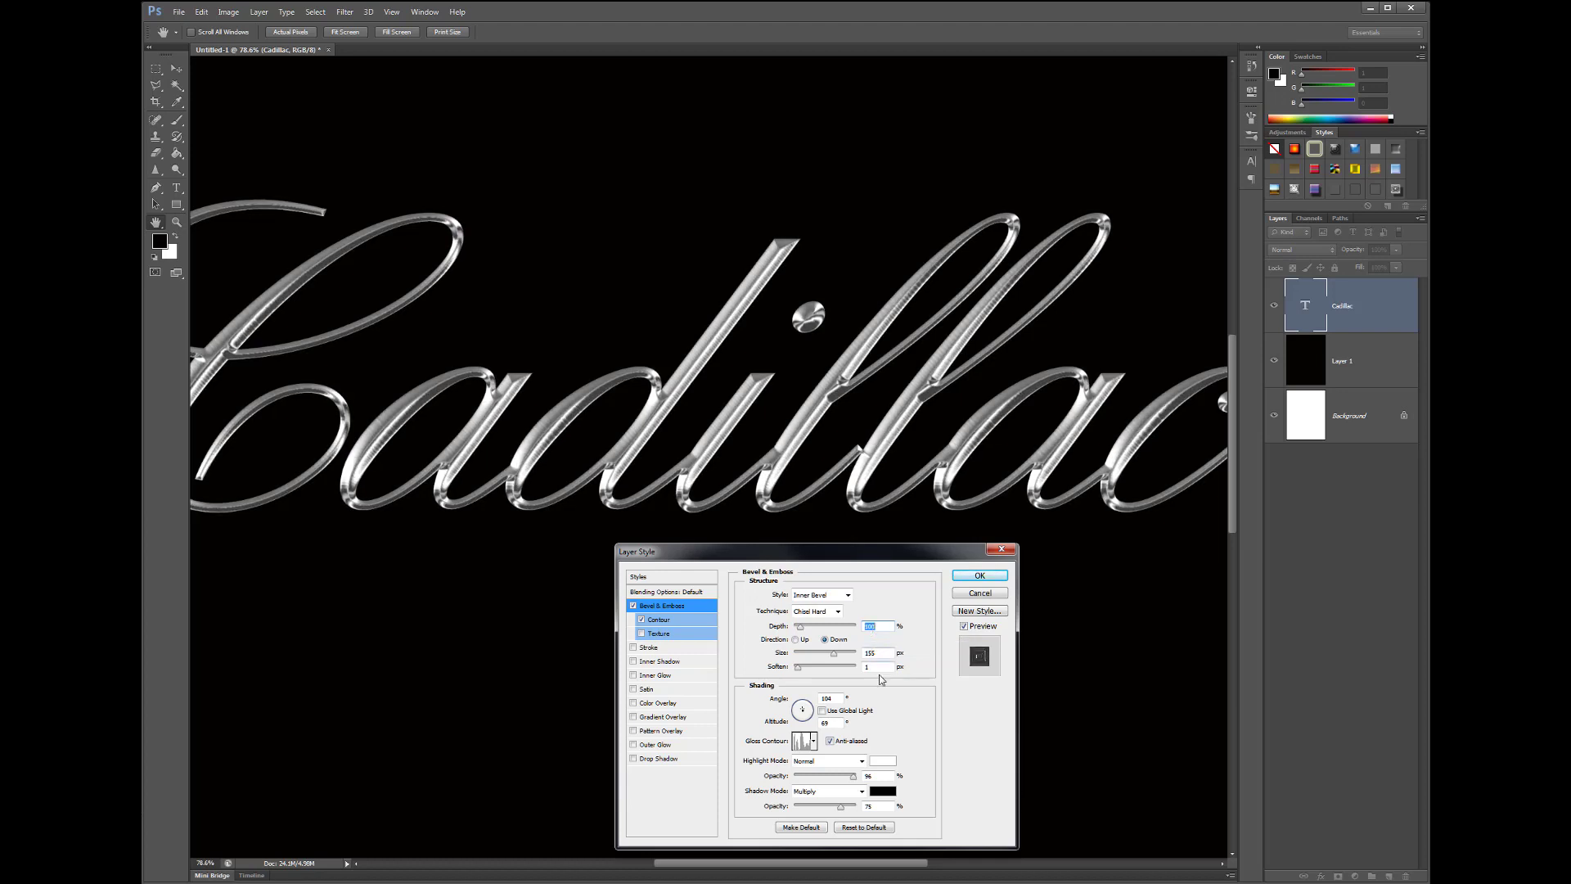
double_click(835, 698)
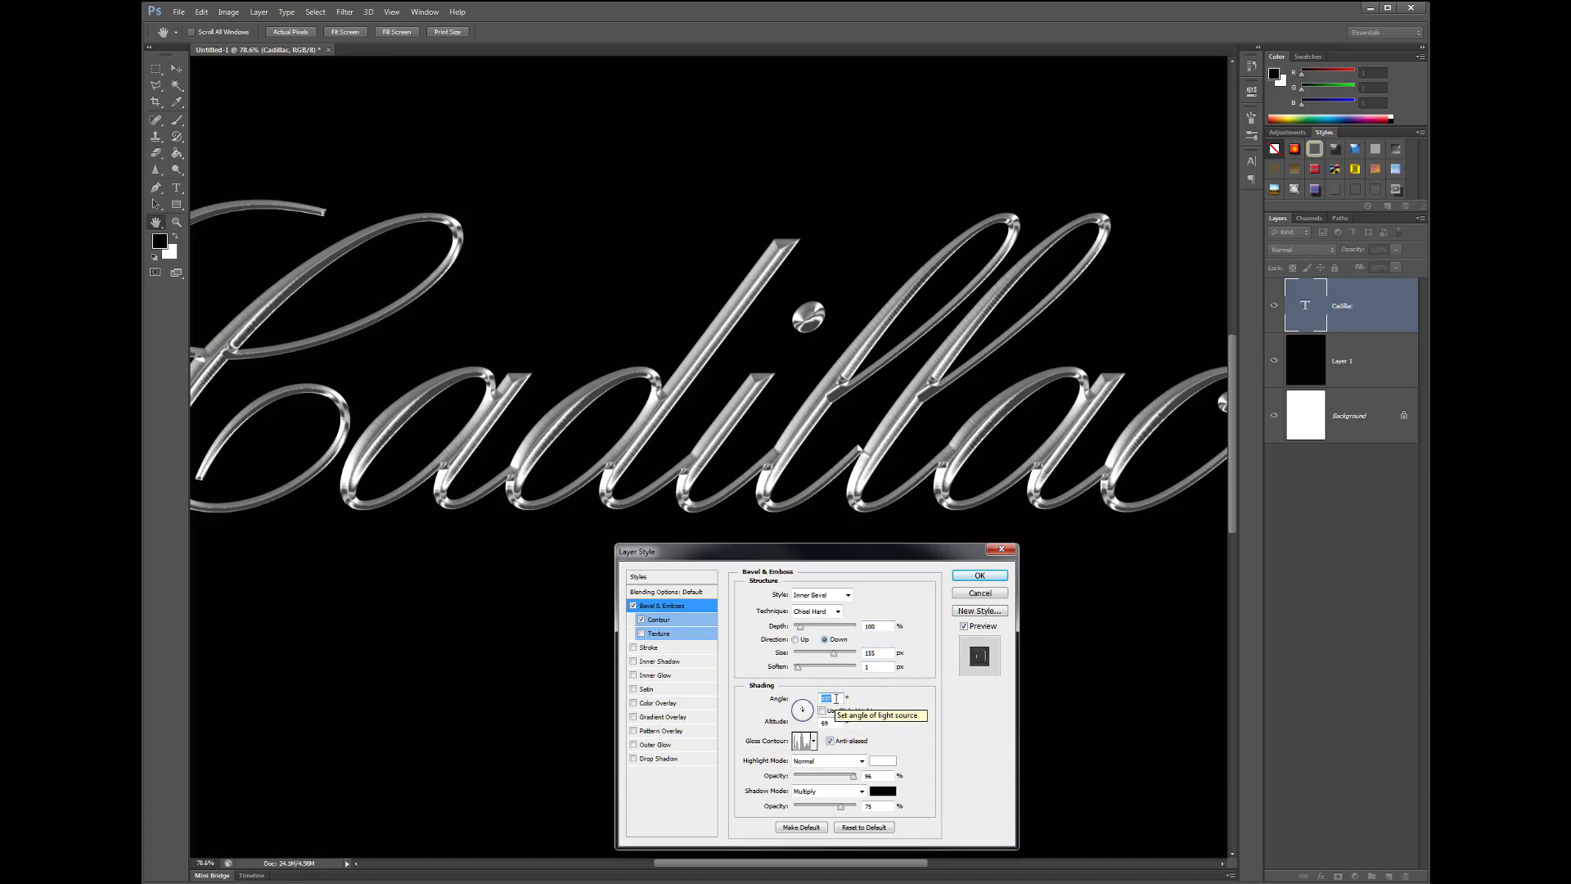
key("Down")
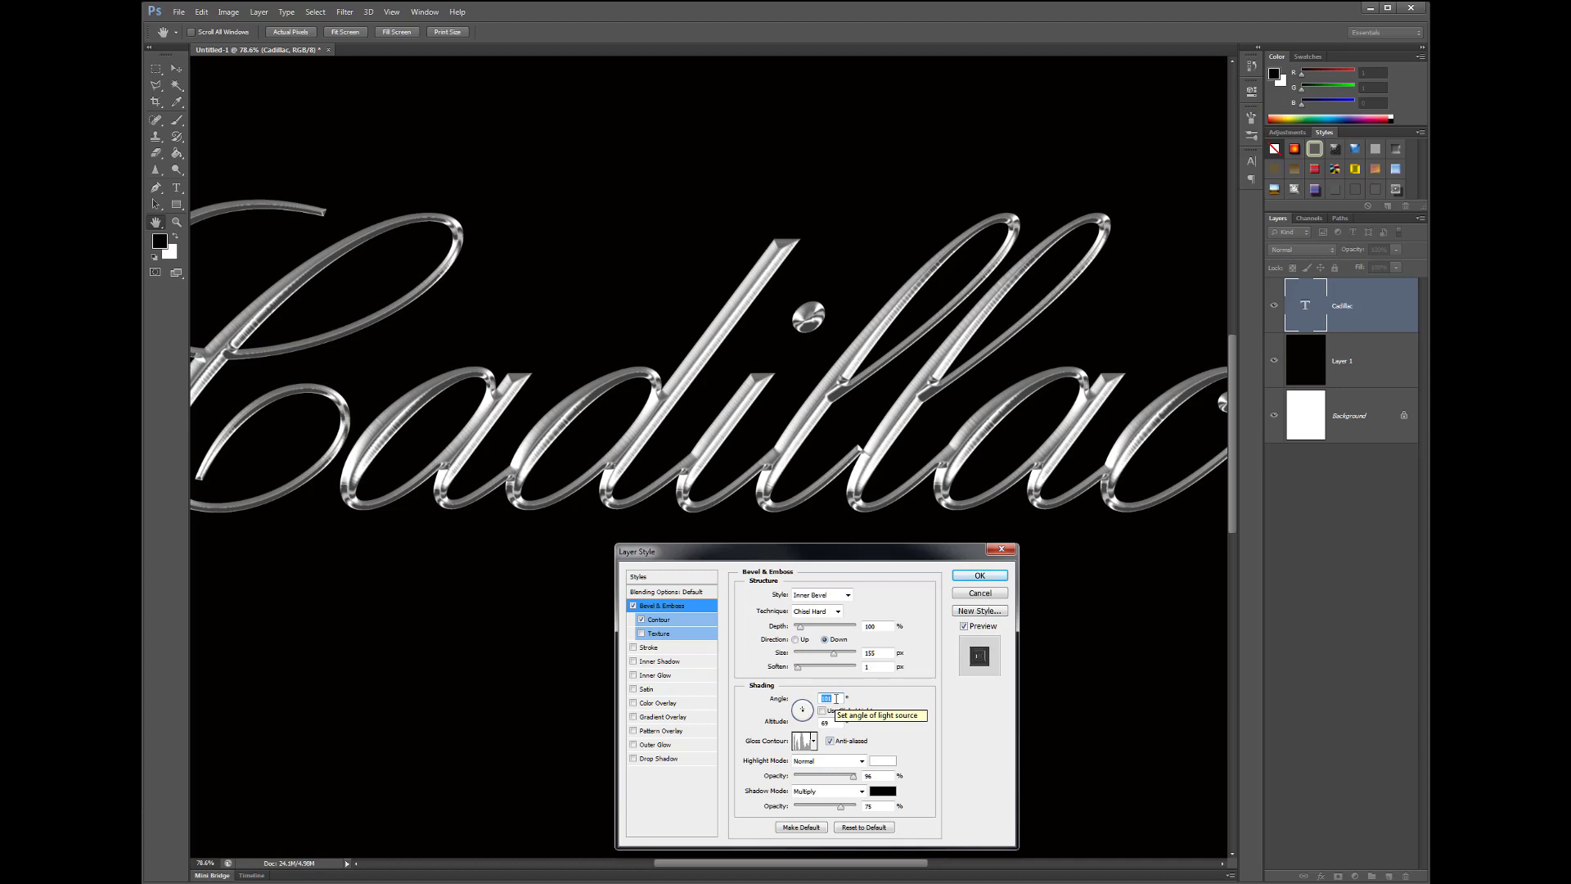
key("Down")
key("Down")
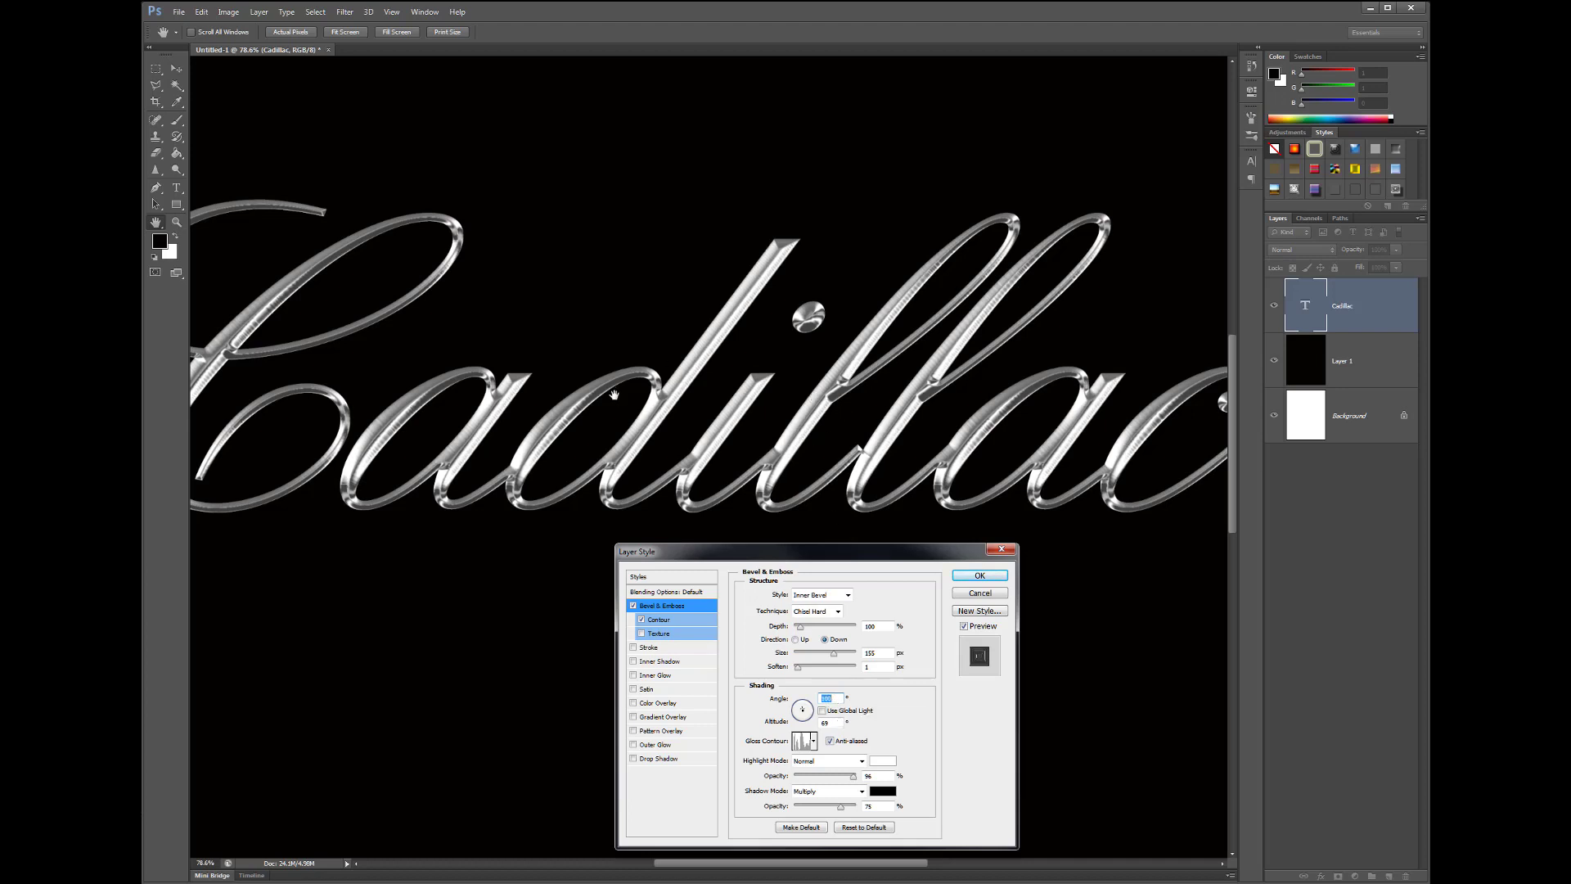
left_click(795, 640)
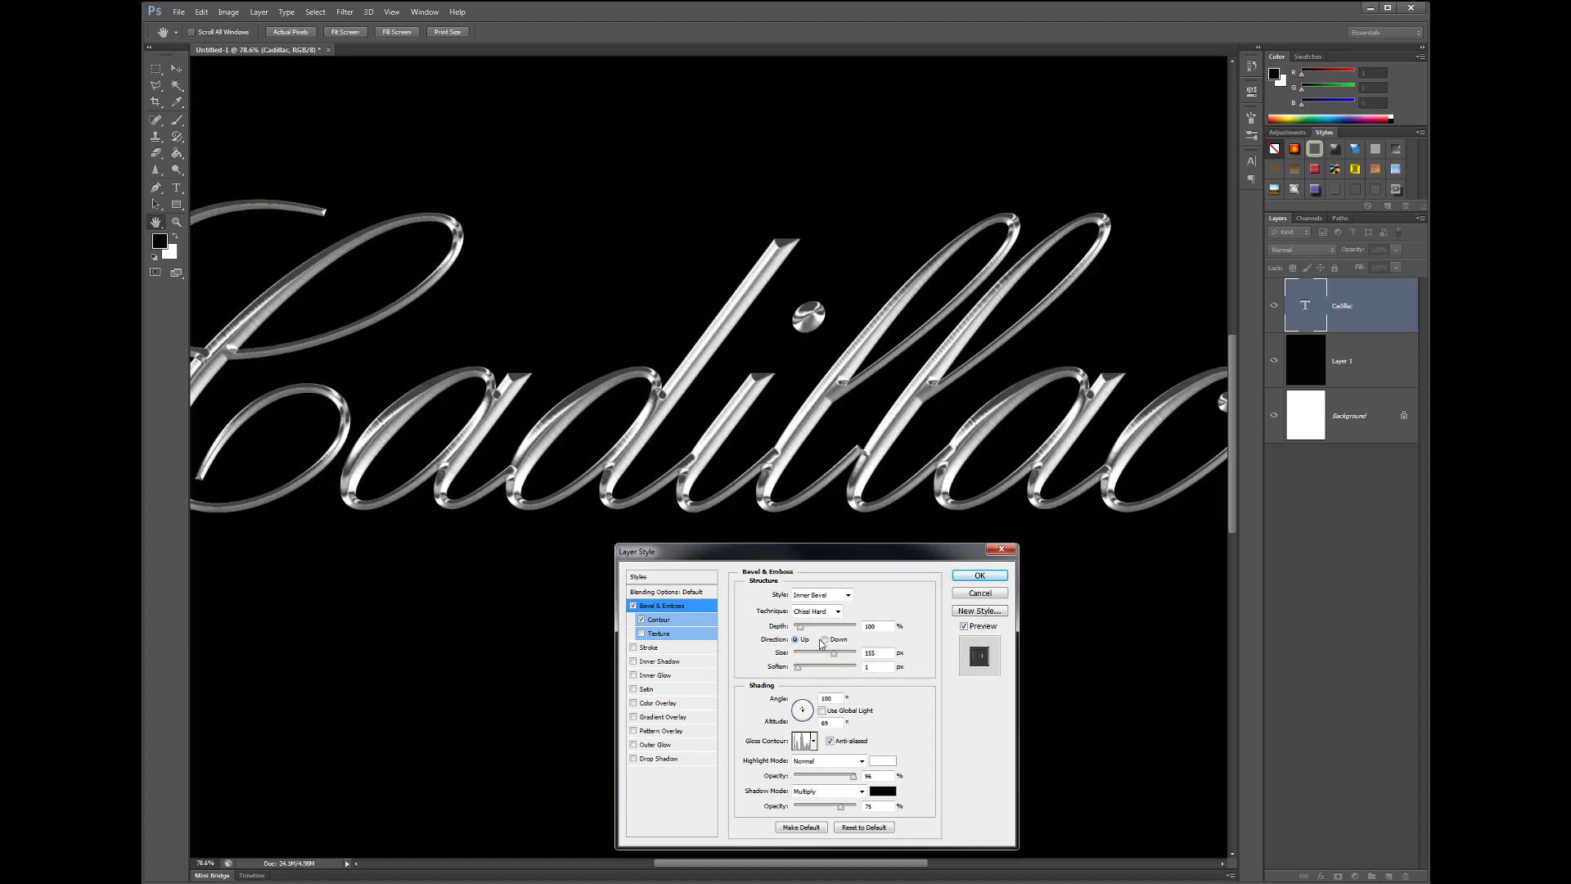
left_click(824, 640)
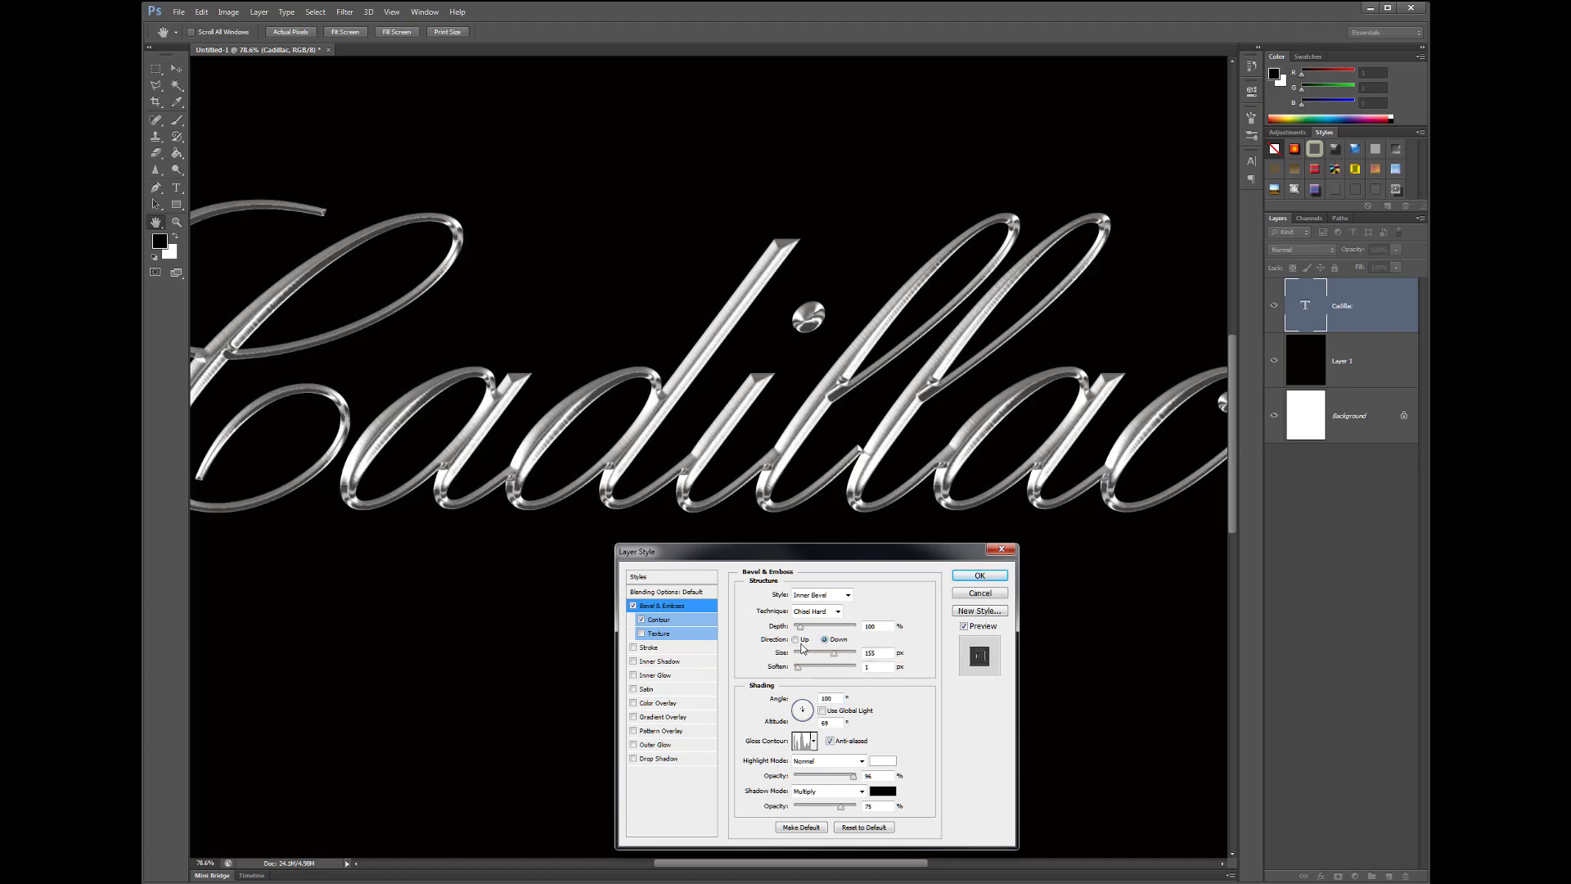
left_click(796, 640)
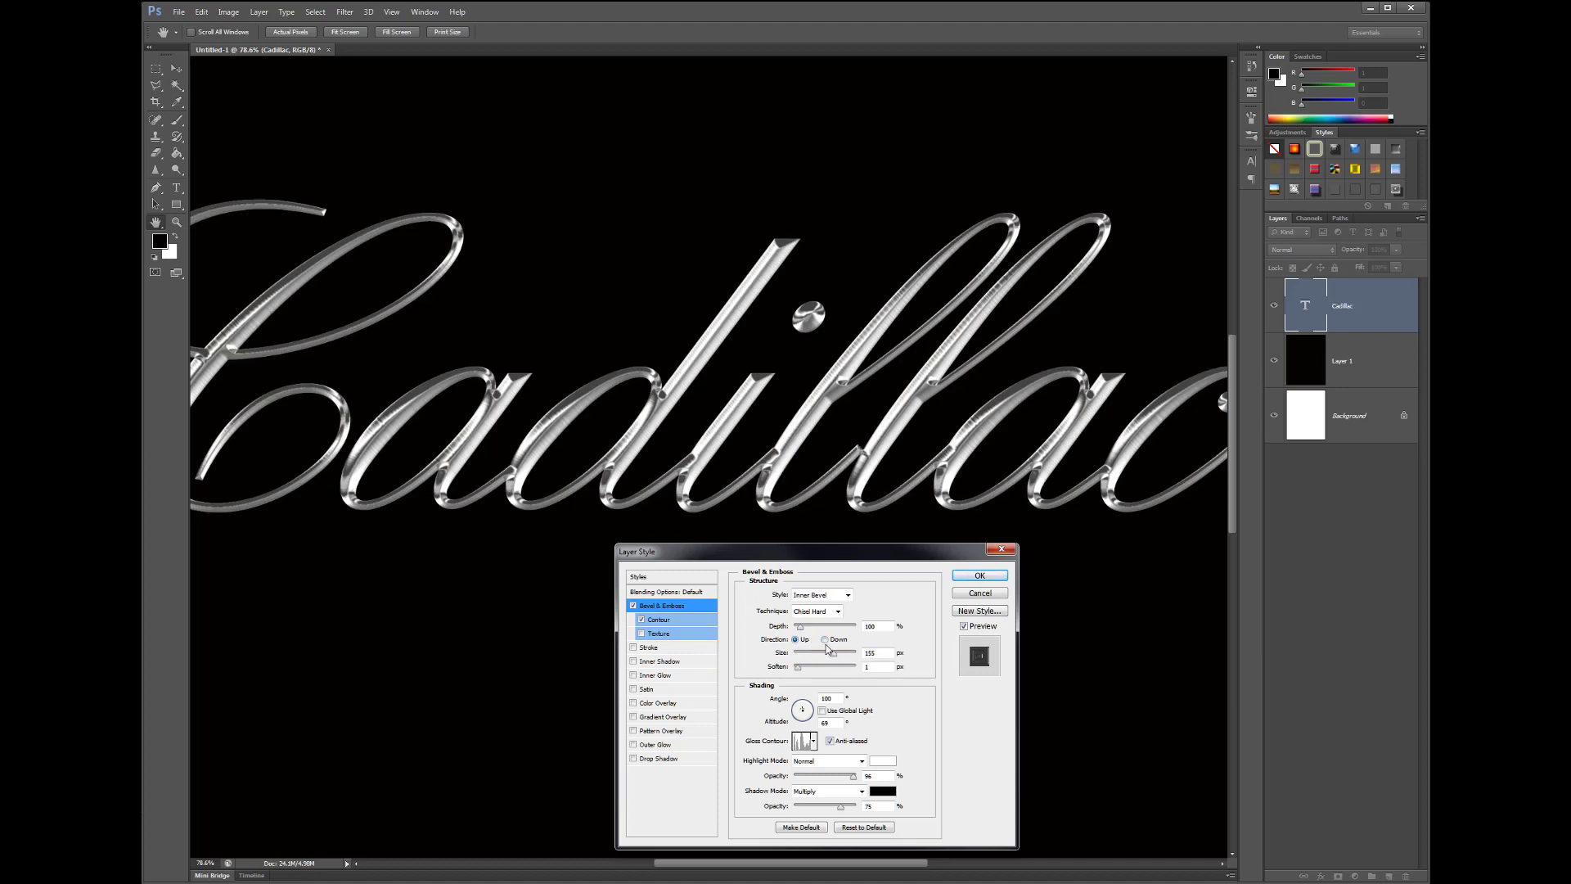
left_click(824, 642)
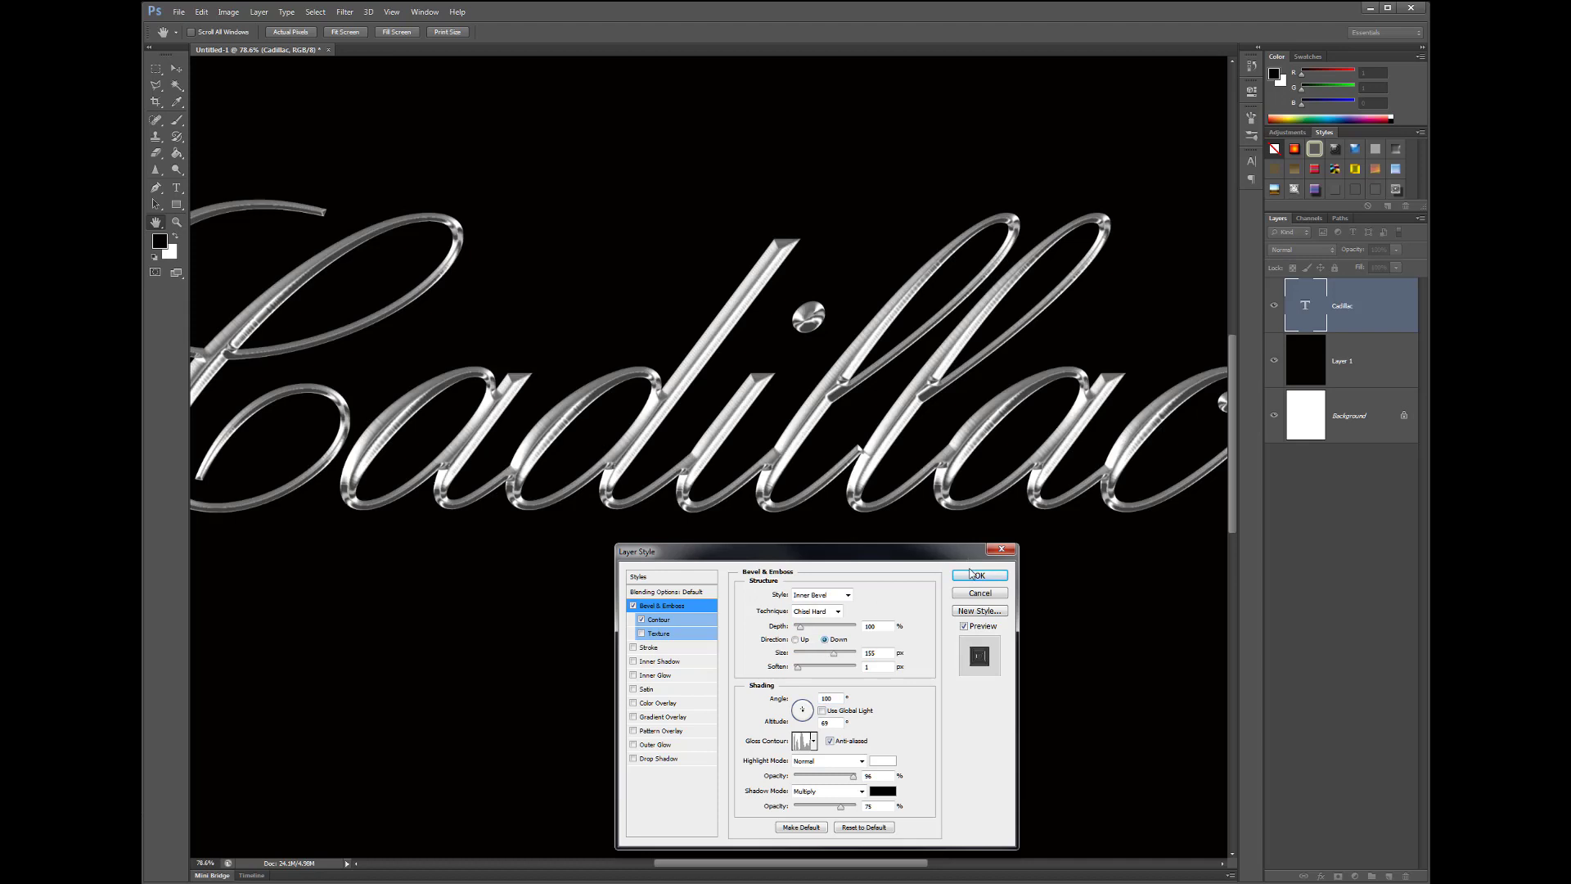
left_click(970, 577)
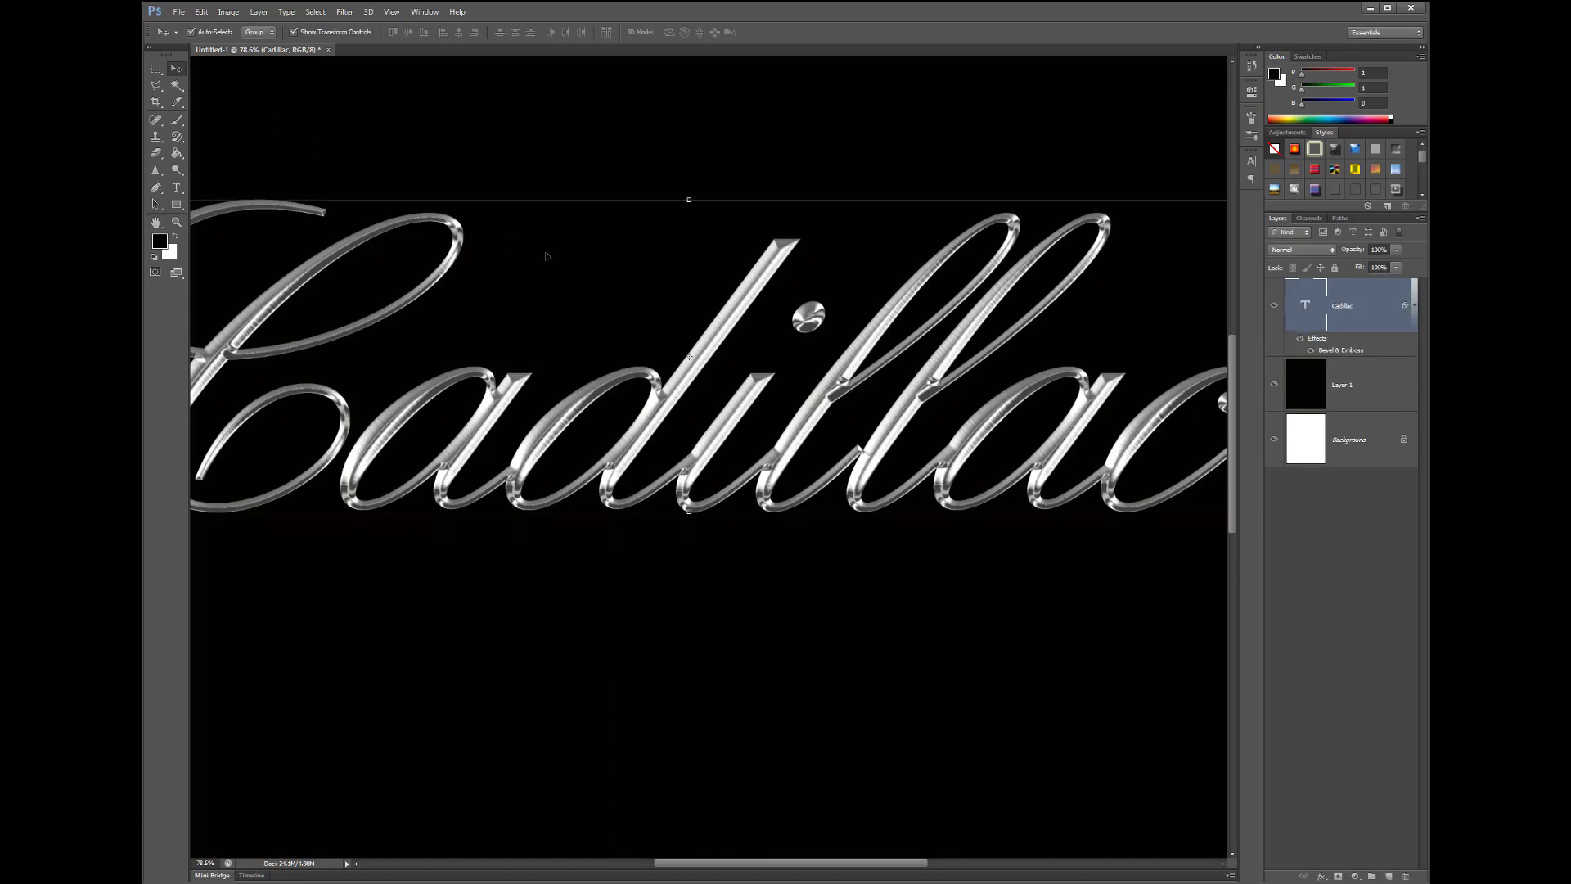
- Fit the document in the window and move the Cadillac text up near the page top
scroll(545, 256, "down", 2)
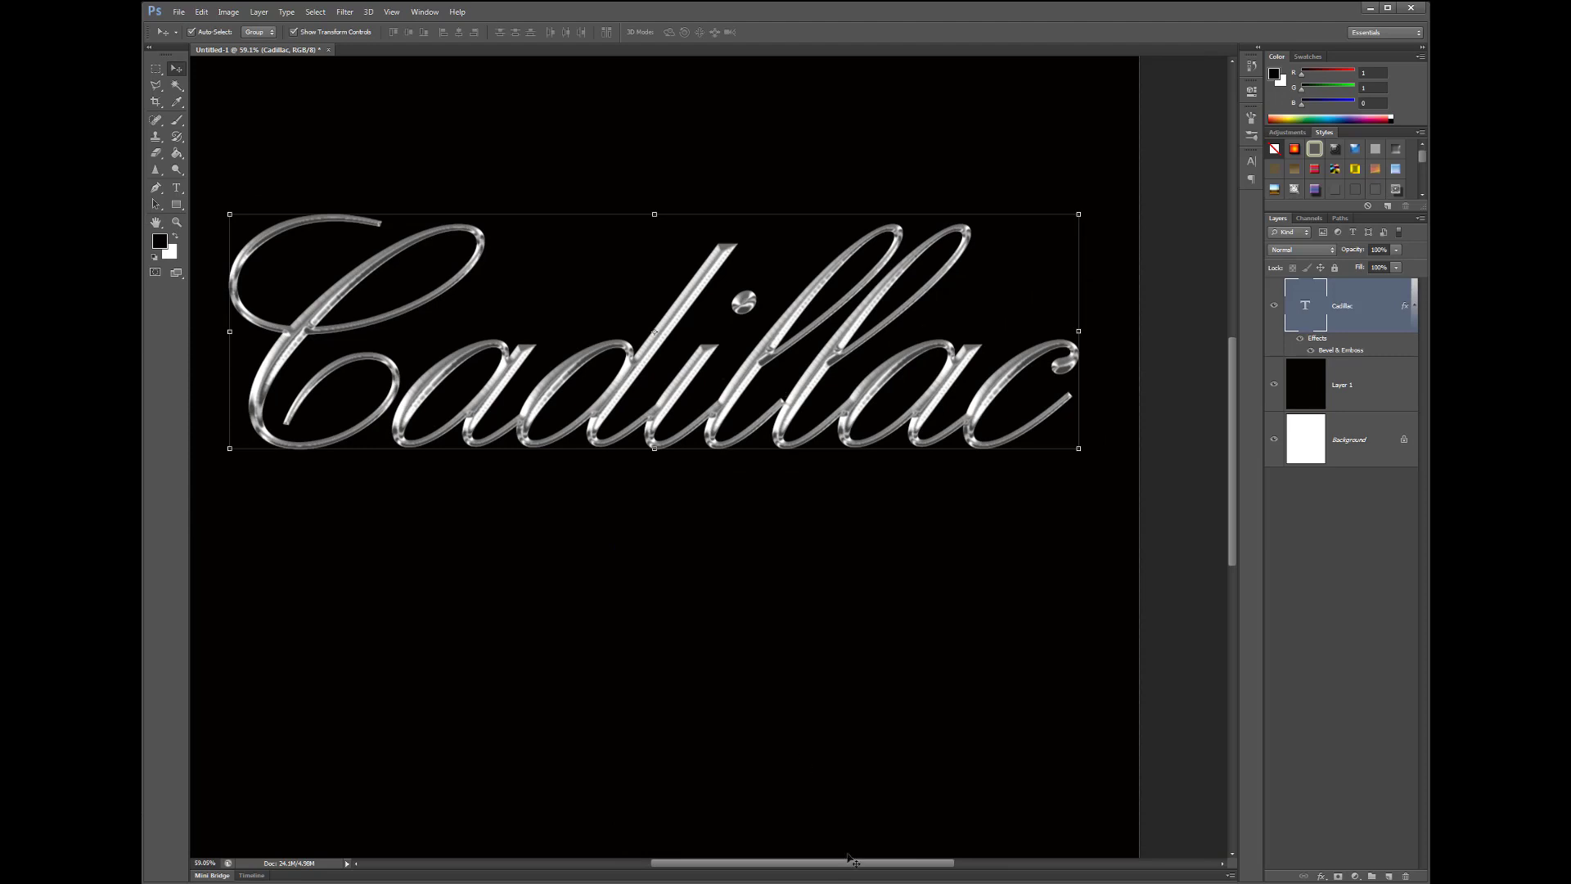
left_click_drag(858, 863, 836, 864)
key("ctrl+0")
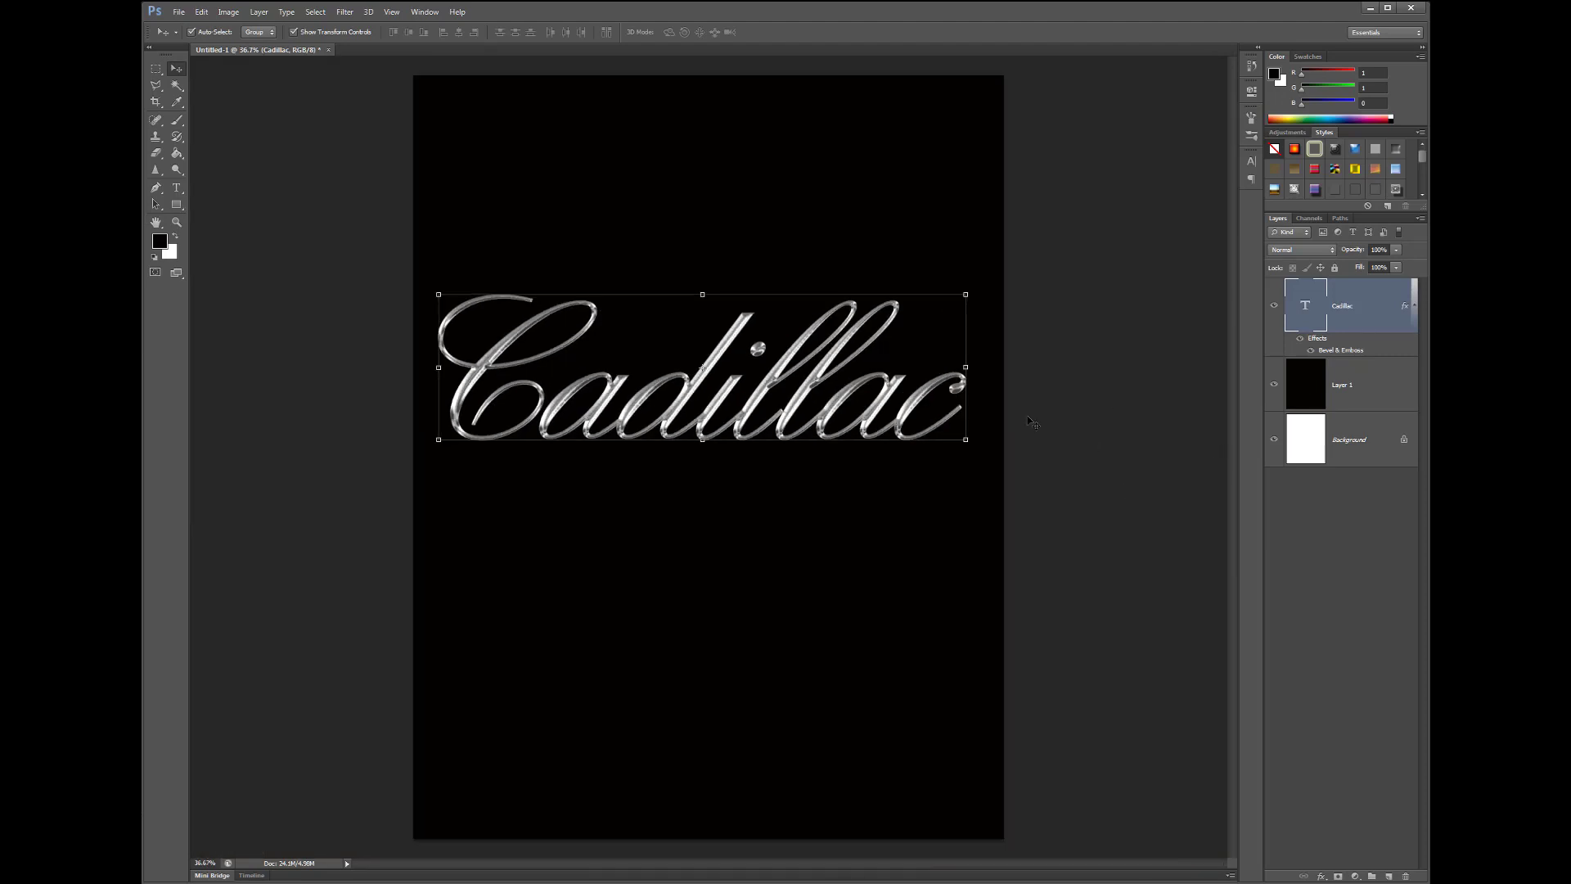
left_click_drag(868, 331, 864, 194)
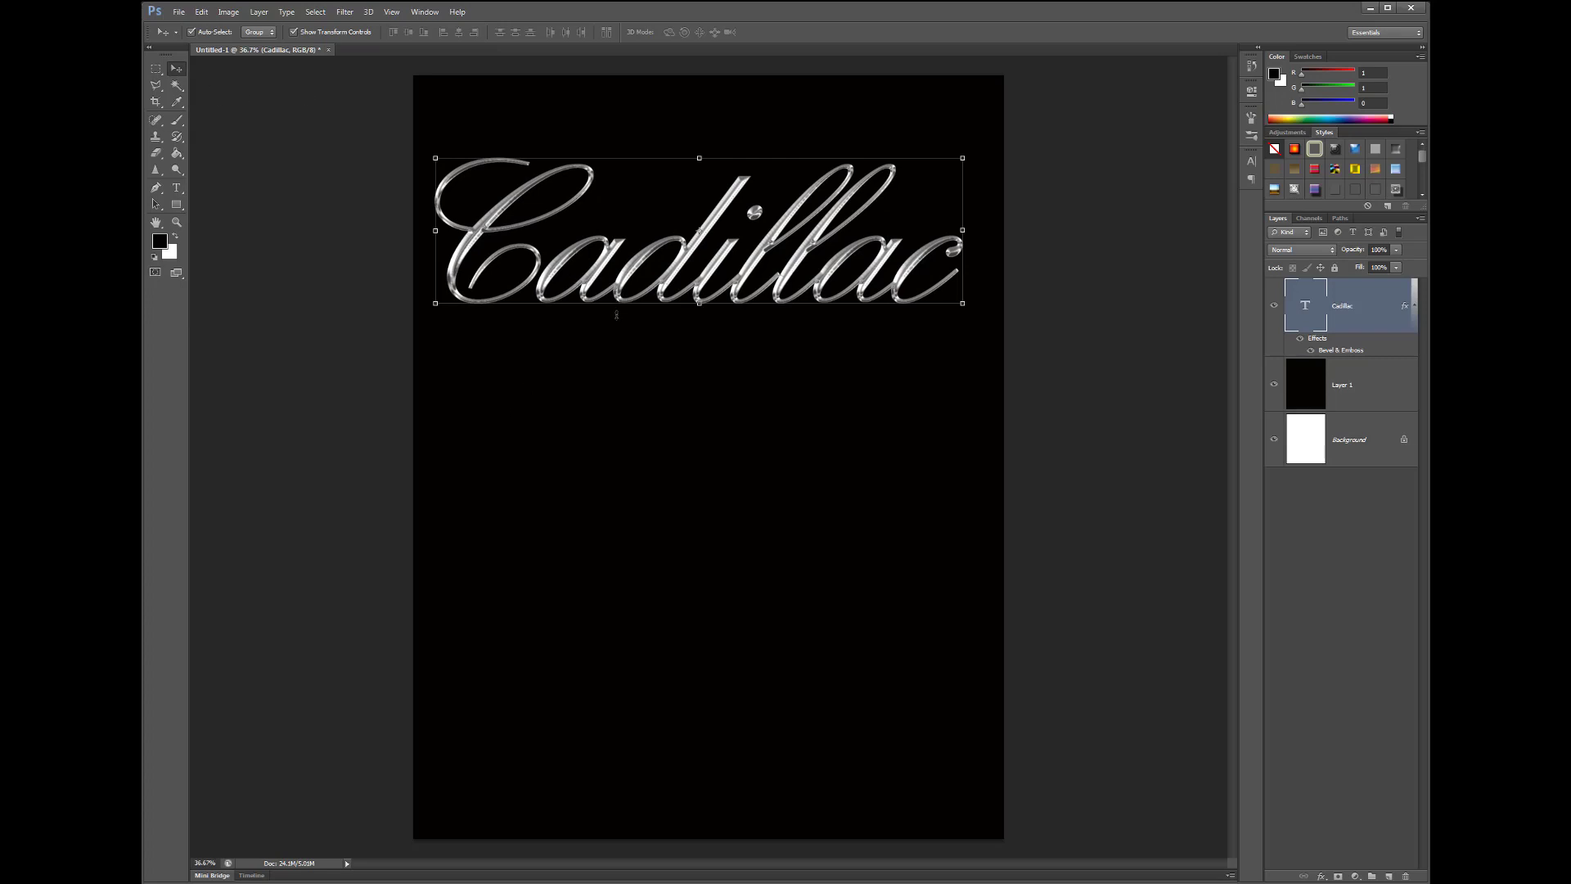
- Duplicate the Cadillac layer and position the copy below the original
scroll(1207, 274, "up", 1)
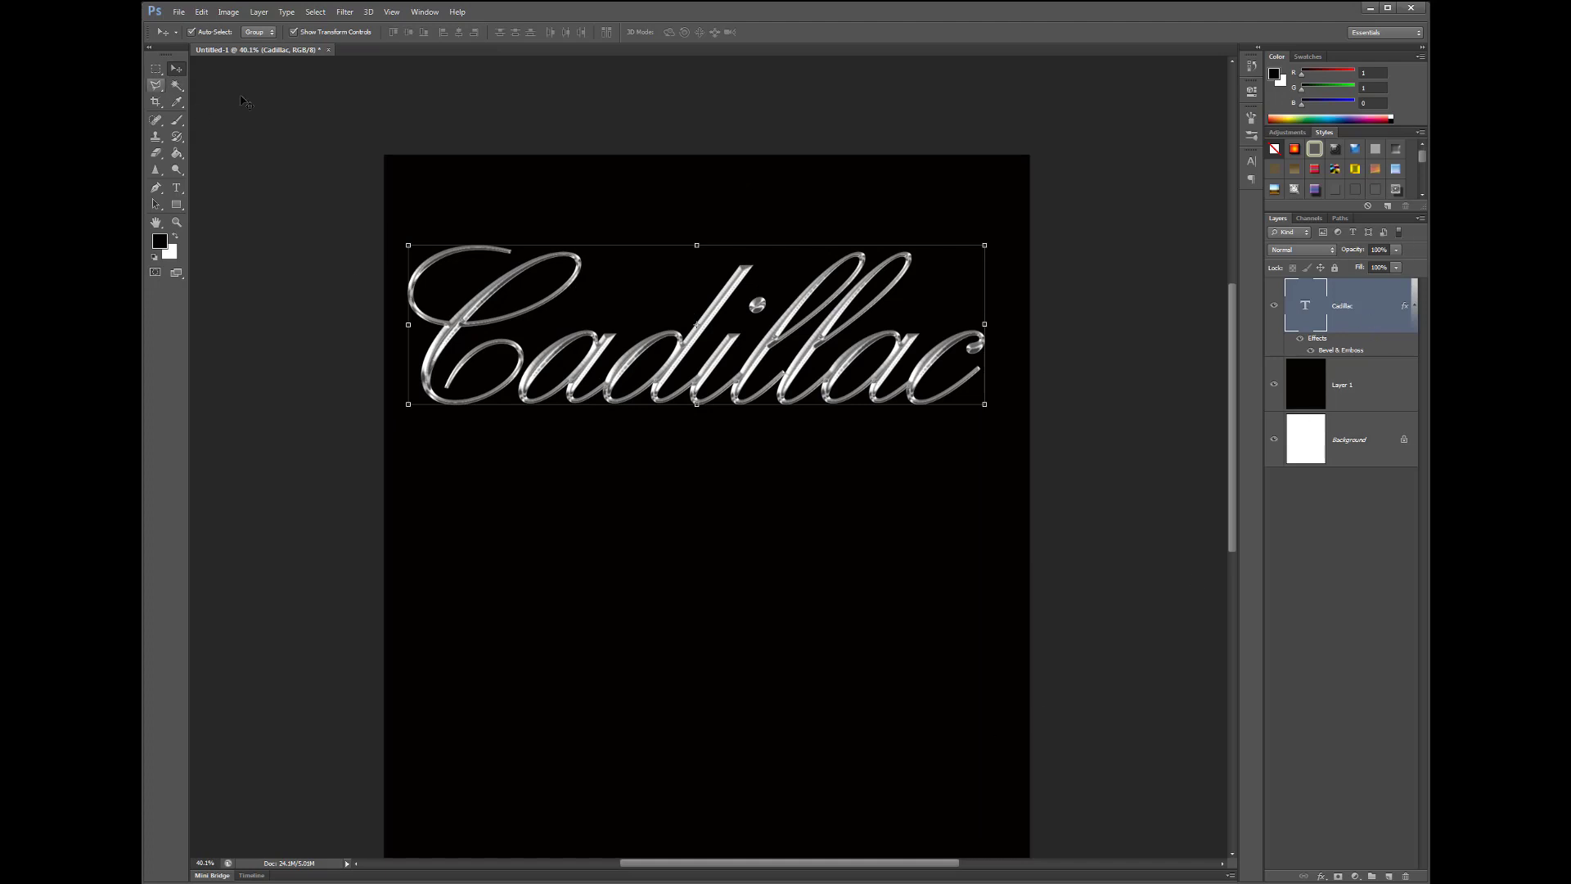
left_click_drag(1354, 329, 1387, 874)
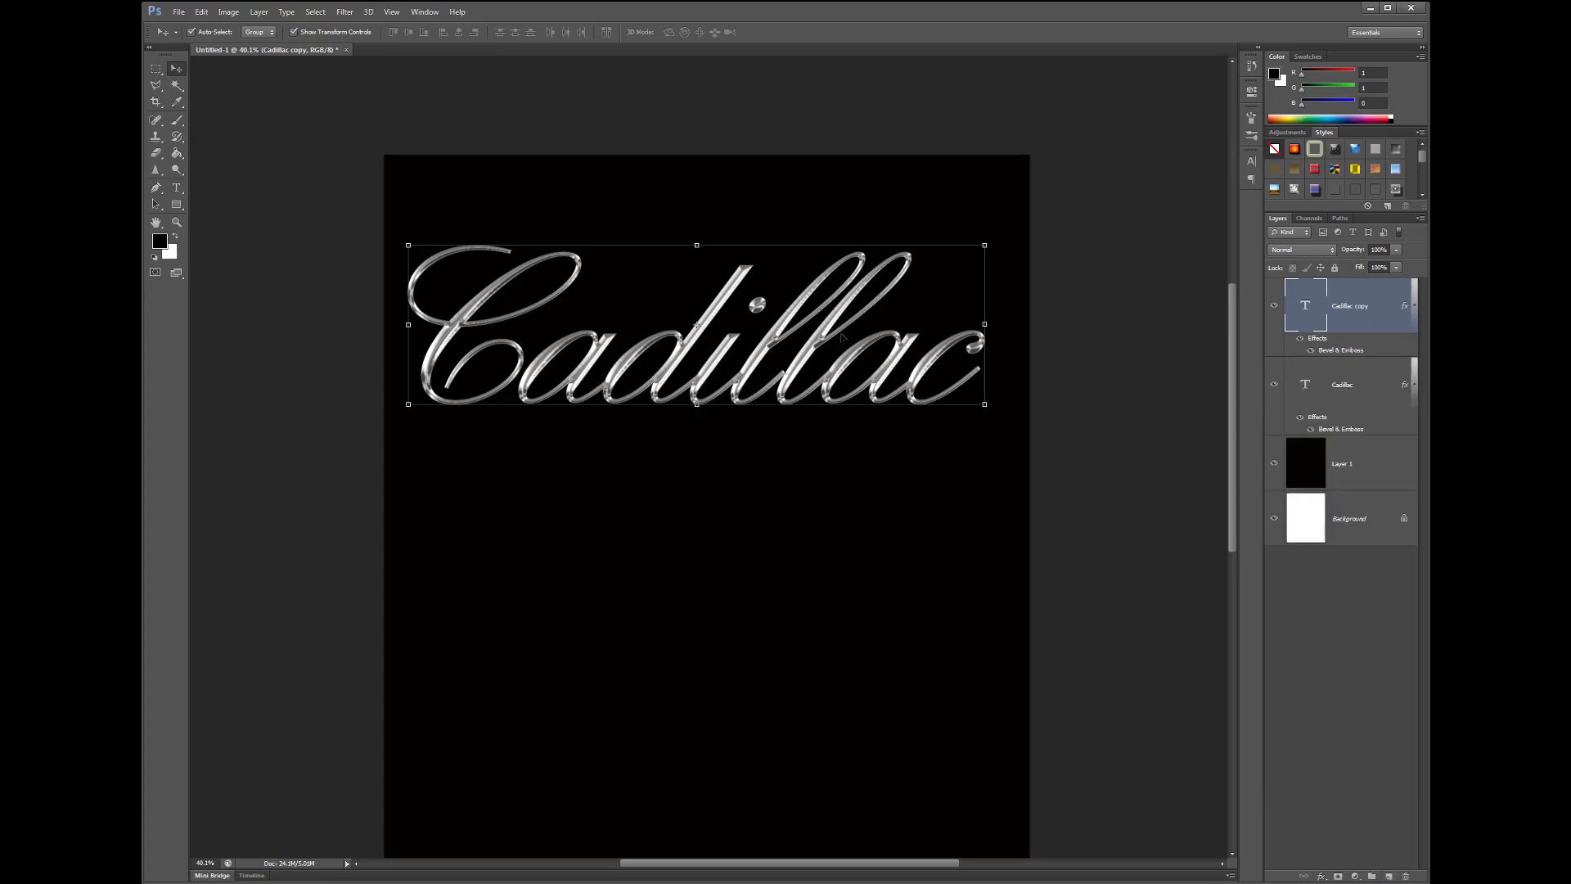
left_click_drag(786, 333, 776, 536)
scroll(747, 630, "up", 3)
scroll(754, 630, "up", 2)
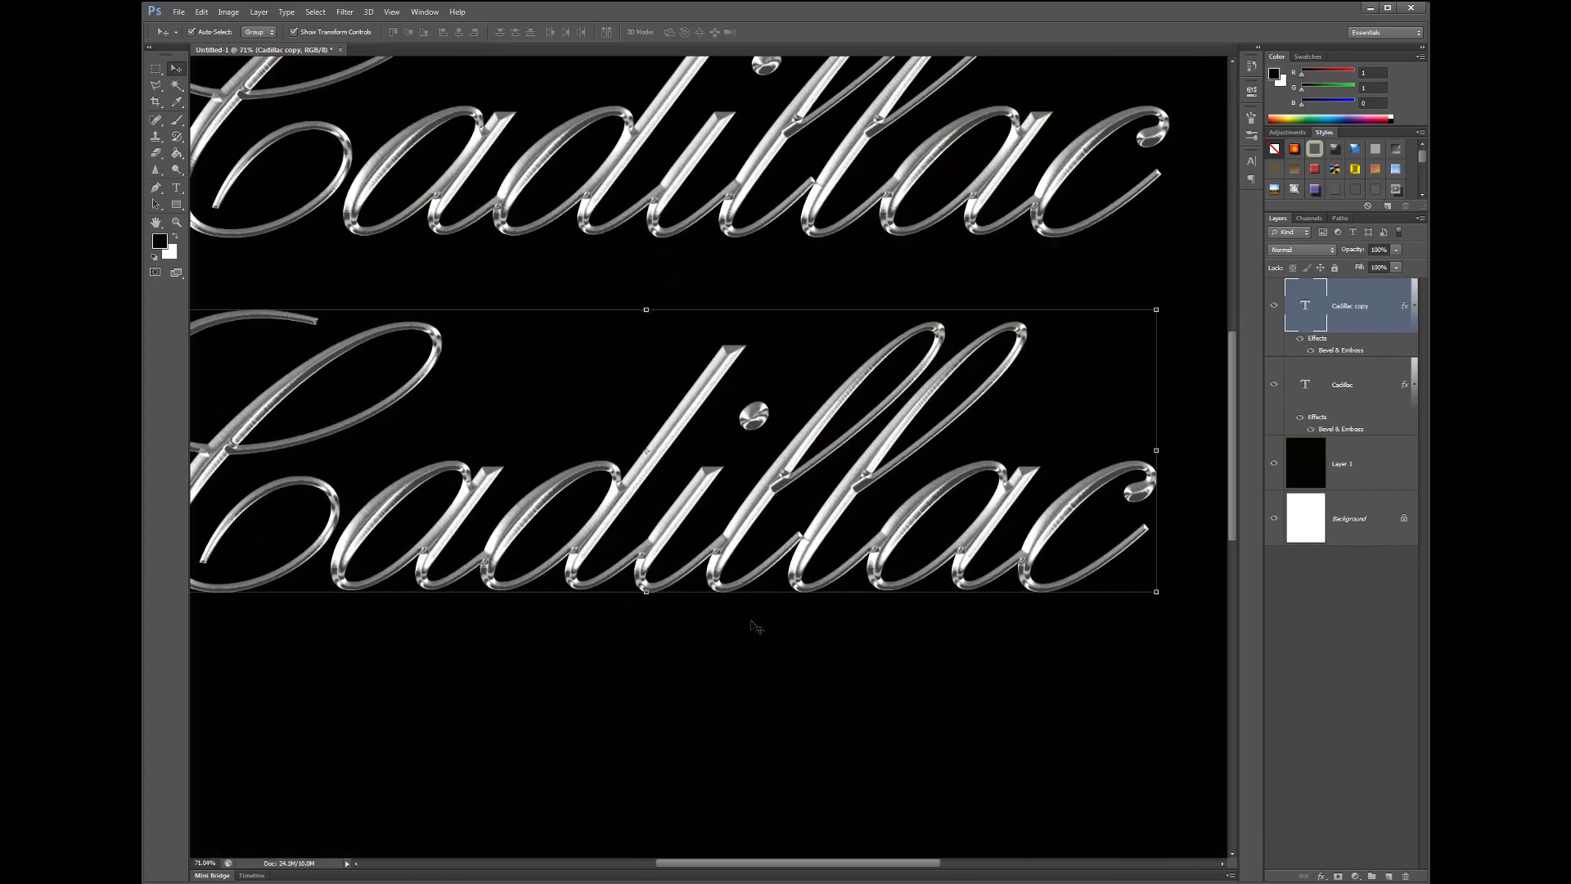
- Retype the lower Cadillac copy as 'Chrome' in the Paul Maul font
left_click(176, 187)
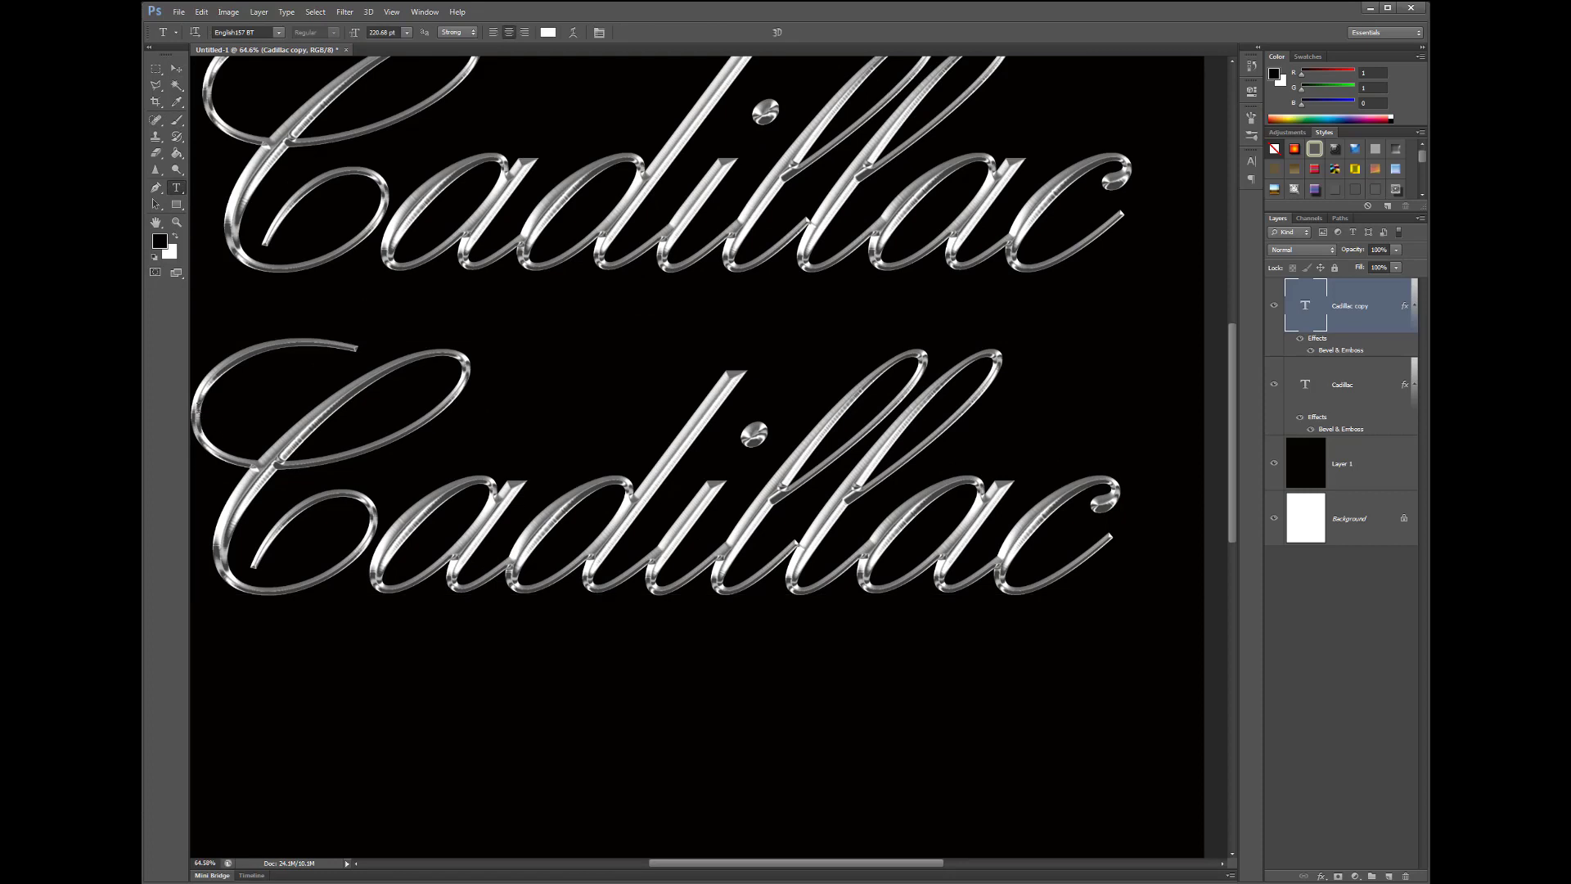
left_click_drag(202, 408, 1142, 450)
left_click(279, 37)
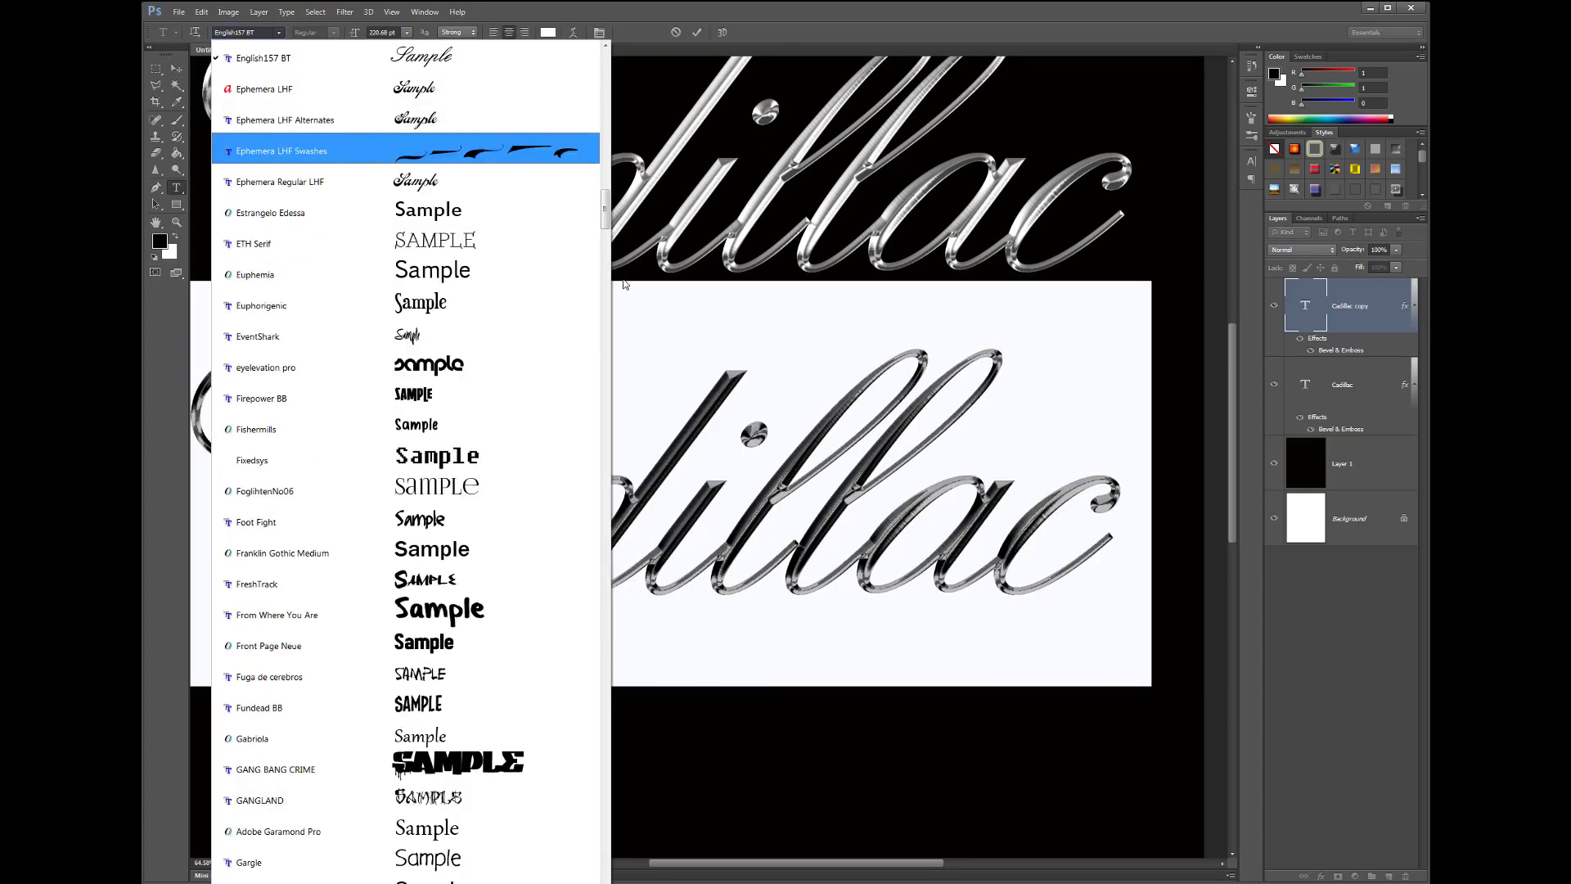
left_click_drag(605, 196, 605, 37)
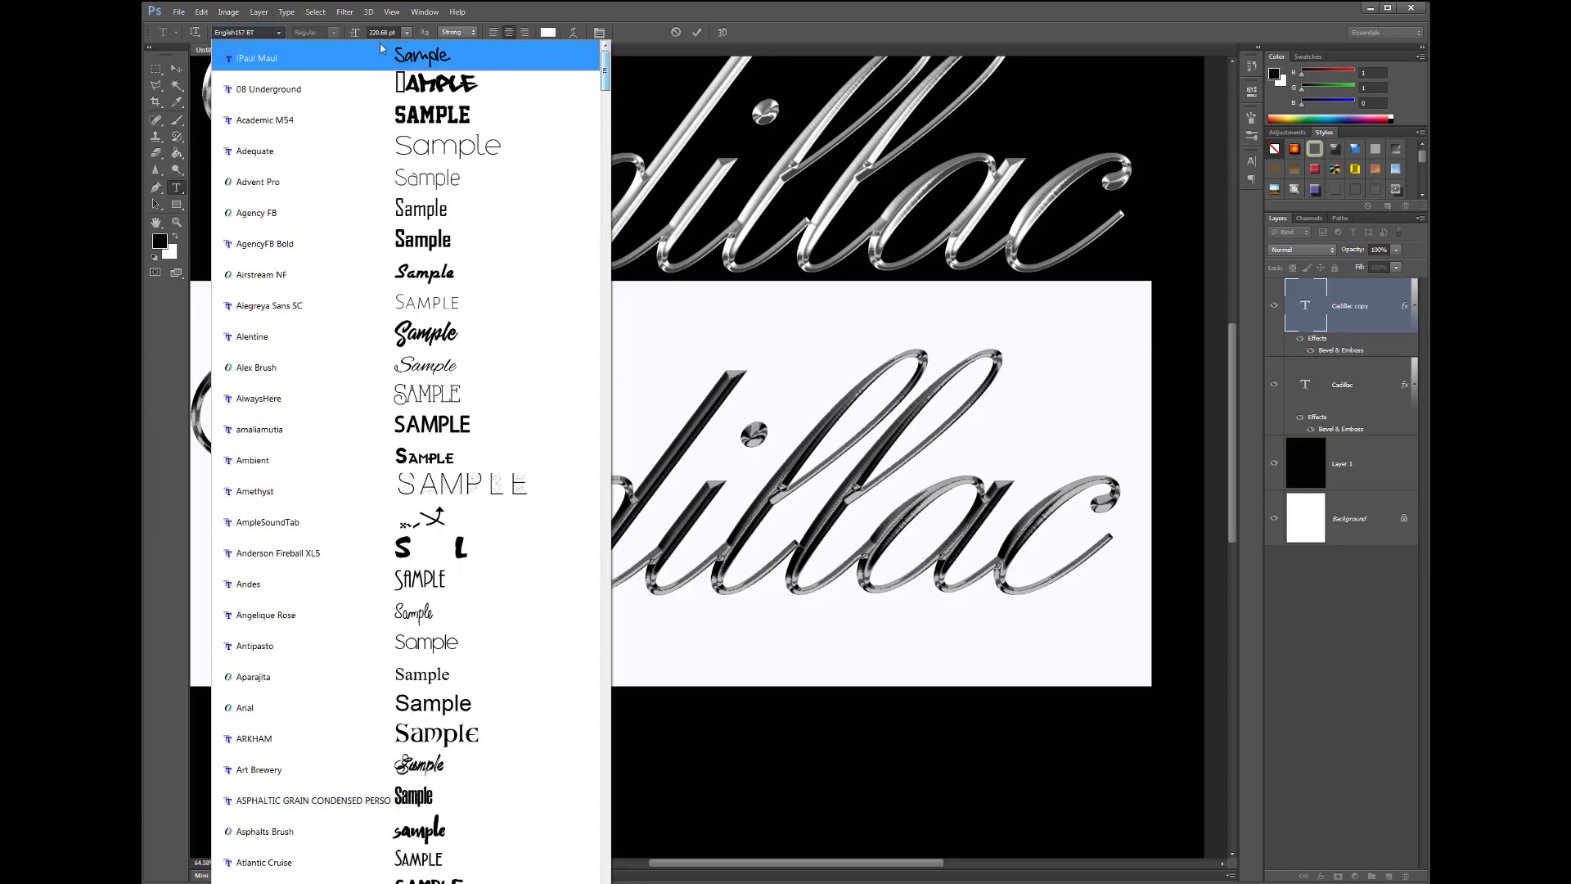
left_click(410, 49)
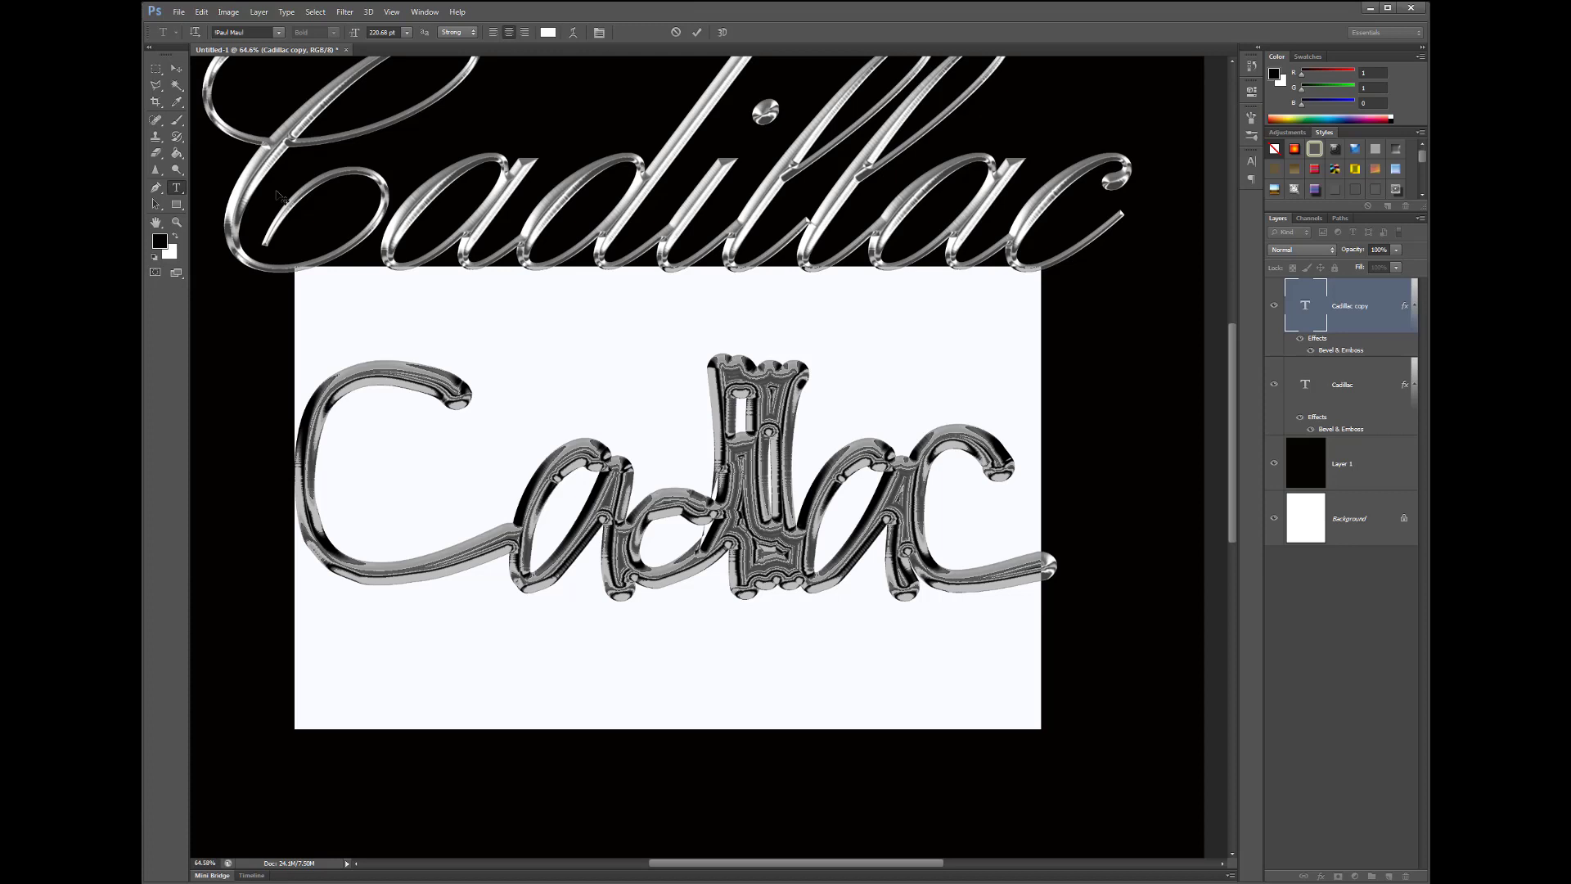
type("Chr")
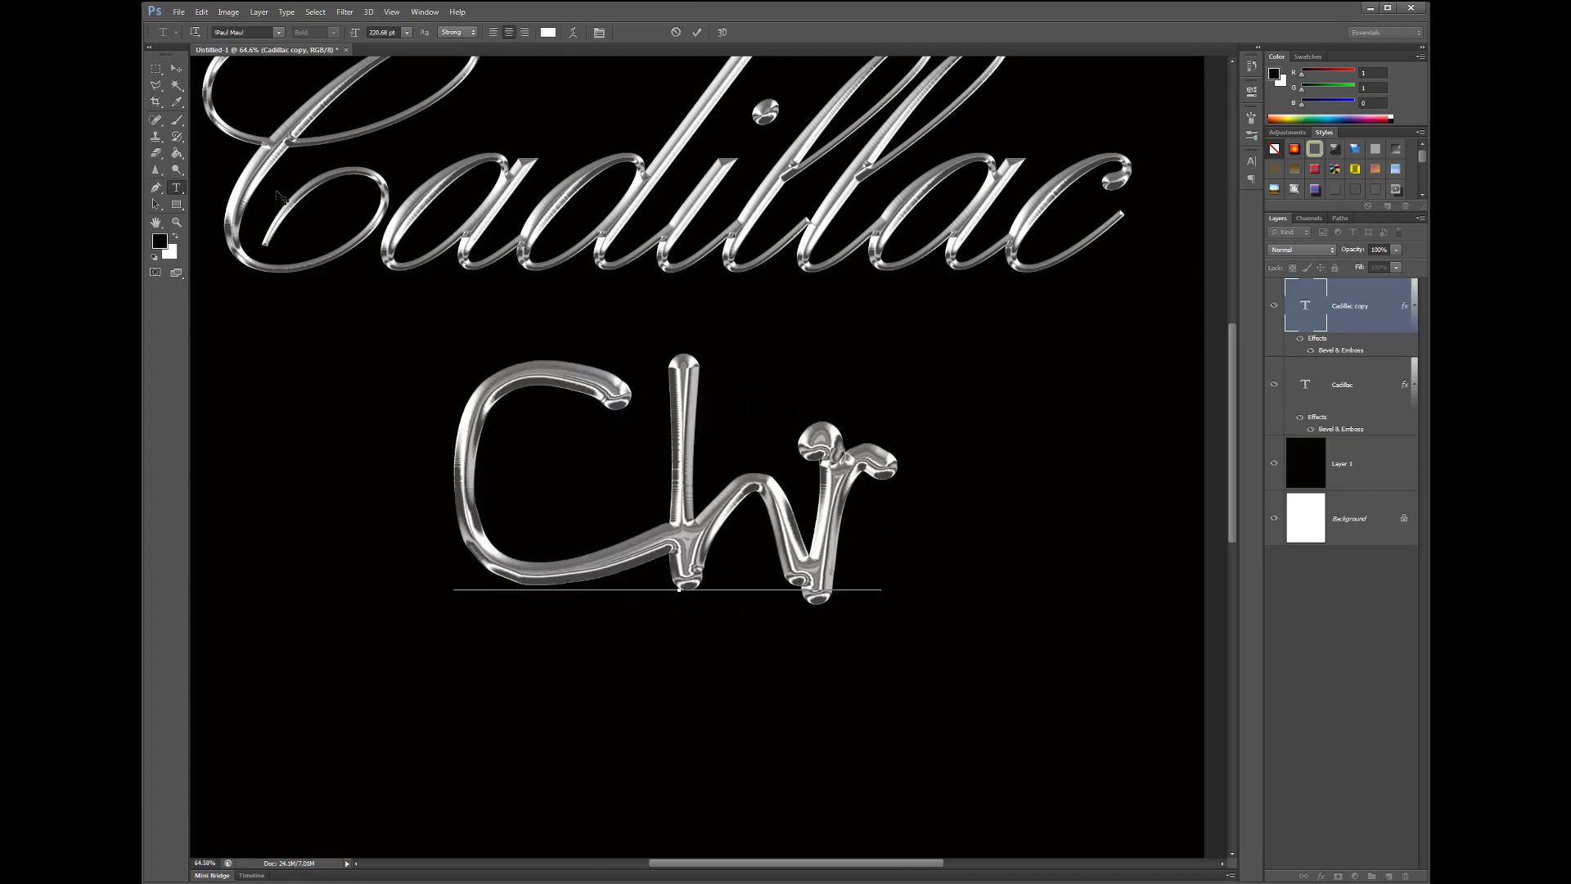
type("ome")
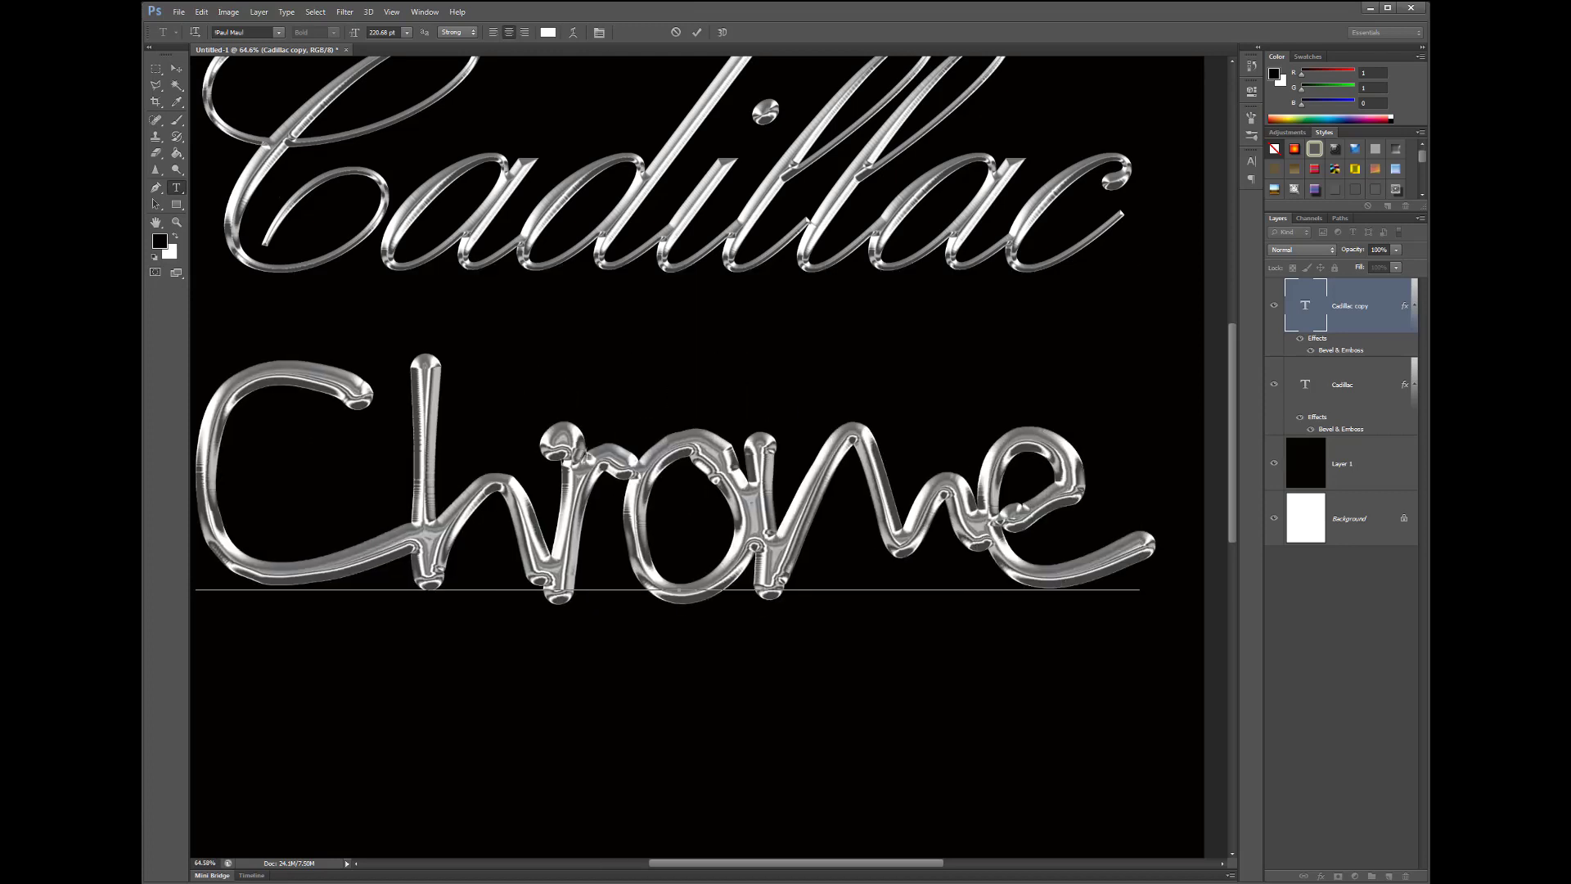
scroll(709, 463, "down", 1)
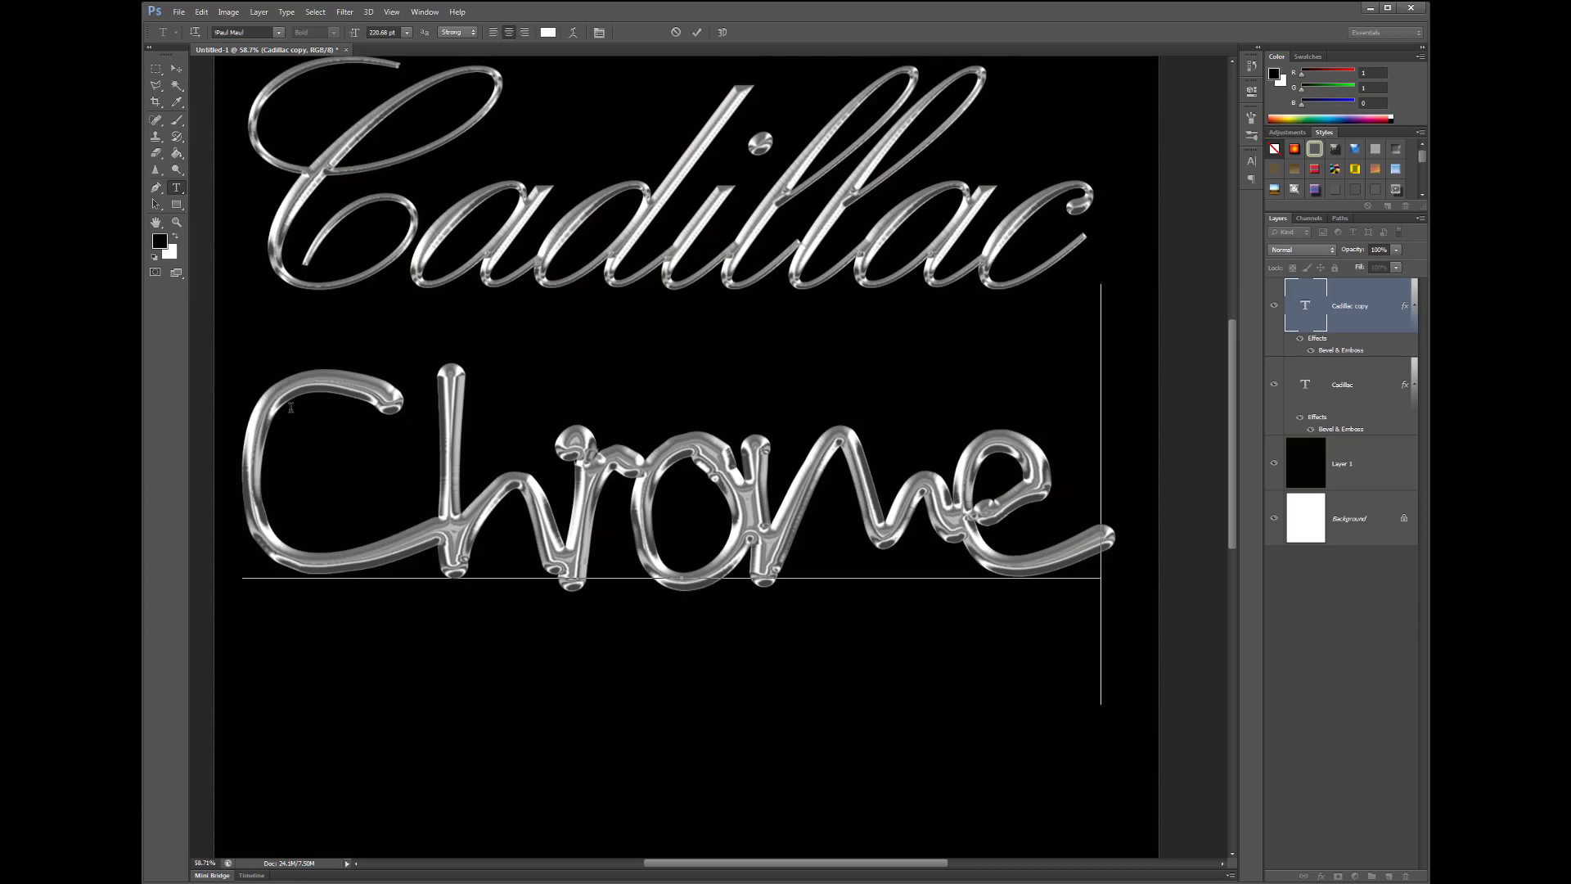
- Tighten the Chrome text's tracking to -26 and commit the text edit
key("ctrl+a")
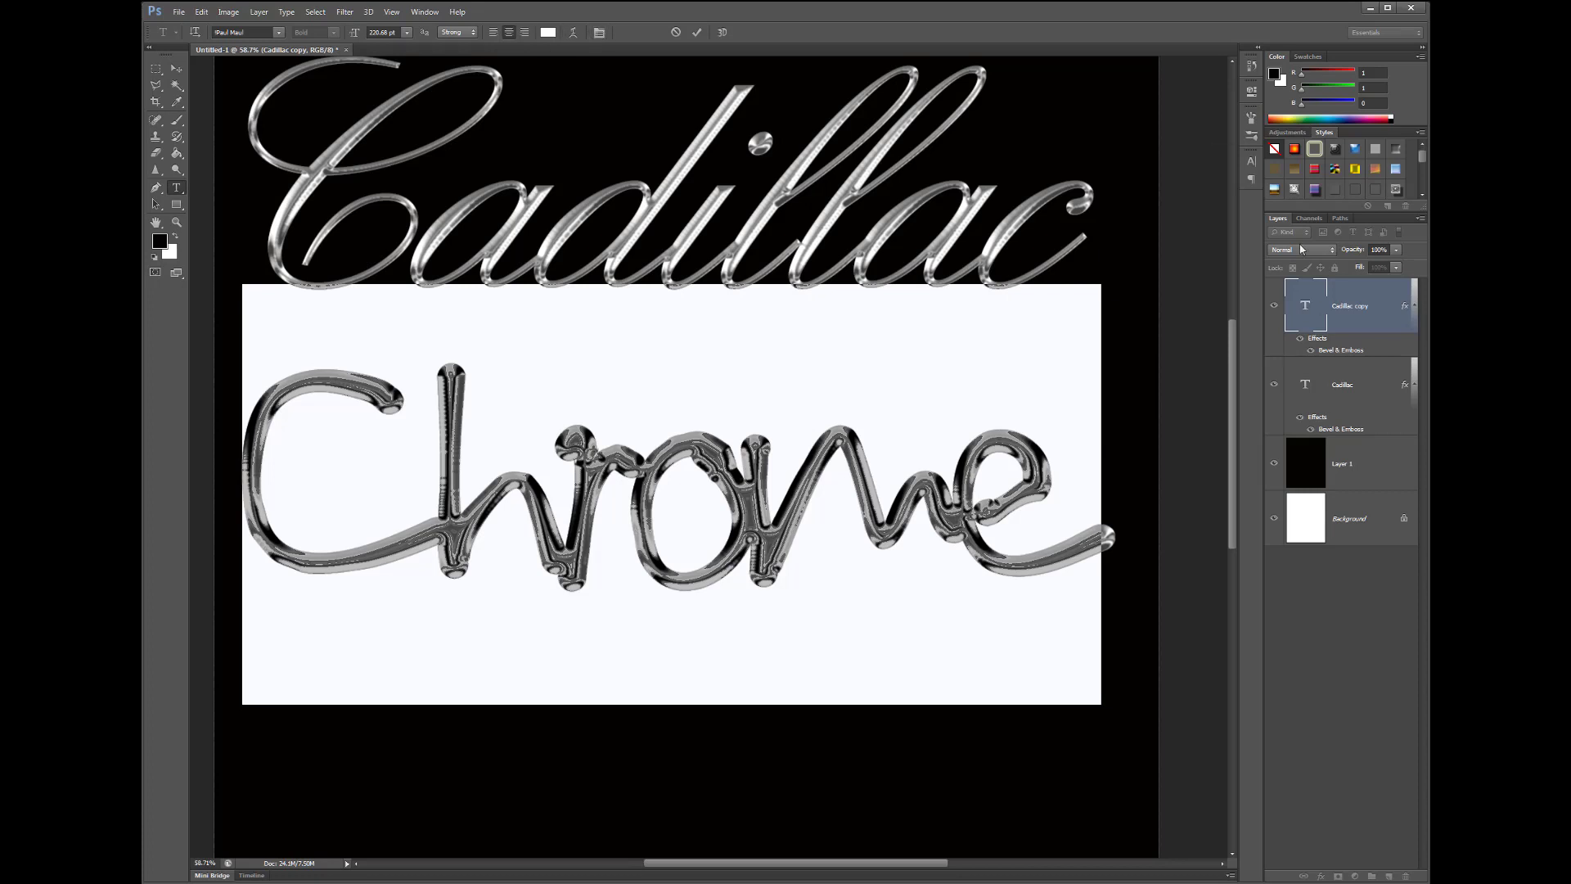
left_click(601, 32)
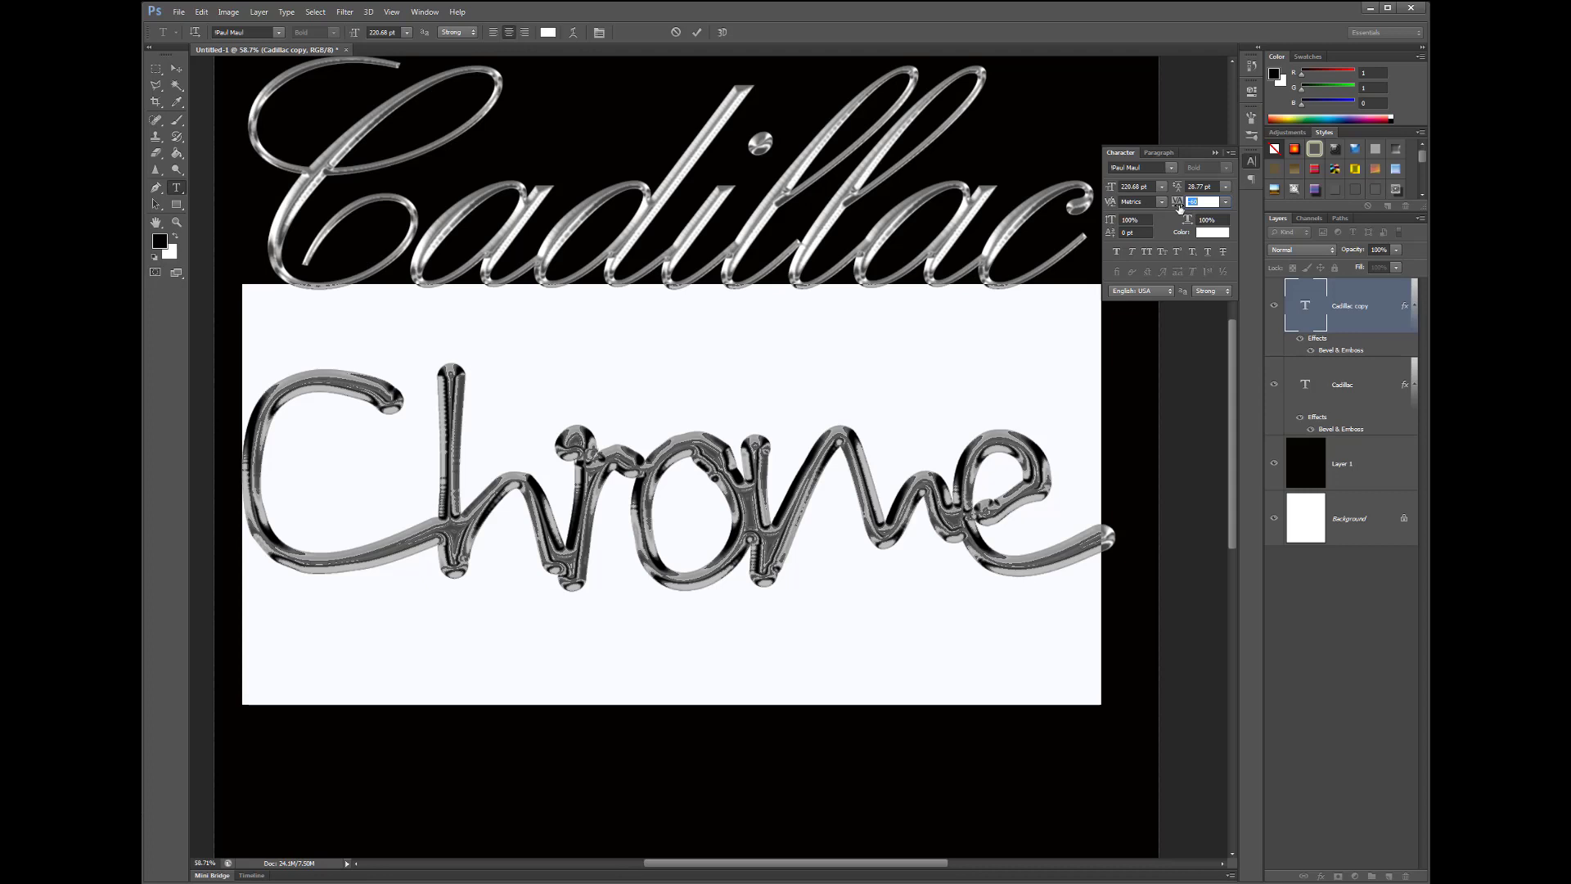
left_click_drag(1184, 210, 1175, 210)
key("Up")
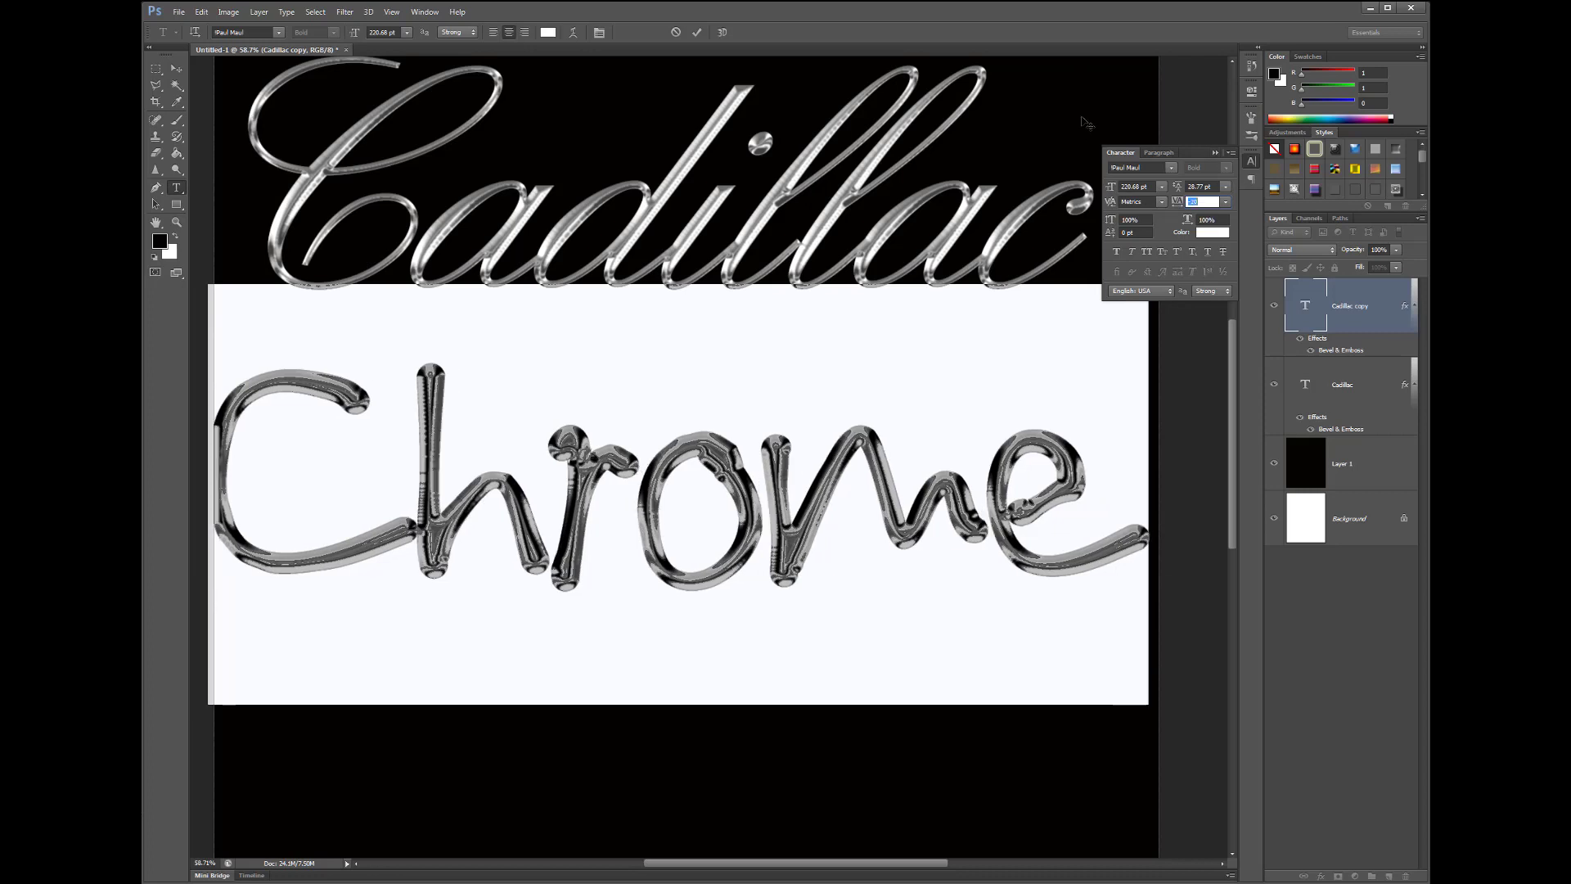
key("Return")
left_click(176, 69)
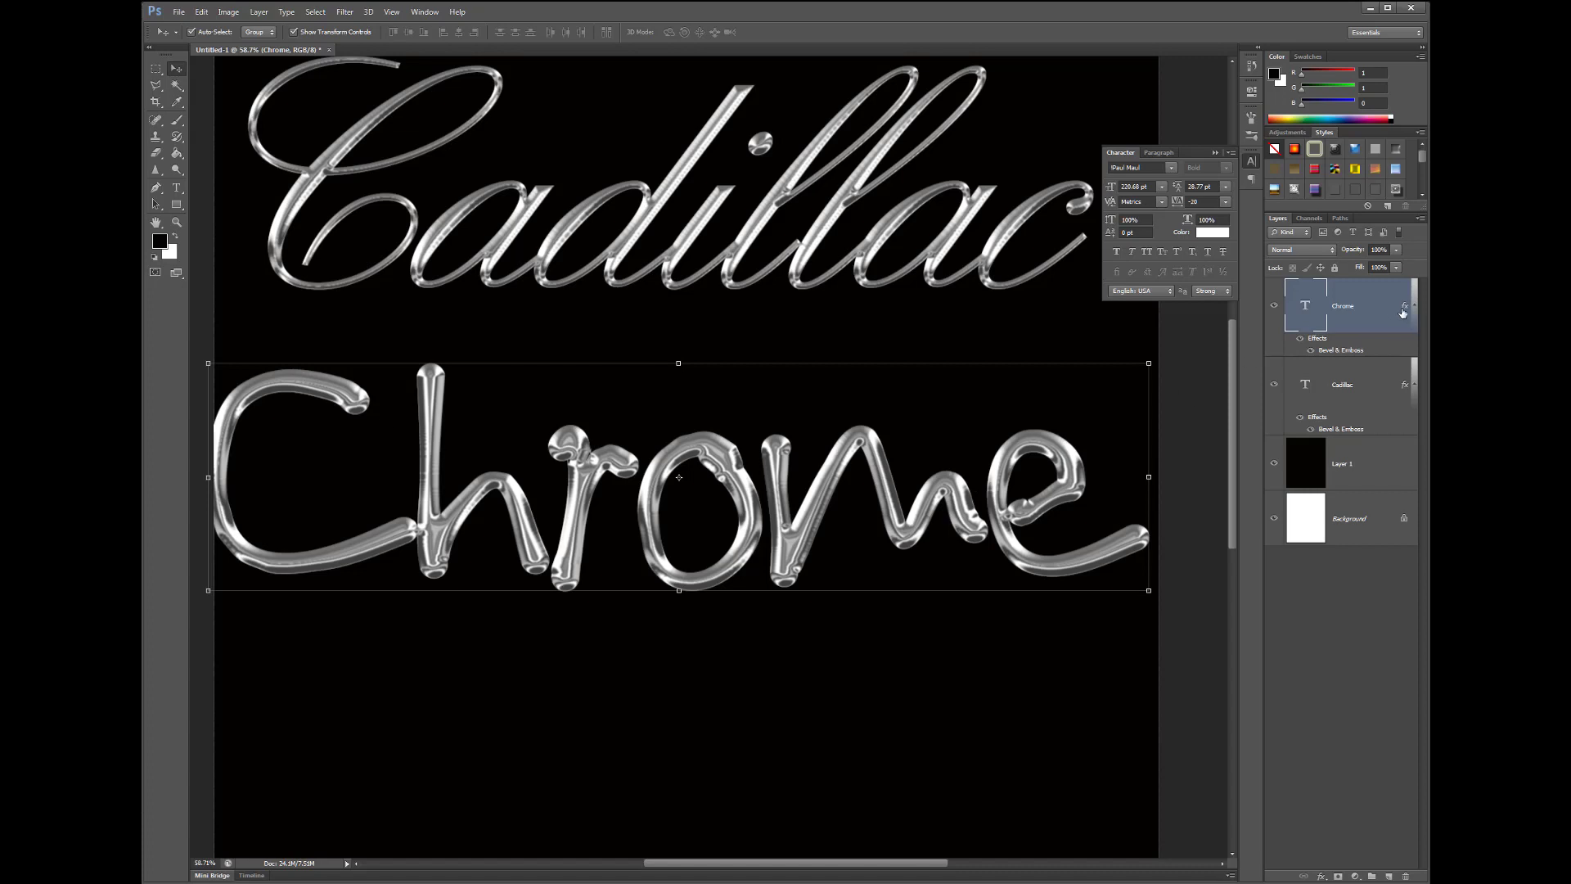
- Open the Chrome layer's Bevel & Emboss settings and lower its depth from 100%
double_click(1396, 318)
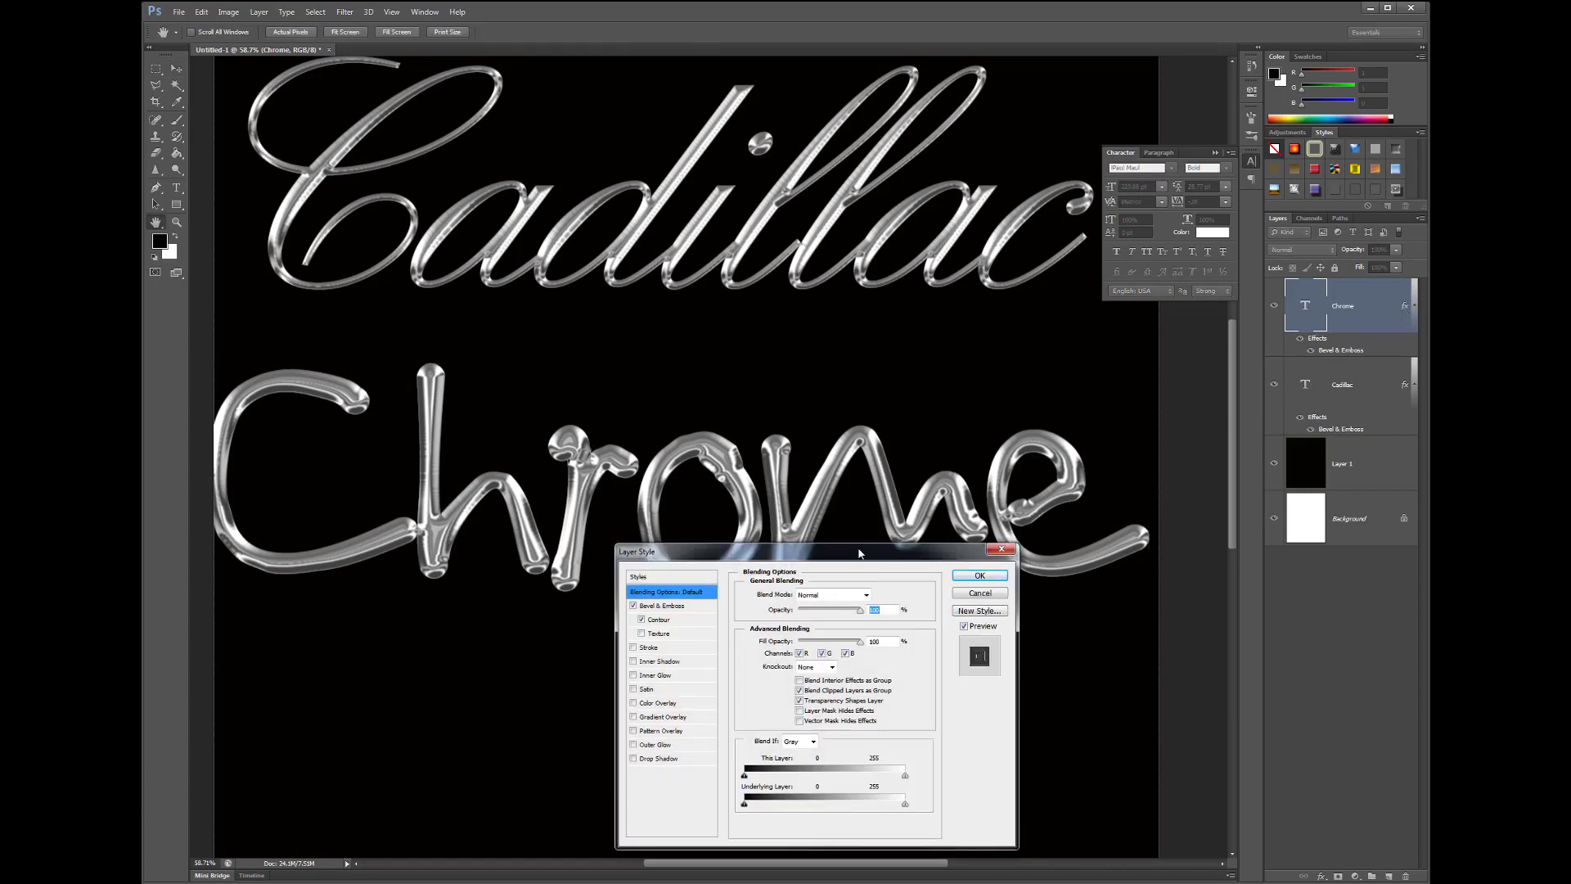
left_click_drag(859, 554, 1105, 43)
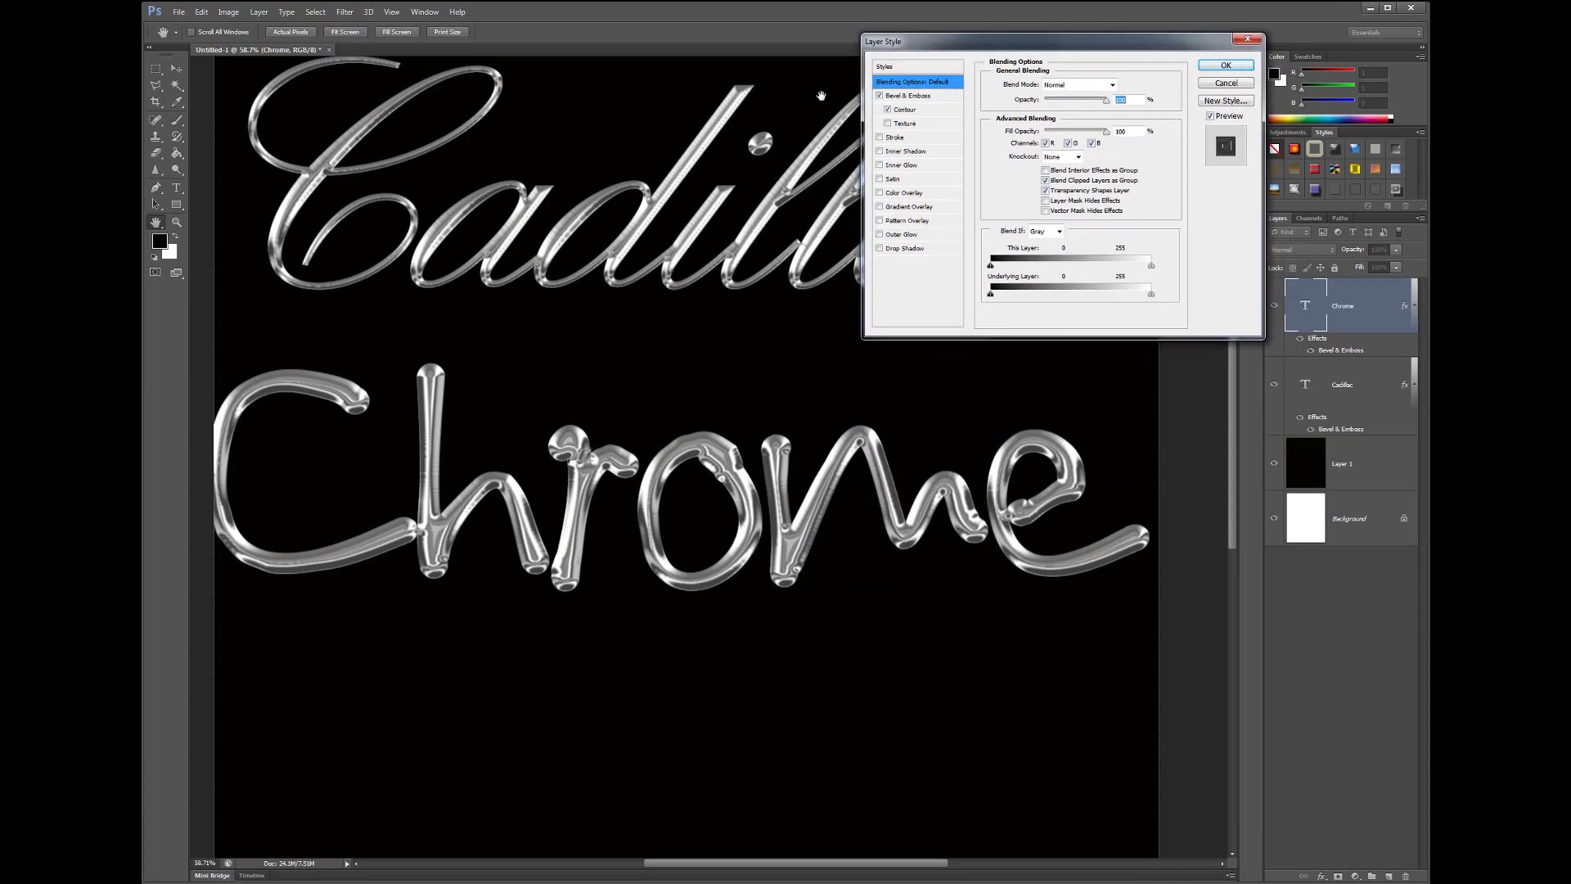
left_click(908, 95)
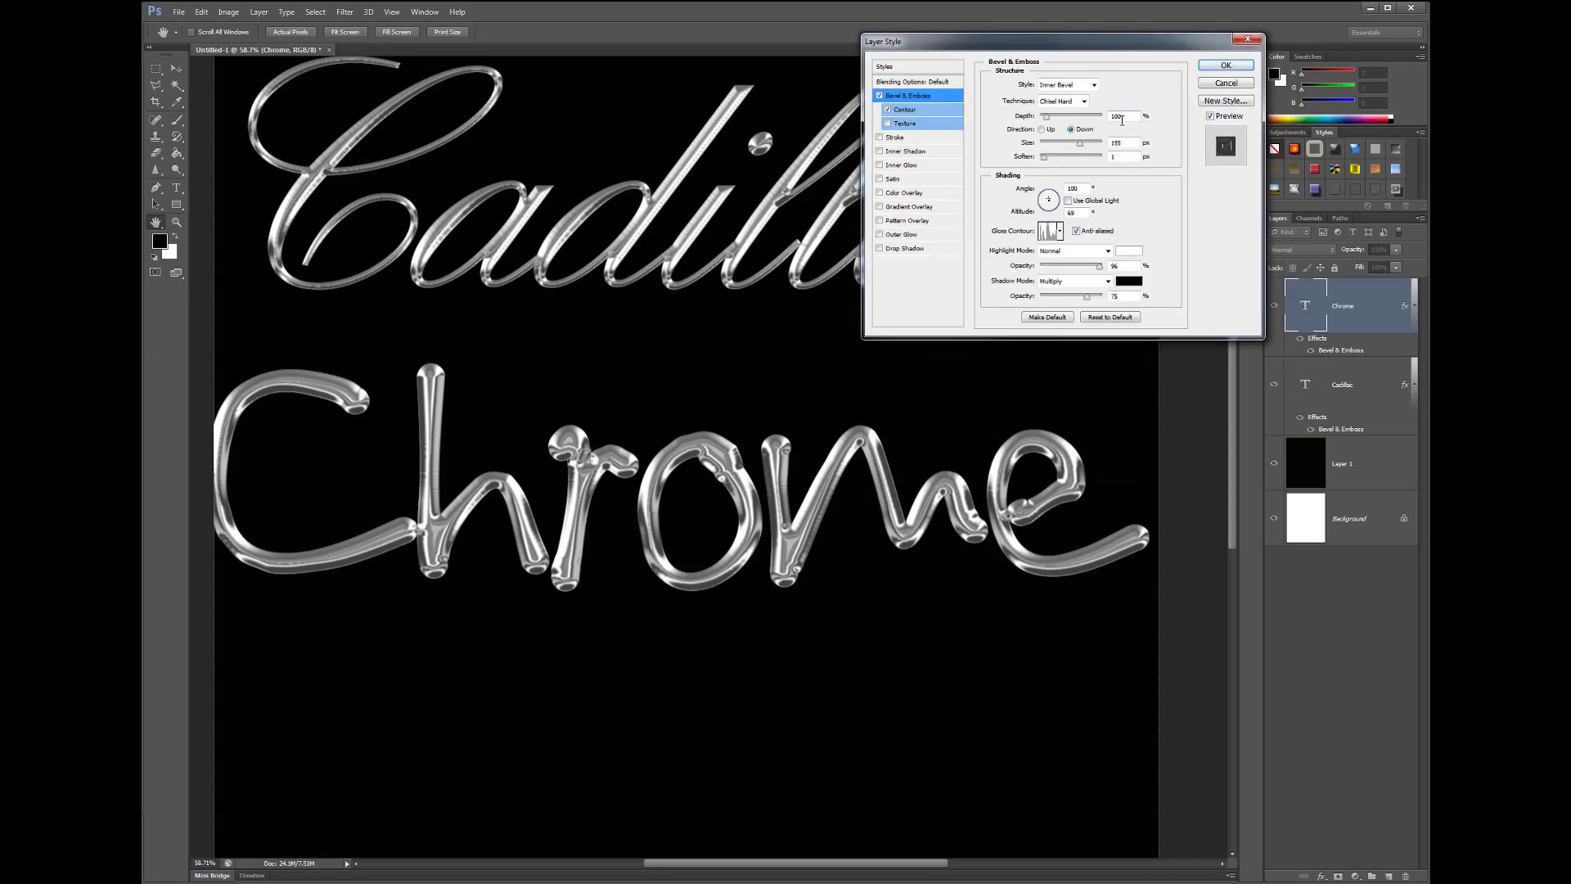
scroll(1126, 119, "down", 5)
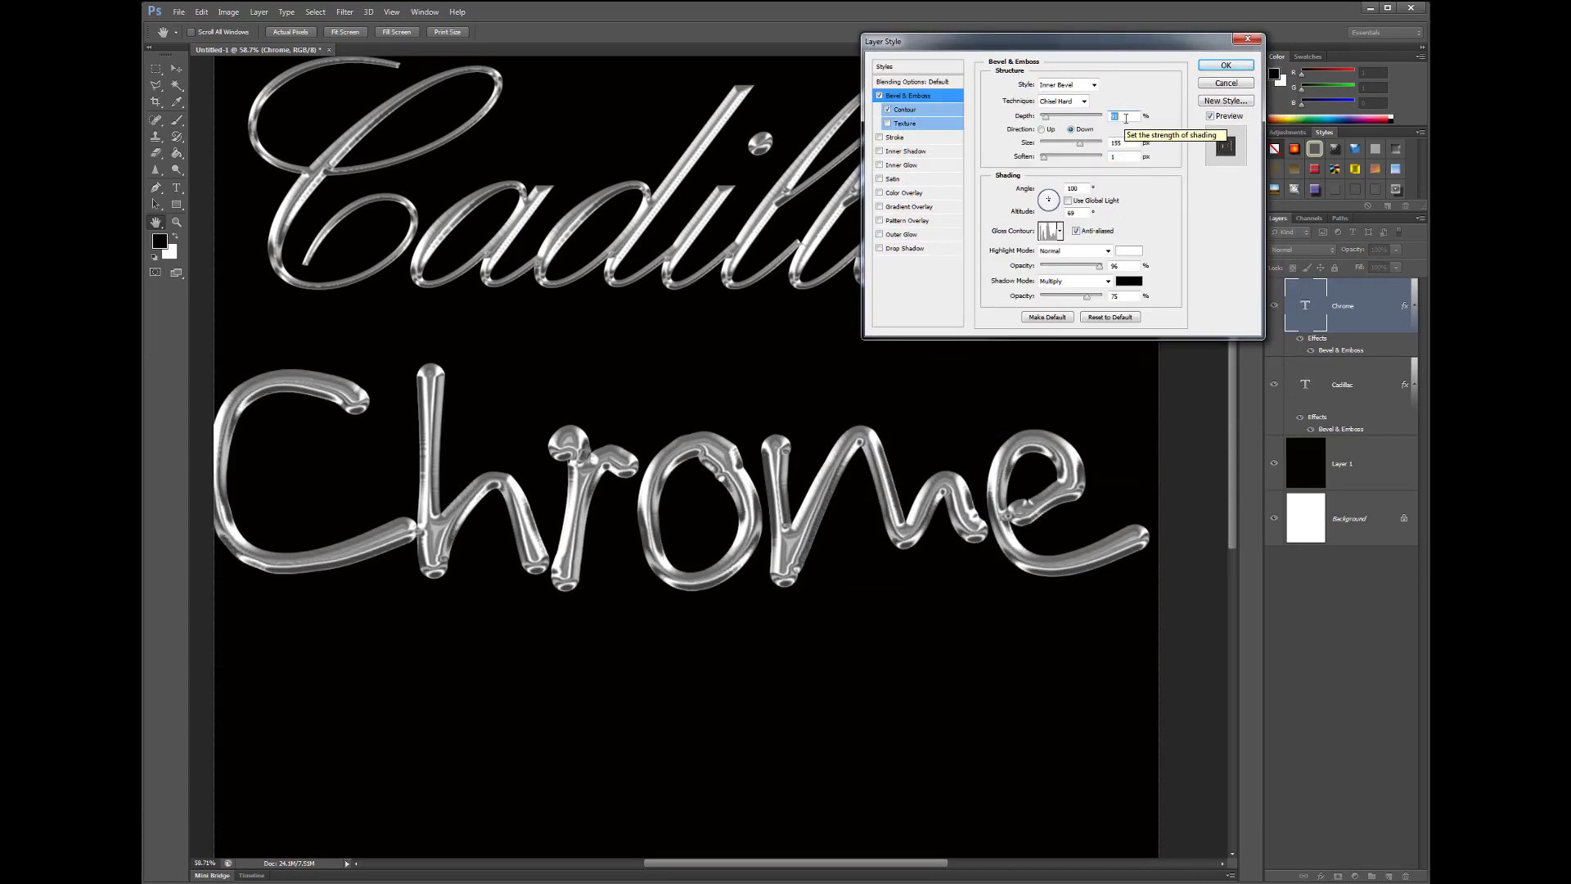
scroll(1126, 119, "down", 8)
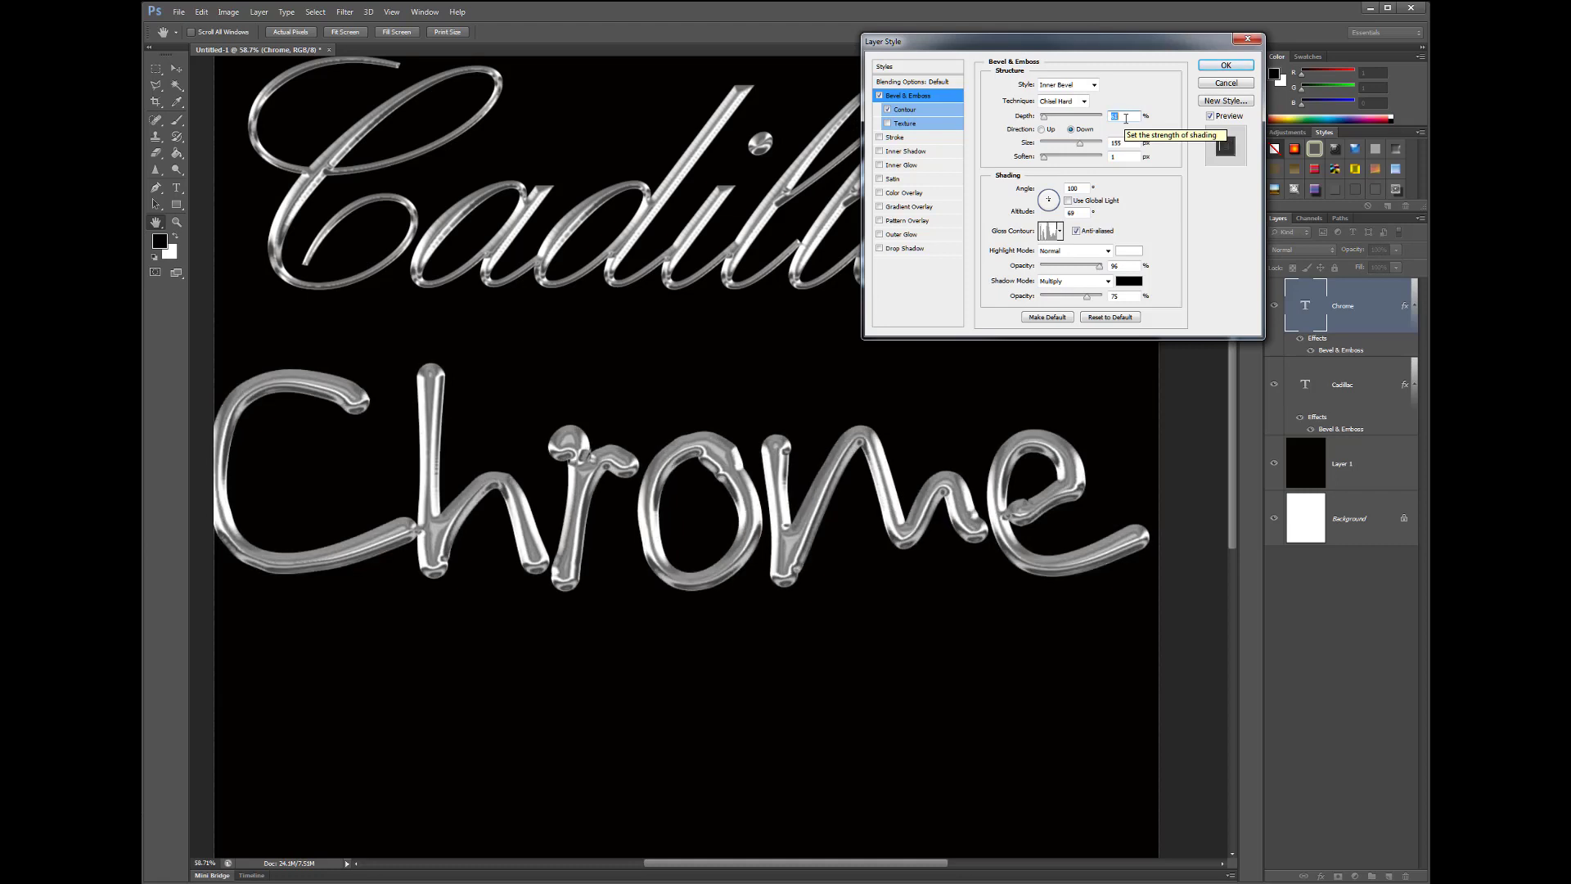
scroll(1126, 119, "down", 4)
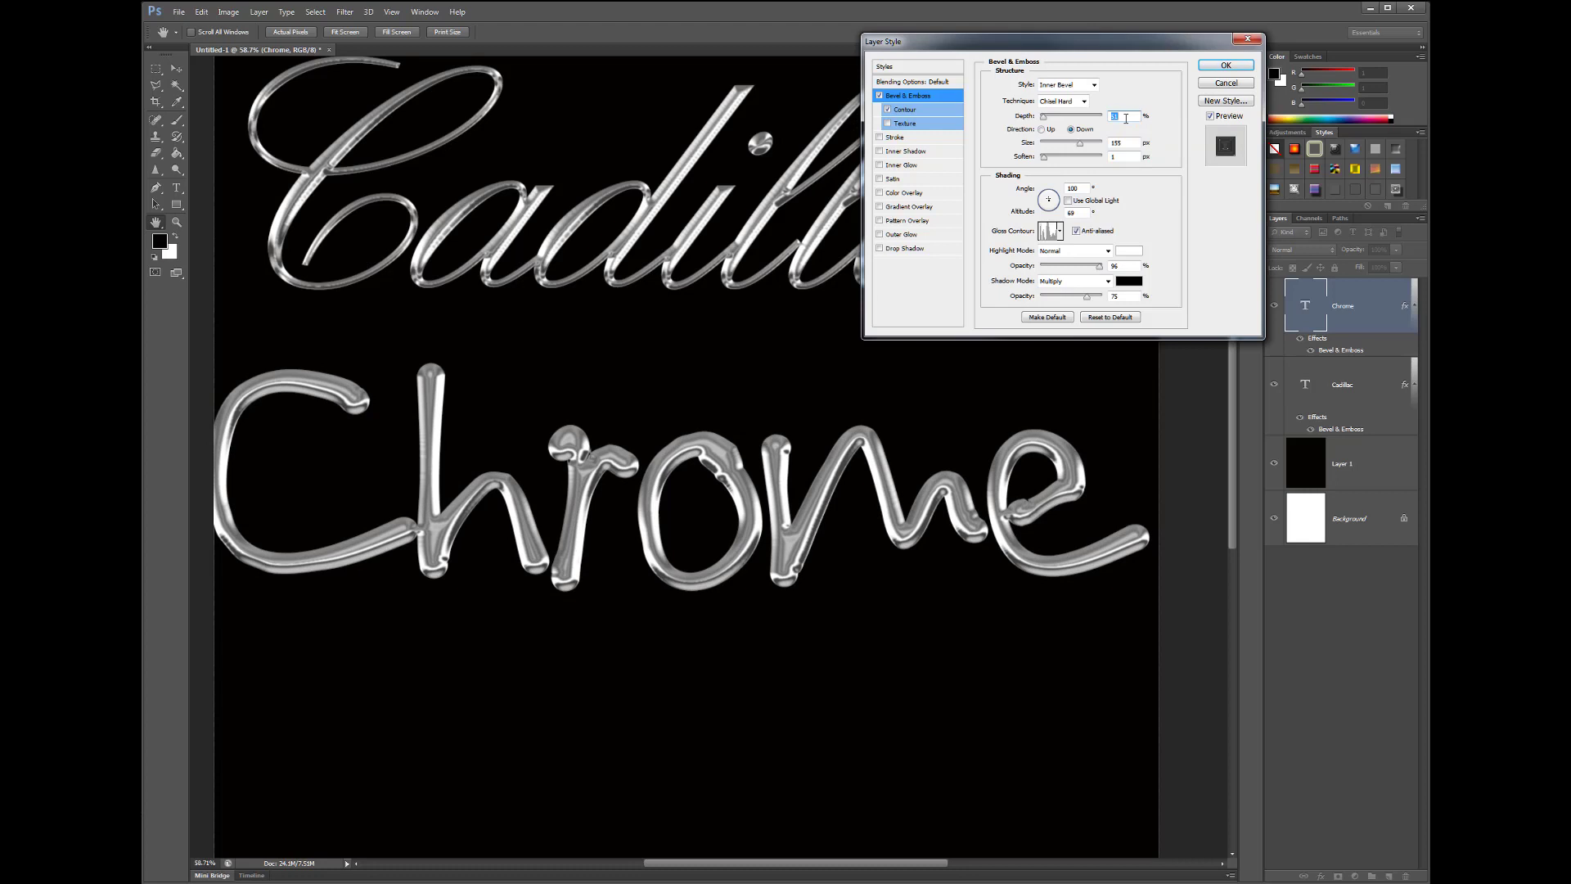
scroll(1126, 119, "down", 4)
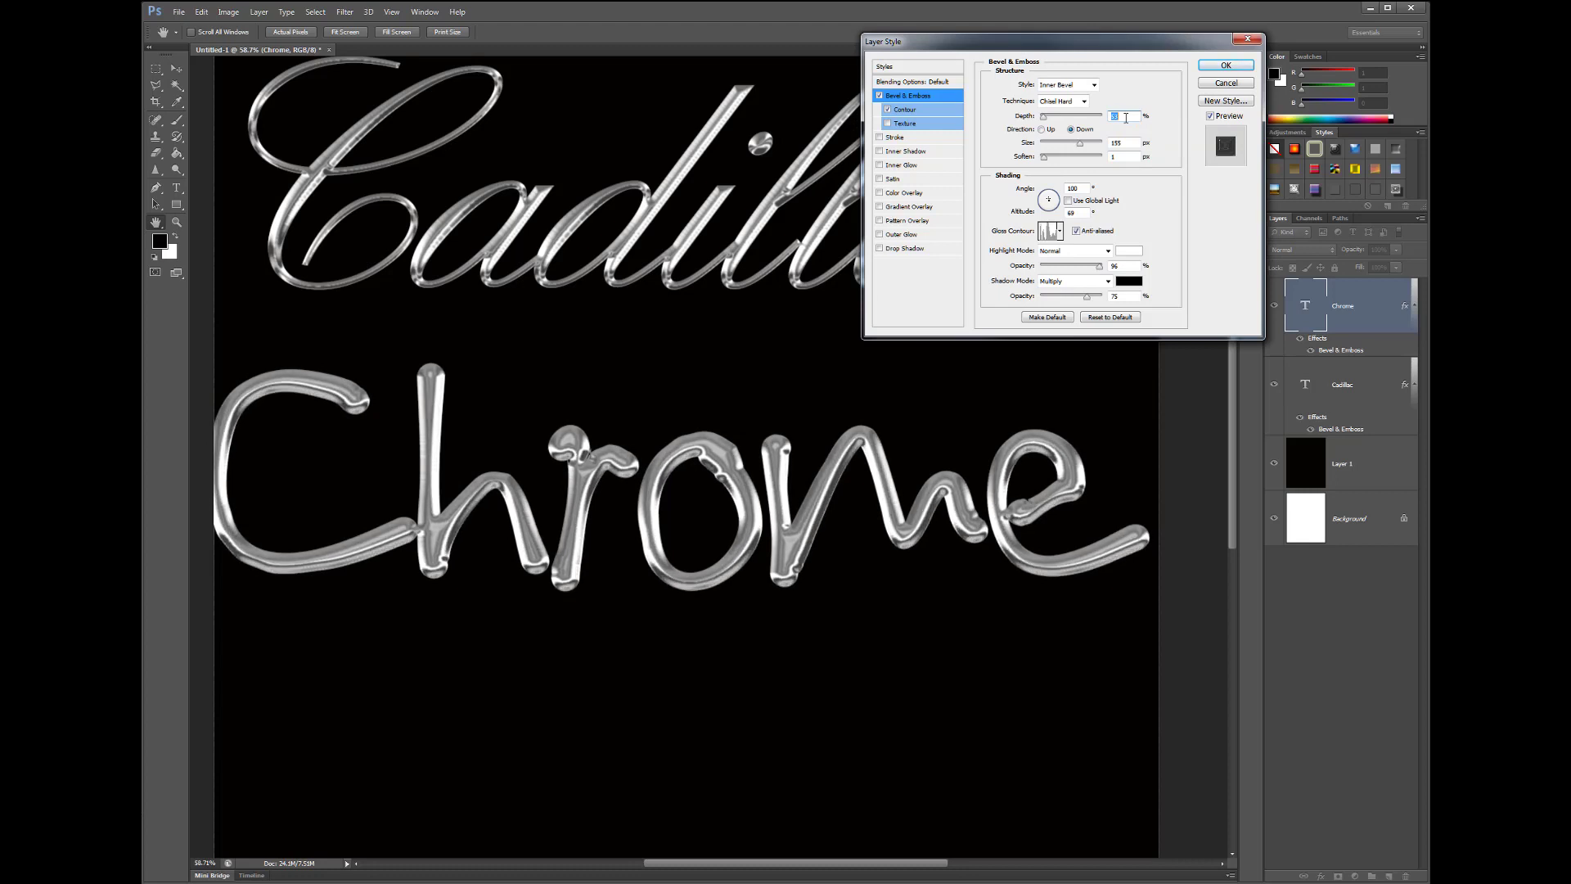
scroll(1126, 119, "down", 3)
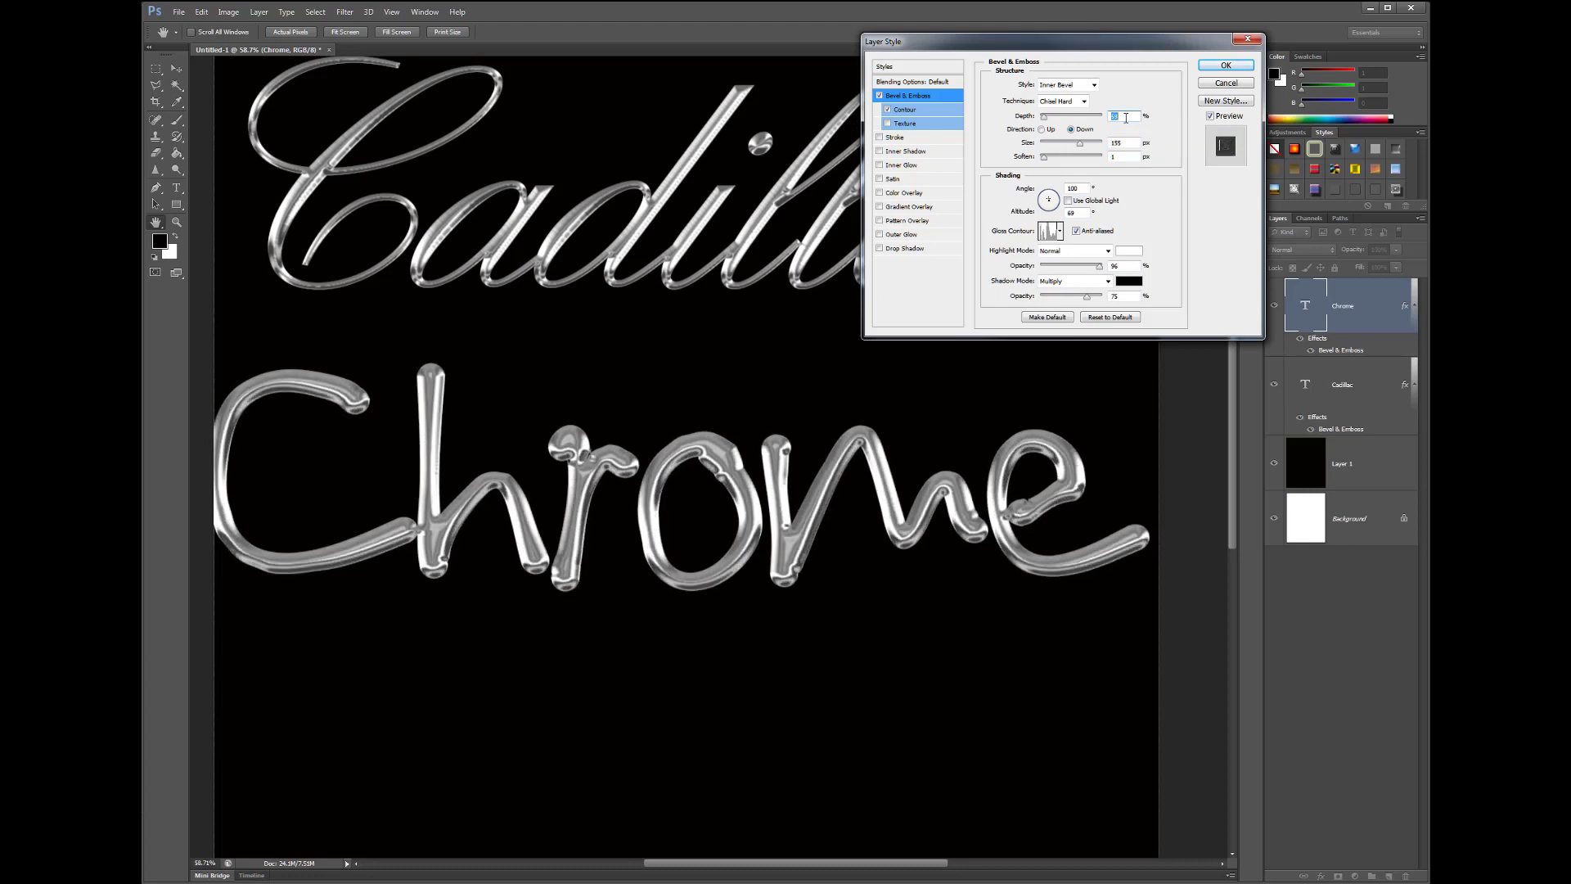
- In the bevel's Contour settings, nudge the Range value up and down to refine the shading
left_click(905, 110)
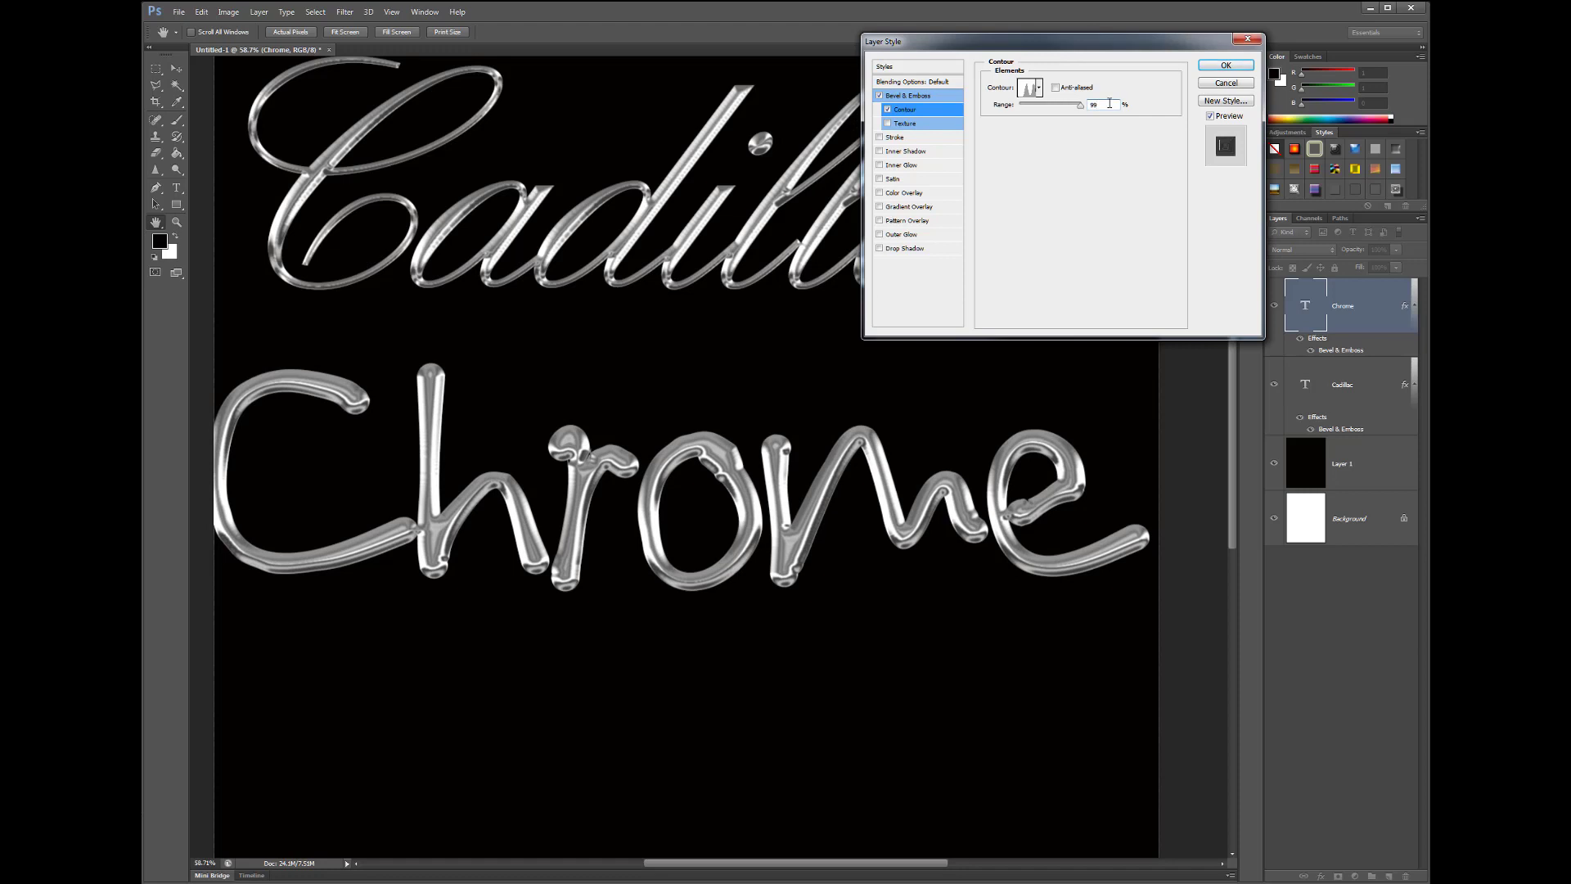
scroll(1109, 104, "down", 5)
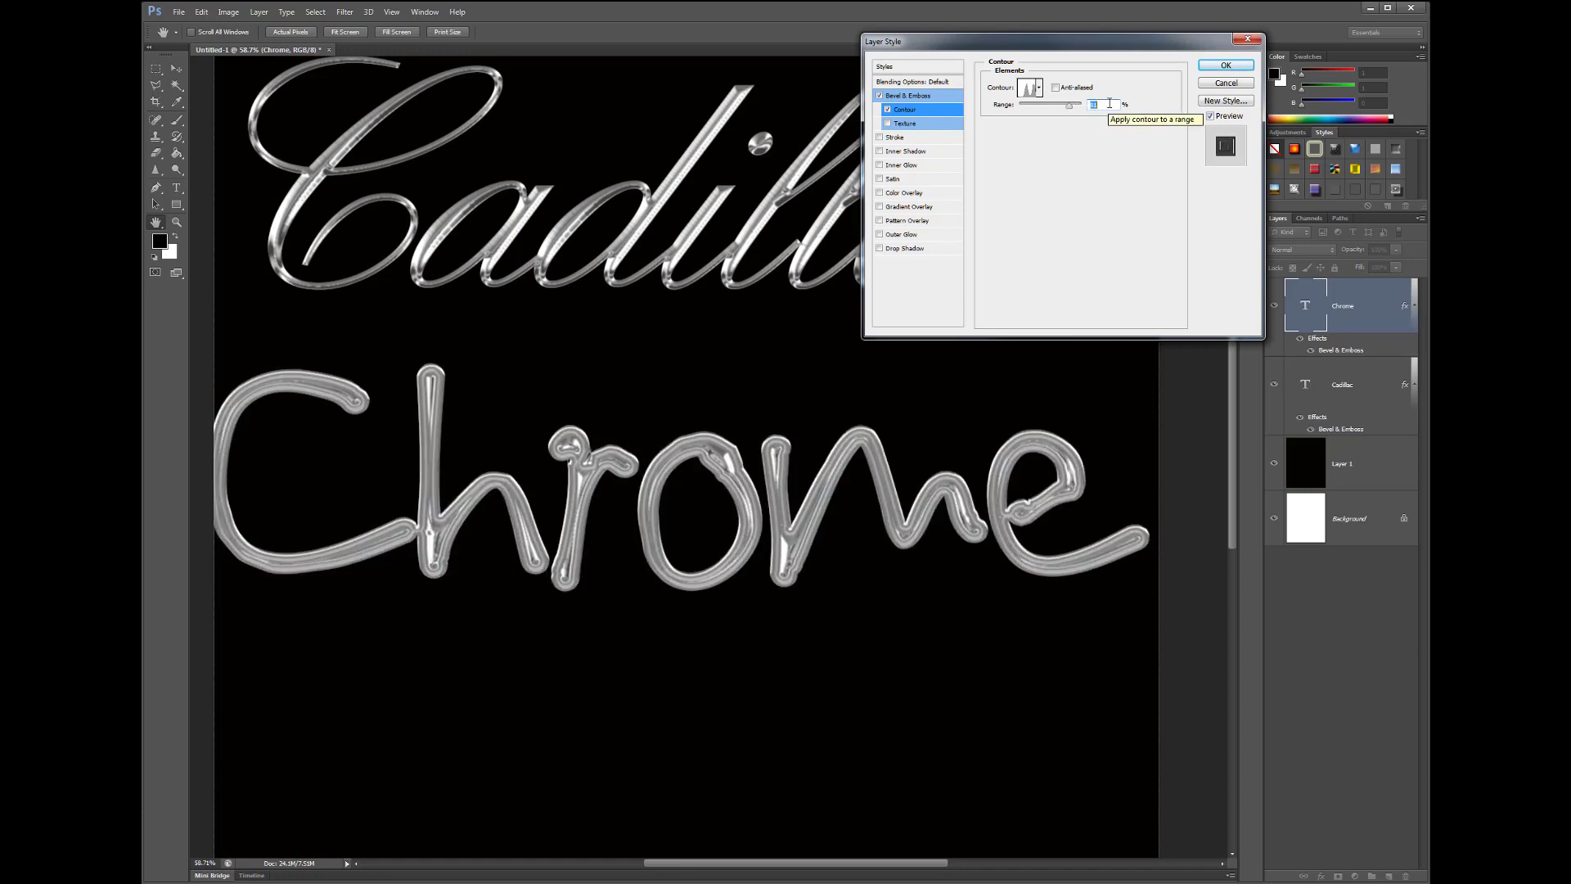
scroll(1109, 104, "up", 3)
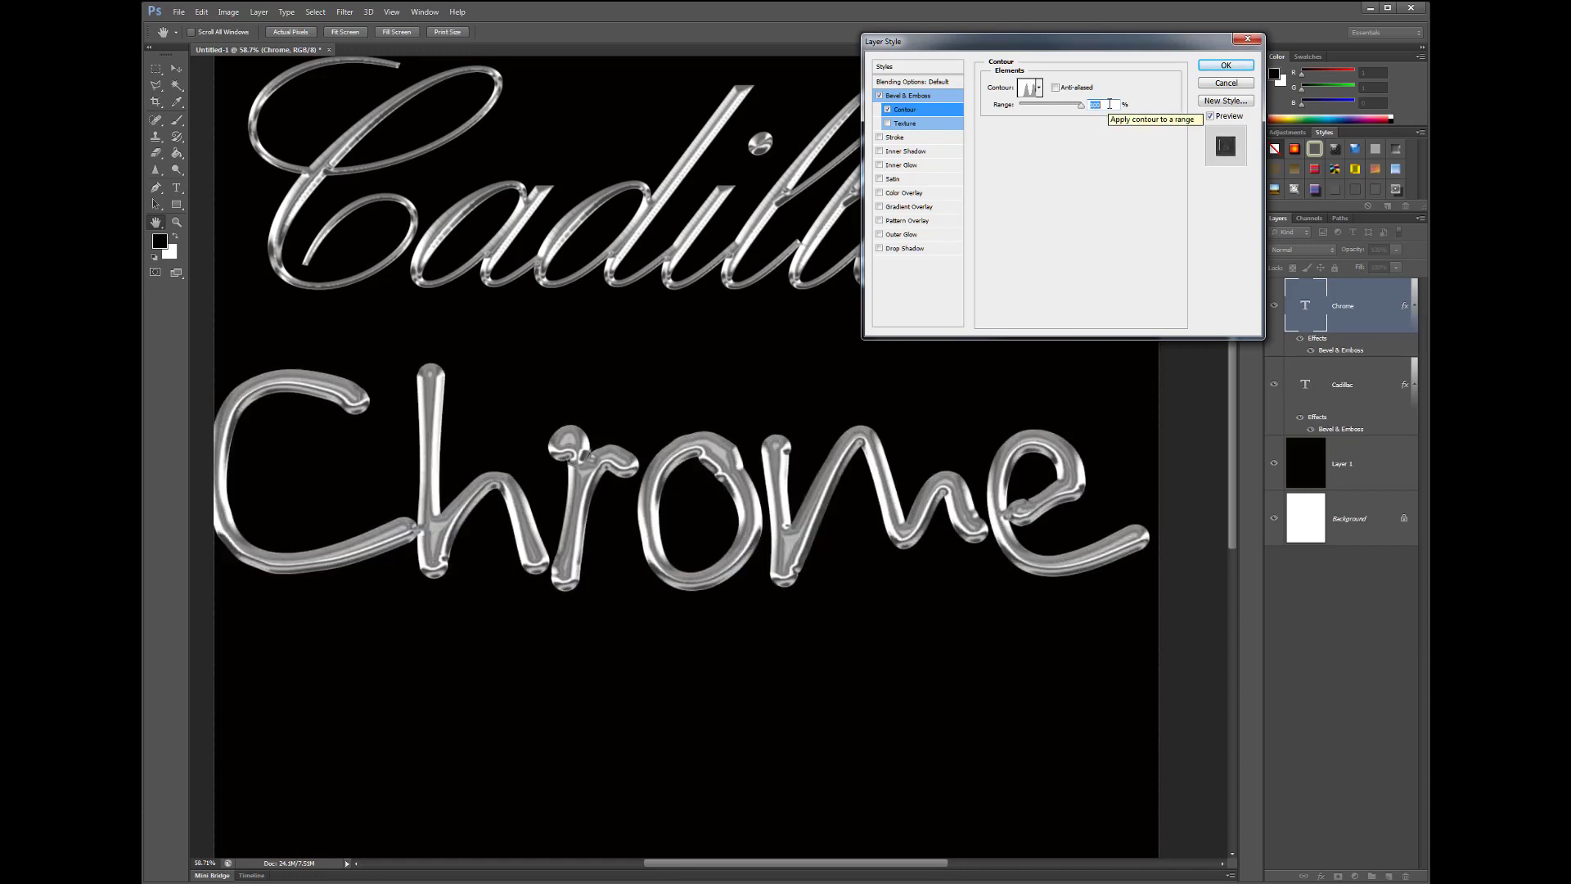
scroll(1109, 104, "down", 6)
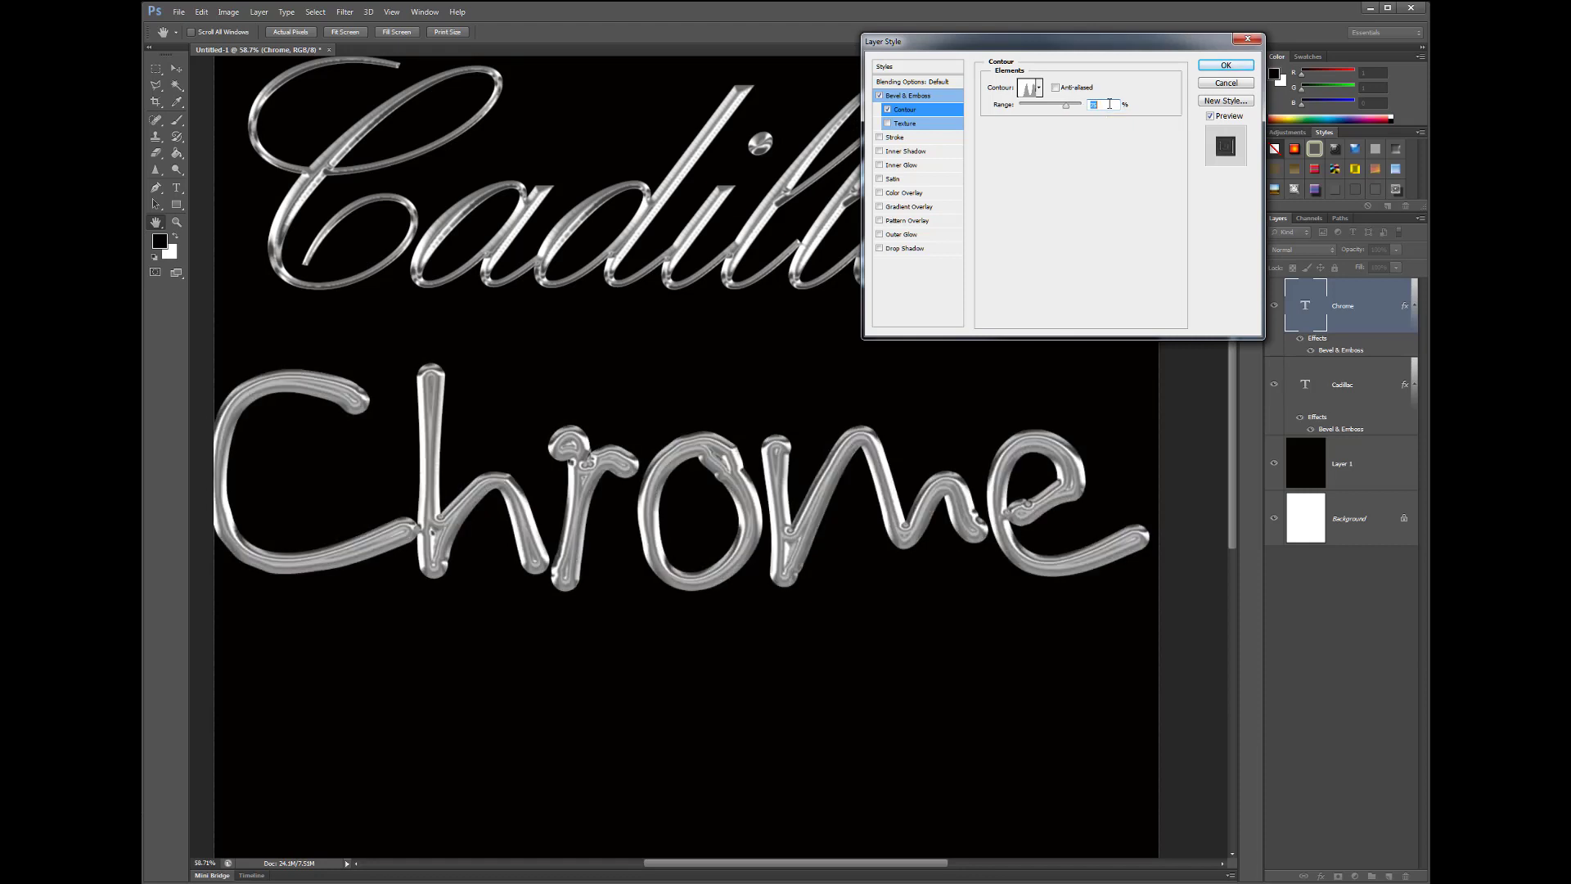
scroll(1110, 104, "down", 2)
scroll(1110, 104, "up", 2)
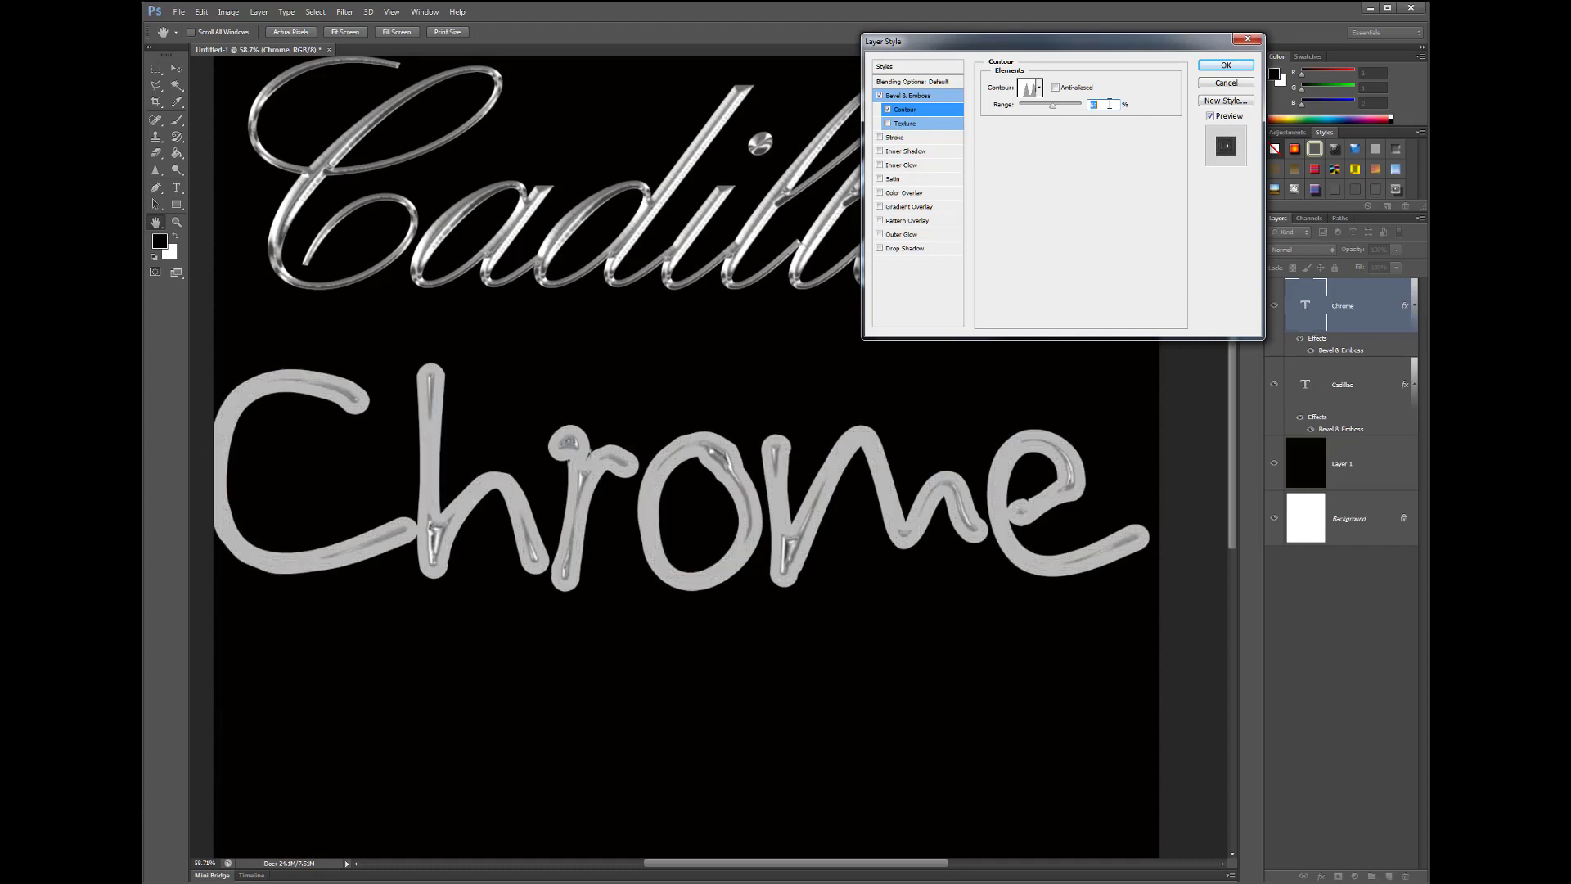
key("Up")
key("Up")
key("Up")
key("Up")
key("Up")
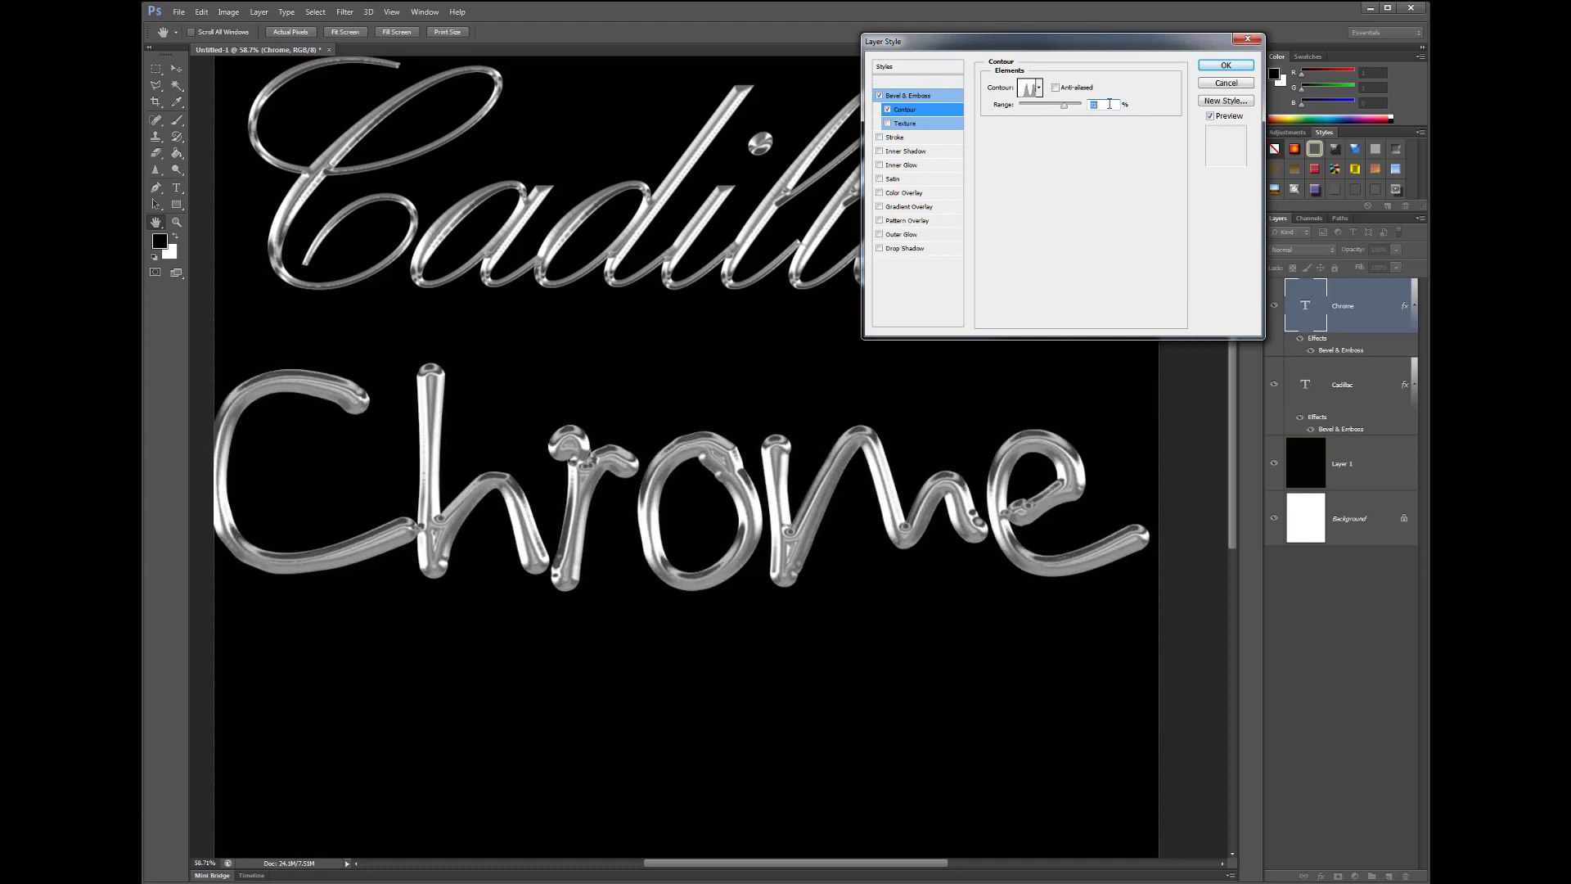
key("Up")
key("Up")
key("Up")
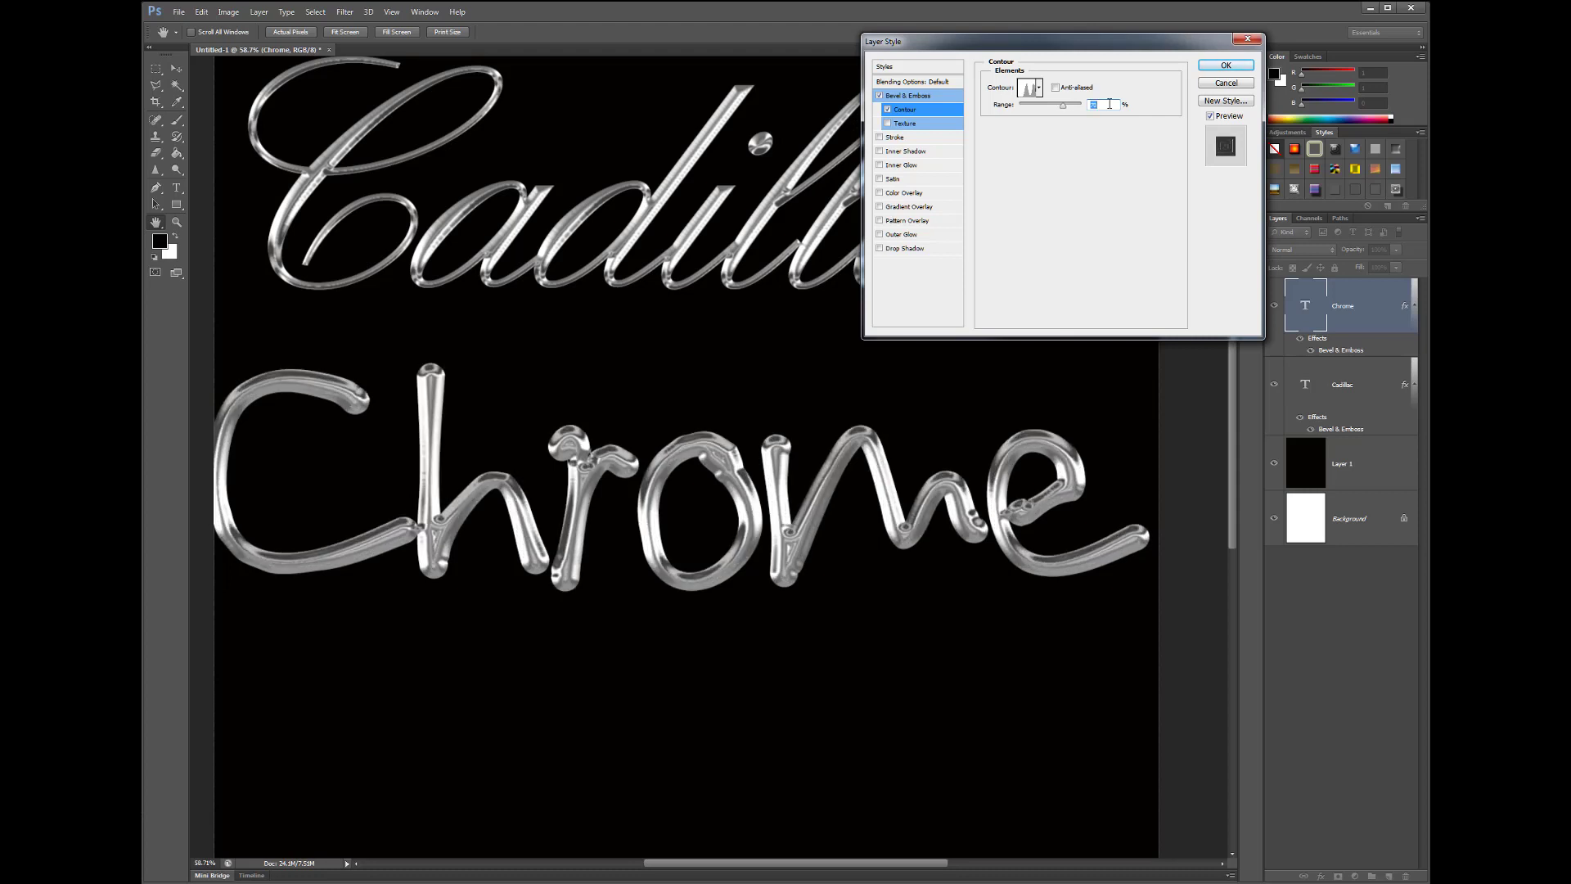
key("Up")
key("Down")
key("Up")
- Back in Bevel & Emboss, set the light angle to 91° and adjust the altitude
left_click(912, 95)
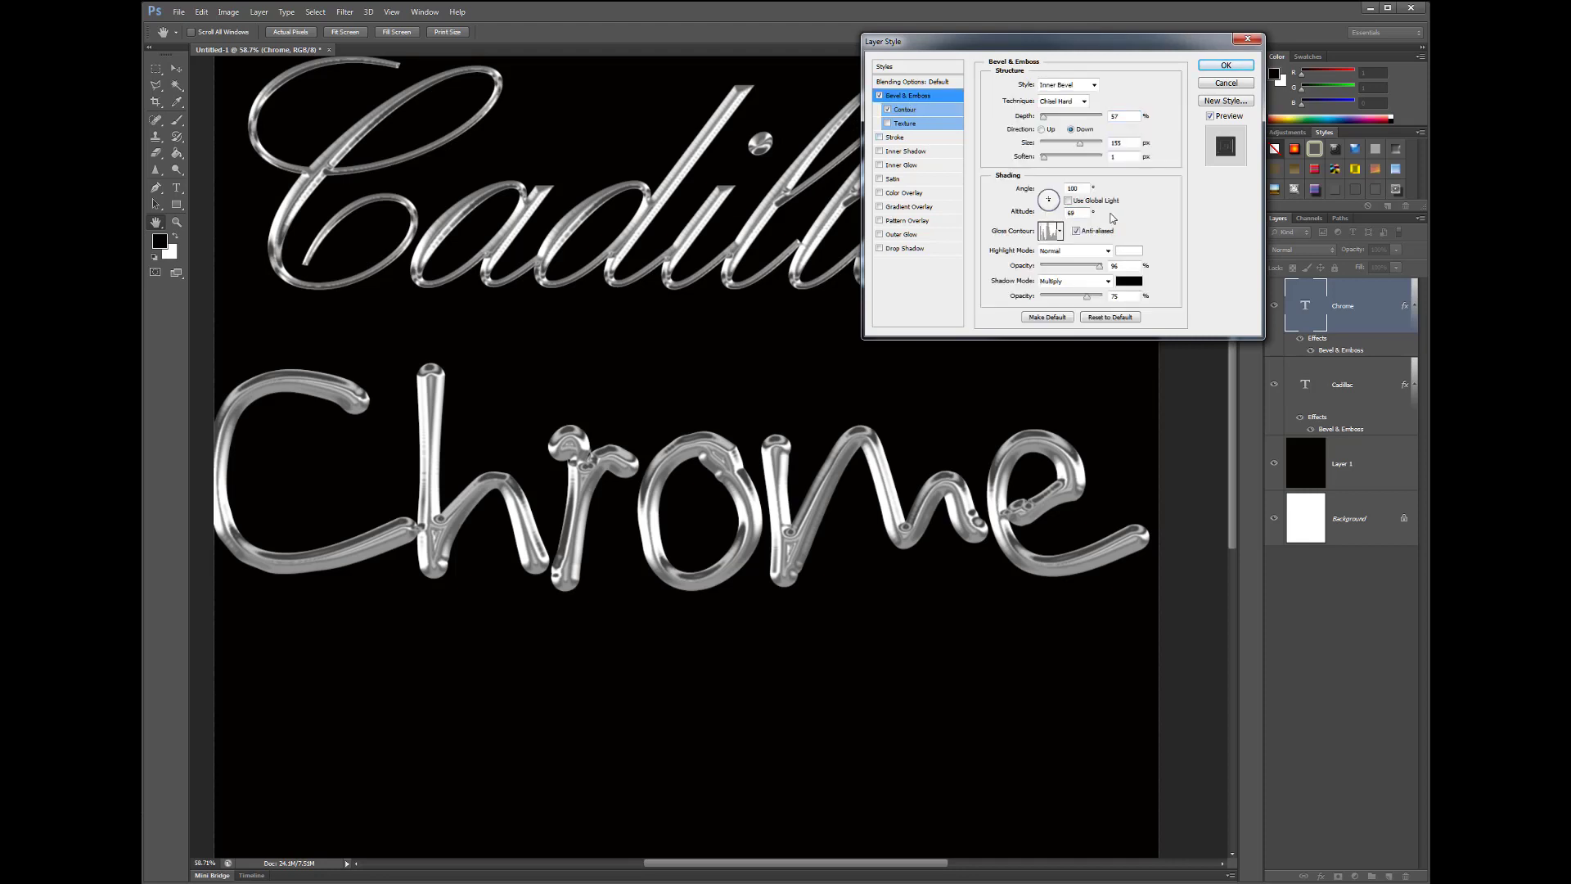
scroll(1085, 187, "up", 5)
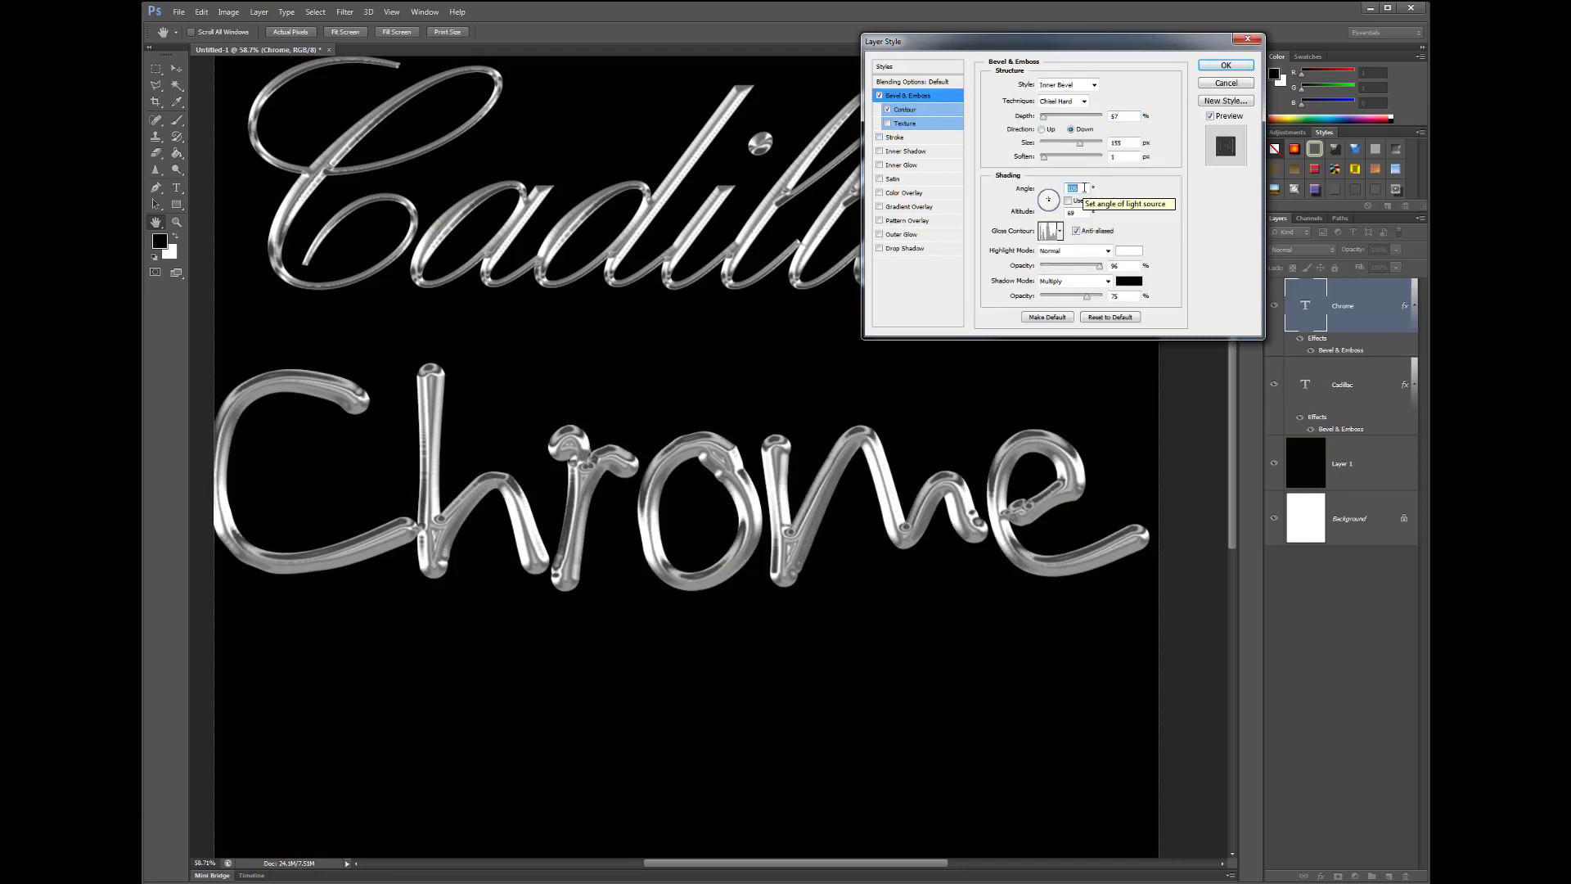
scroll(1084, 188, "down", 3)
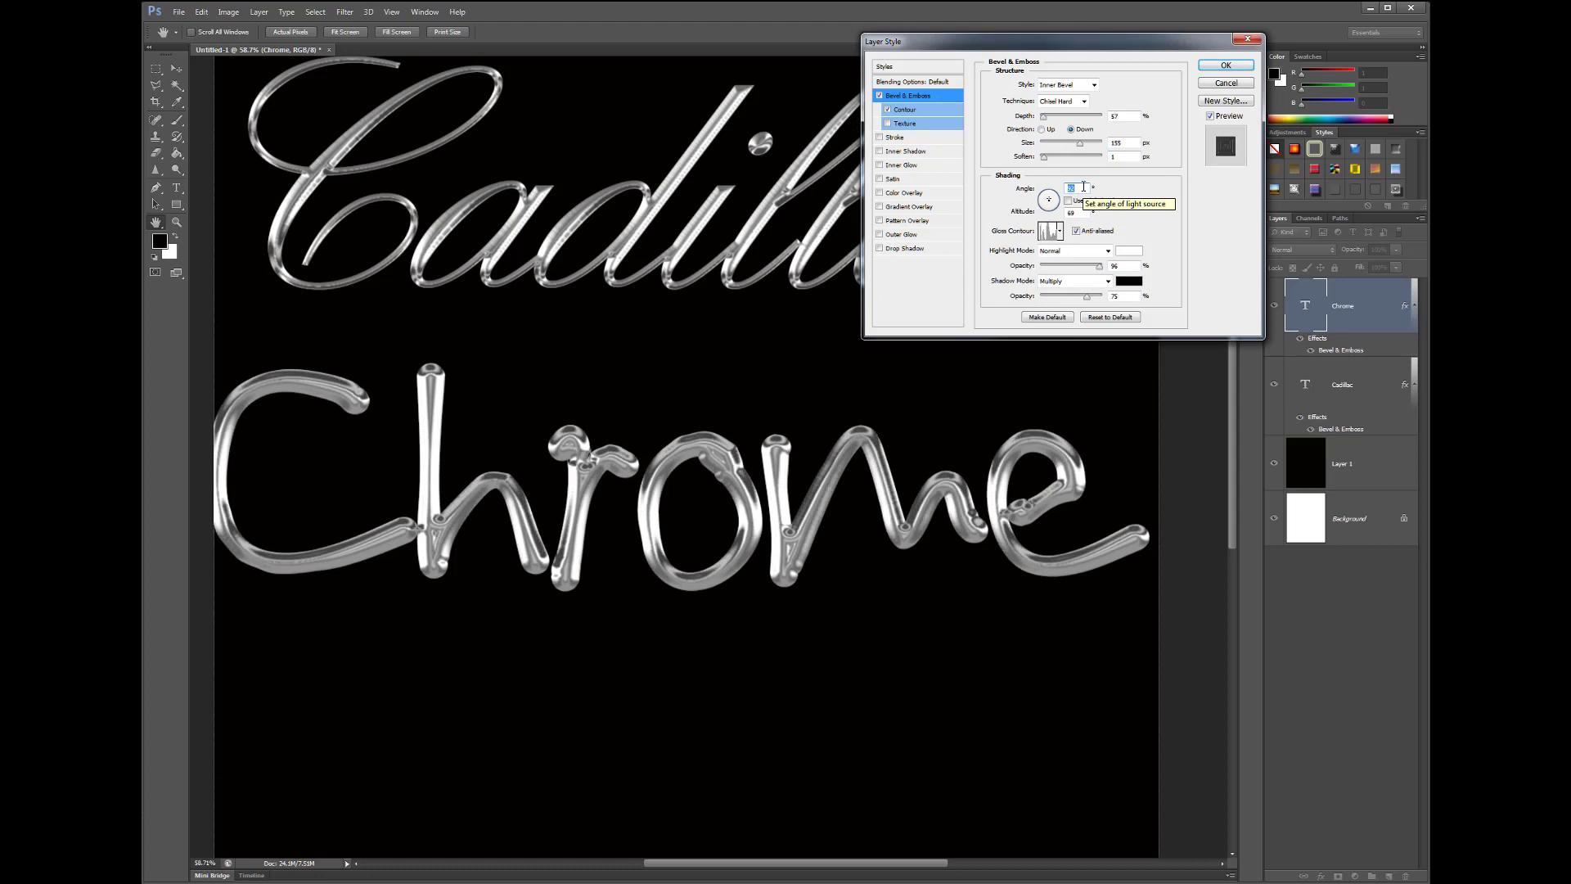
scroll(1085, 187, "down", 1)
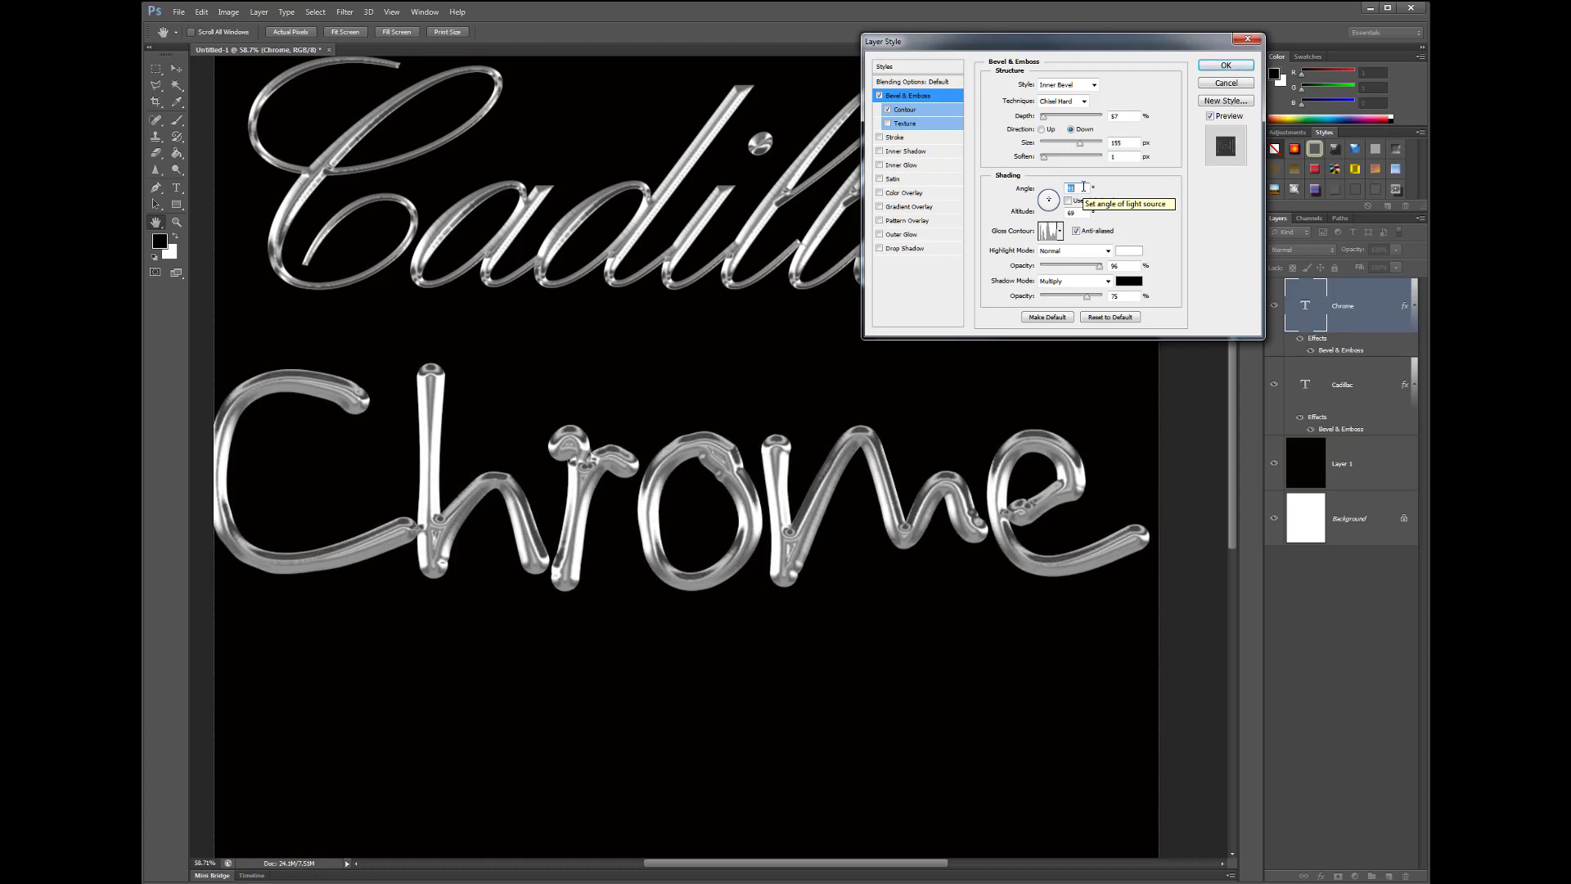
left_click(1077, 215)
scroll(1077, 214, "down", 2)
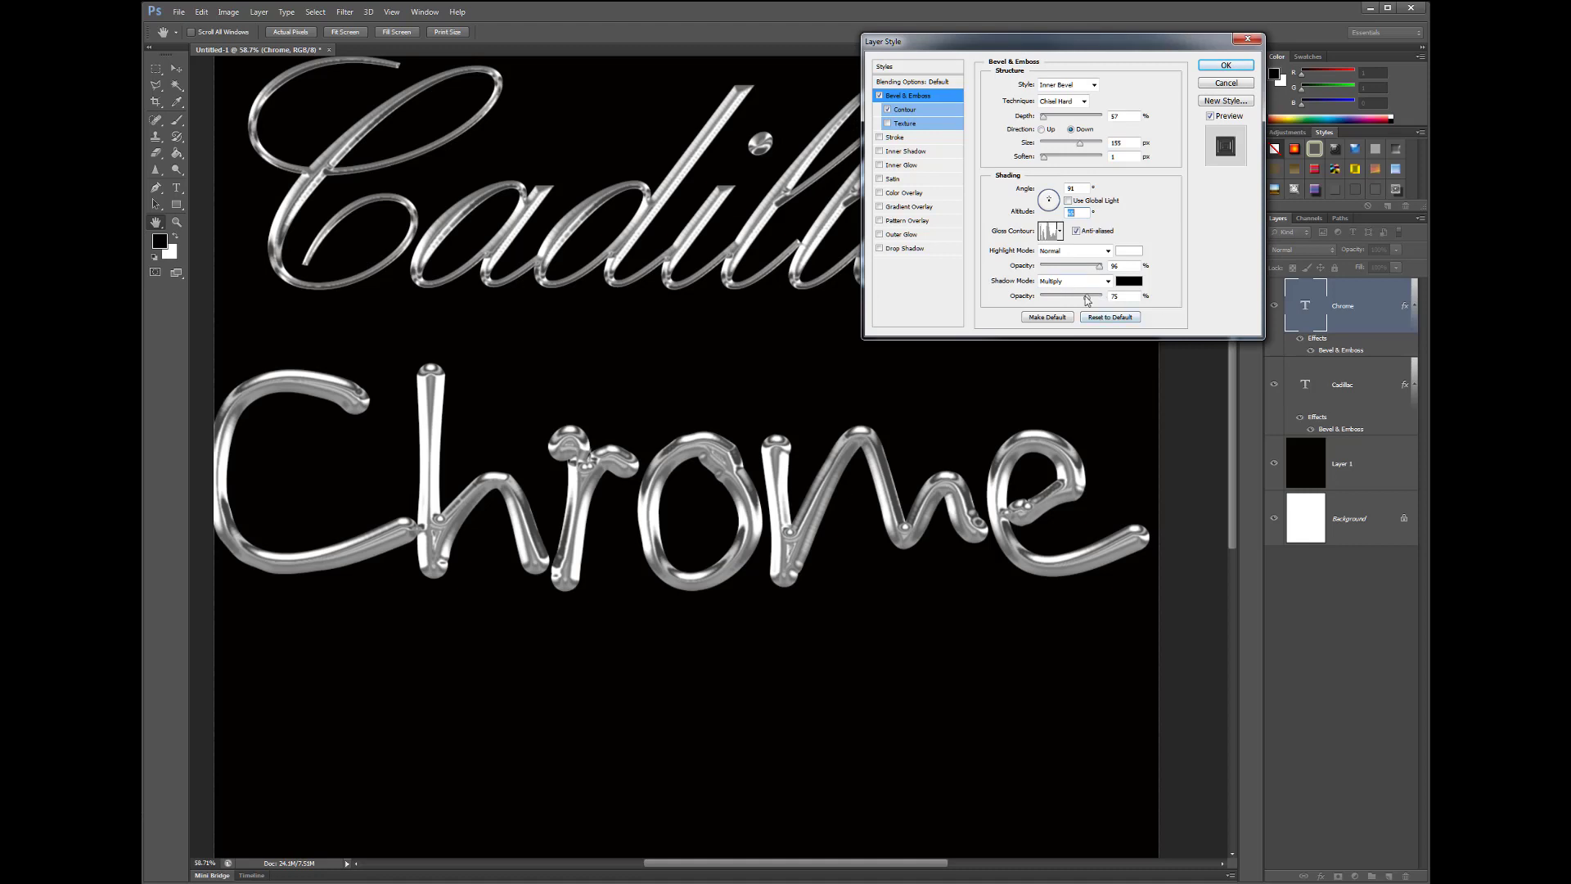
- Raise the shadow opacity, set Shadow Mode to Normal and Highlight Opacity to 100%
left_click_drag(1090, 301, 1112, 302)
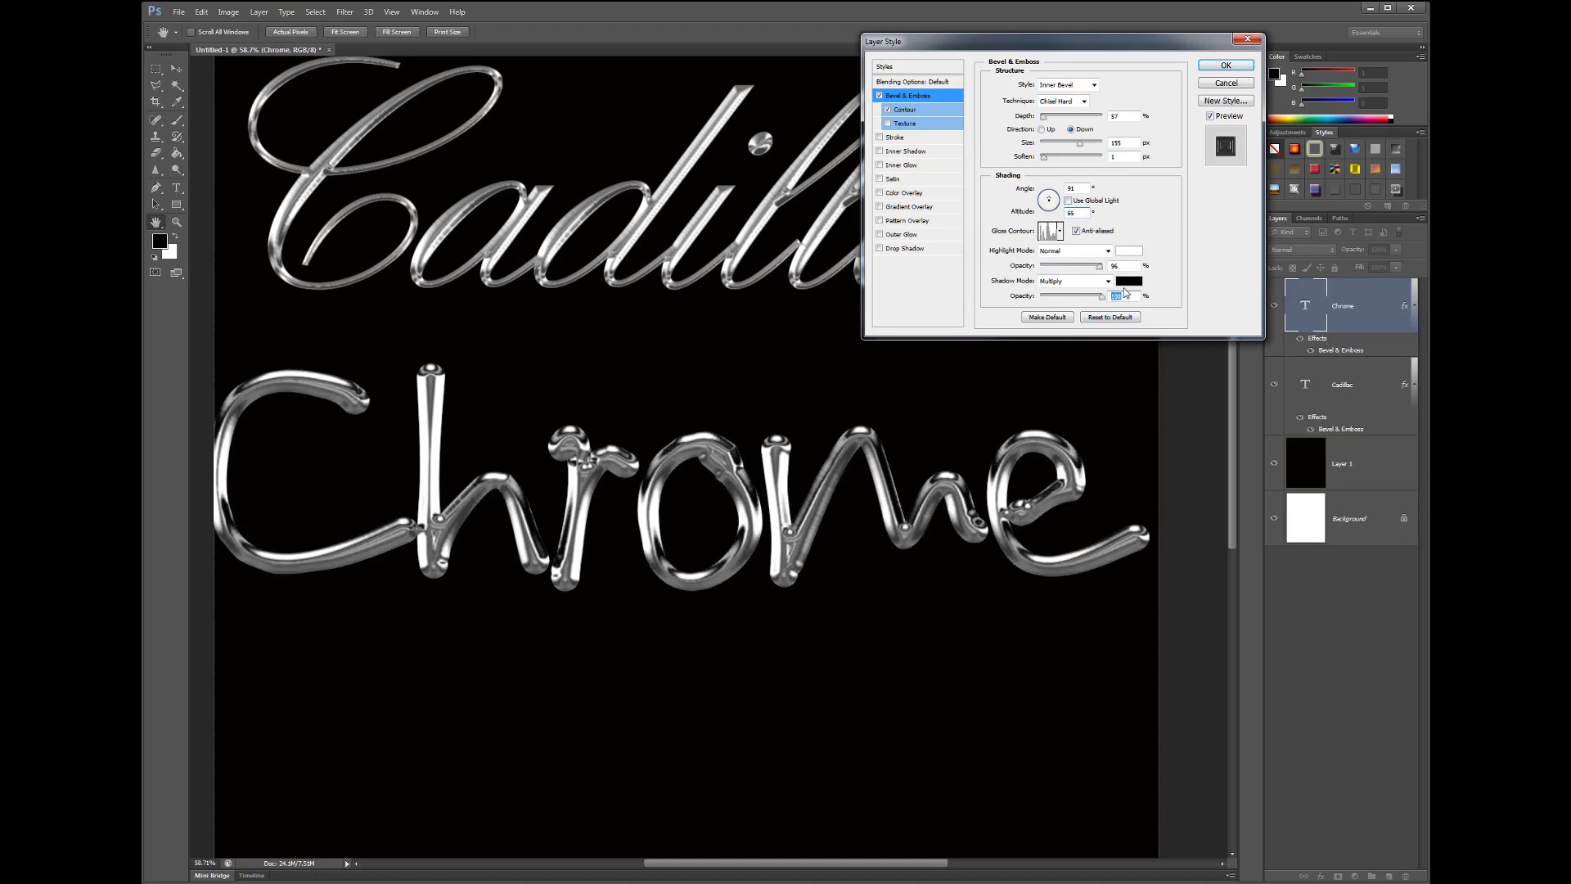
left_click(1109, 283)
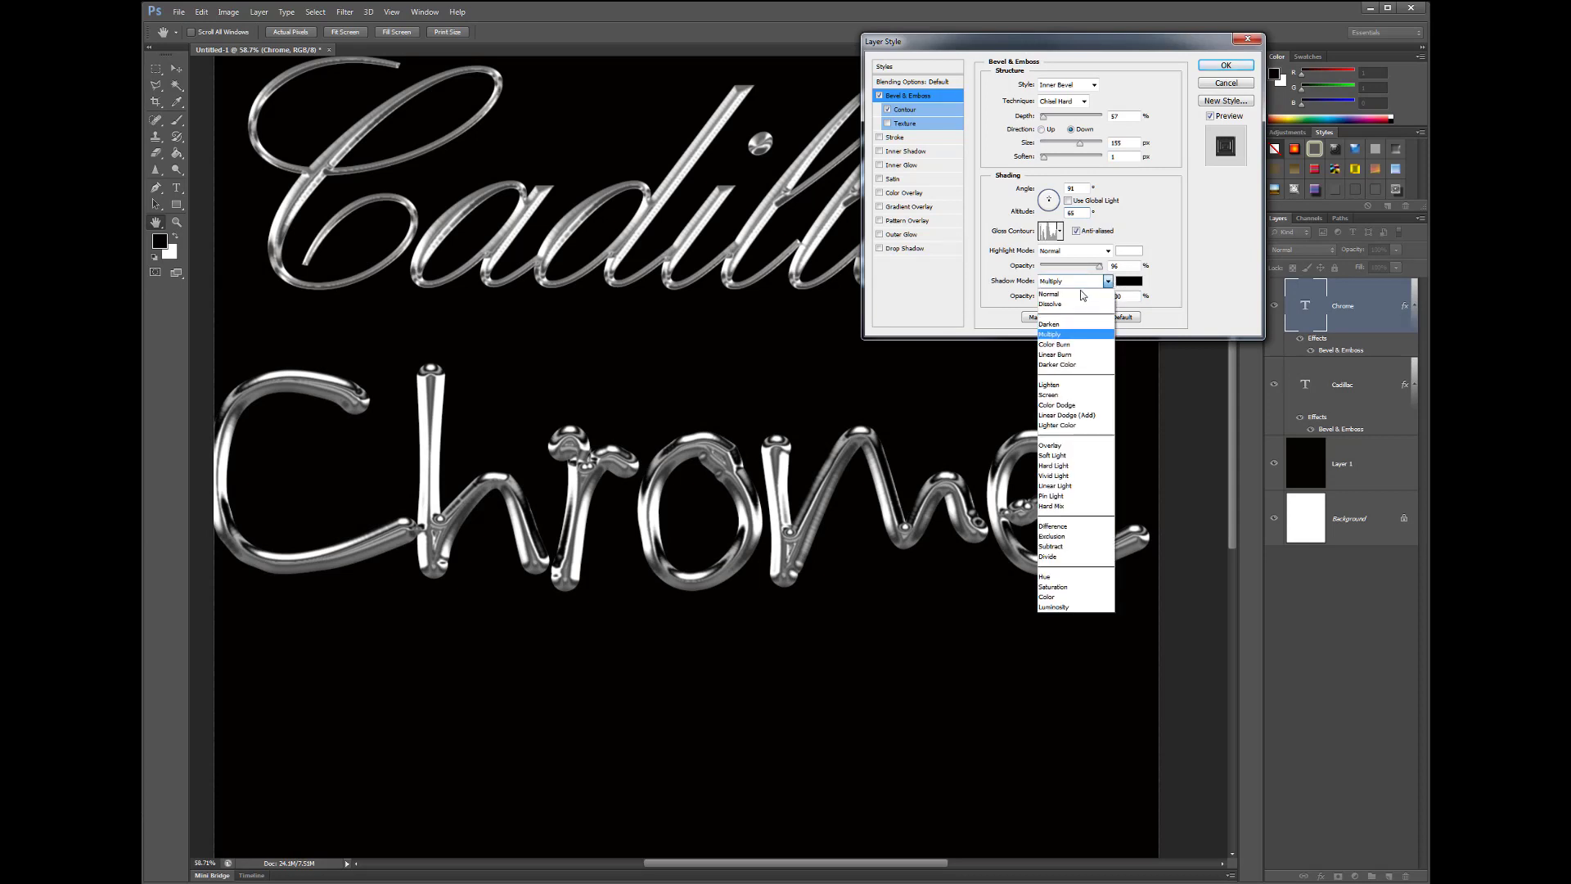
left_click(1079, 281)
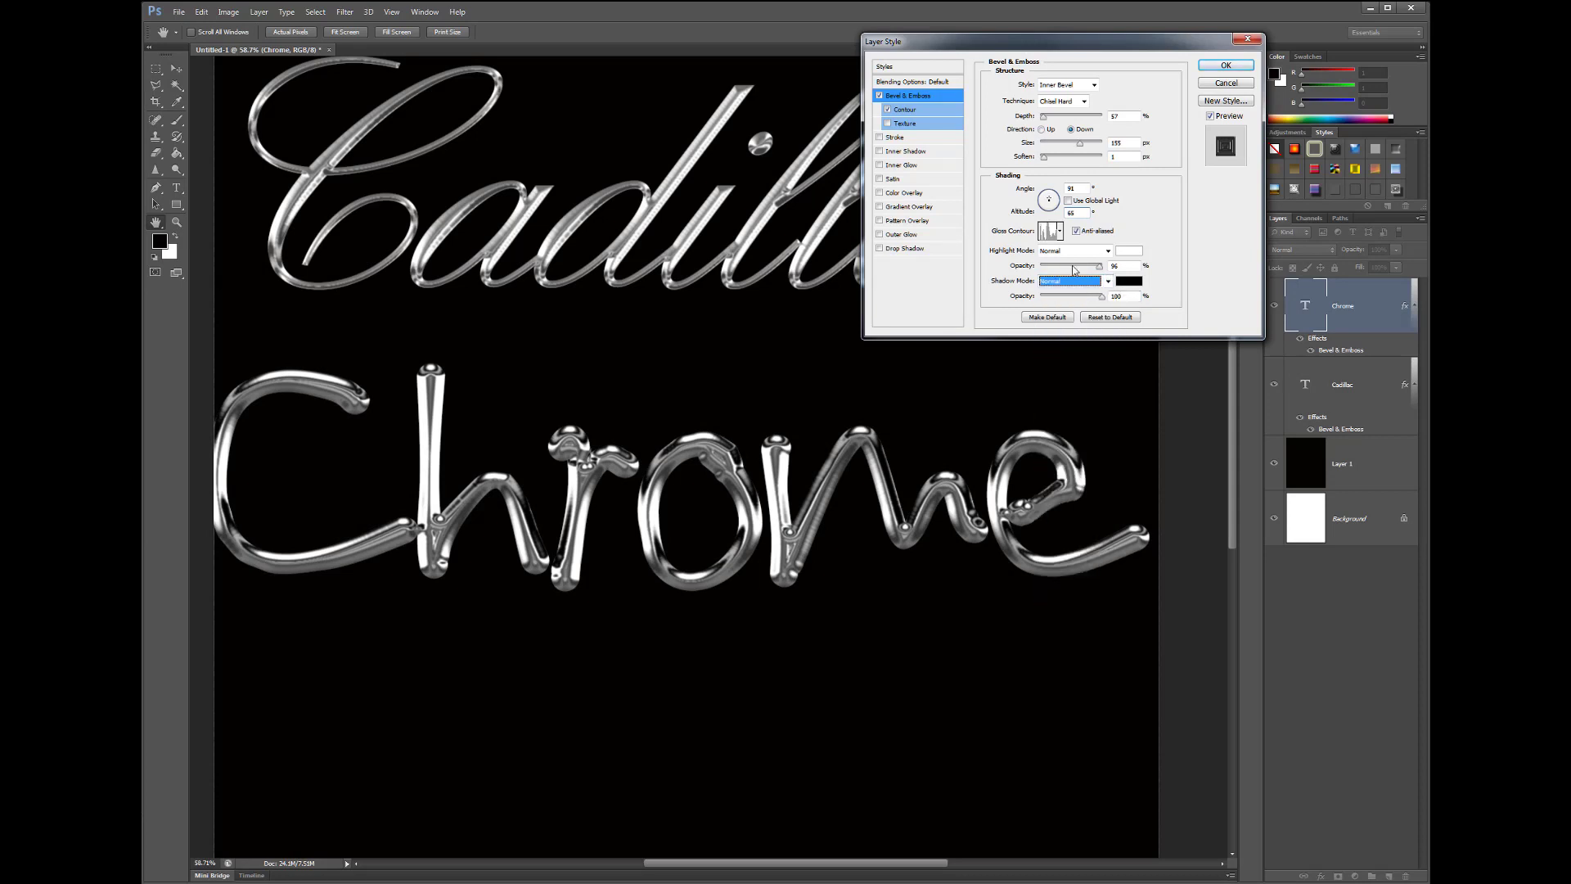
left_click_drag(1099, 270, 1111, 269)
left_click(1078, 238)
- Apply the Chrome layer style and nudge the Chrome text slightly to the right
left_click(1226, 64)
left_click(176, 69)
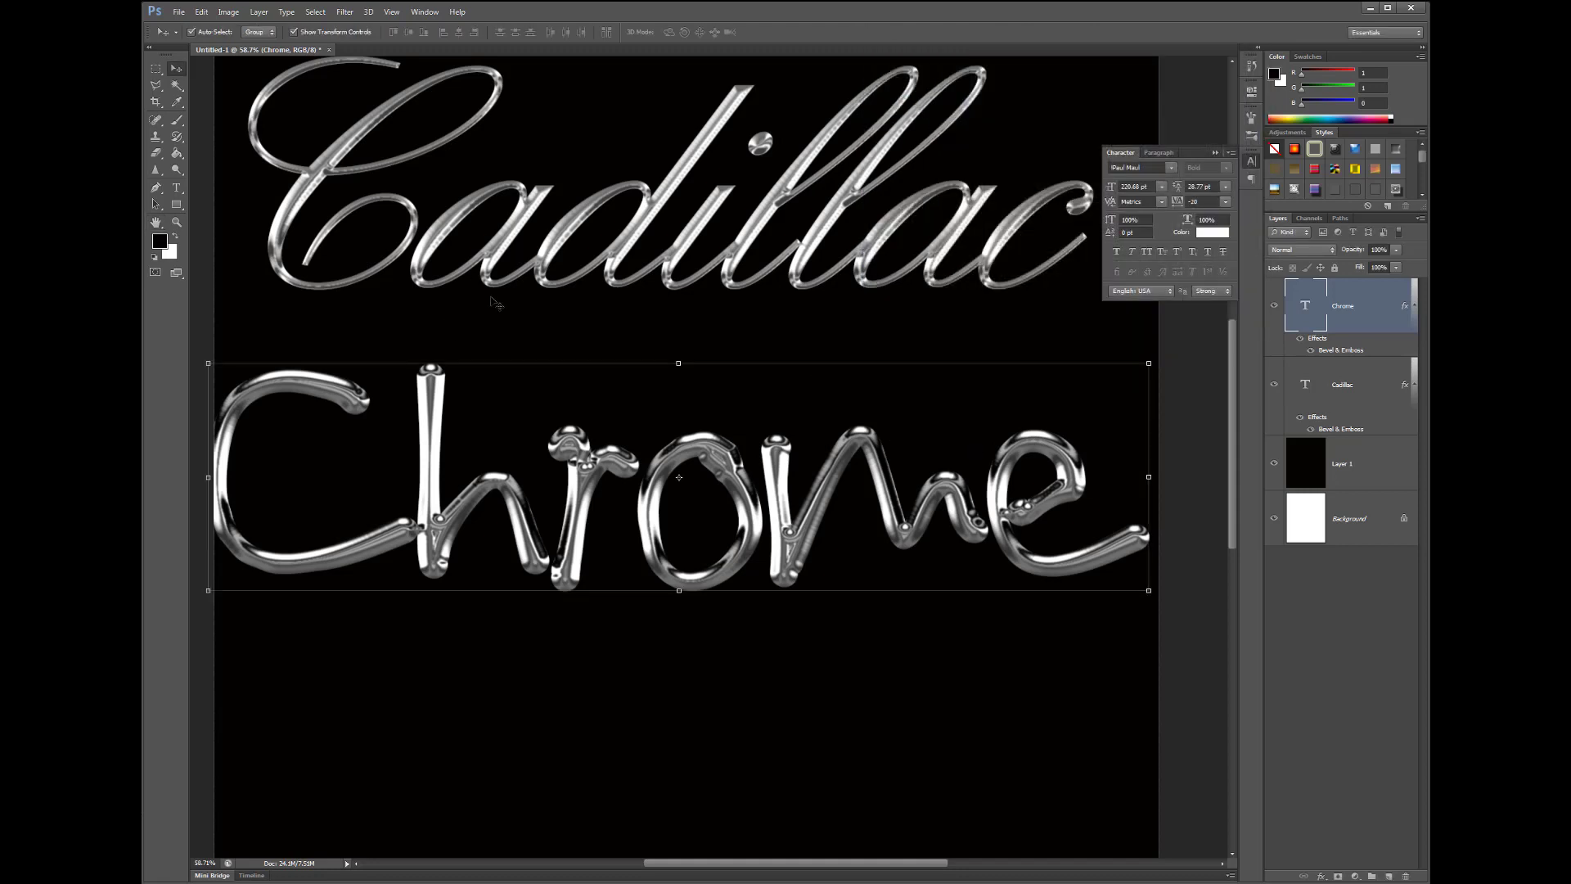
left_click(491, 298)
scroll(491, 298, "down", 1)
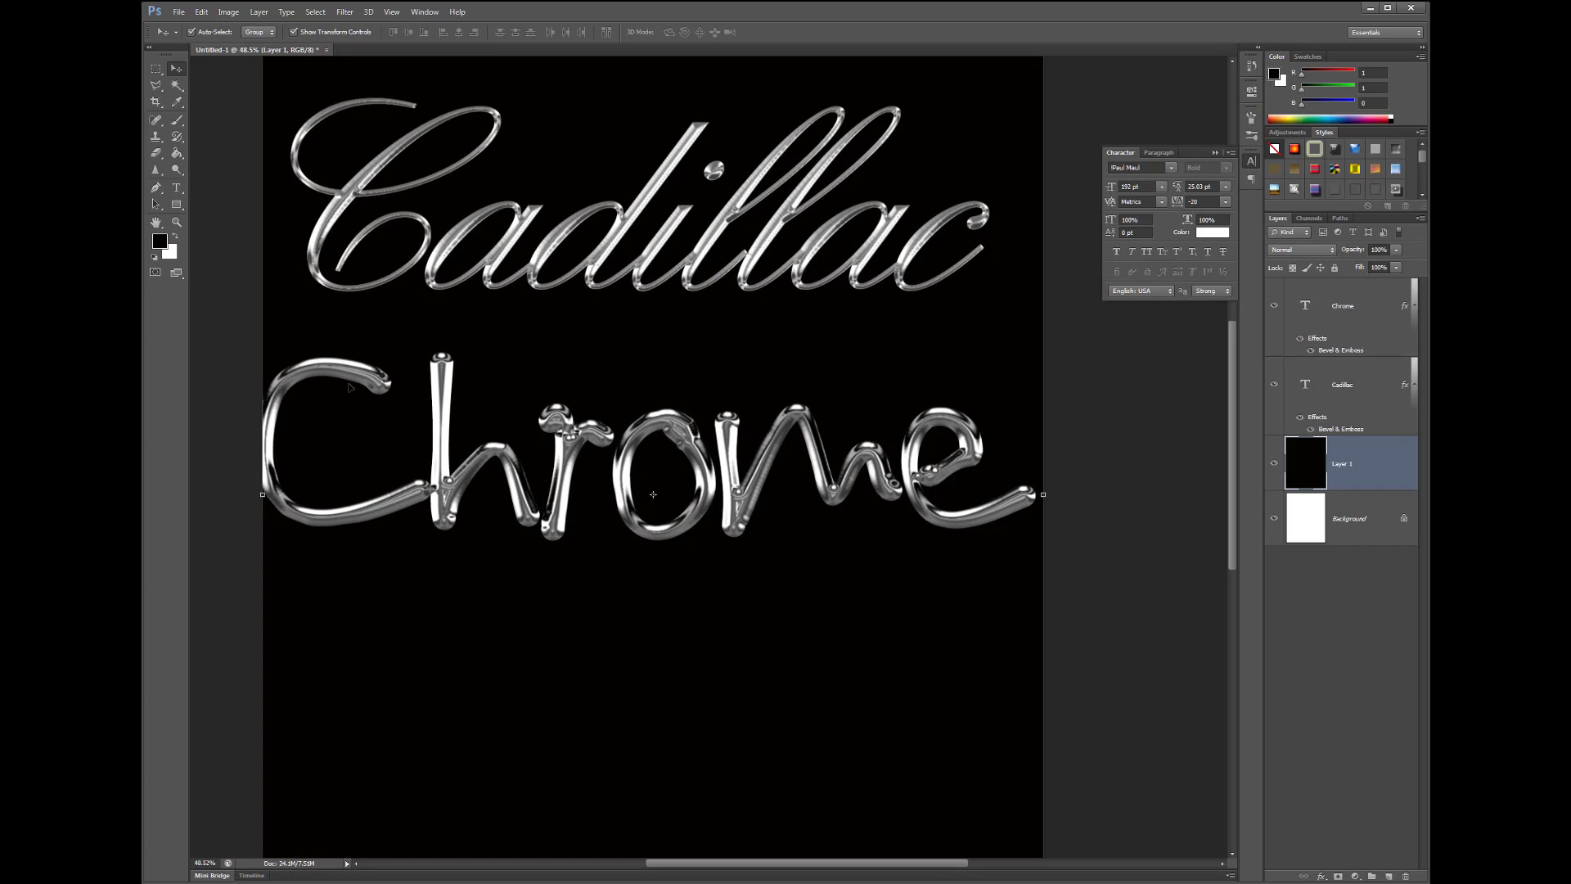
left_click(442, 399)
left_click_drag(376, 383, 381, 383)
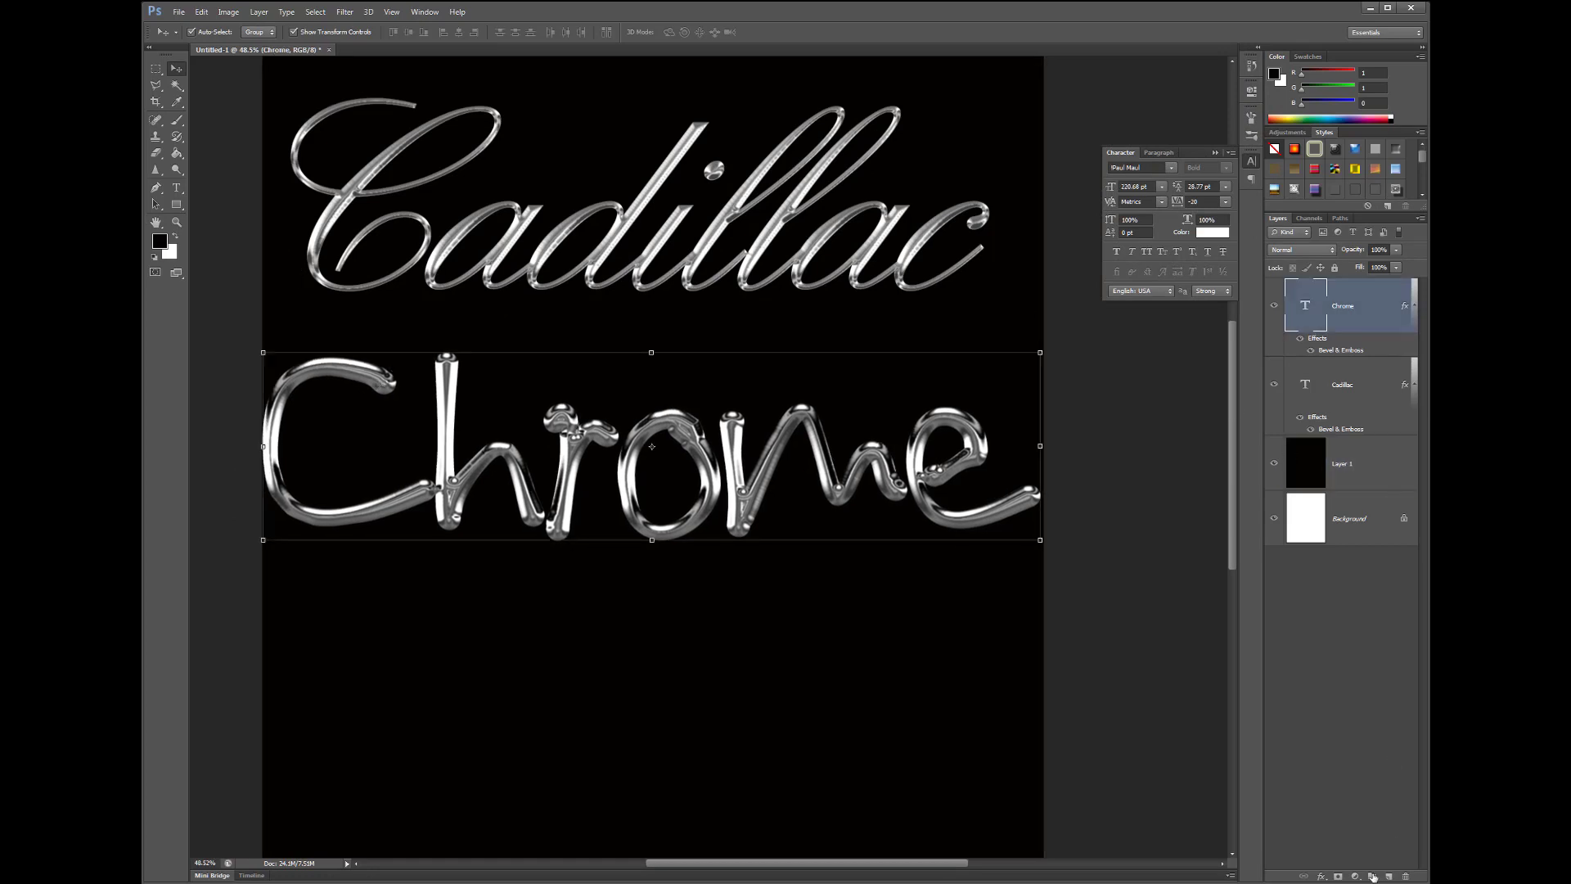
- Add a new Layer 2 above Chrome in Linear Dodge (Add) blend mode
left_click(1389, 876)
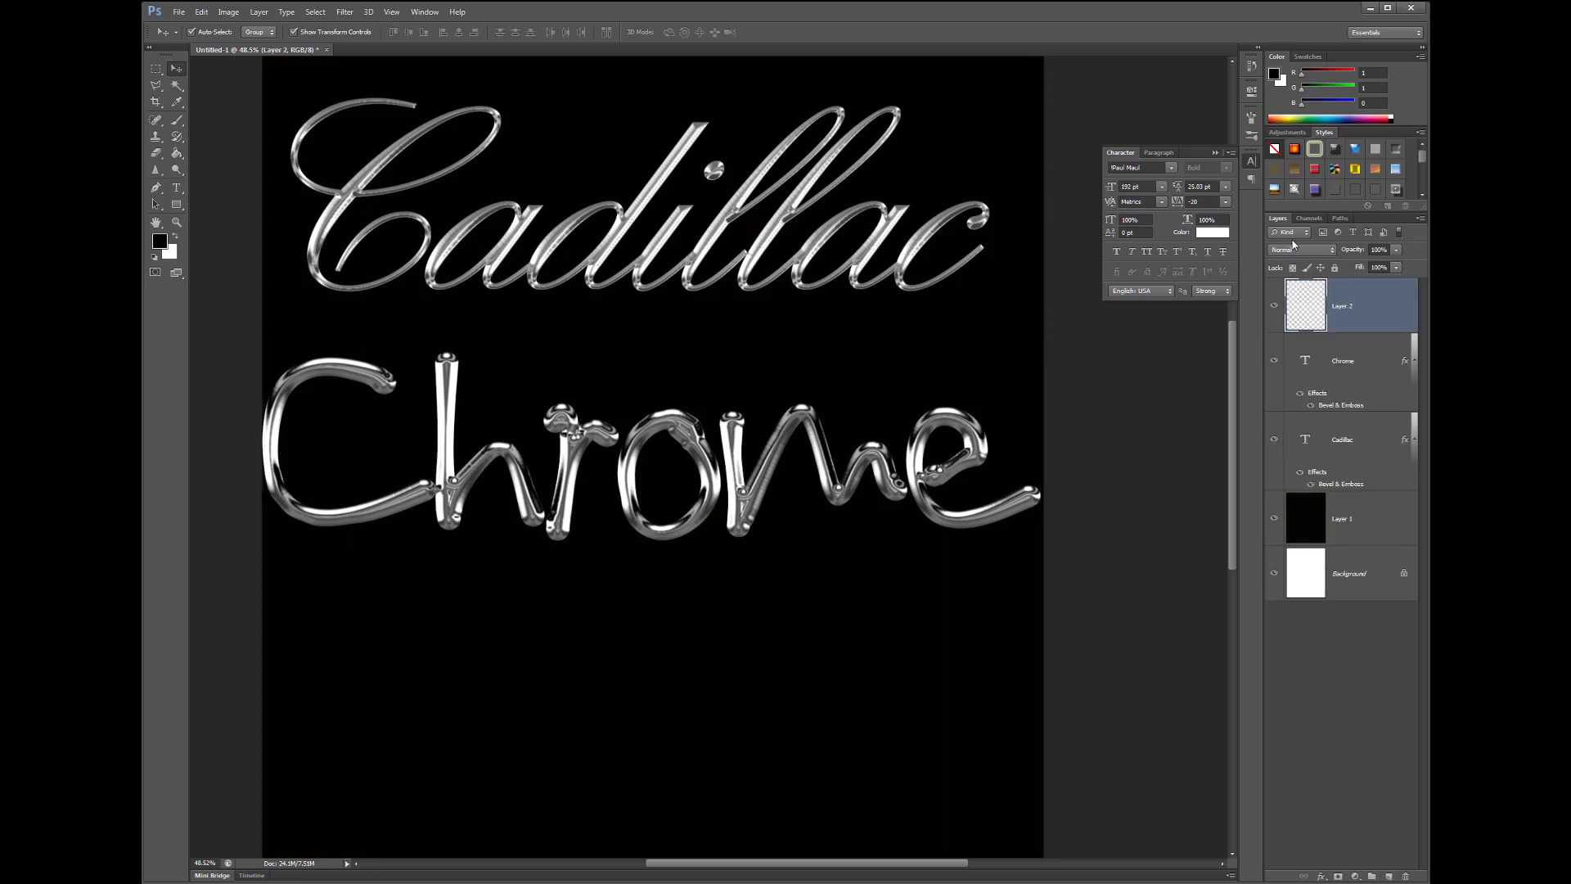
left_click(1315, 252)
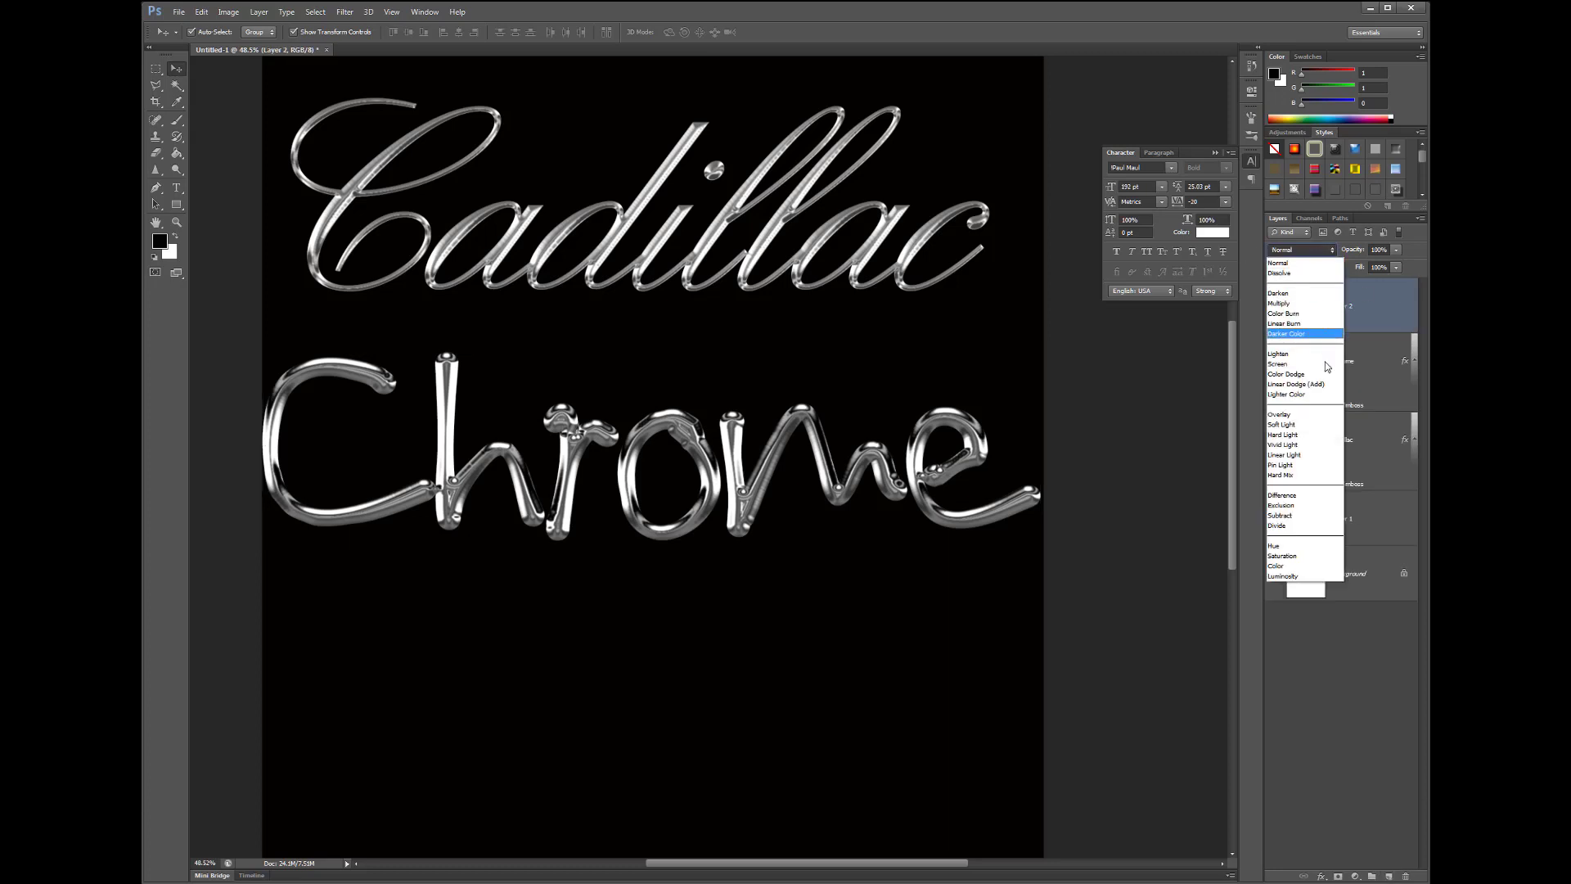
left_click(1303, 388)
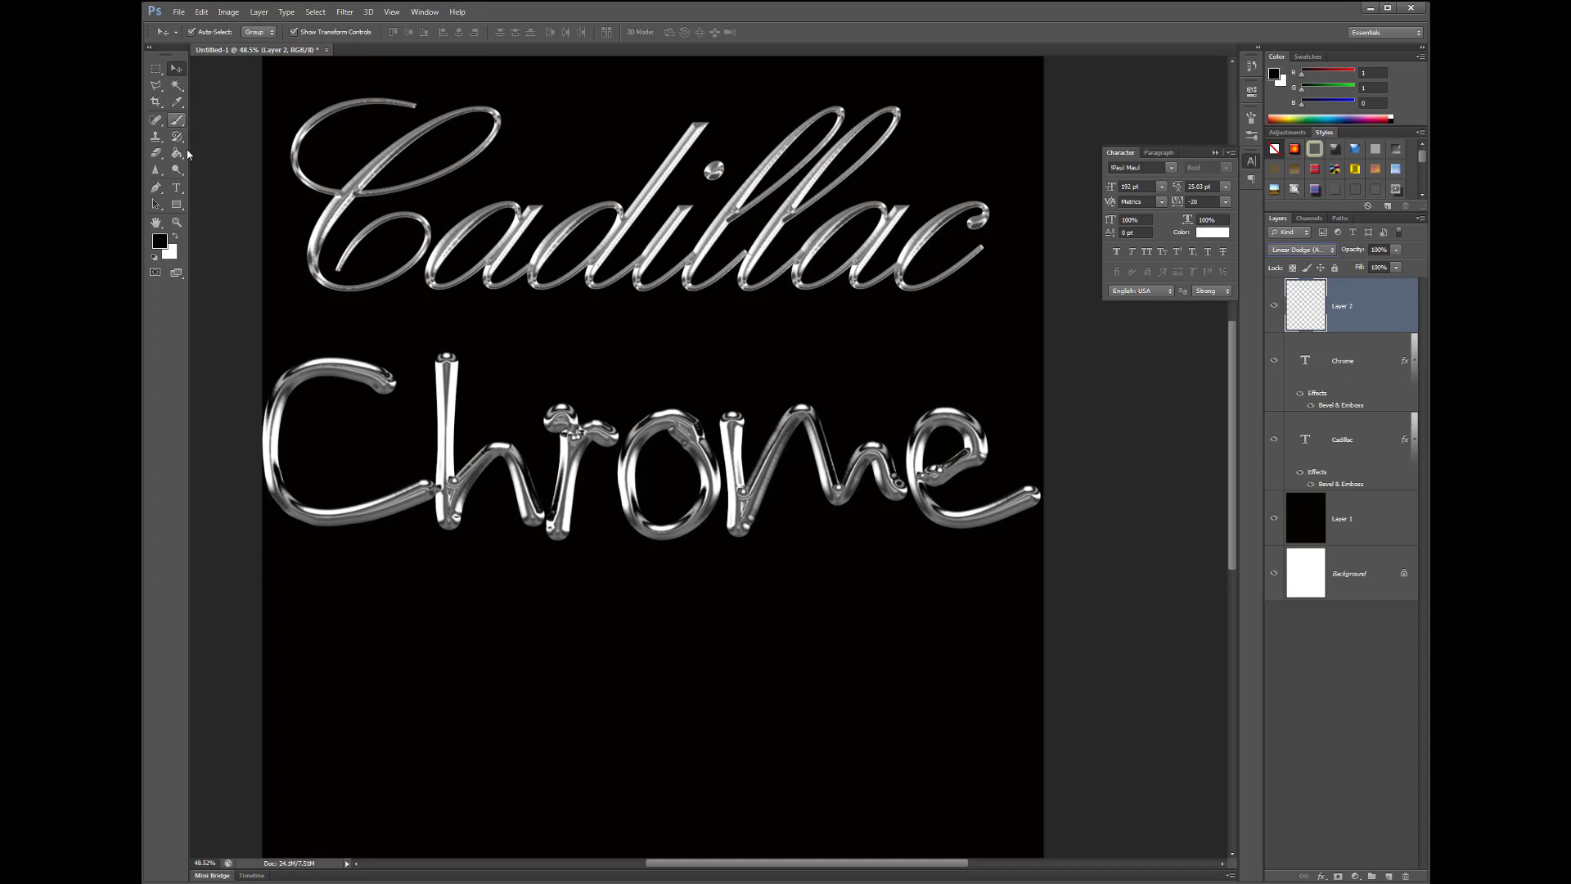
- Choose the Brush tool with a dark grey (4d4d4b) foreground colour and bring up brush presets
left_click(176, 123)
left_click(160, 242)
left_click(939, 573)
left_click(1236, 455)
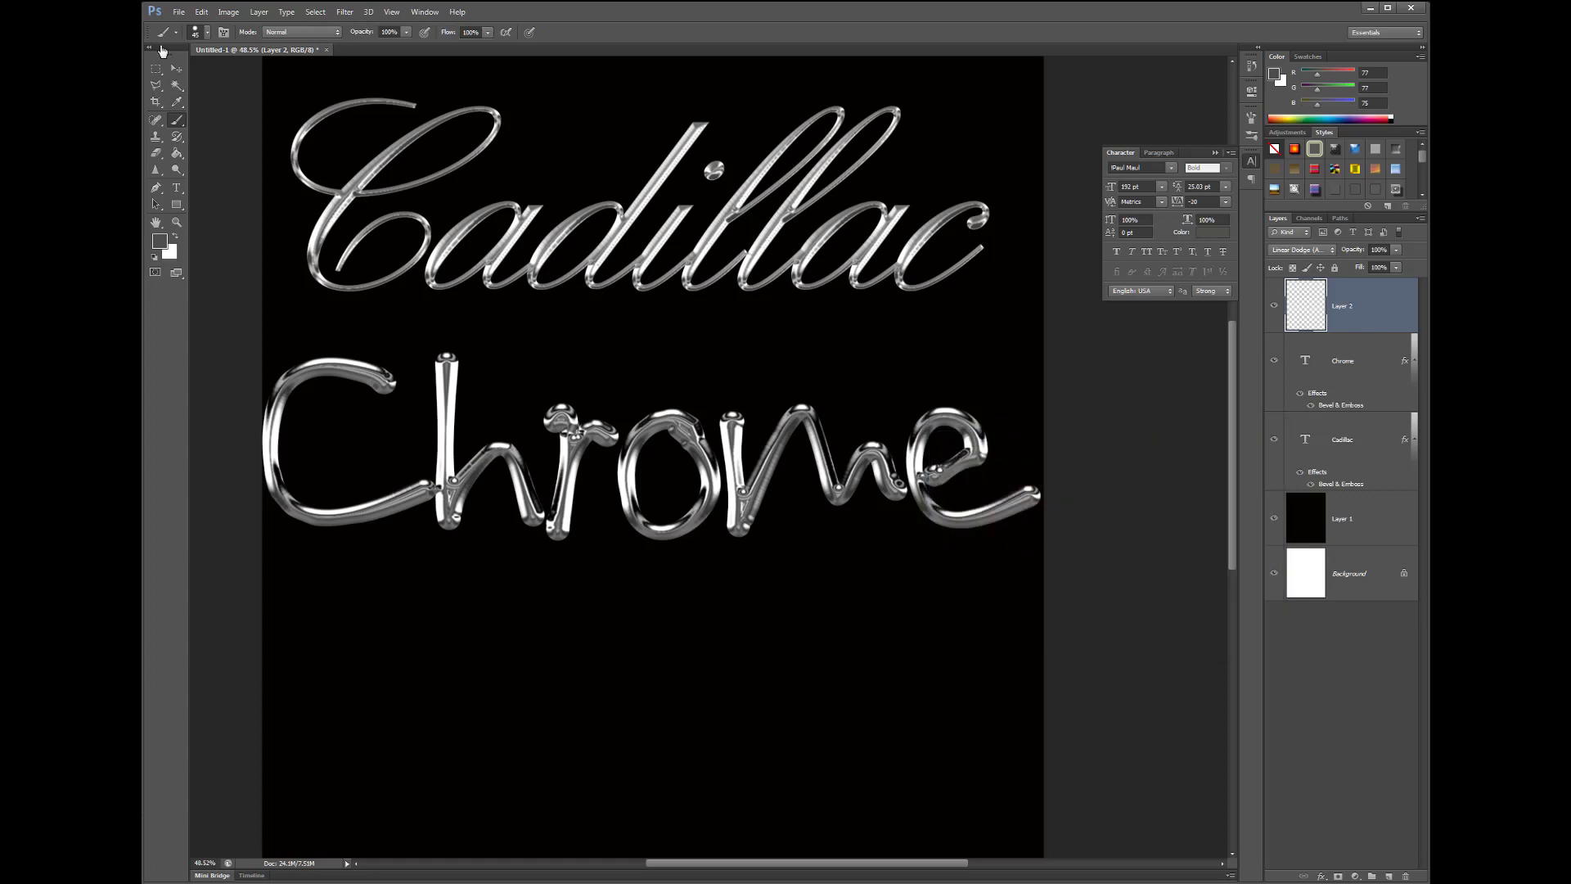
right_click(219, 240)
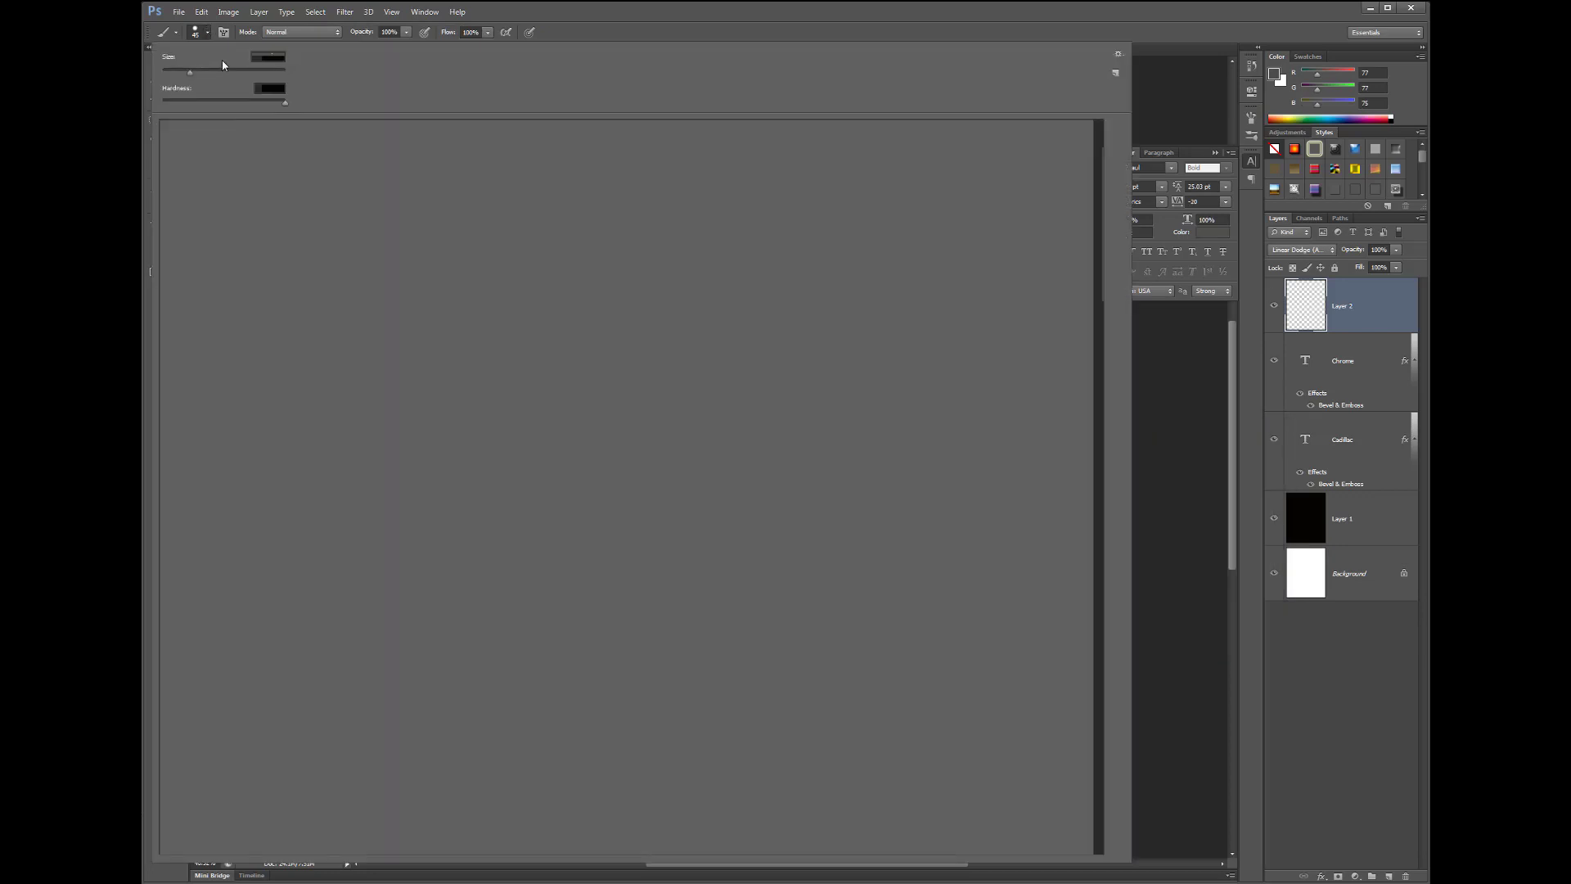
- Pick a soft brush and paint glows on the top and tail of the e and on the m
double_click(179, 140)
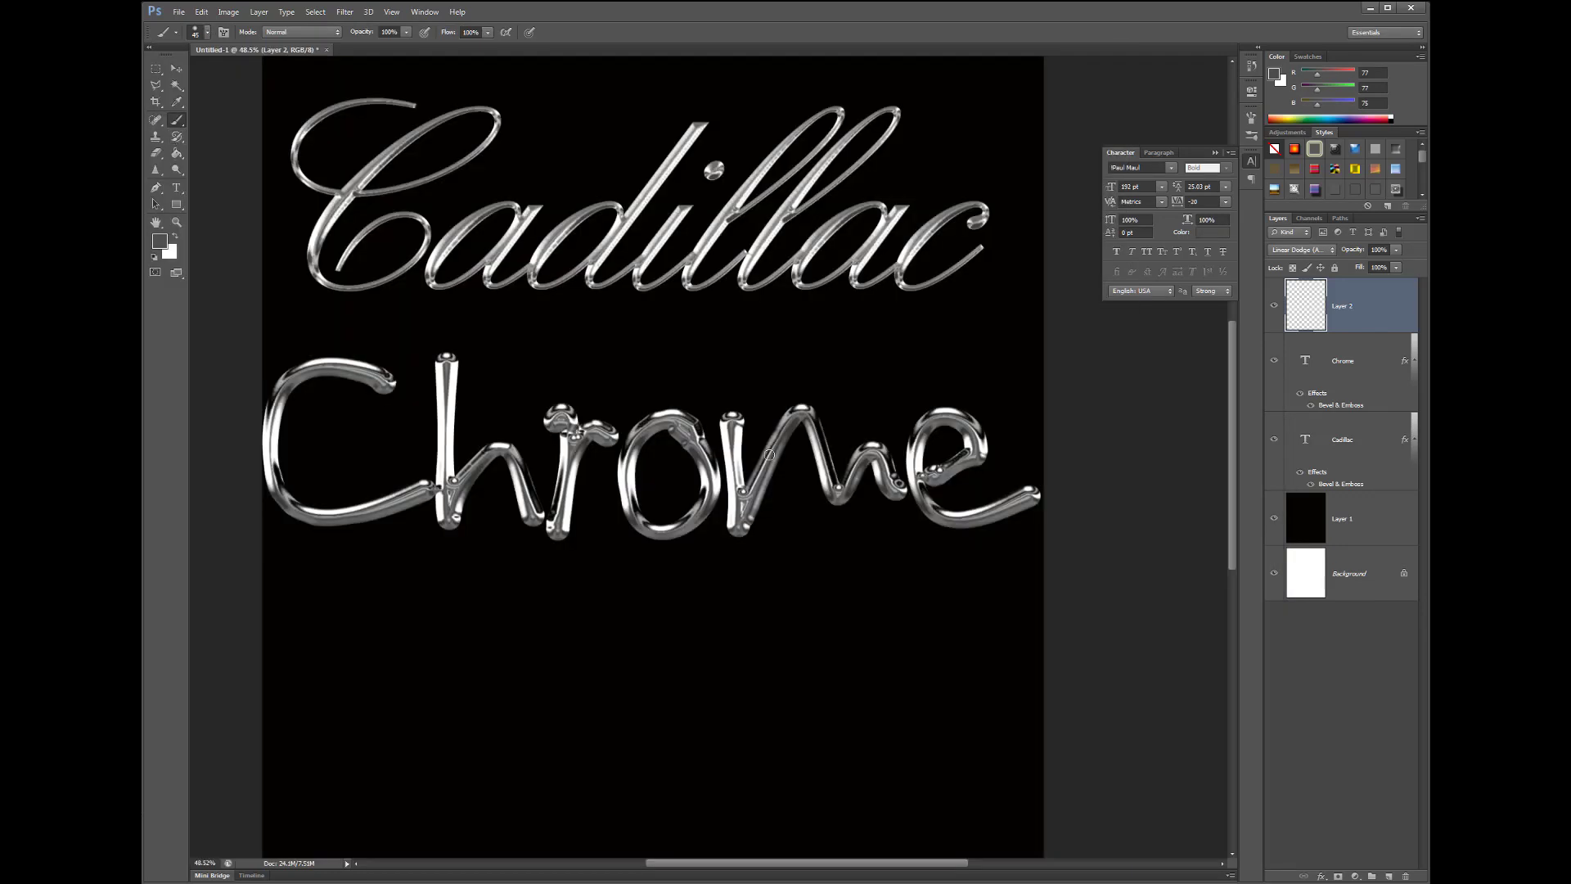
key("bracketright")
key("bracketright")
key("bracketright")
key("bracketright")
key("bracketright")
key("bracketright")
key("bracketright")
key("bracketright")
left_click(942, 414)
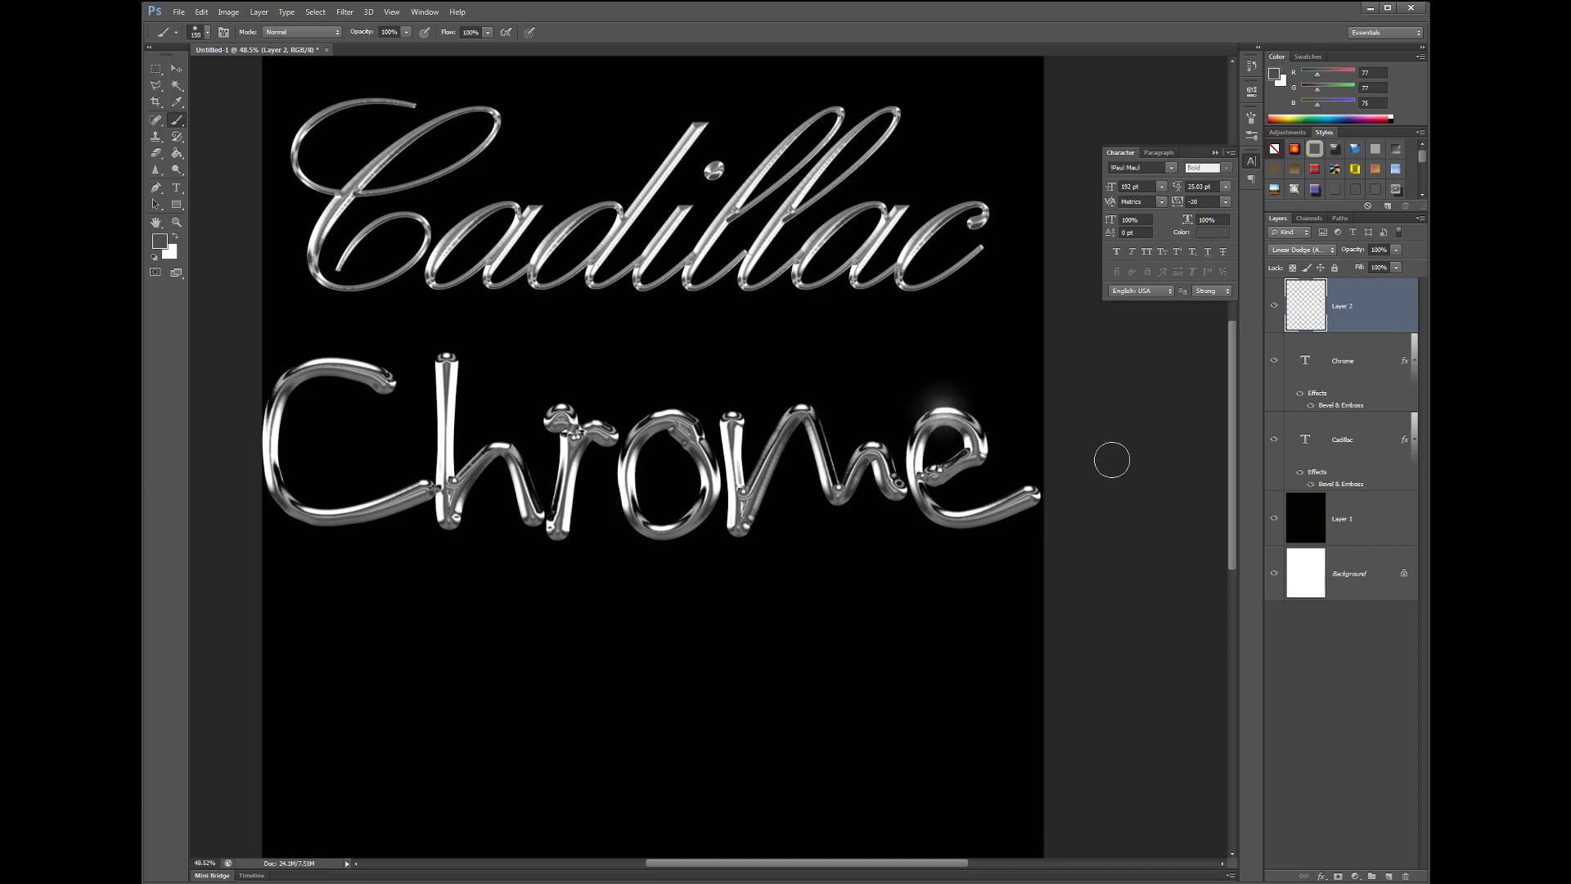
left_click(1029, 483)
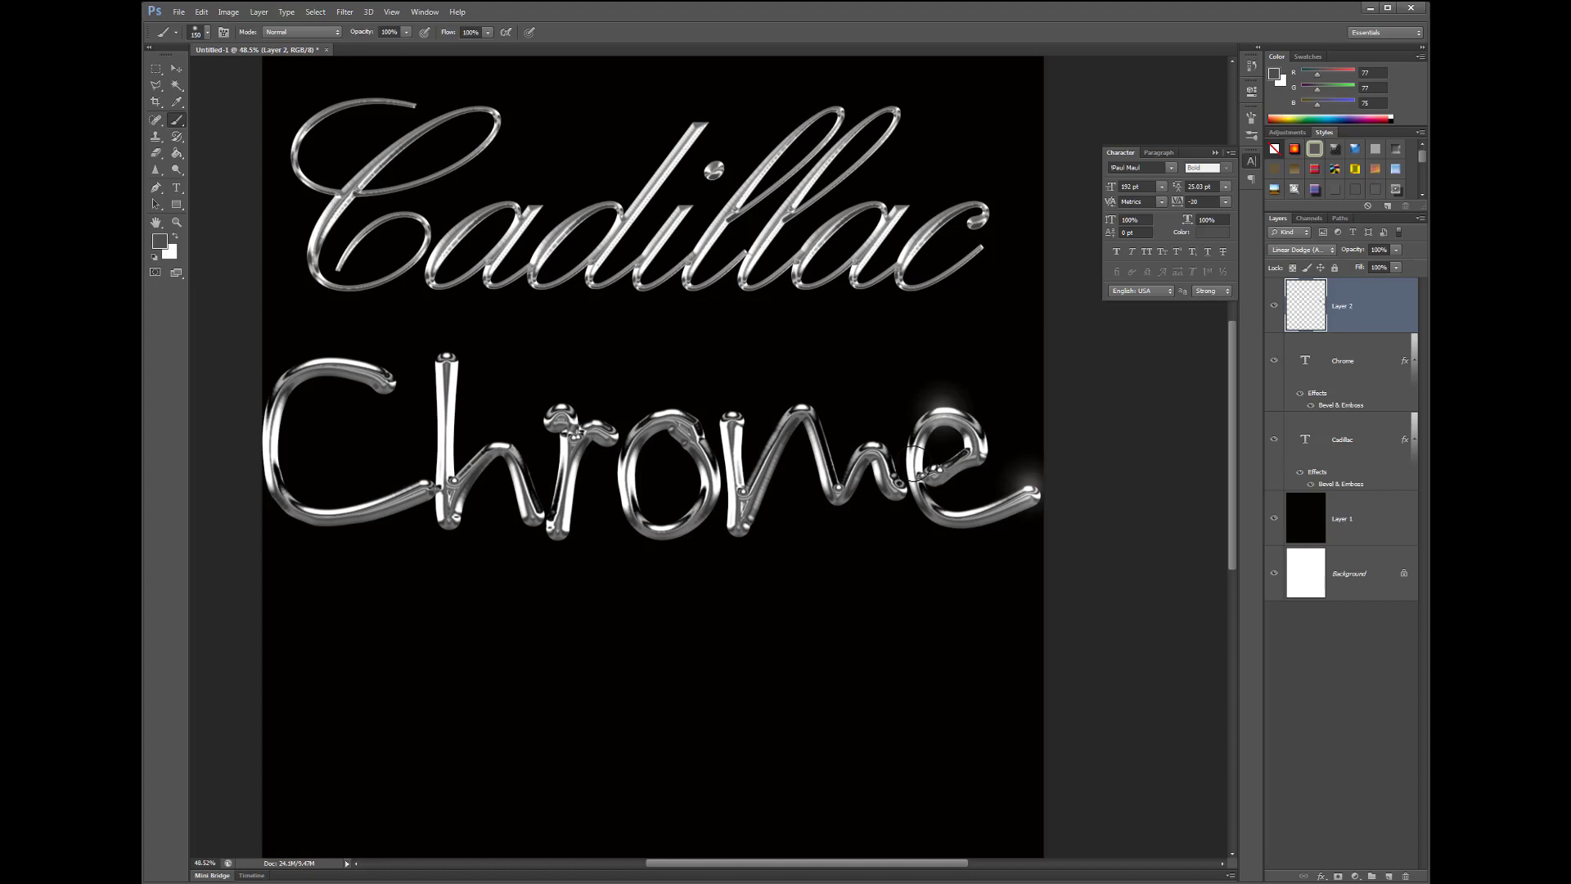
key("bracketright")
key("bracketright")
key("bracketleft")
key("bracketleft")
key("bracketleft")
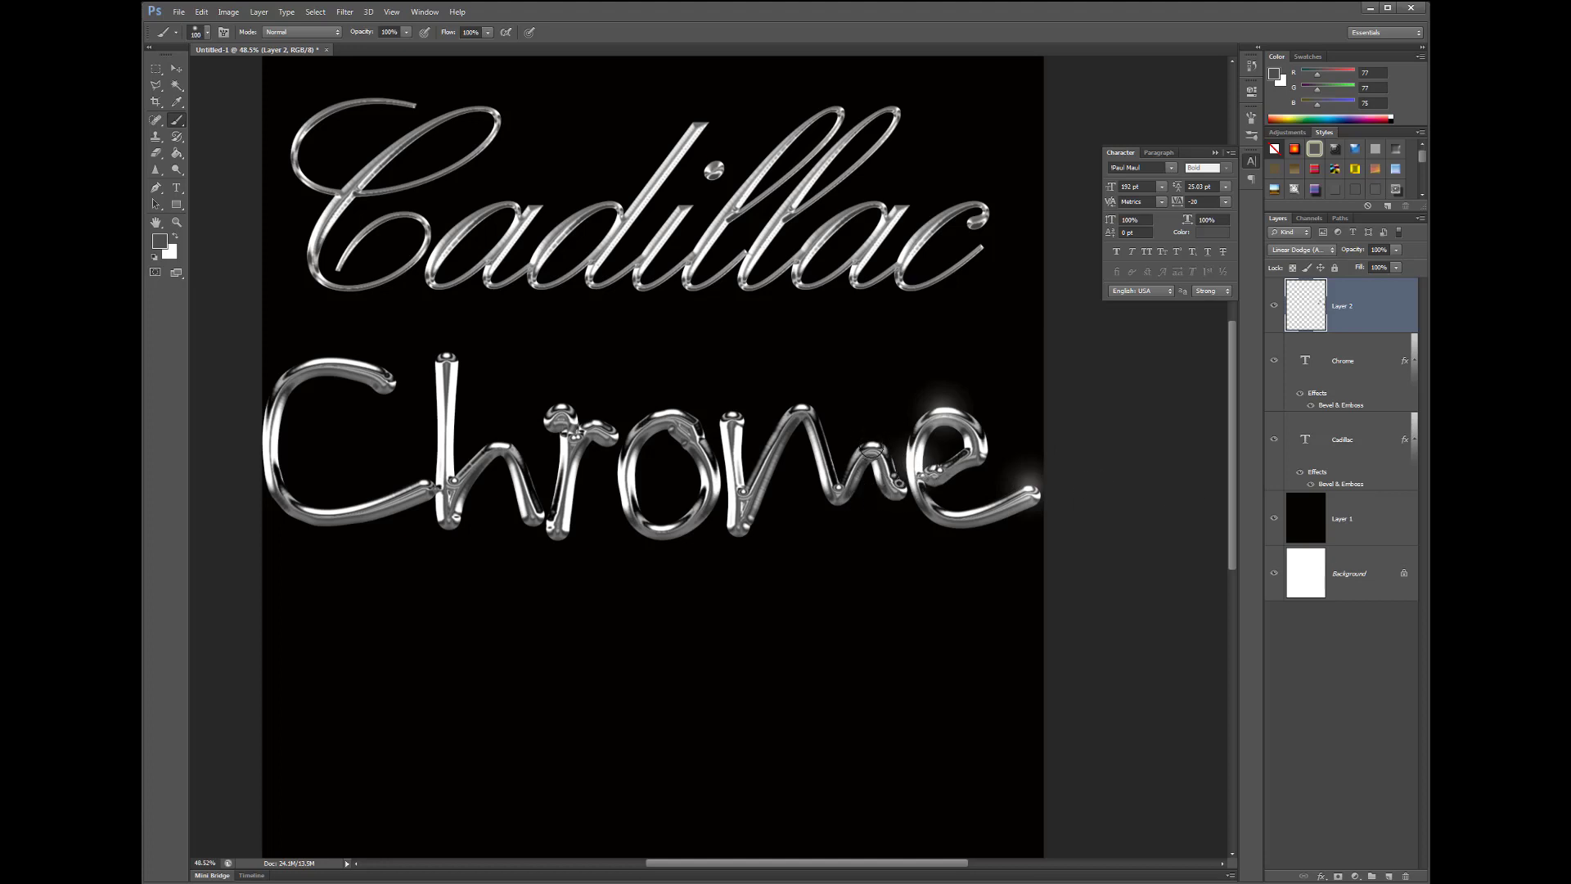
left_click(871, 446)
left_click(736, 417)
- Paint glows at the o–m join, the r and the C, undoing the h-stem stroke
key("bracketright")
key("bracketright")
left_click(735, 514)
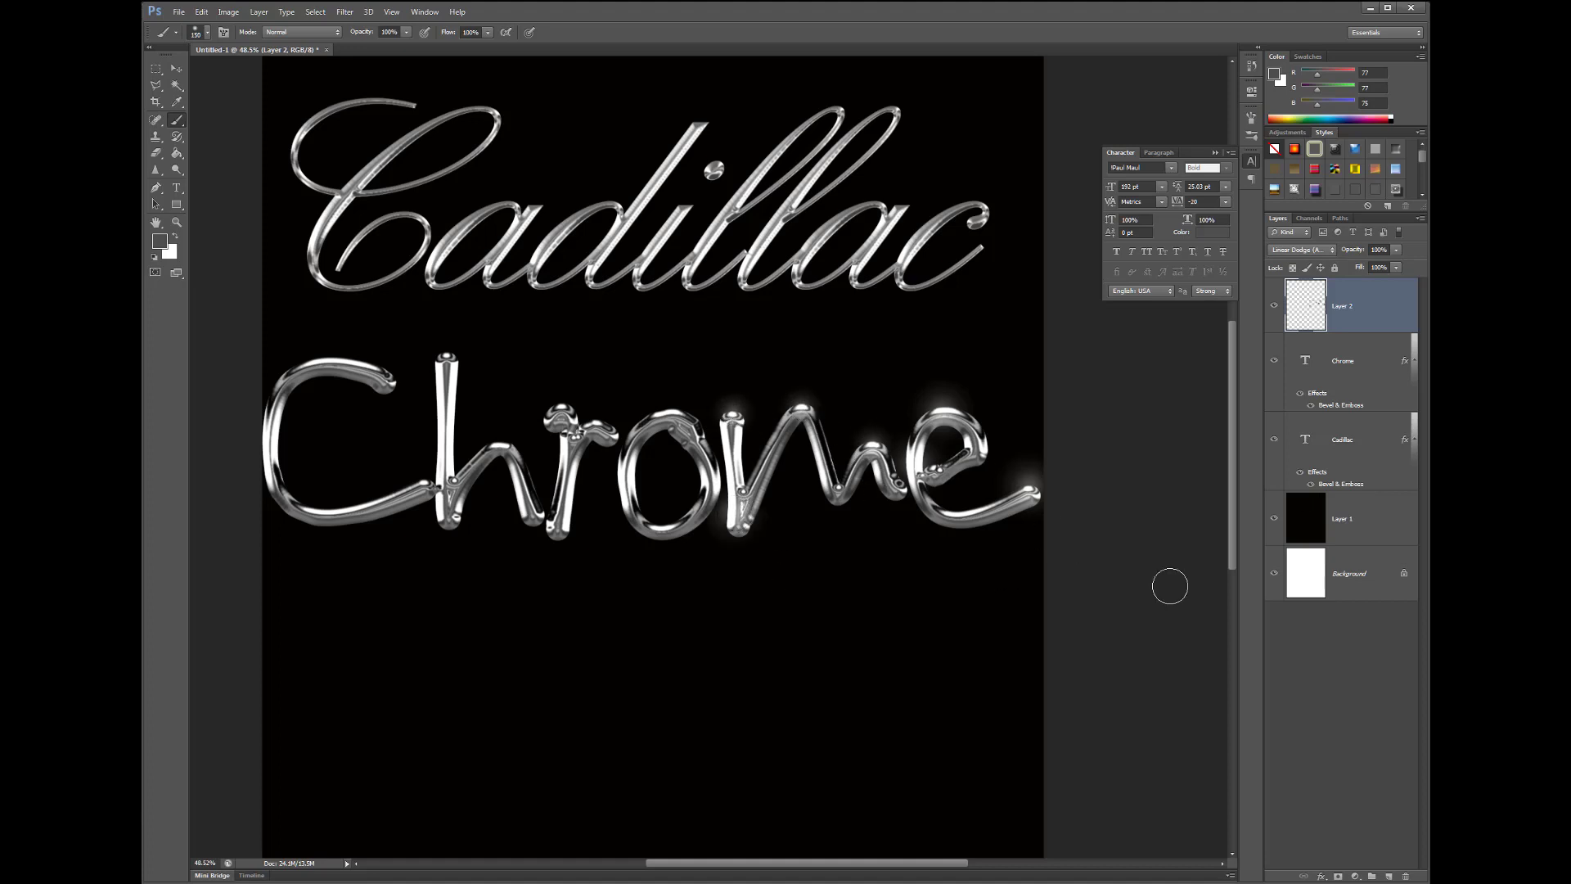
key("bracketleft")
left_click(562, 405)
key("bracketright")
left_click(447, 429)
key("bracketright")
key("bracketright")
key("bracketright")
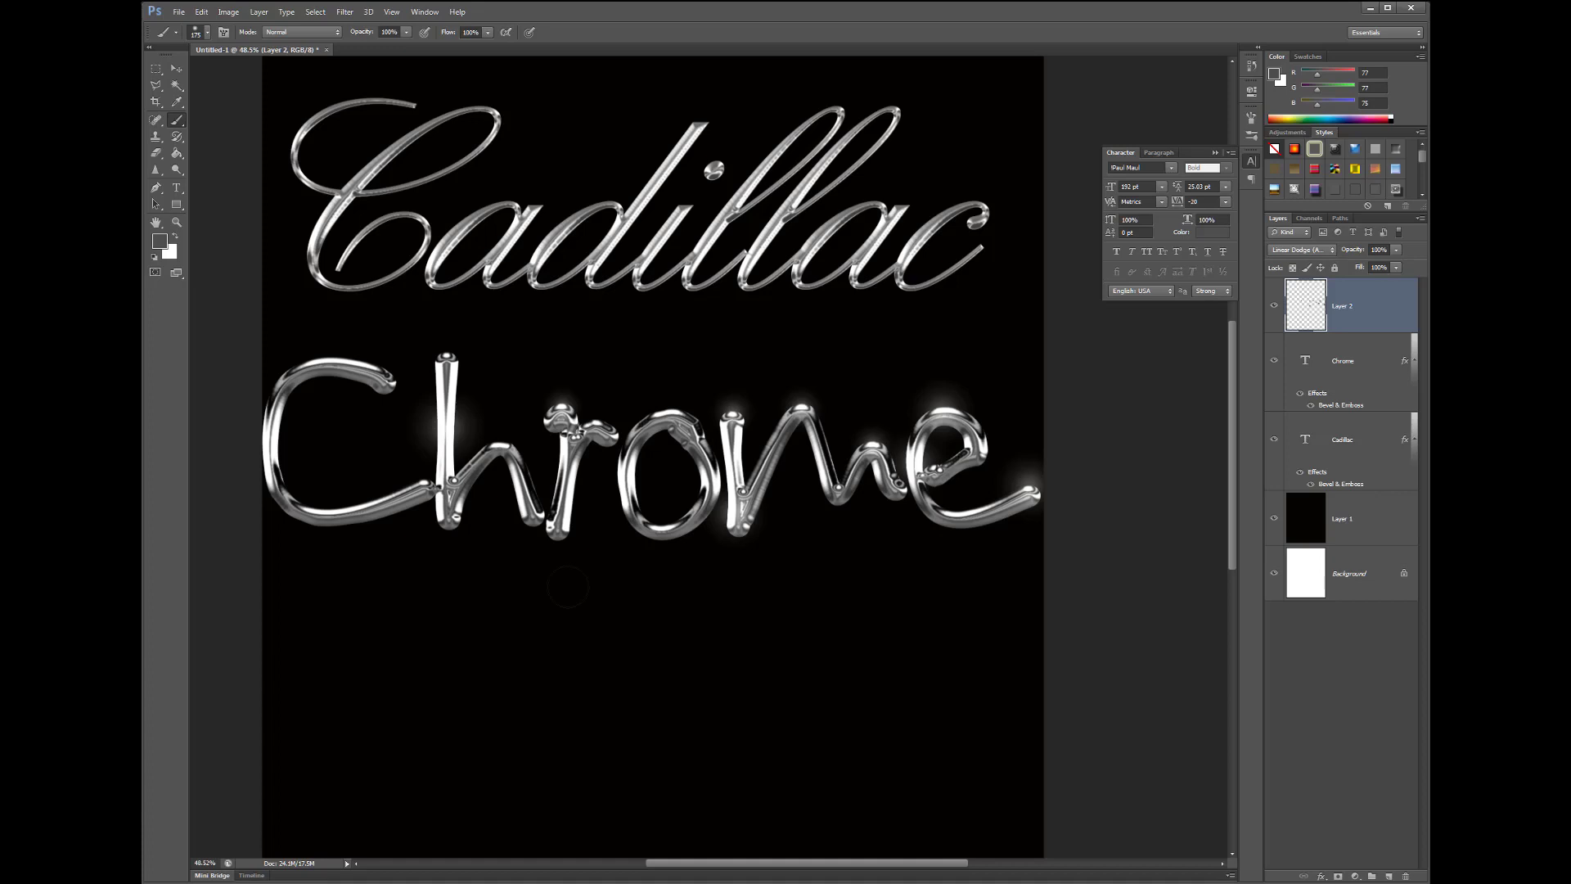
left_click_drag(447, 381, 439, 491)
left_click(201, 11)
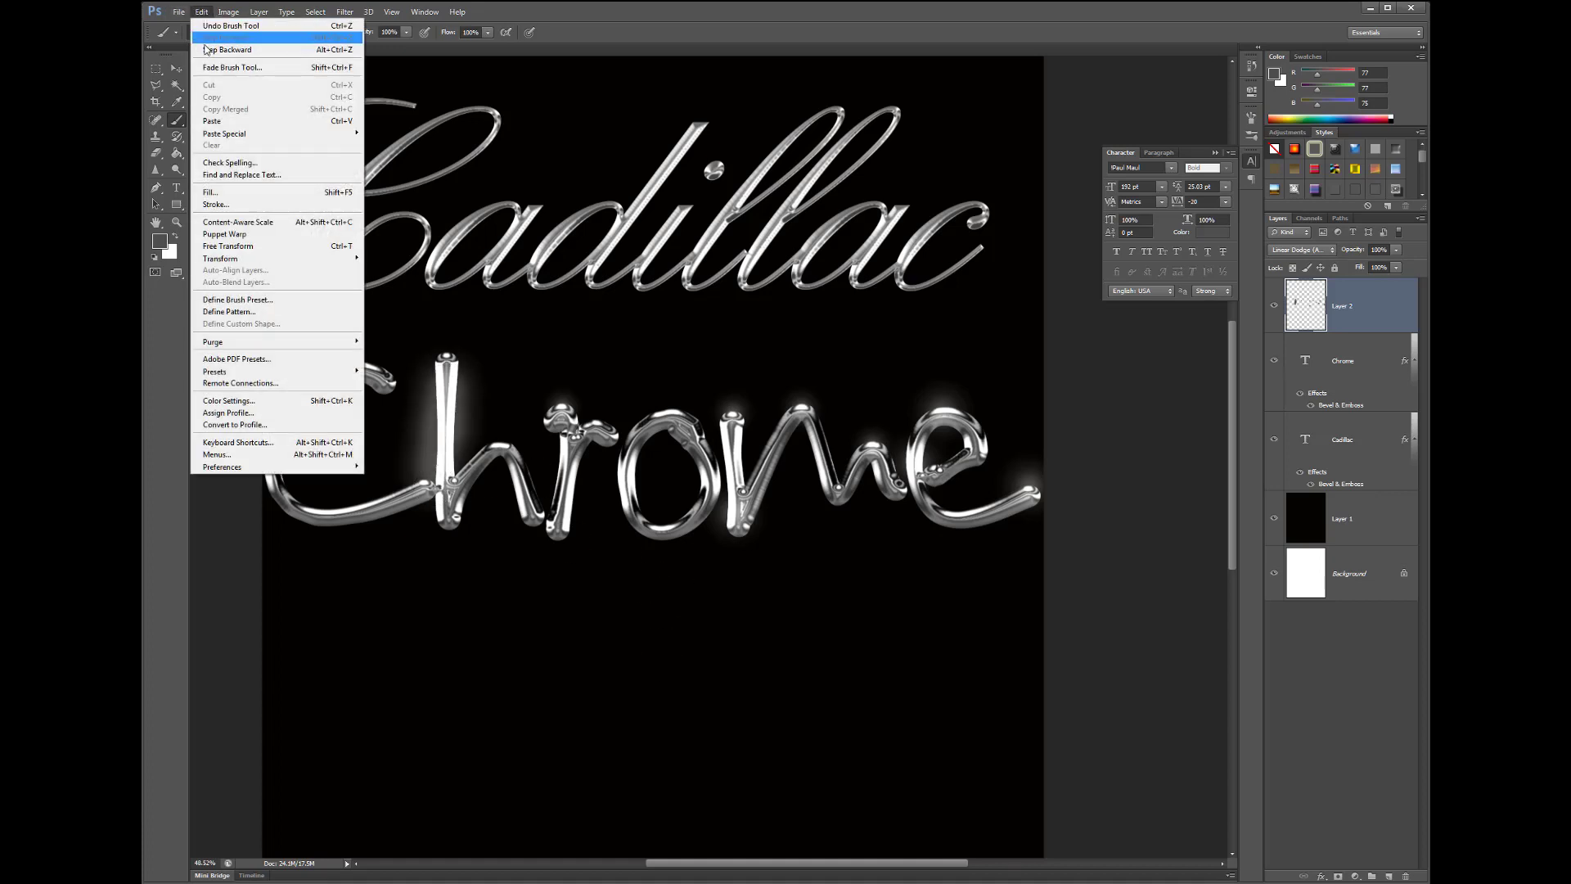
left_click(226, 49)
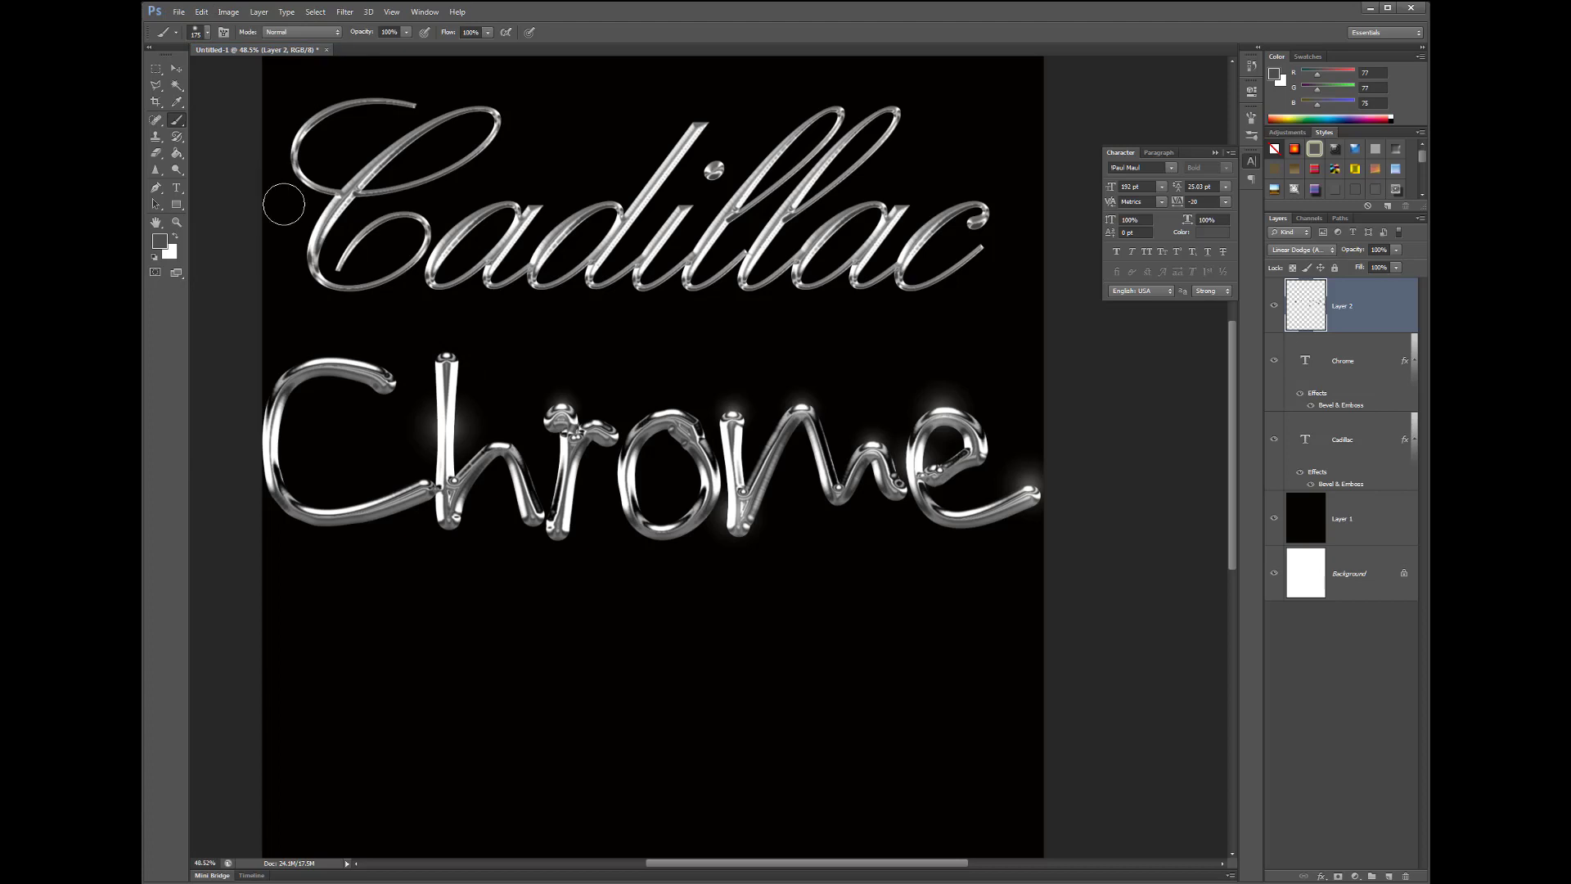
left_click(271, 446)
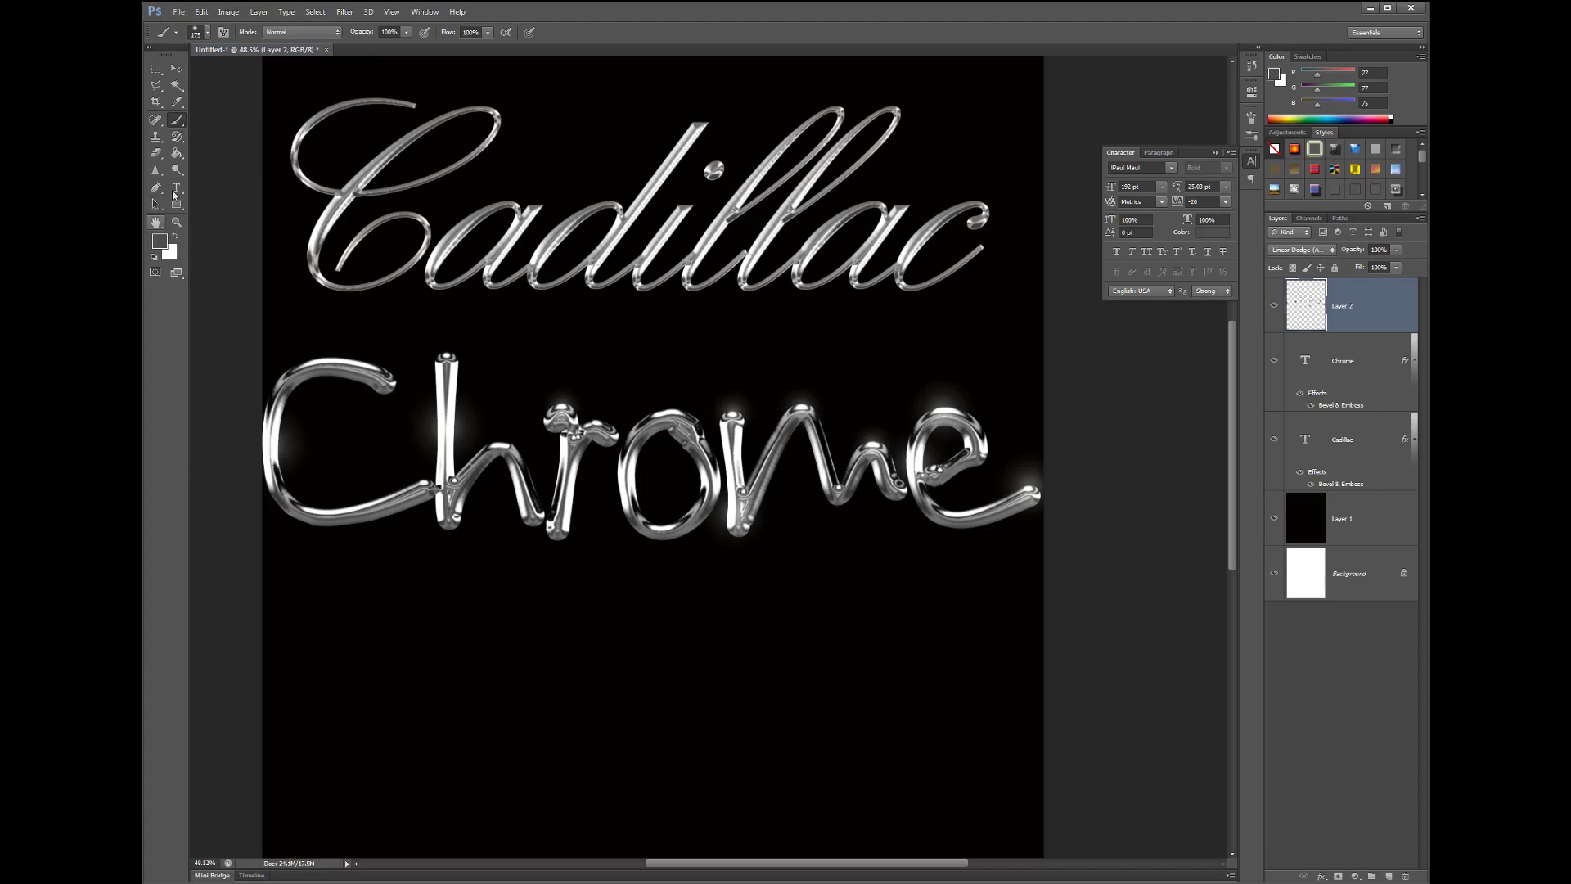
- Choose the large starburst brush preset and stamp a sparkle over the e
left_click(209, 32)
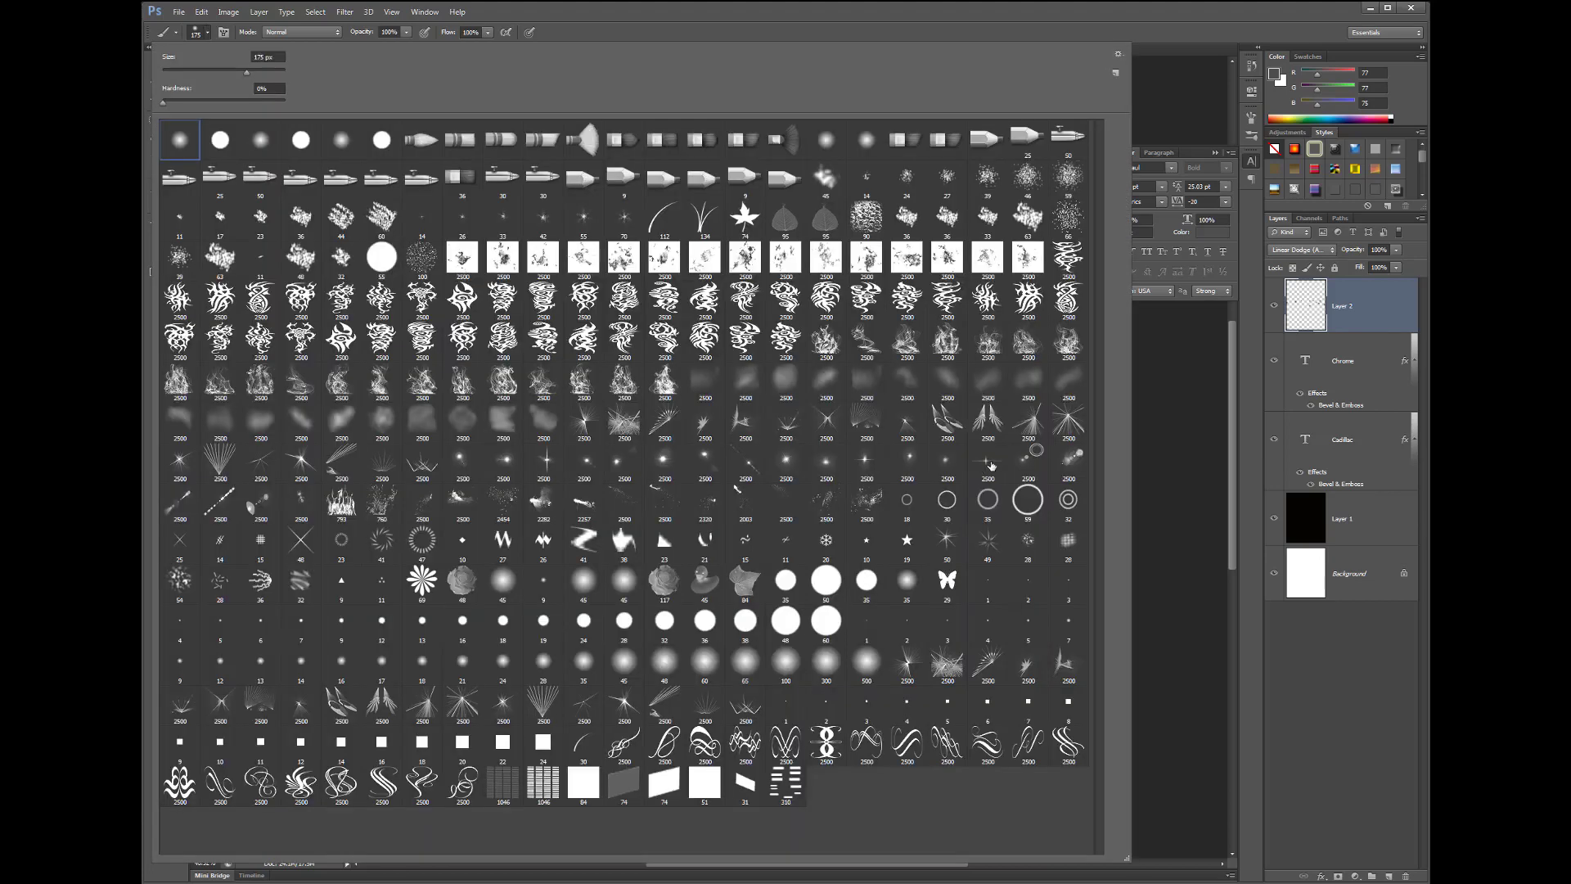
double_click(990, 465)
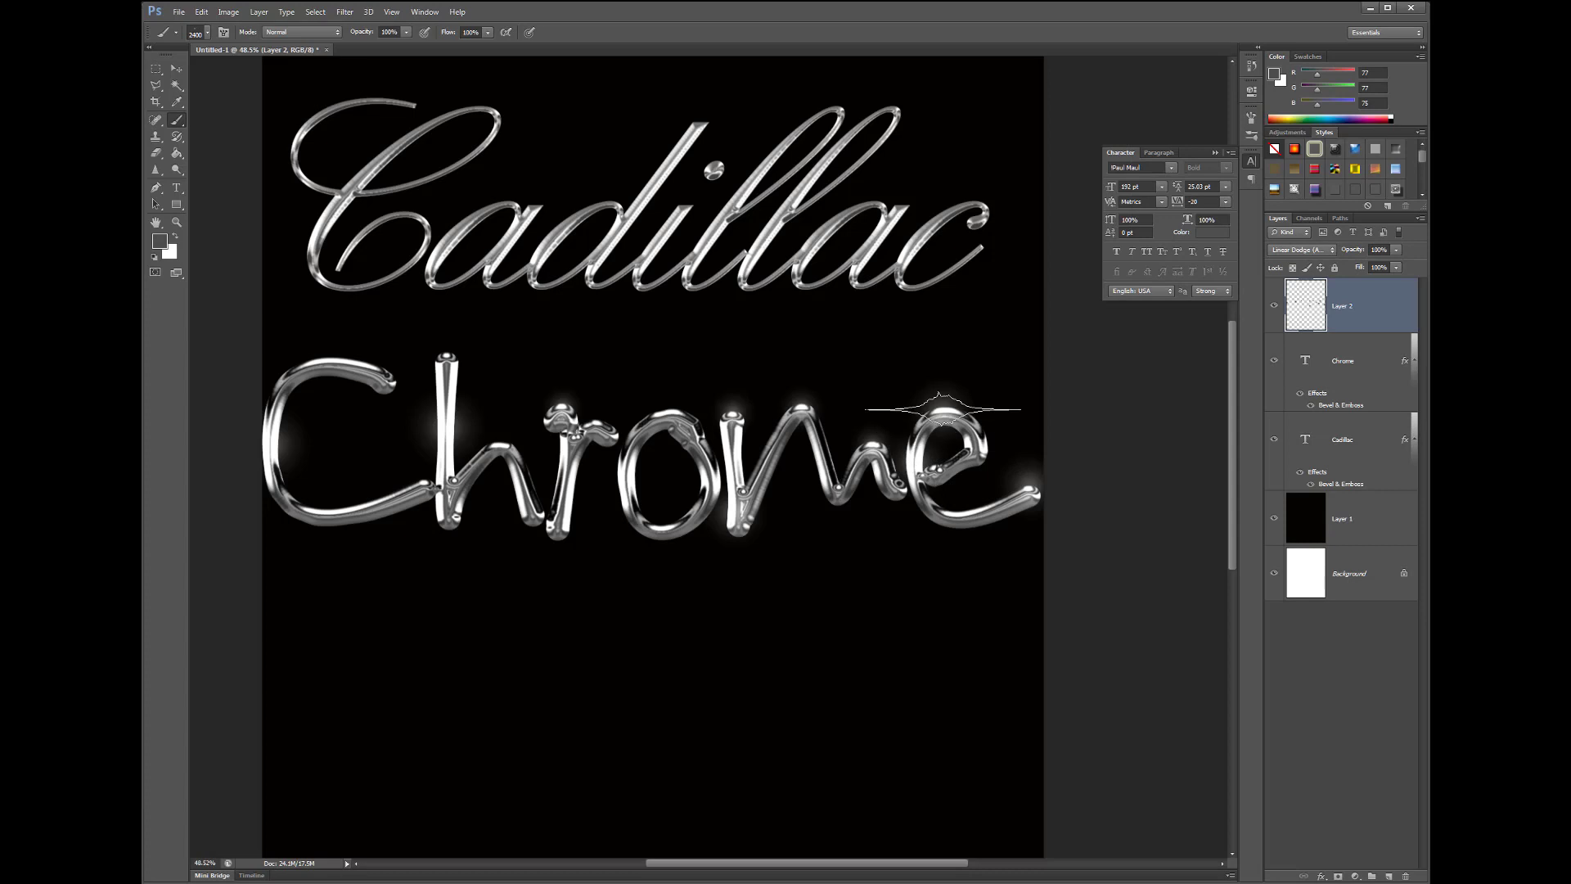
left_click(945, 409)
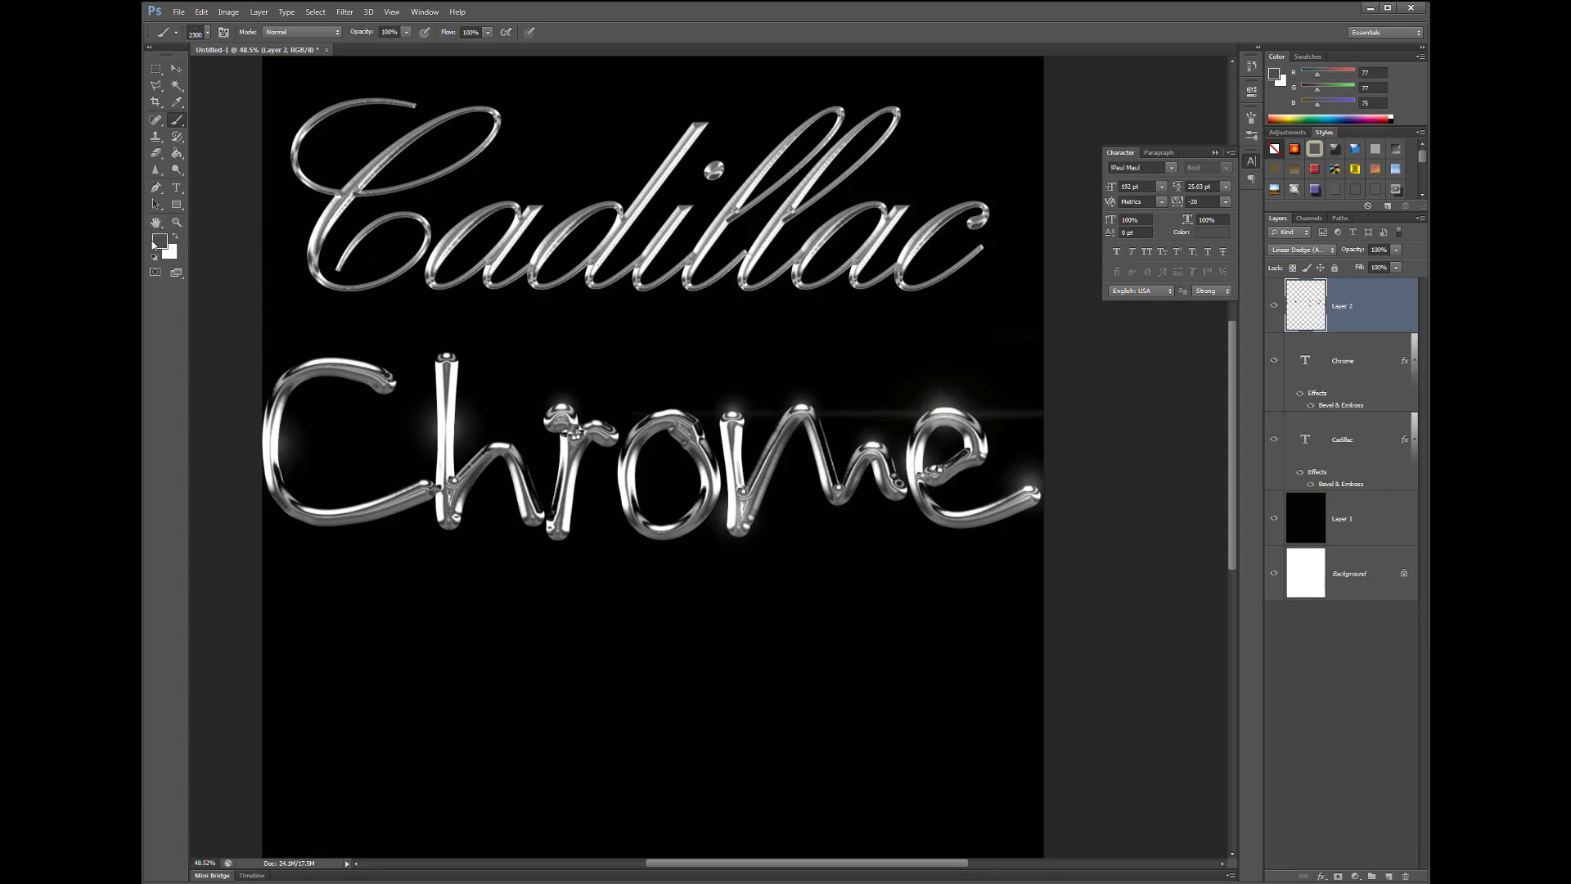
- Switch the foreground to light grey (156,156,156) and paint smaller flares on the e and o
left_click(159, 241)
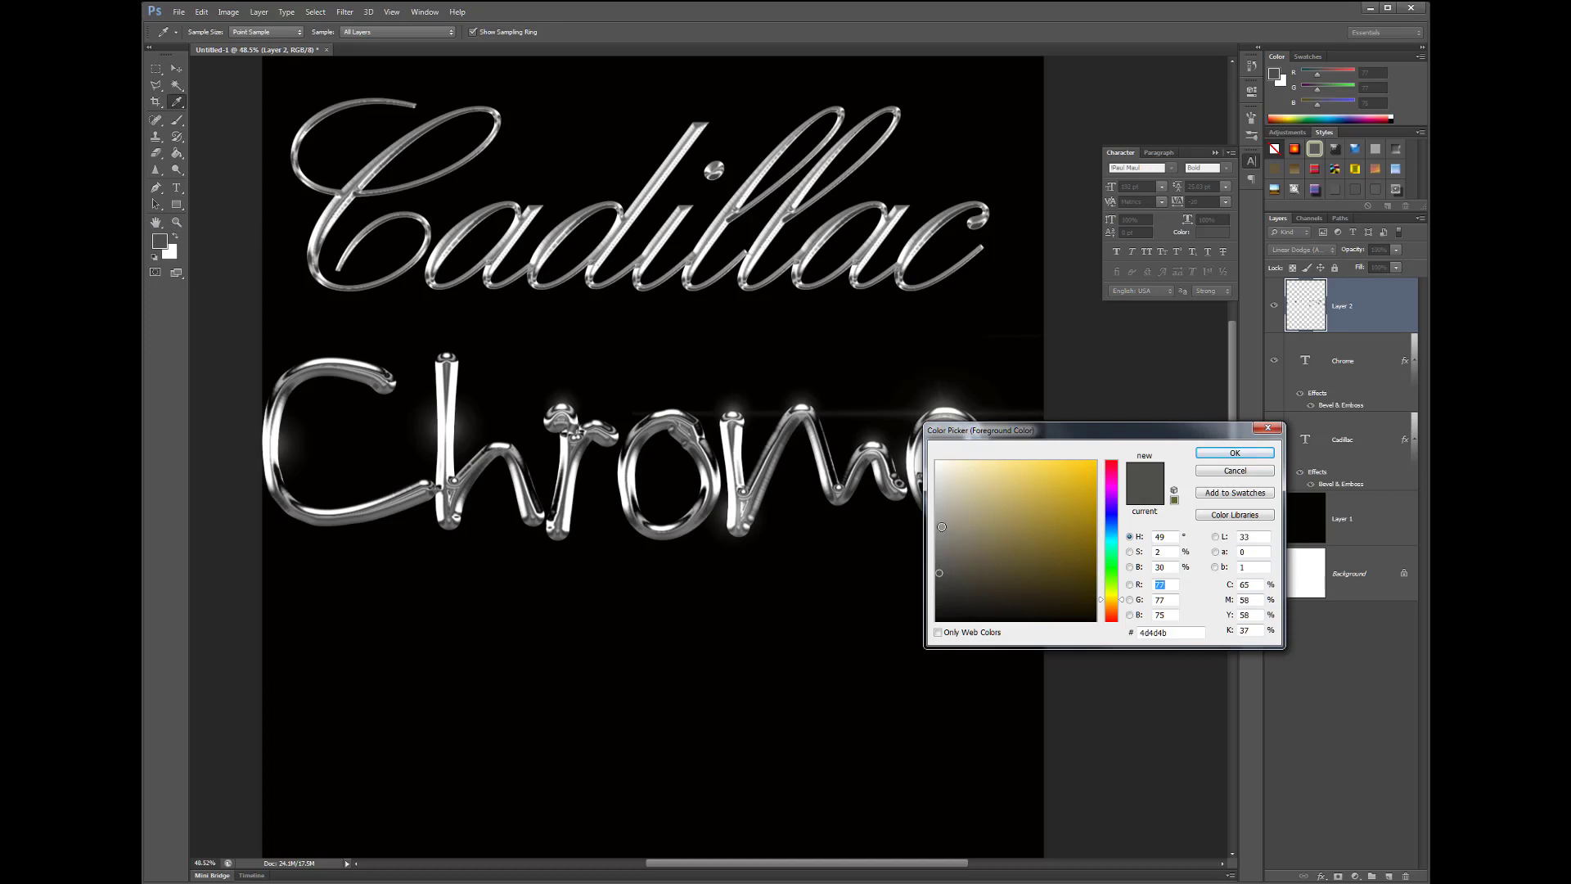
left_click(942, 526)
left_click(1235, 453)
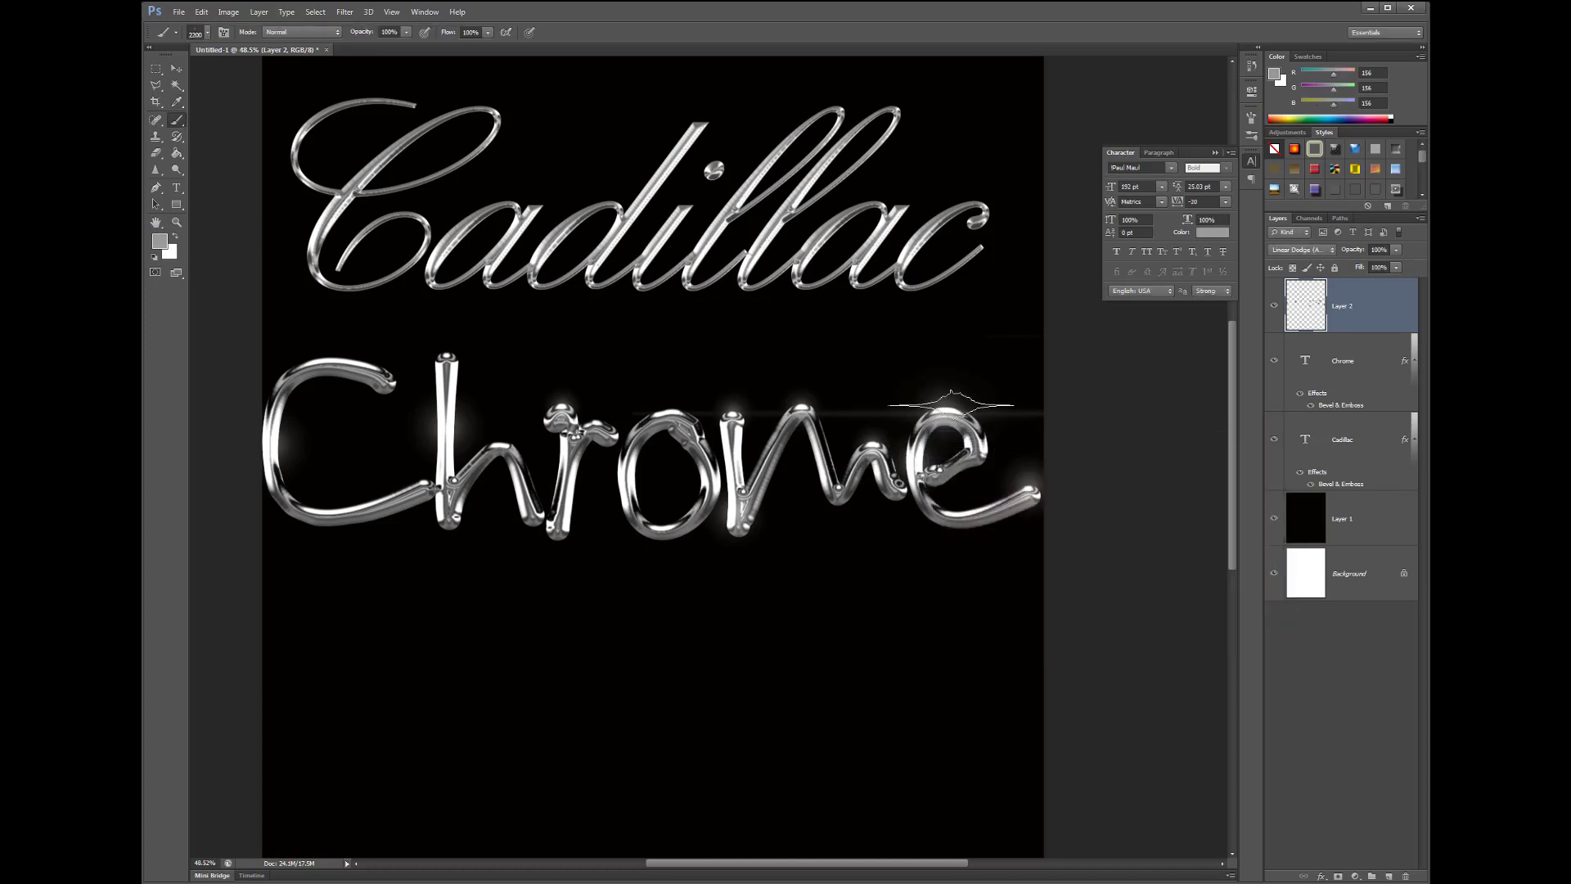
left_click(951, 405)
key("bracketleft")
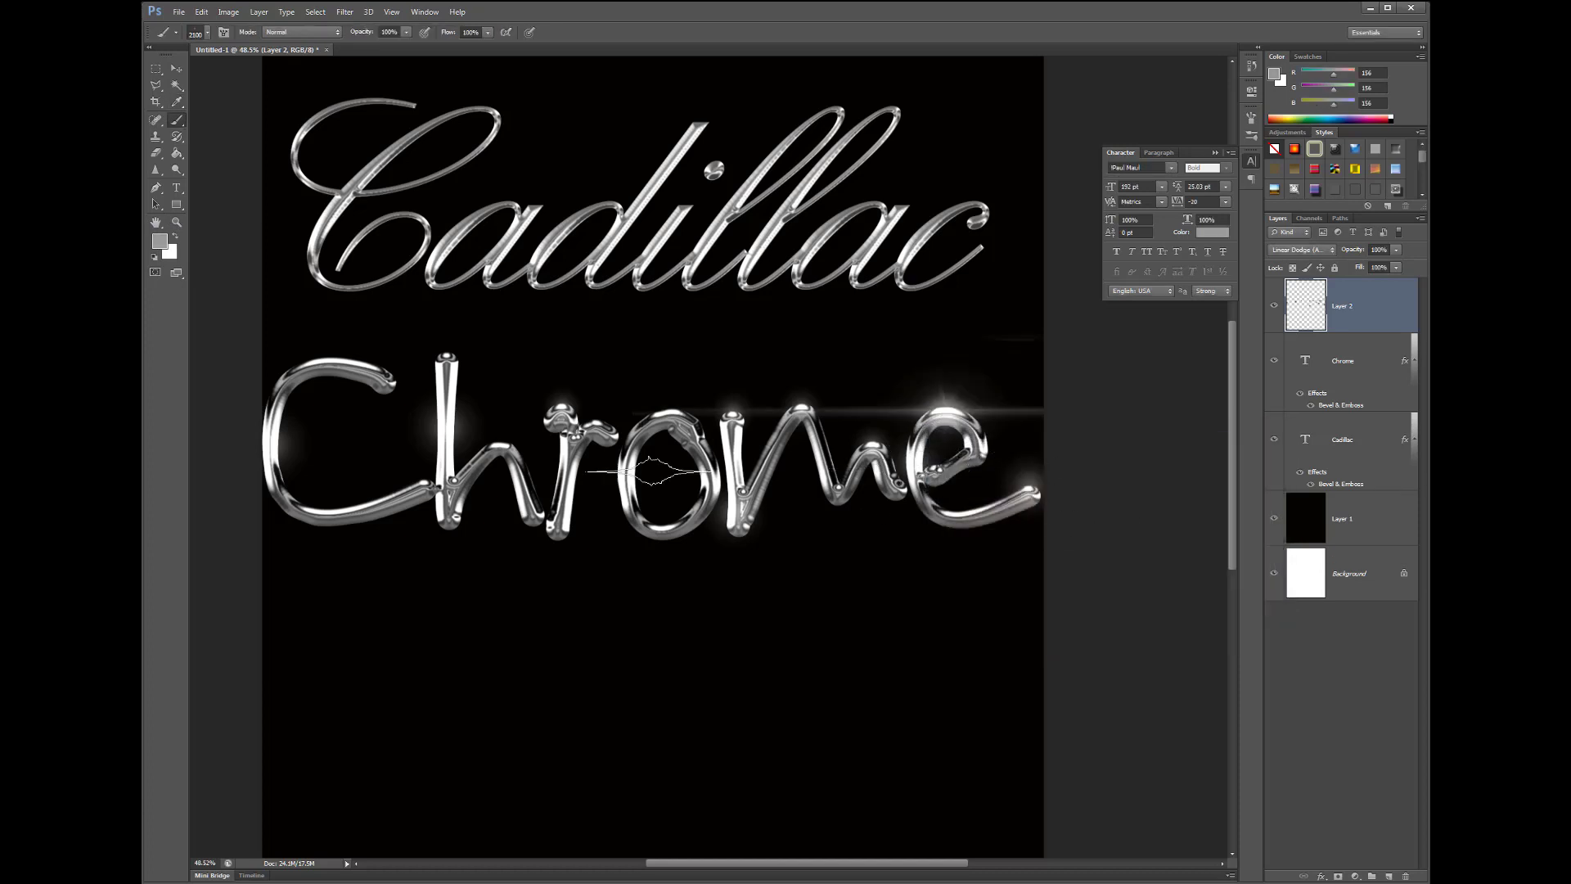
key("bracketleft")
key("bracketleft")
left_click(724, 460)
key("bracketleft")
key("bracketleft")
key("bracketleft")
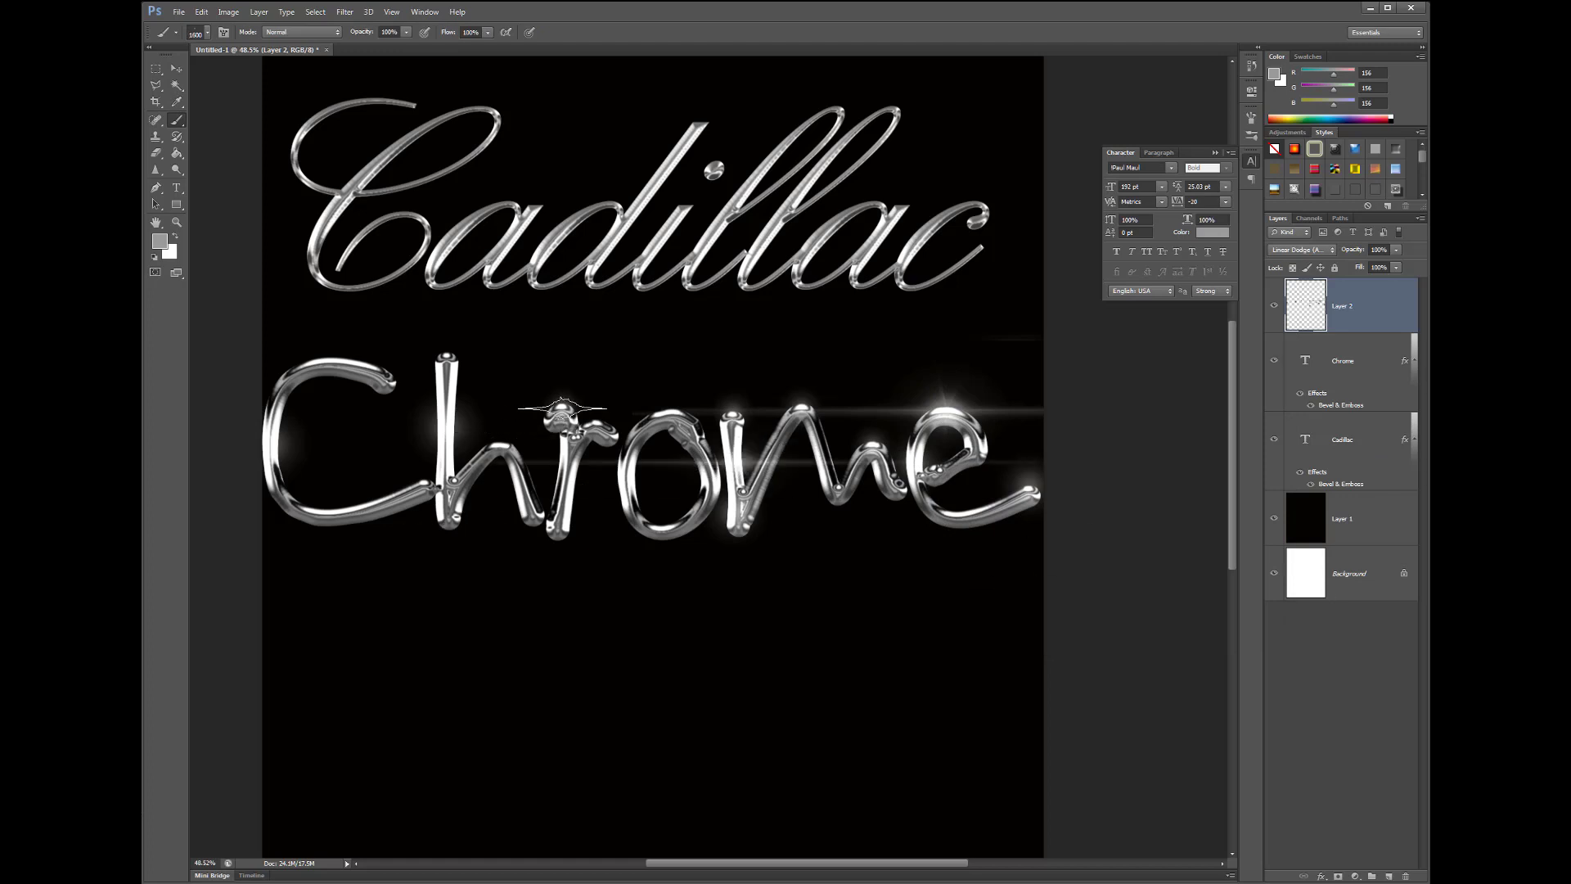
- Stamp sparkle flares on the r and h of Chrome with a smaller starburst brush
left_click(563, 407)
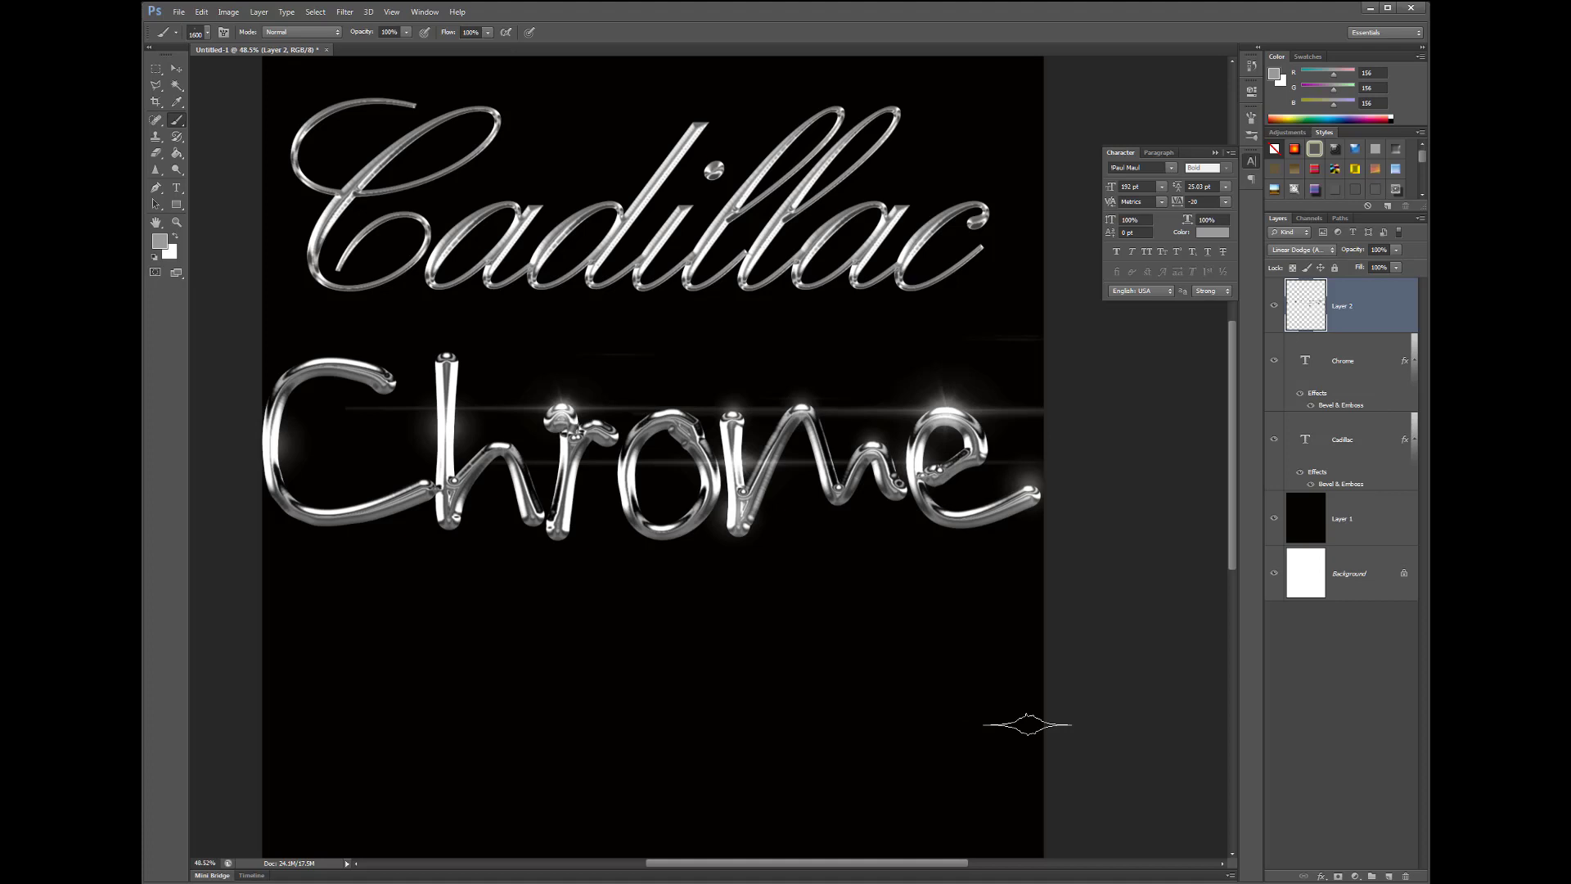
key("bracketleft")
key("bracketleft")
left_click(498, 446)
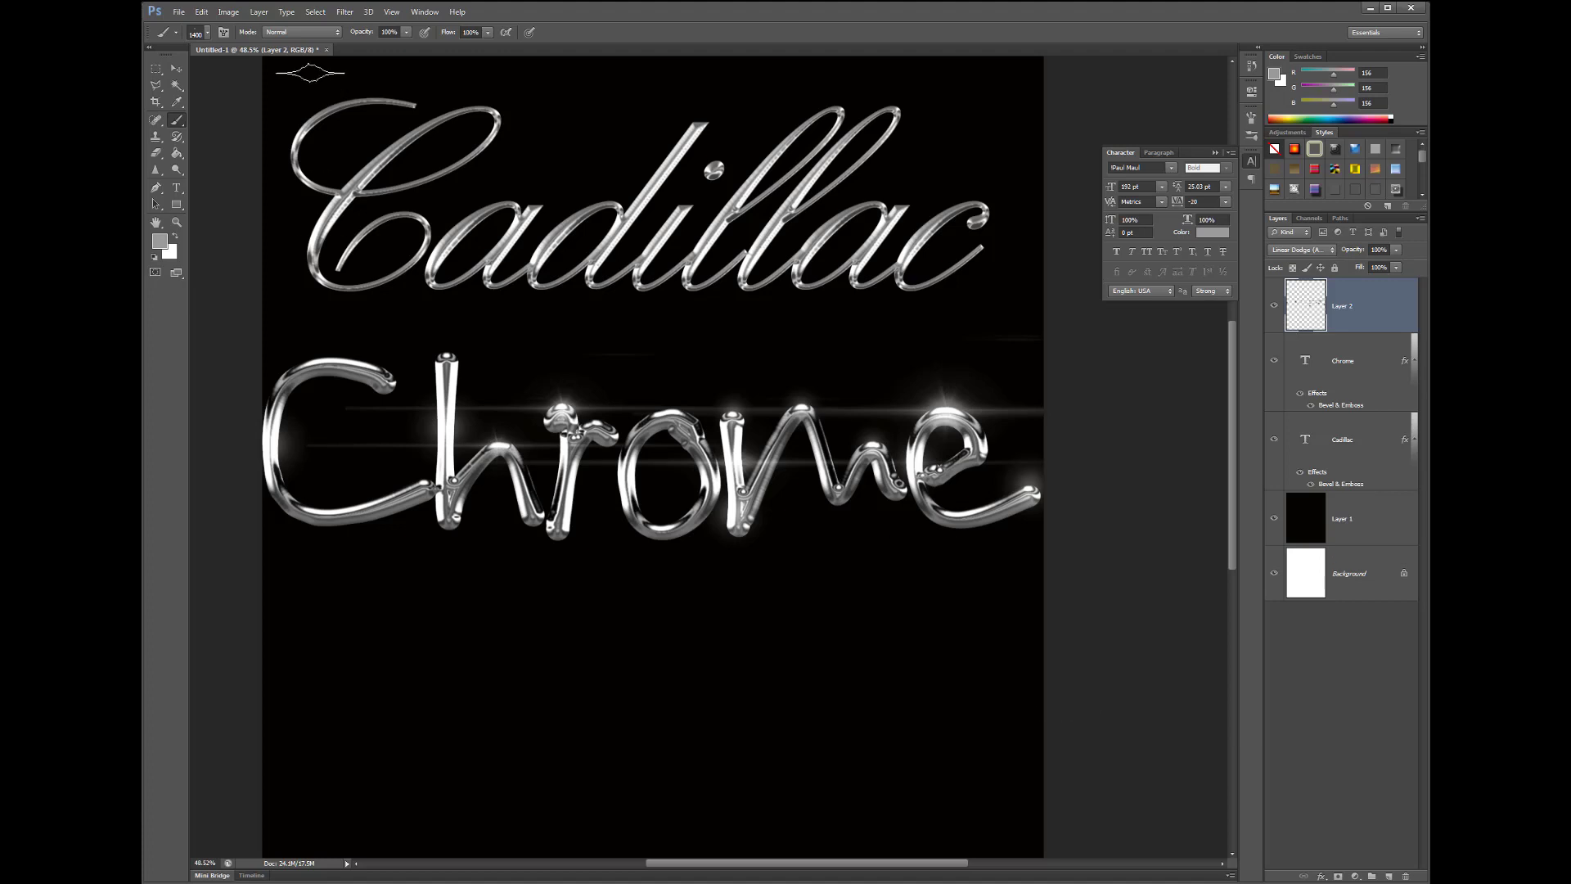
left_click(176, 68)
- Select the Cadillac text layer and zoom in until the Cadillac script is centred
left_click(758, 275)
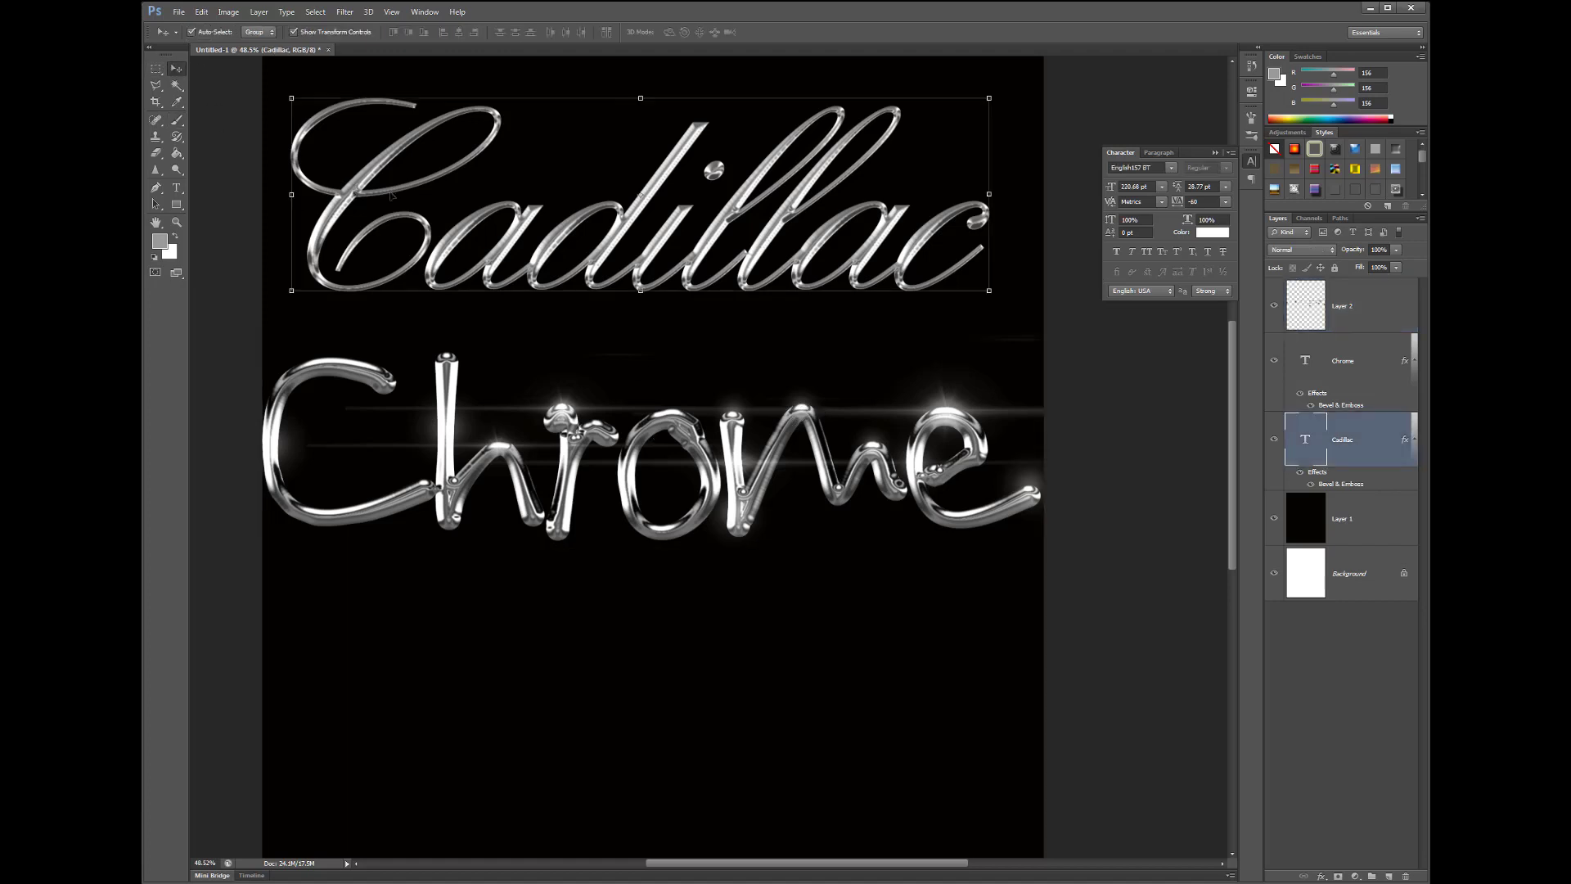
scroll(933, 284, "up", 2)
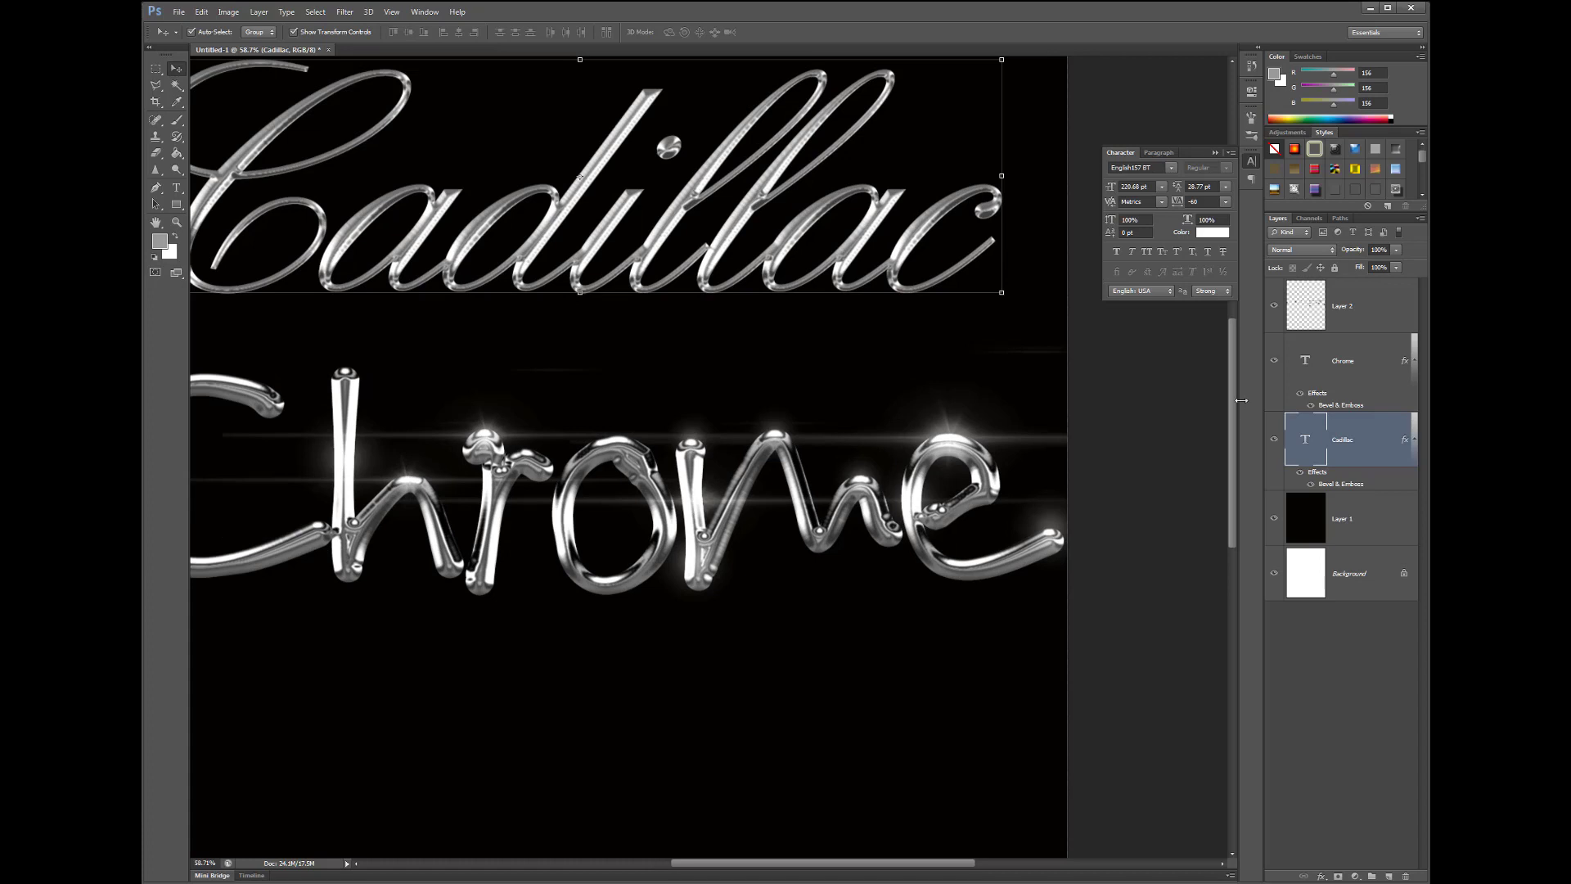
scroll(966, 821, "left", 3)
scroll(1232, 464, "up", 5)
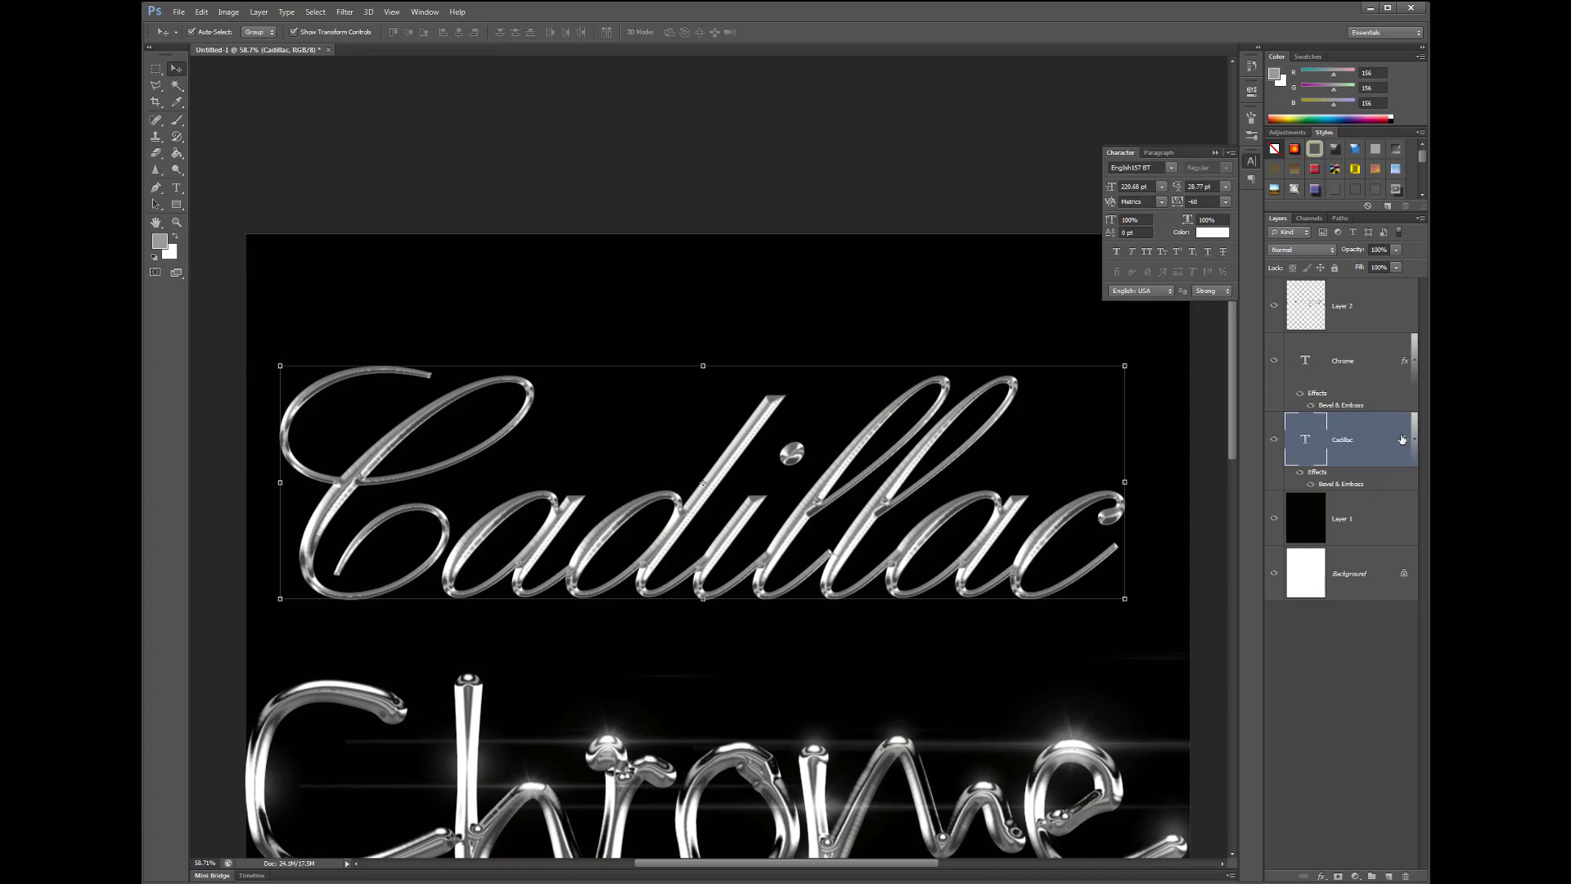
- In Cadillac's Bevel & Emboss, keep the shadow mode Normal and raise shadow opacity to 100%
double_click(1401, 442)
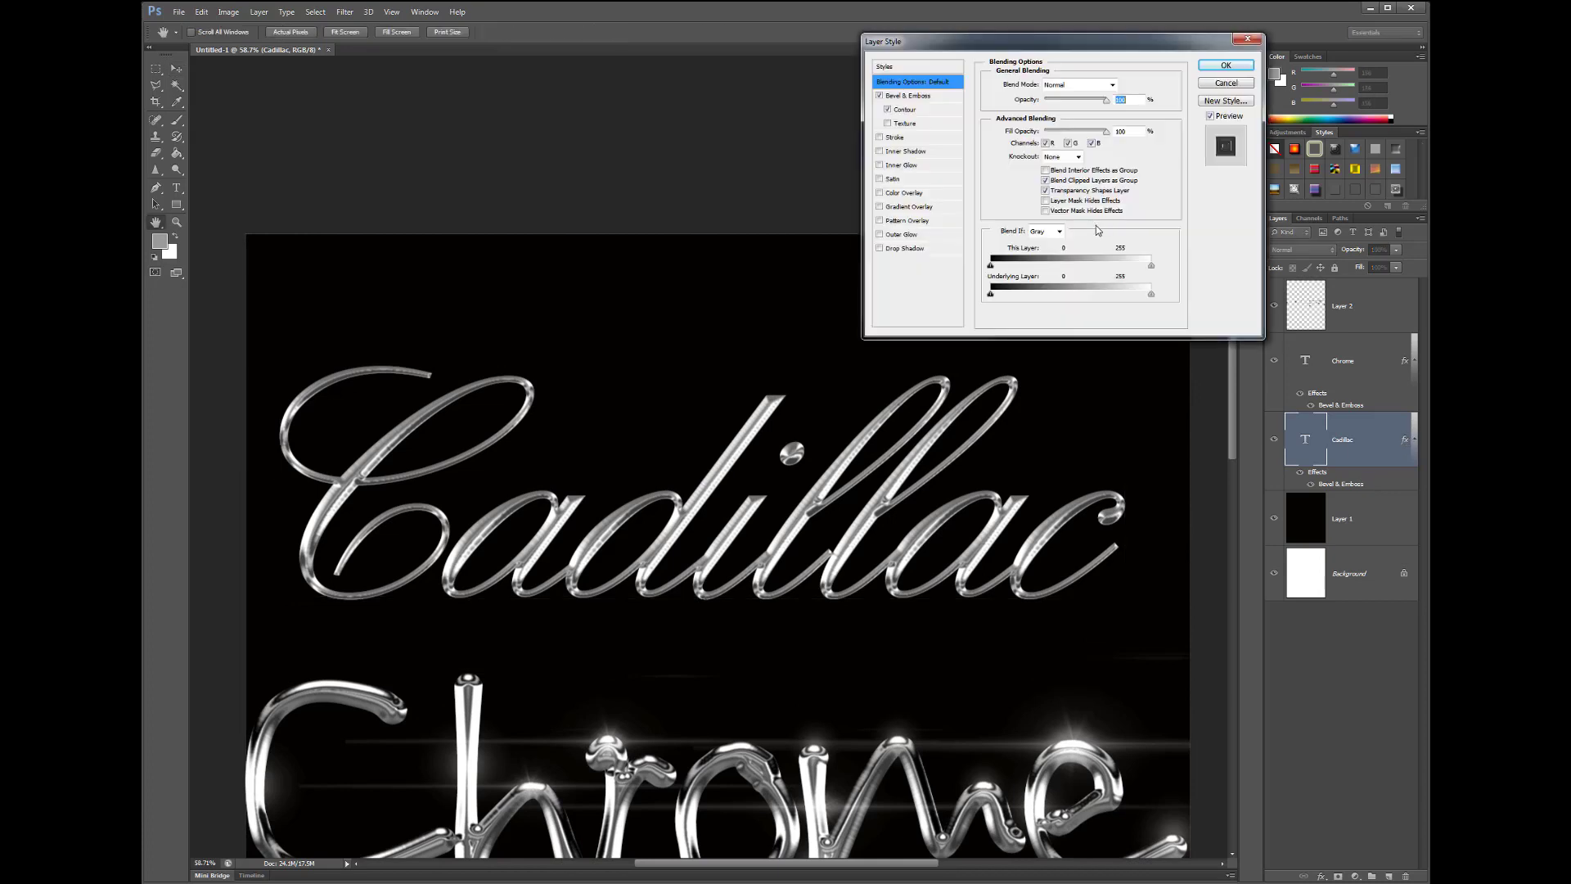
left_click(906, 95)
left_click(1108, 281)
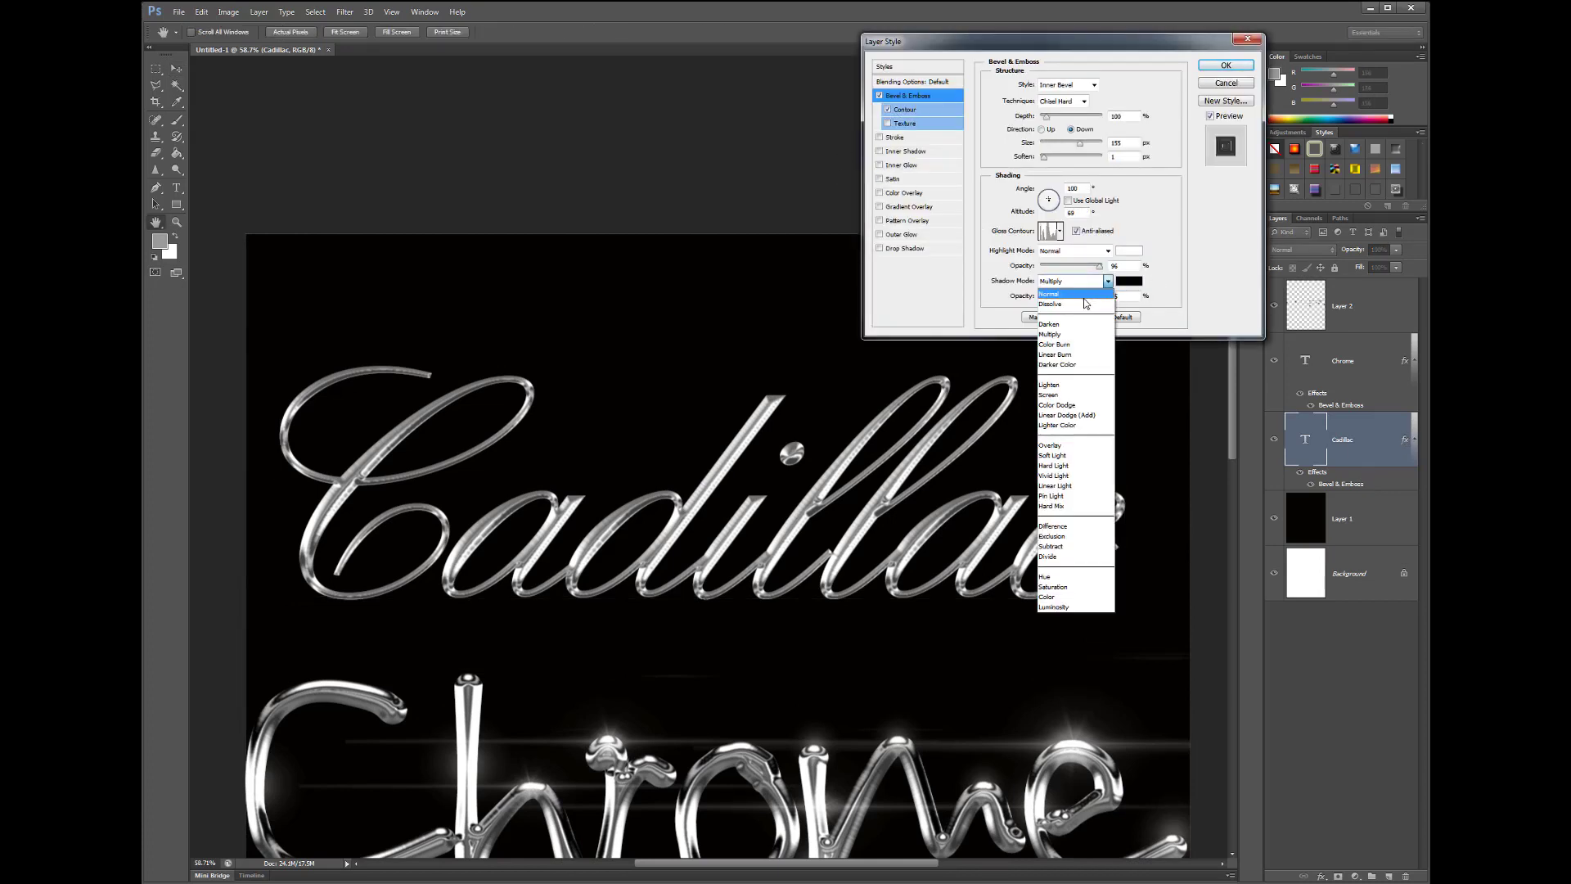
left_click(1083, 295)
left_click_drag(1086, 296, 1113, 297)
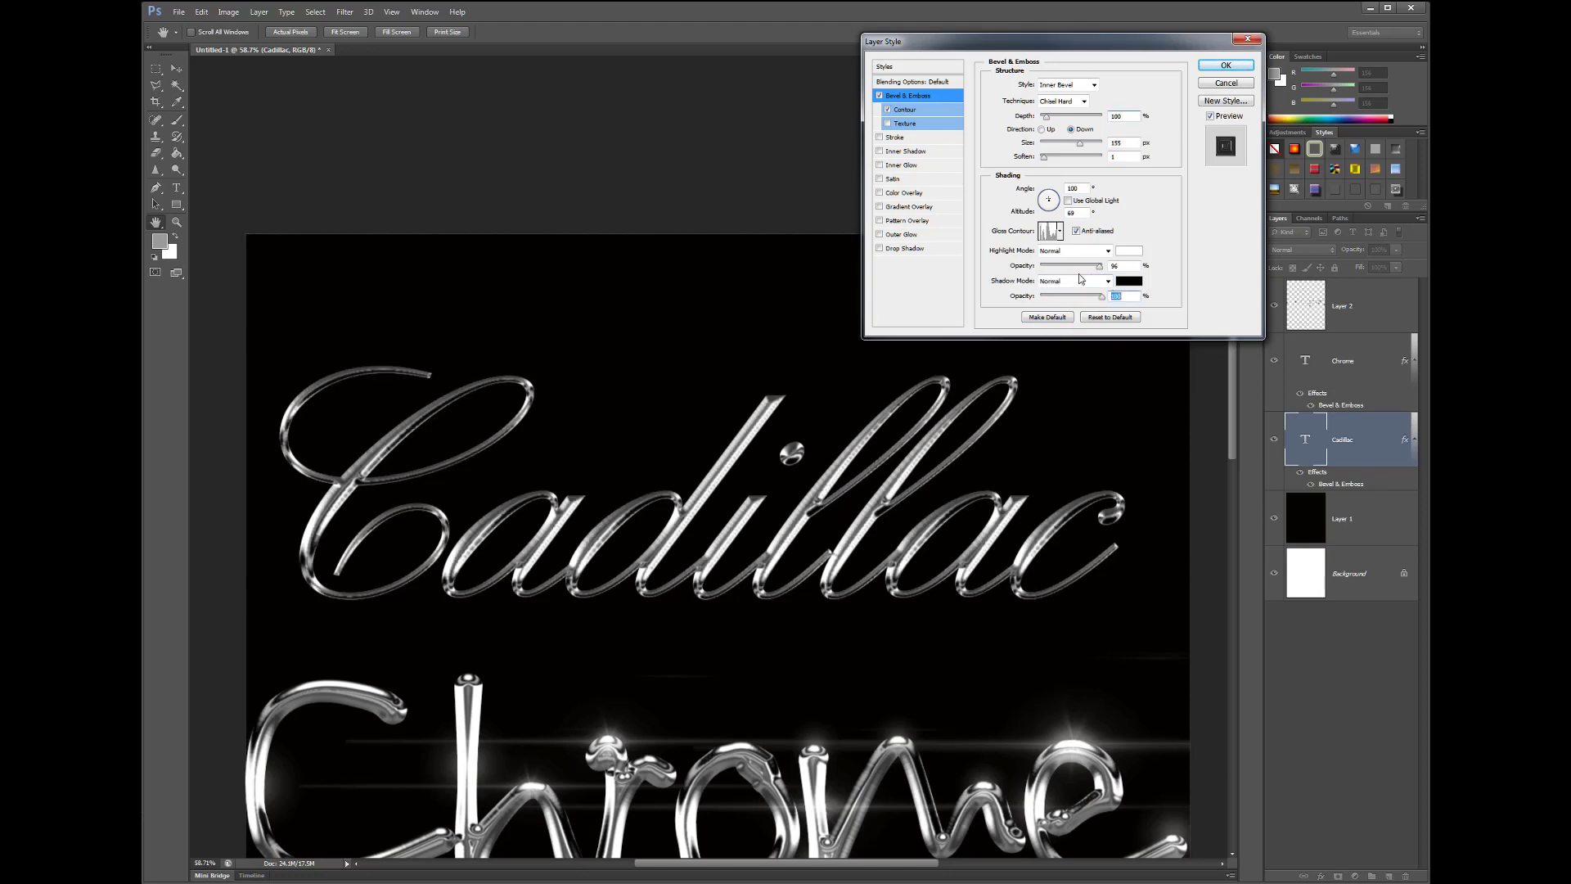
- Lower the bevel depth slightly and bring the light altitude down to 72
left_click(1129, 116)
key("Down")
key("Down")
key("Down")
key("Down")
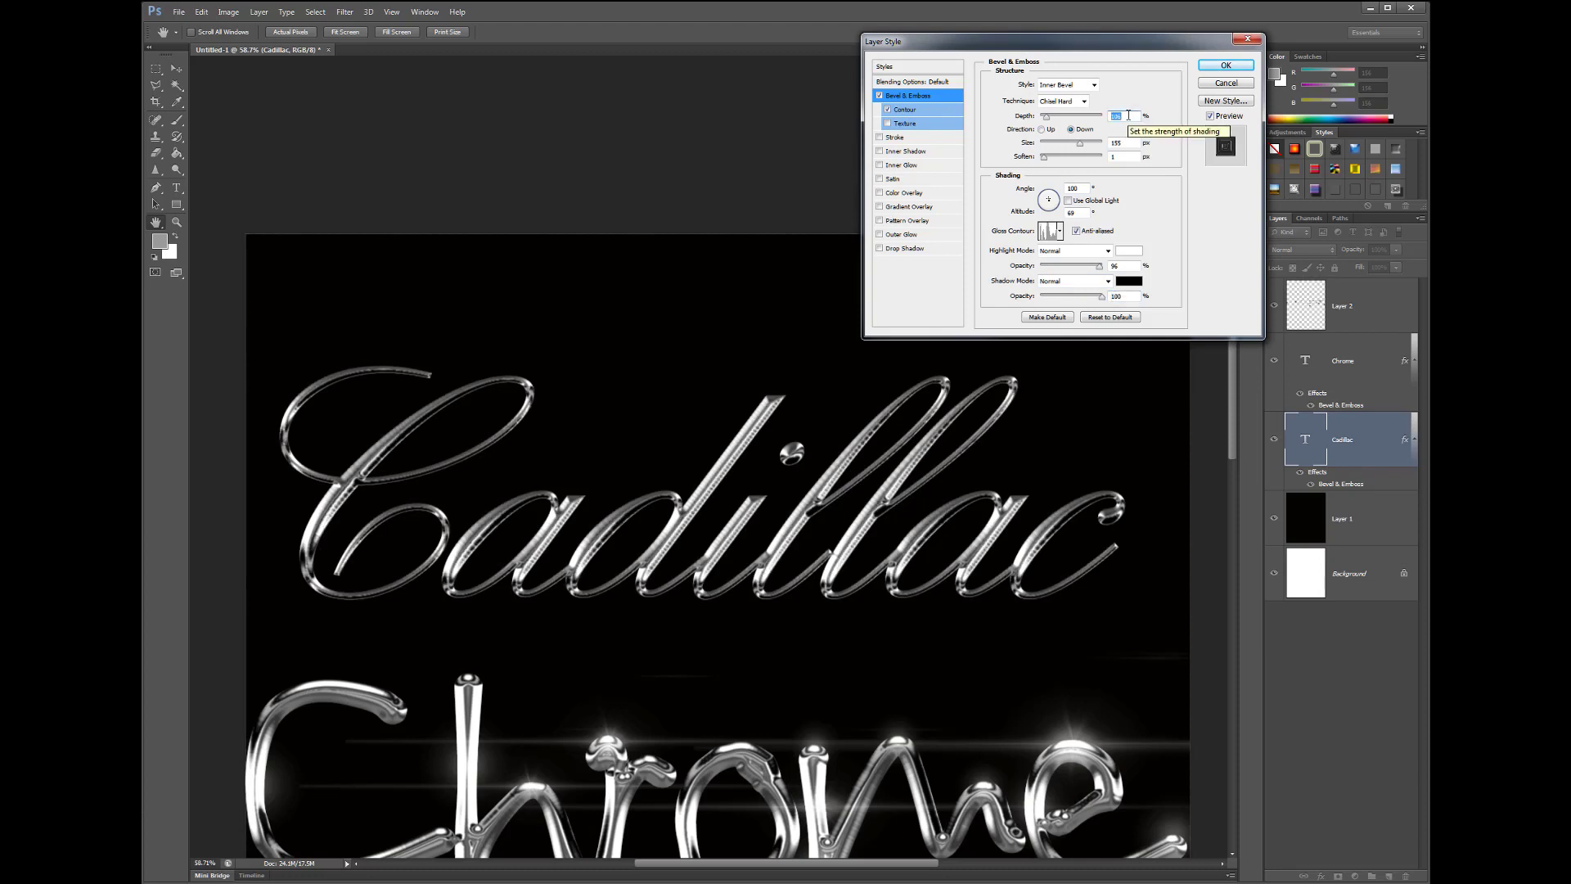
key("Down")
key("Down")
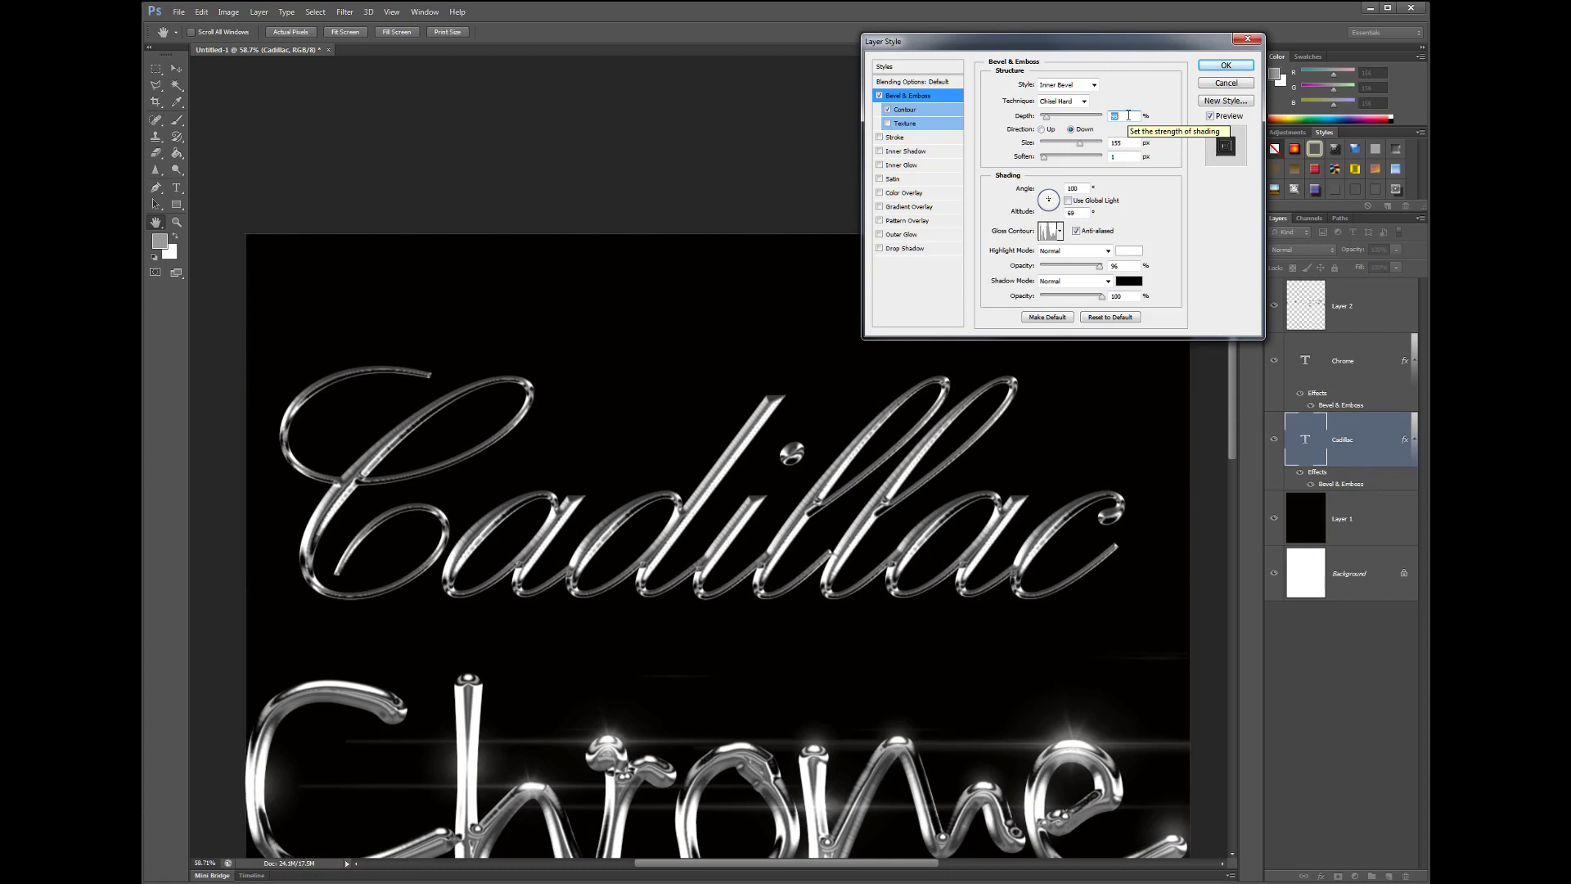
left_click(1077, 213)
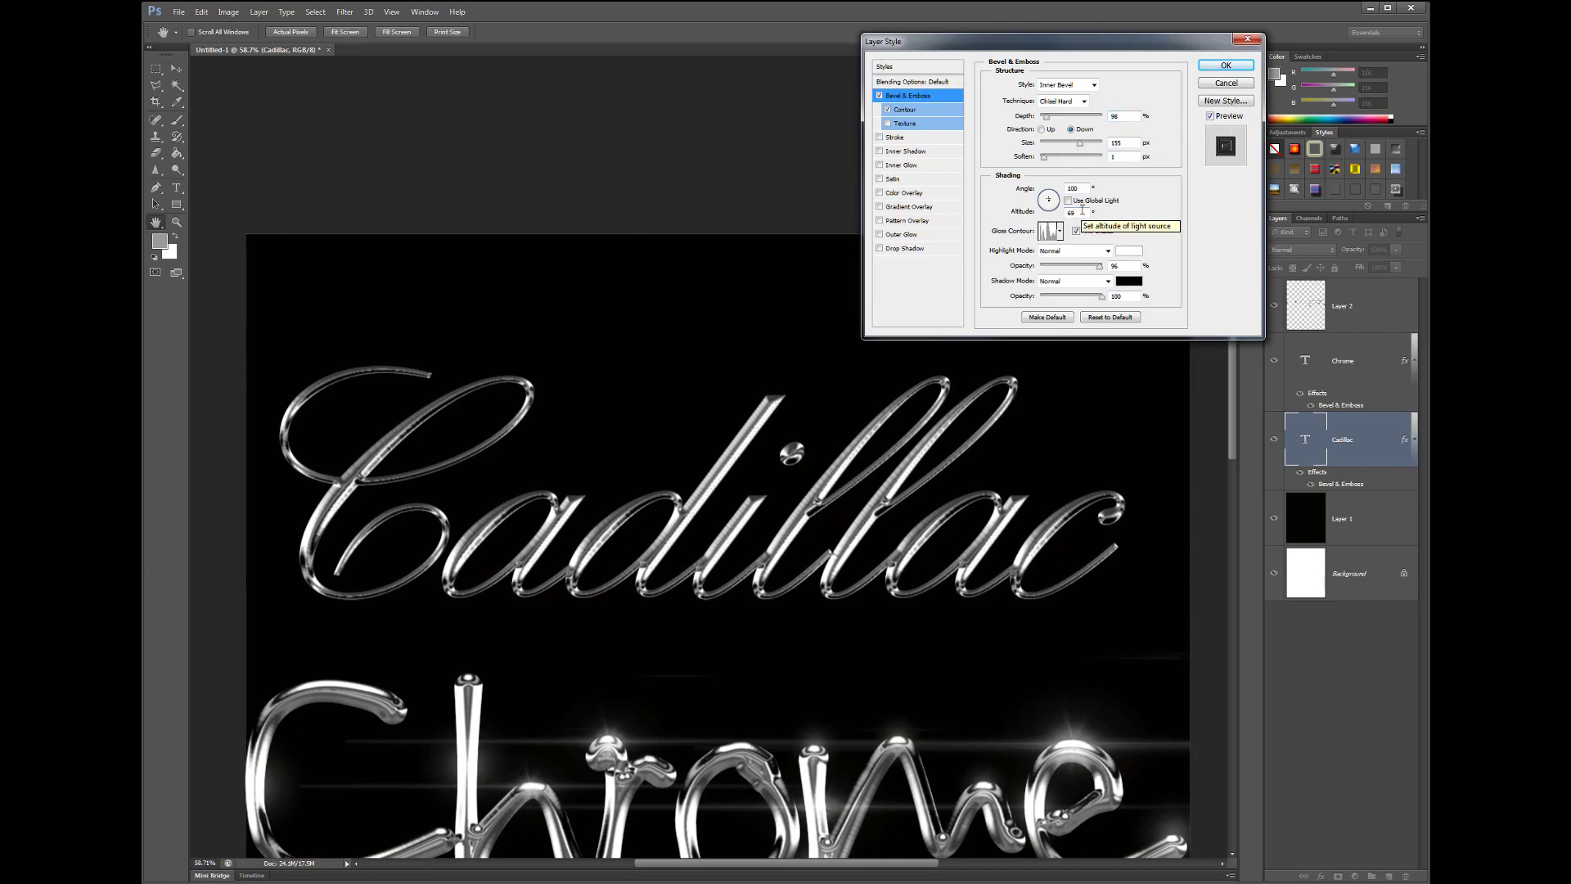
key("Down")
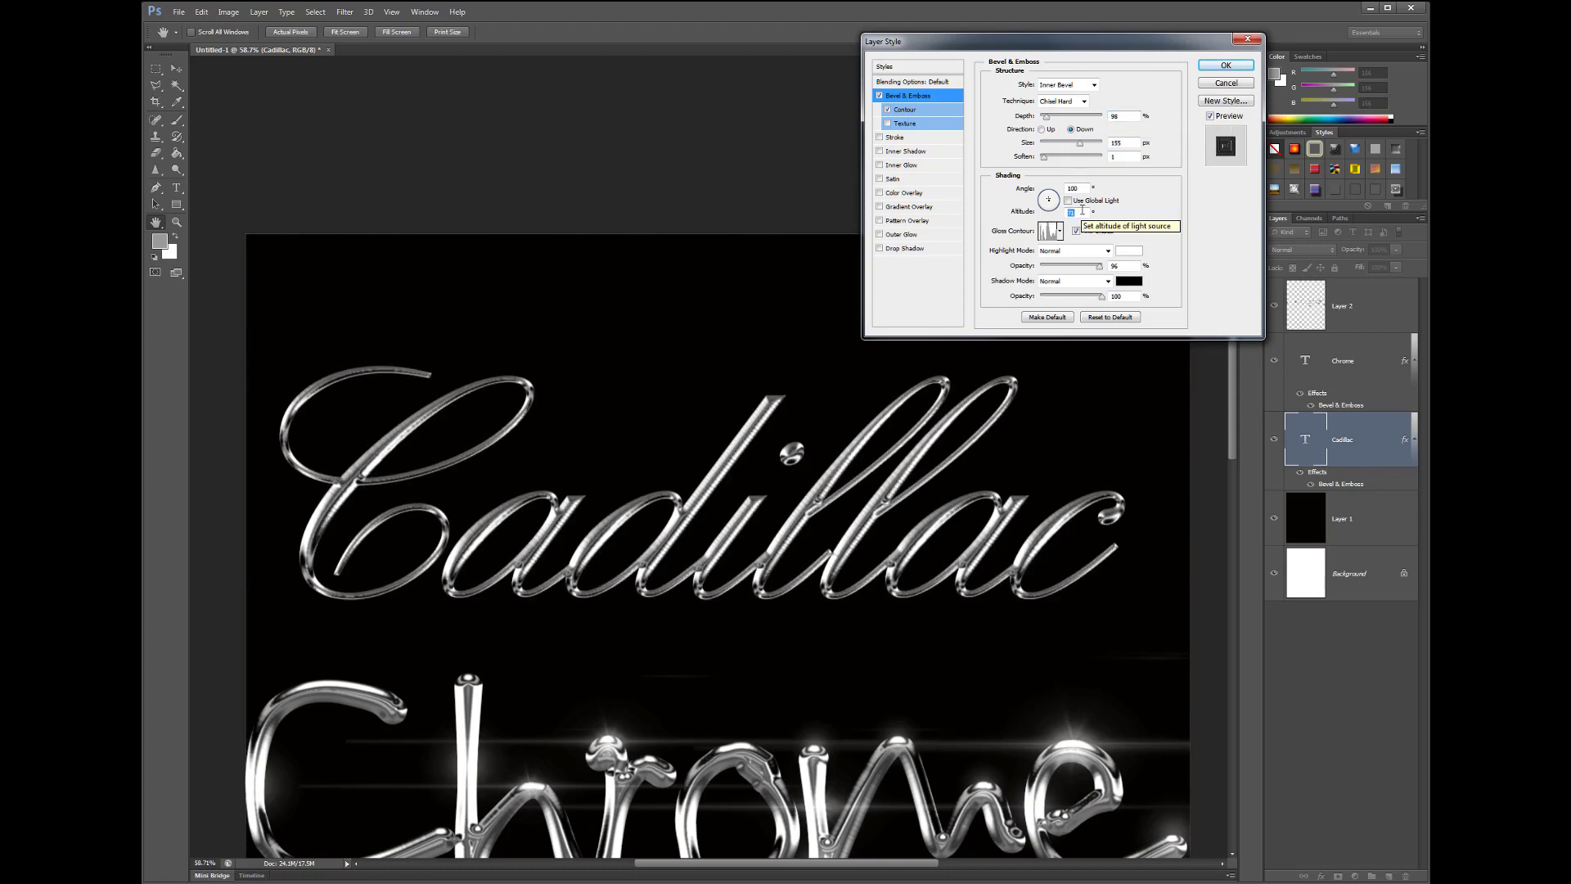
key("Down")
key("Down")
key("Down")
key("Down")
key("Down")
key("Down")
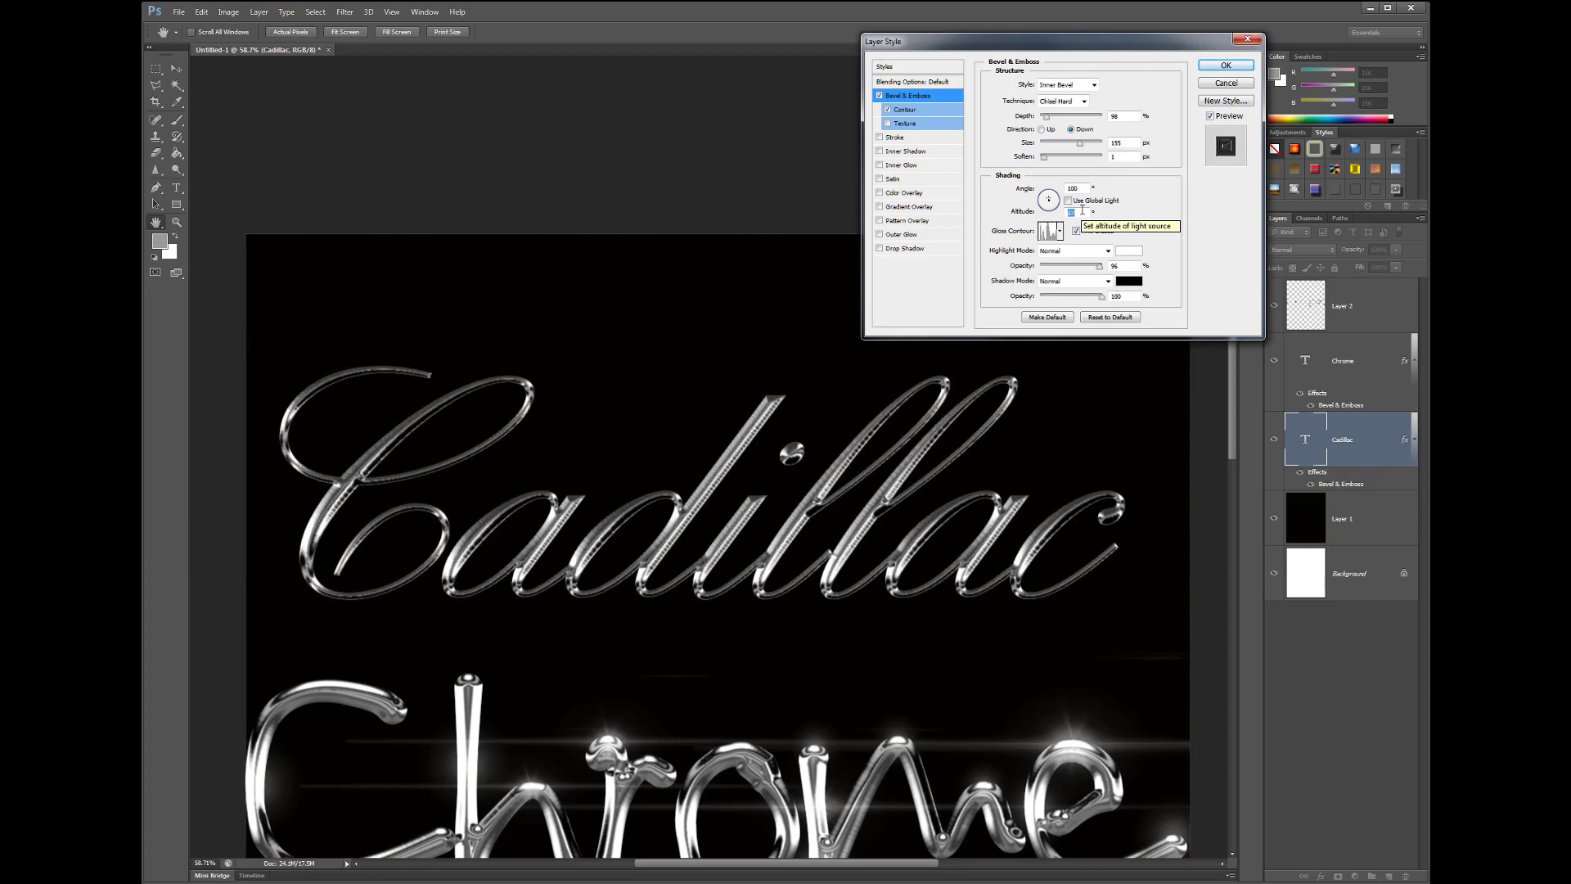
key("Down")
key("Down")
key("Down")
key("Down")
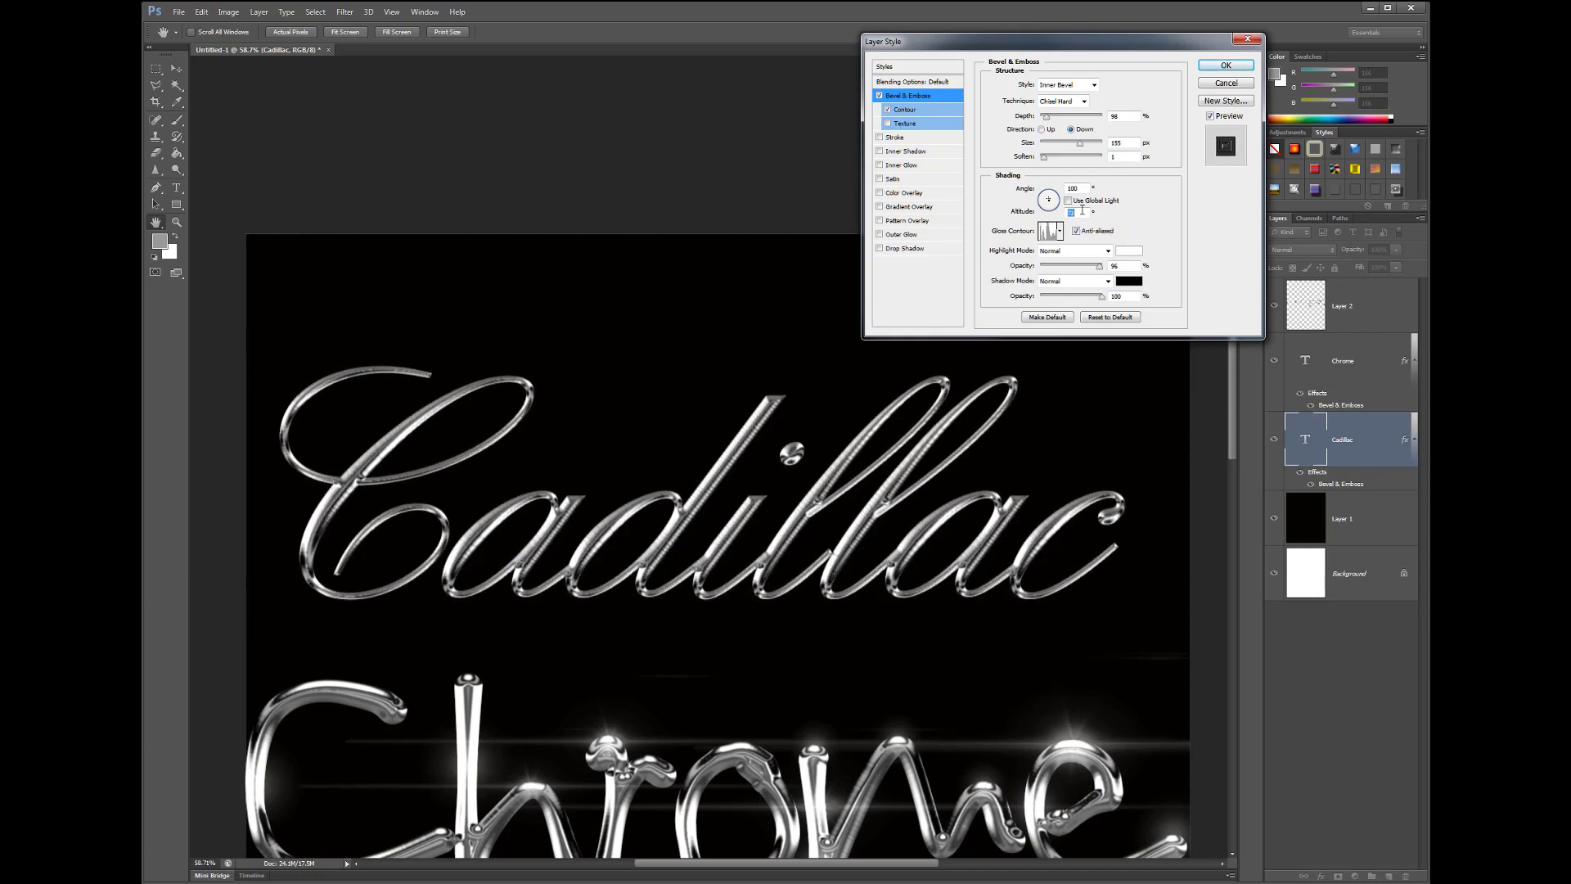
key("Down")
key("Down")
key("Down")
key("Down")
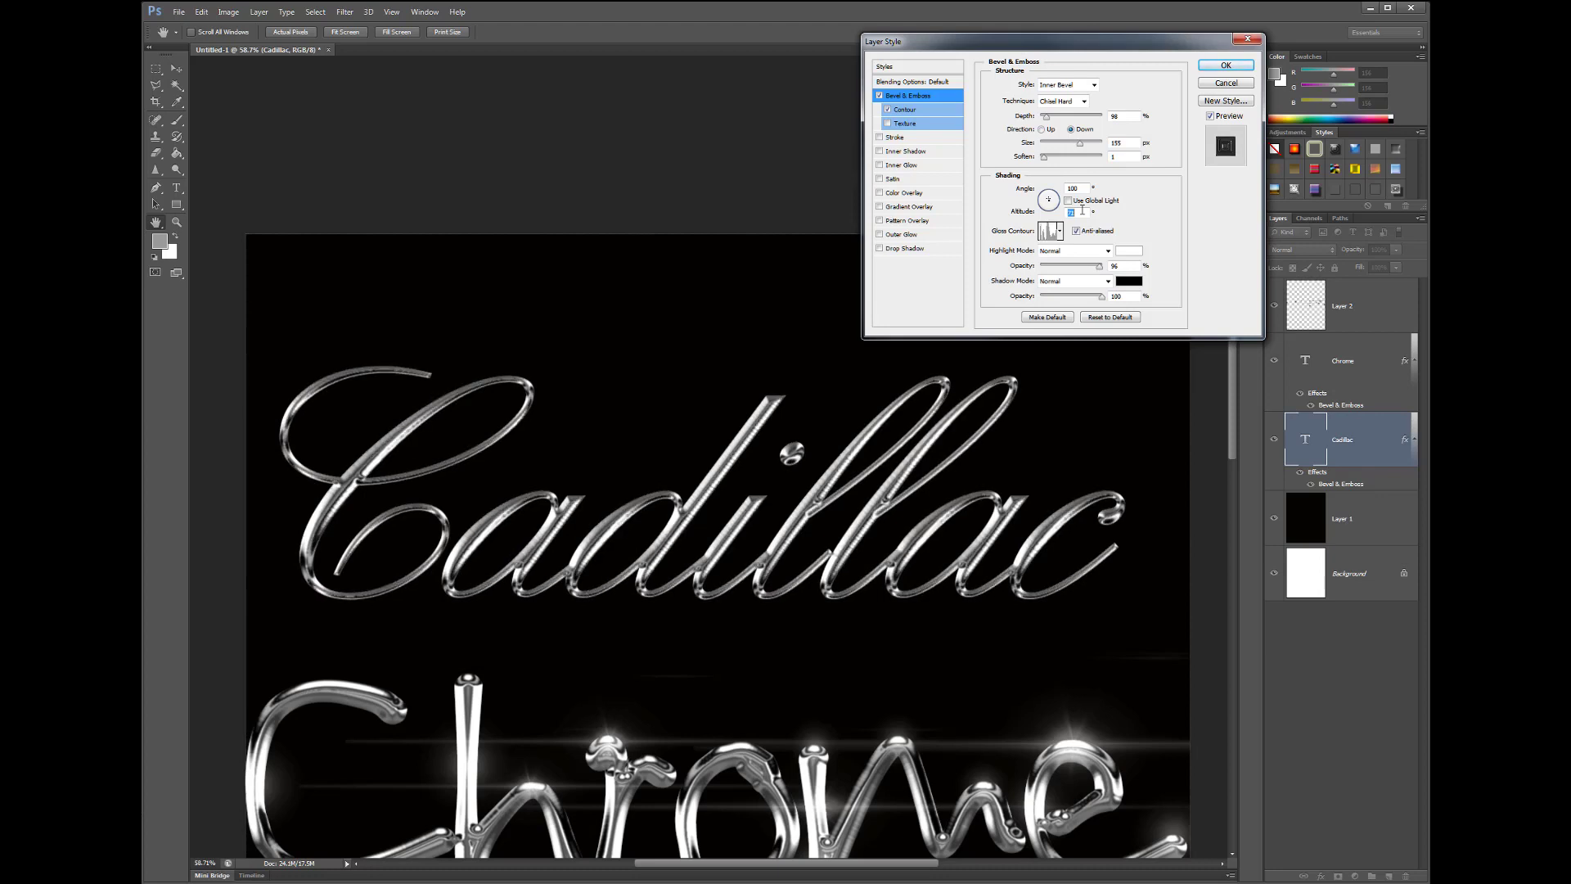
key("Down")
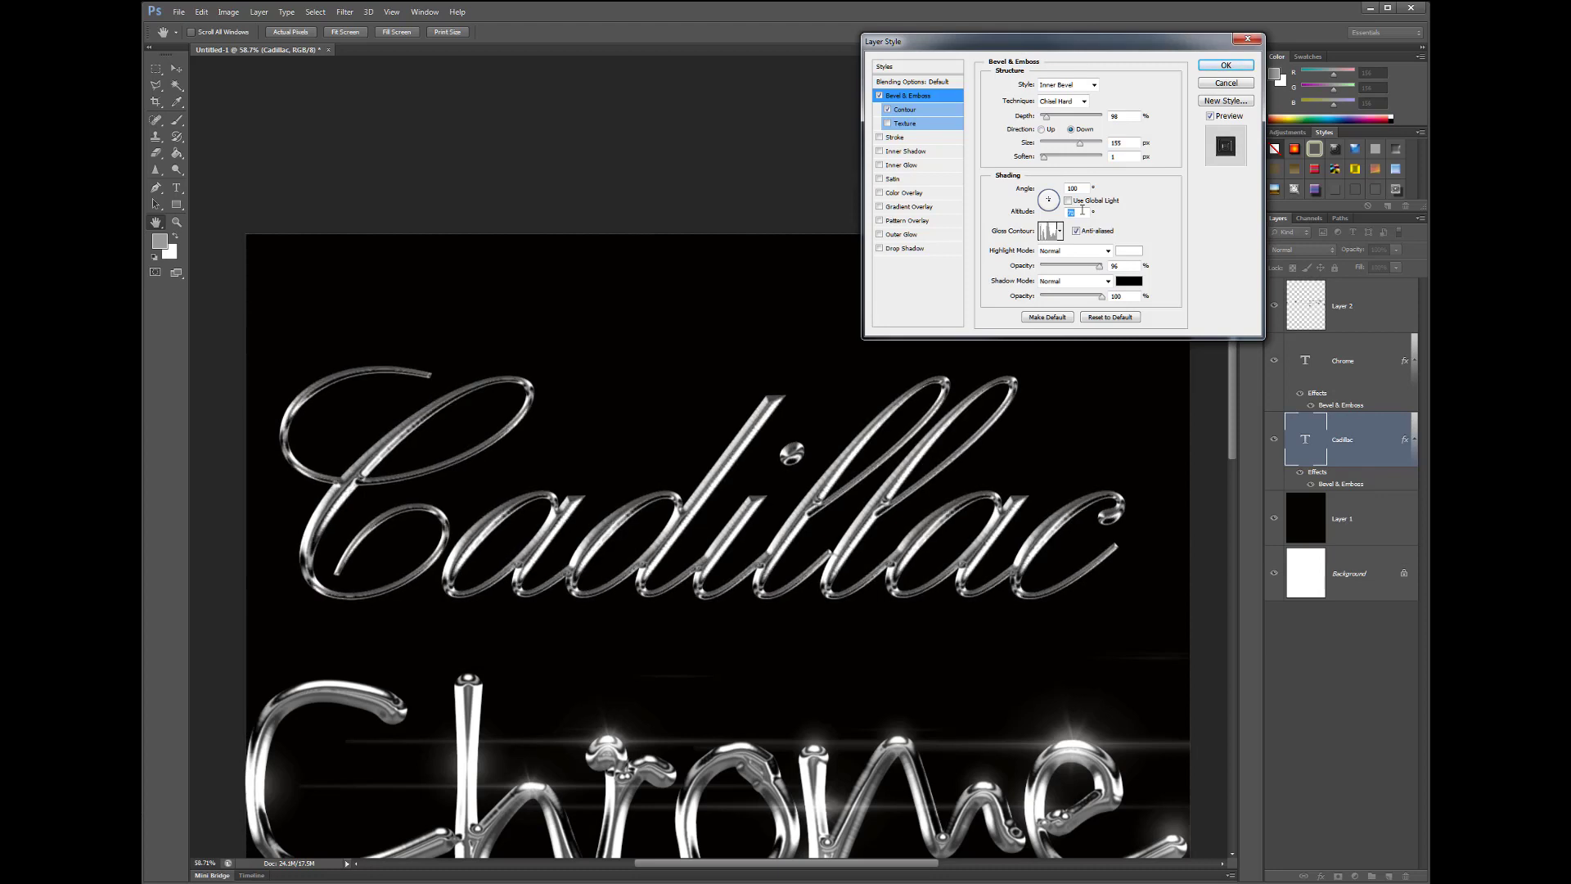
key("Down")
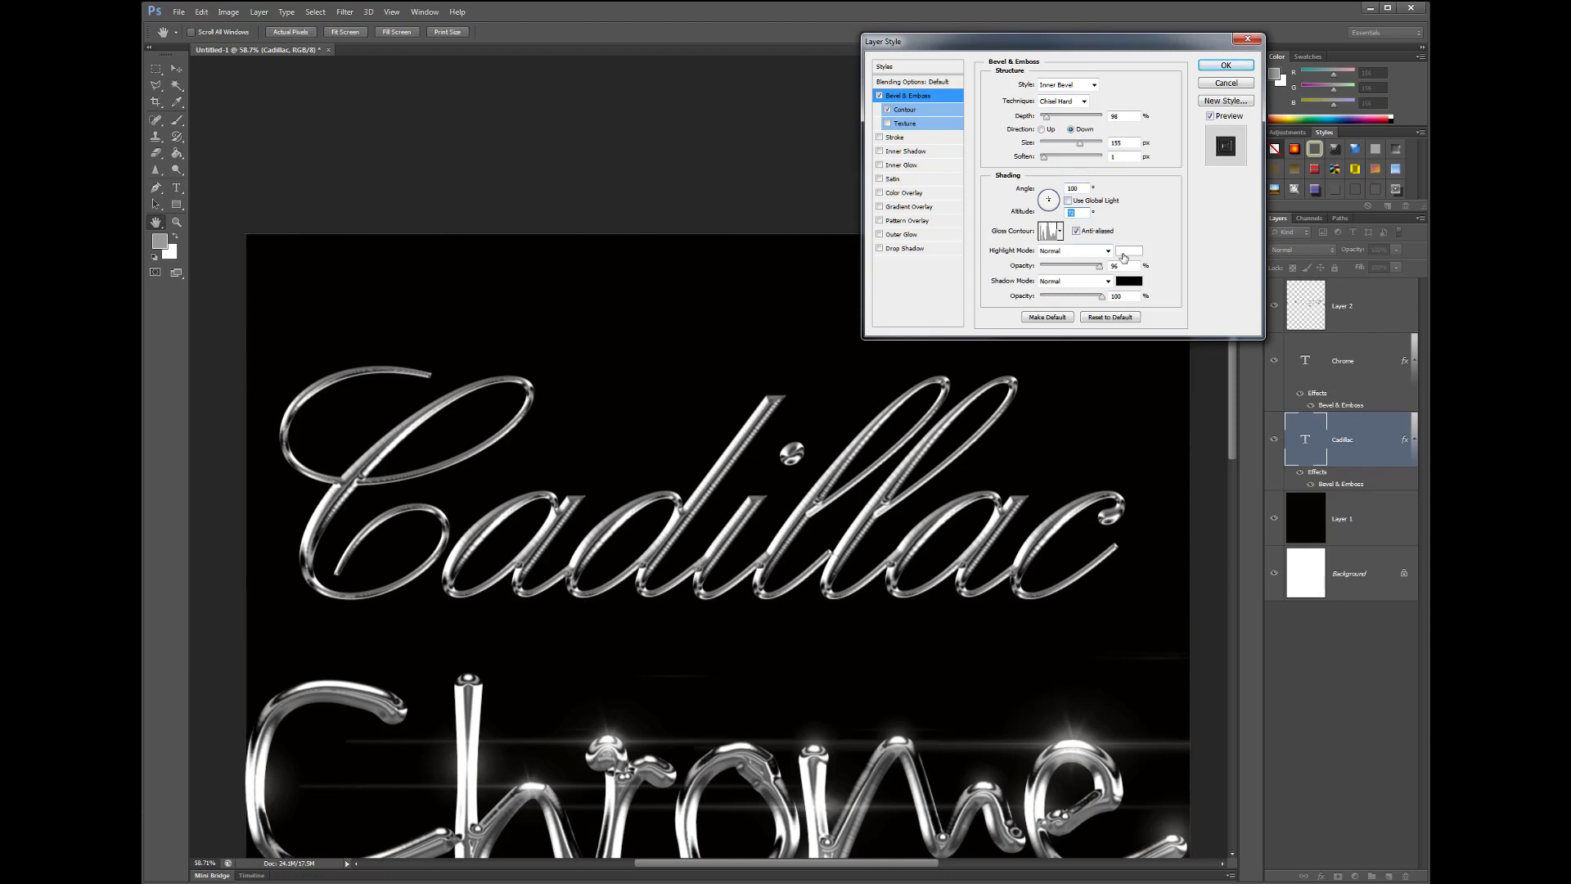
- Raise the bevel lighting angle a few degrees and apply the Cadillac layer style
left_click(1081, 189)
key("Up")
key("Up")
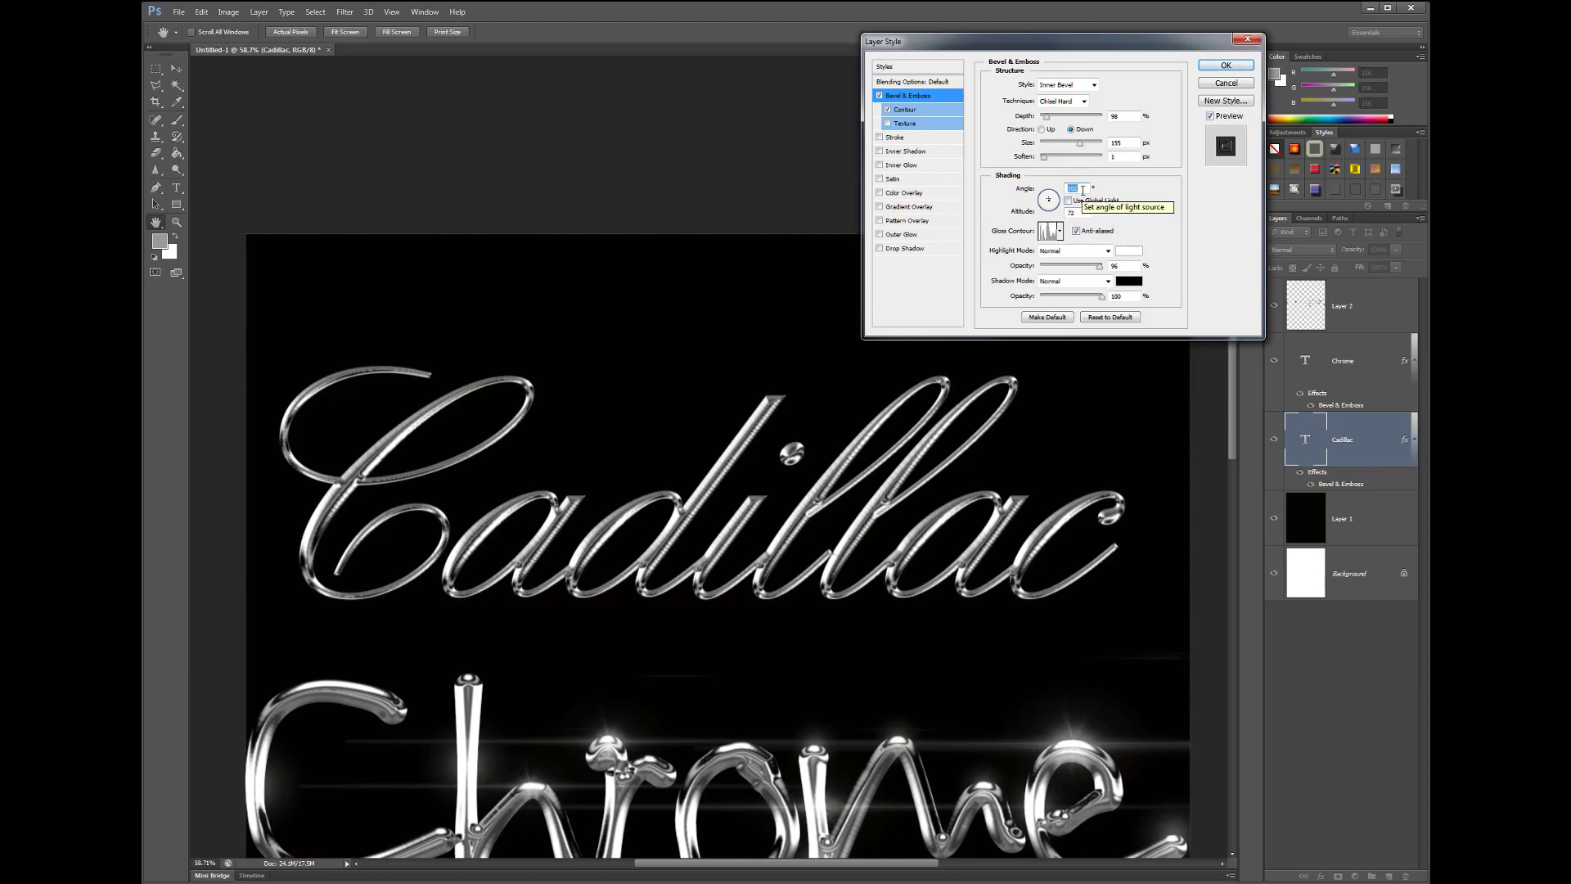
key("Up")
key("Up")
key("Up")
key("Up")
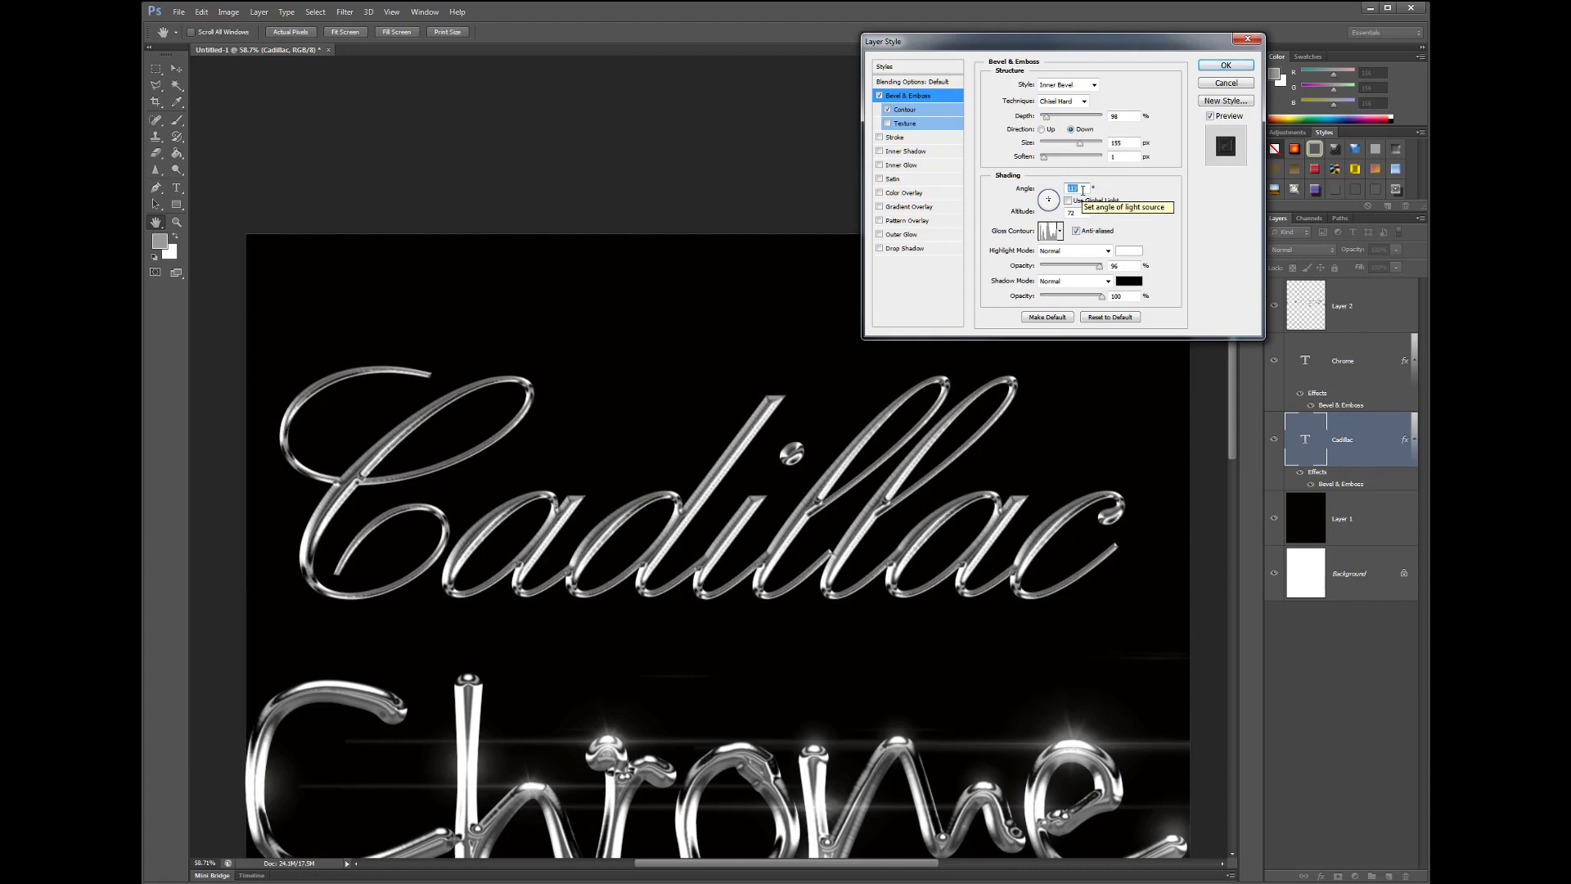
key("Up")
key("Up")
key("Up")
key("Up")
key("Up")
key("Up")
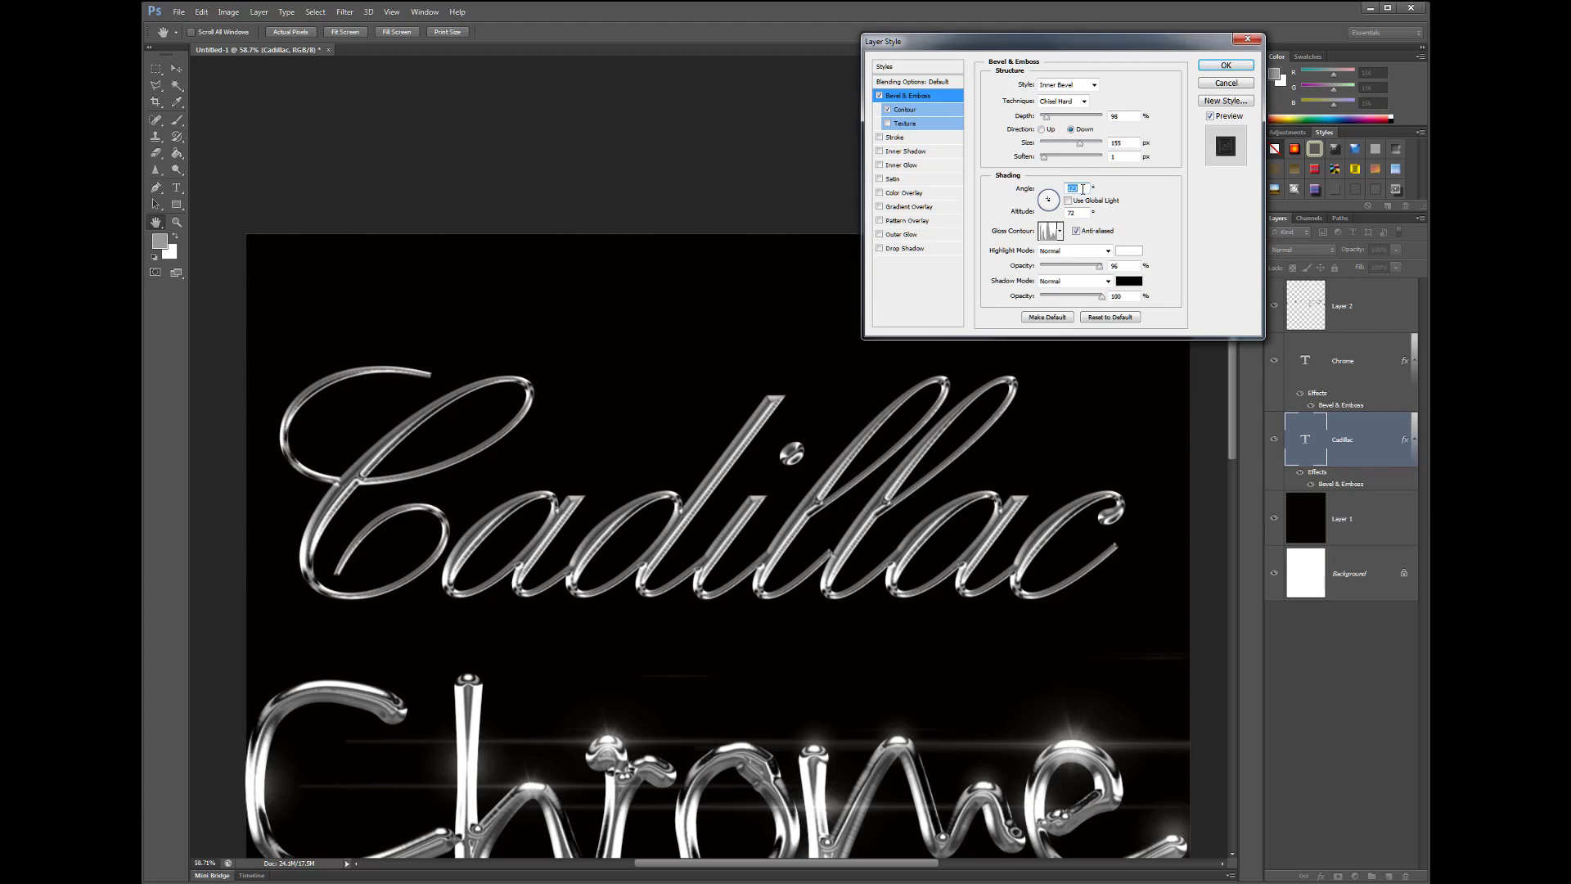
left_click(1220, 66)
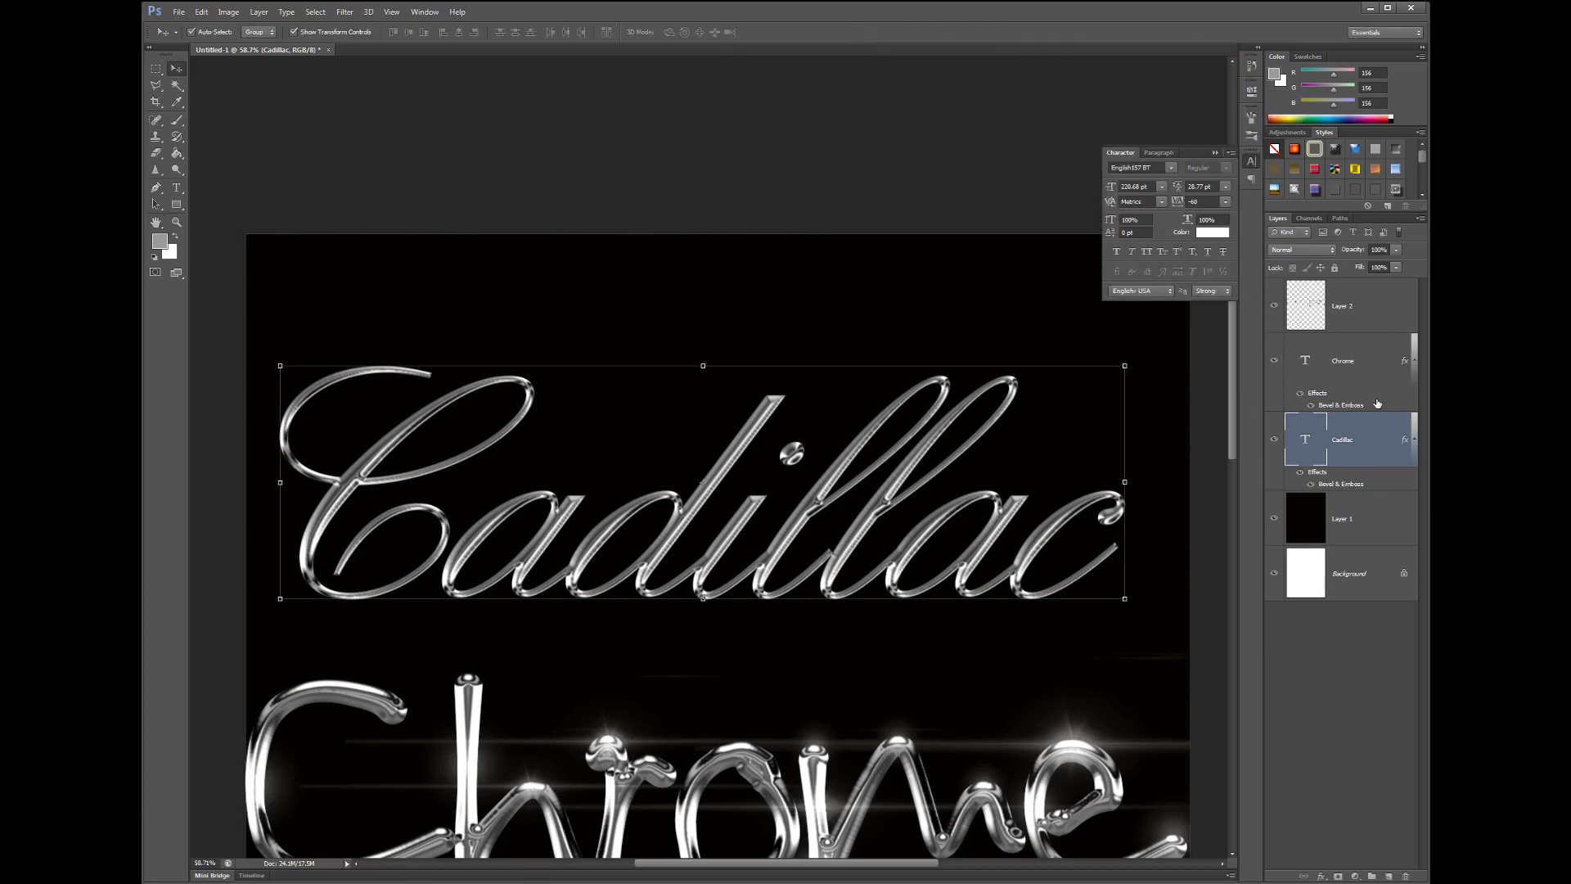
- On Layer 2, stamp lens-flare sparkles on Cadillac's i dot, second l and final c
left_click(1367, 300)
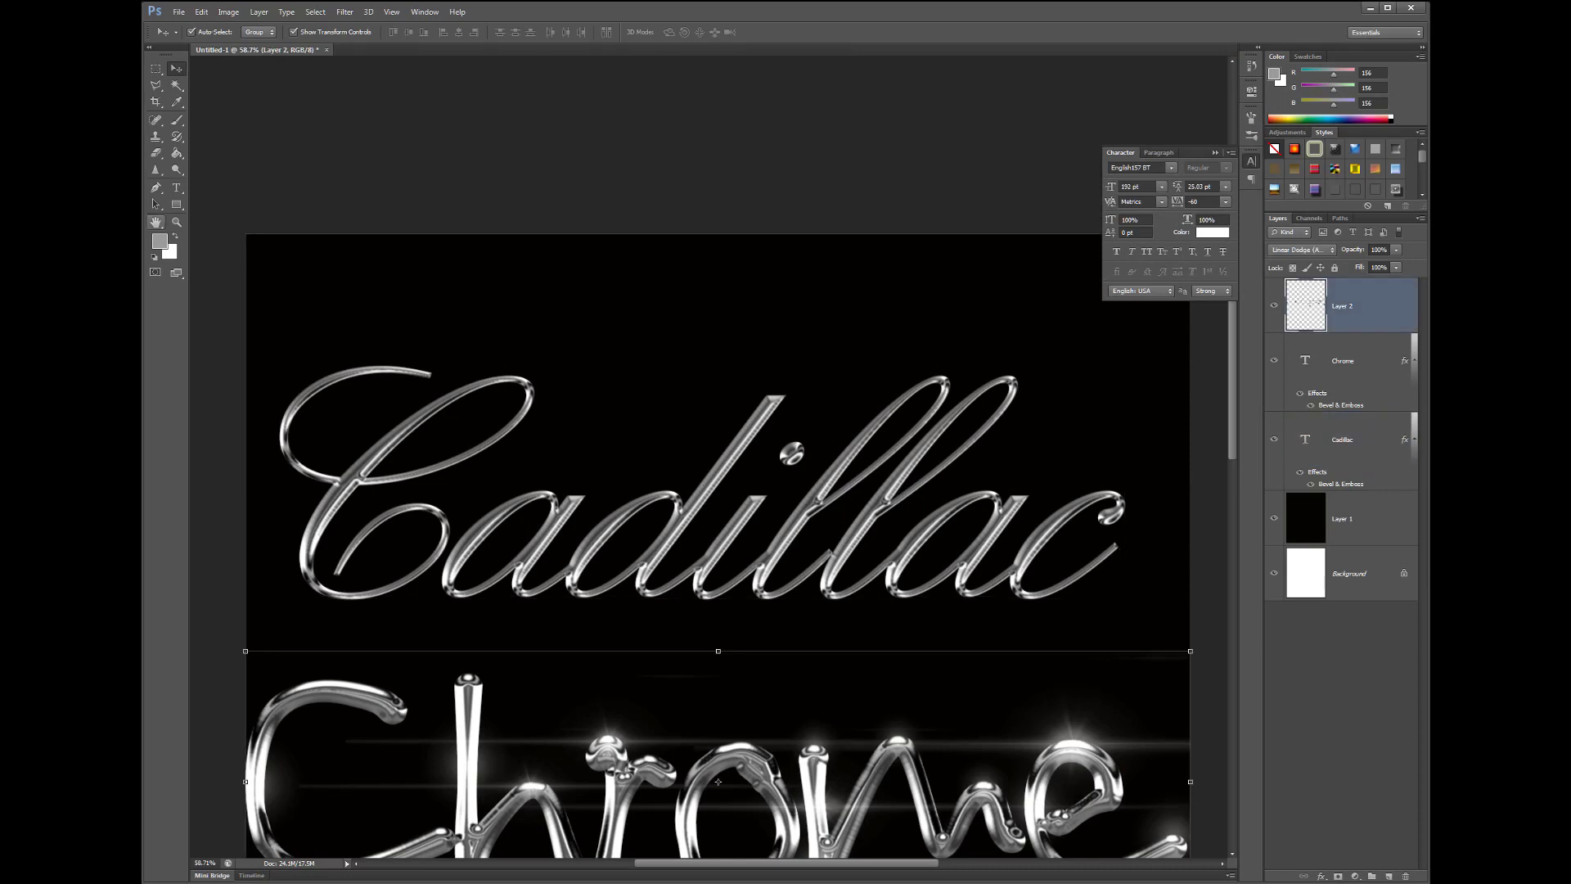
left_click(177, 122)
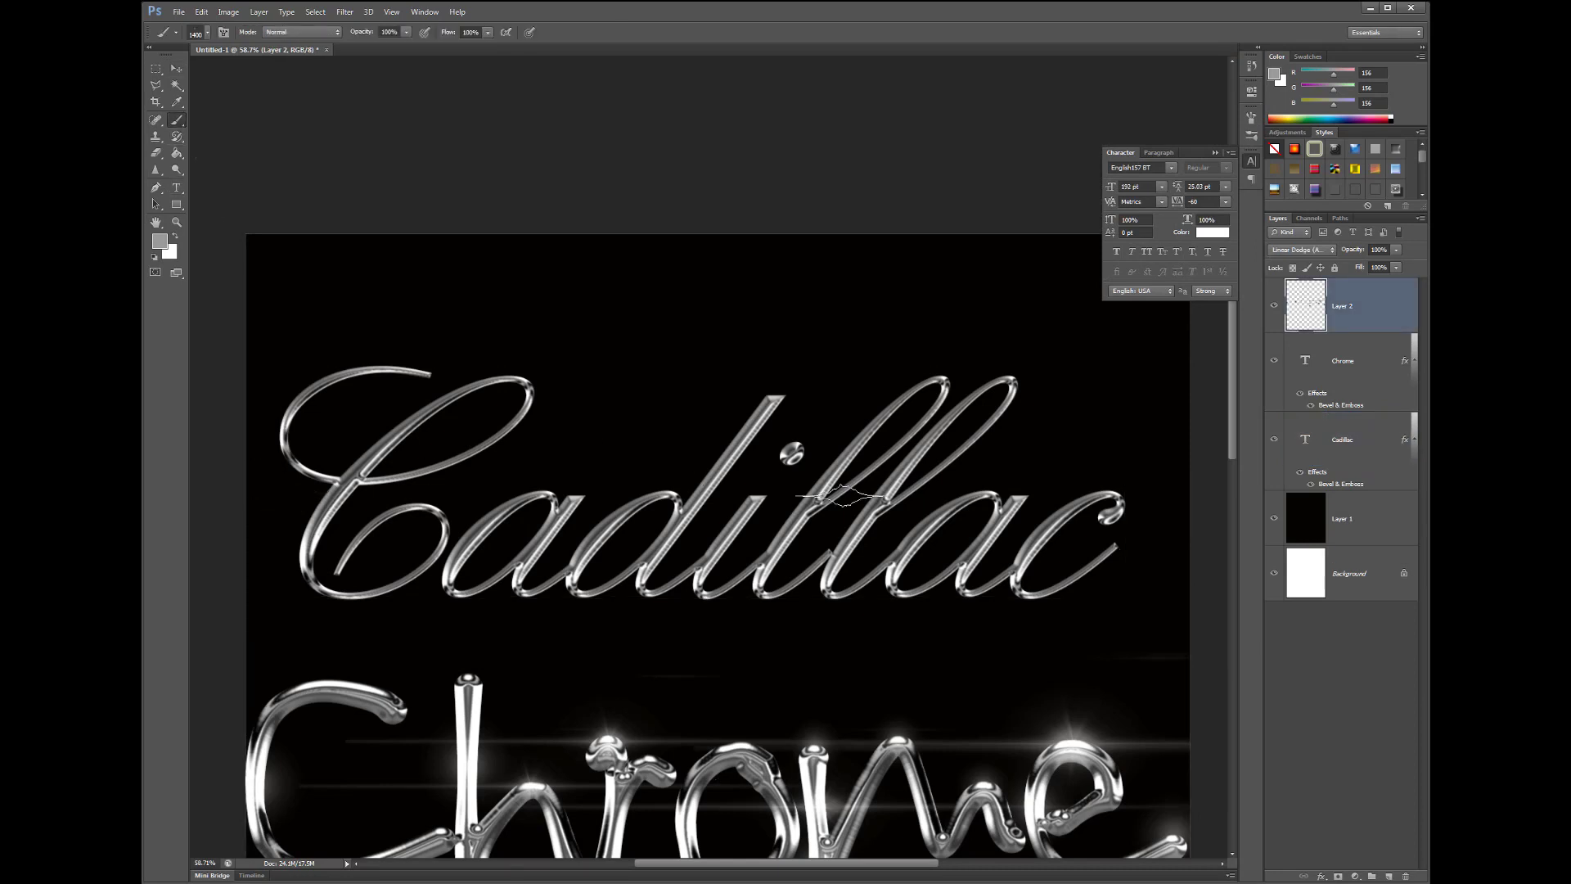
left_click(798, 448)
key("bracketleft")
key("bracketleft")
key("bracketleft")
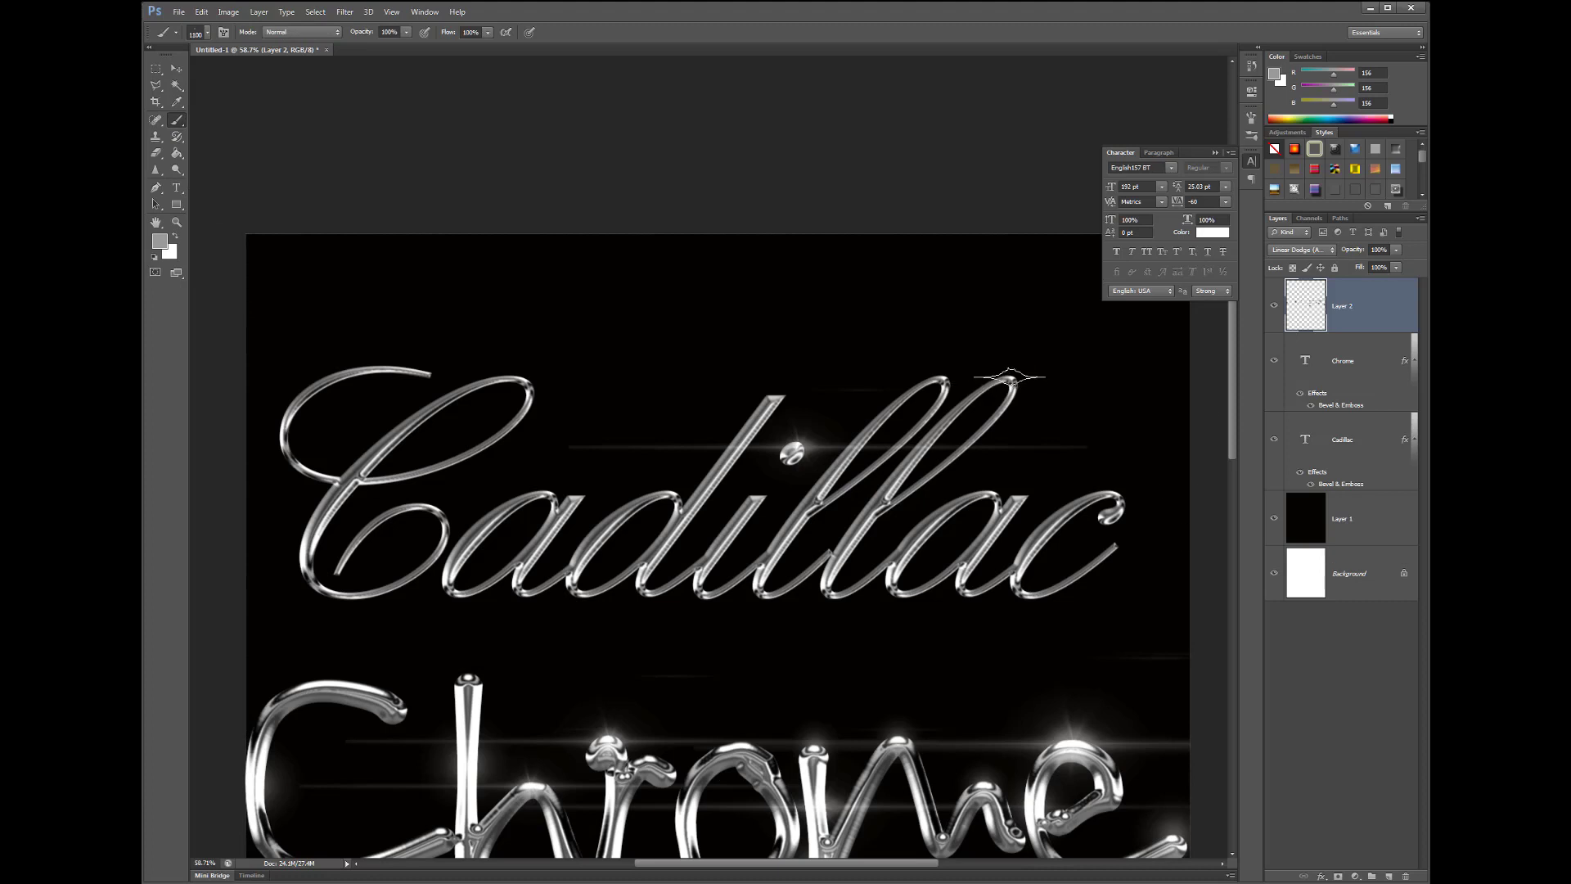
left_click(1013, 379)
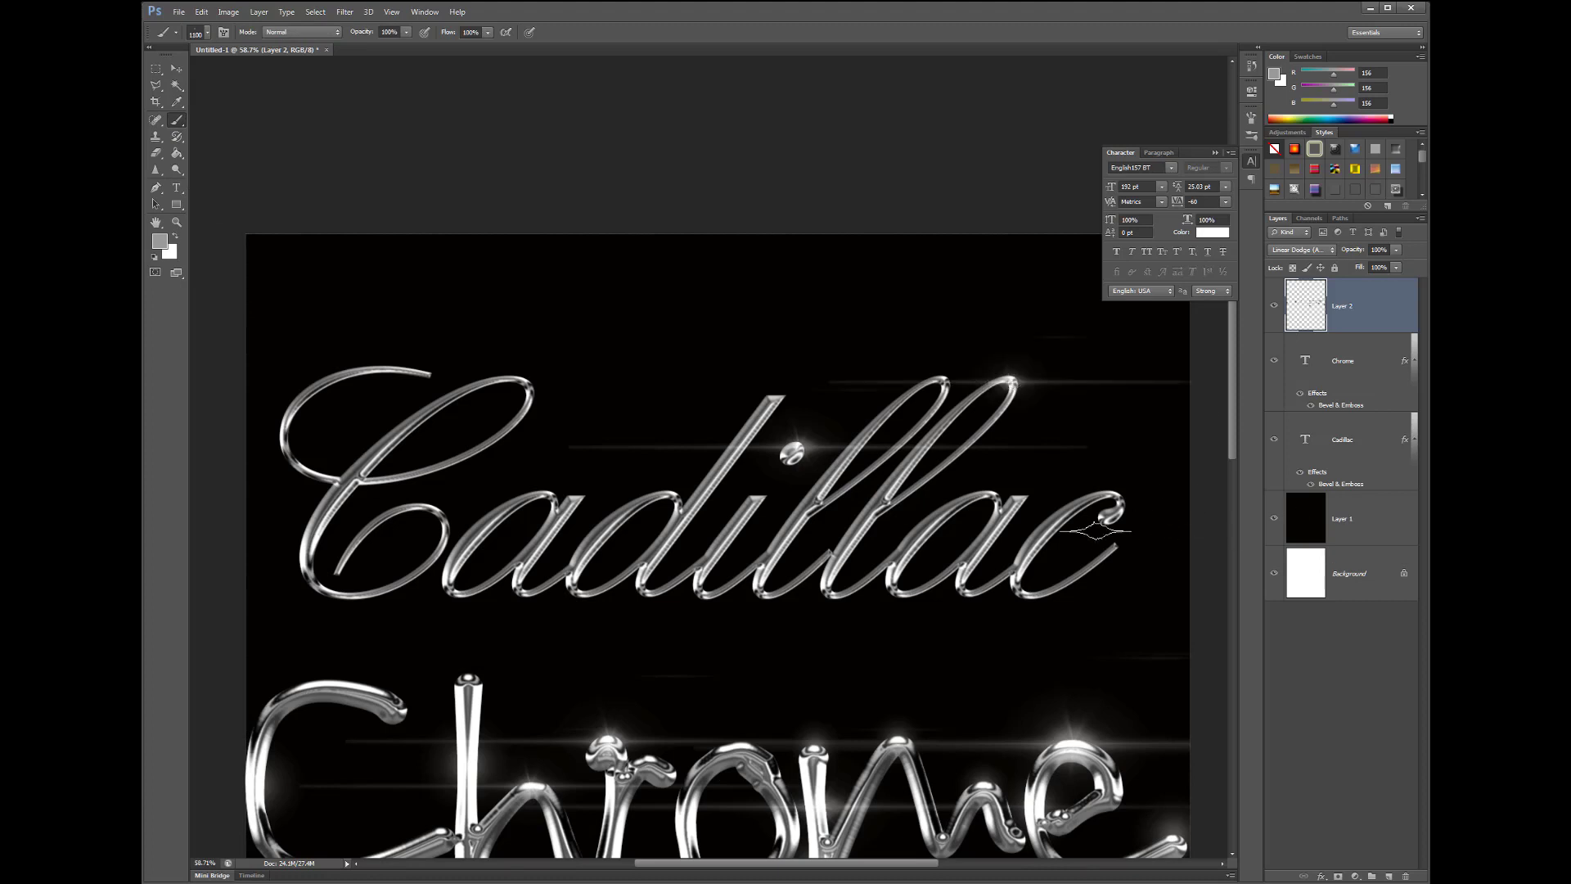
left_click(1106, 517)
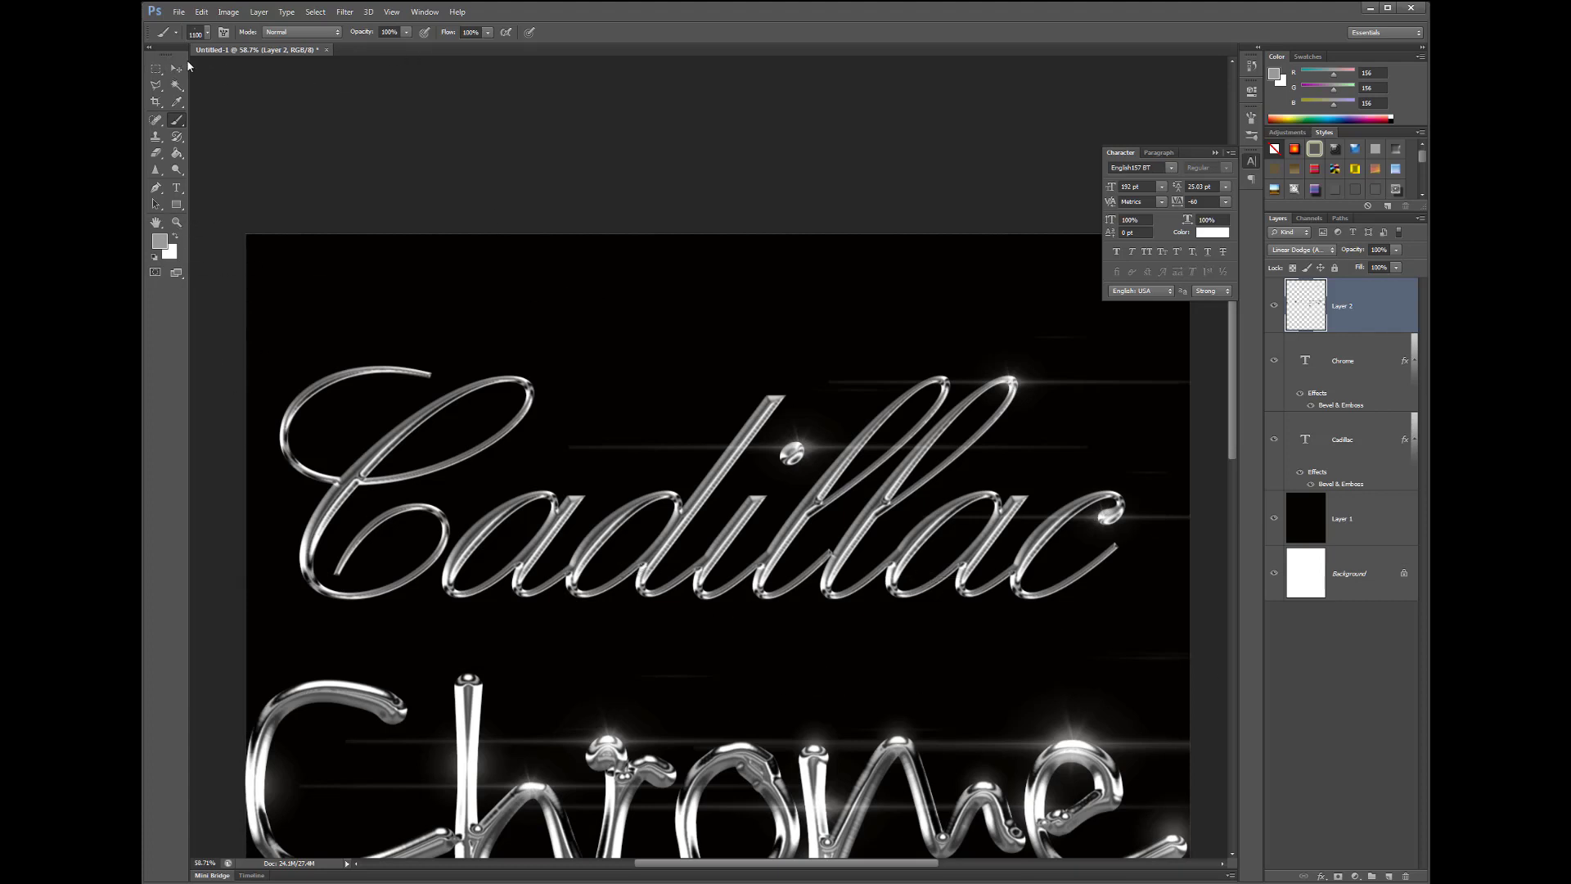
left_click(176, 68)
scroll(763, 439, "down", 3)
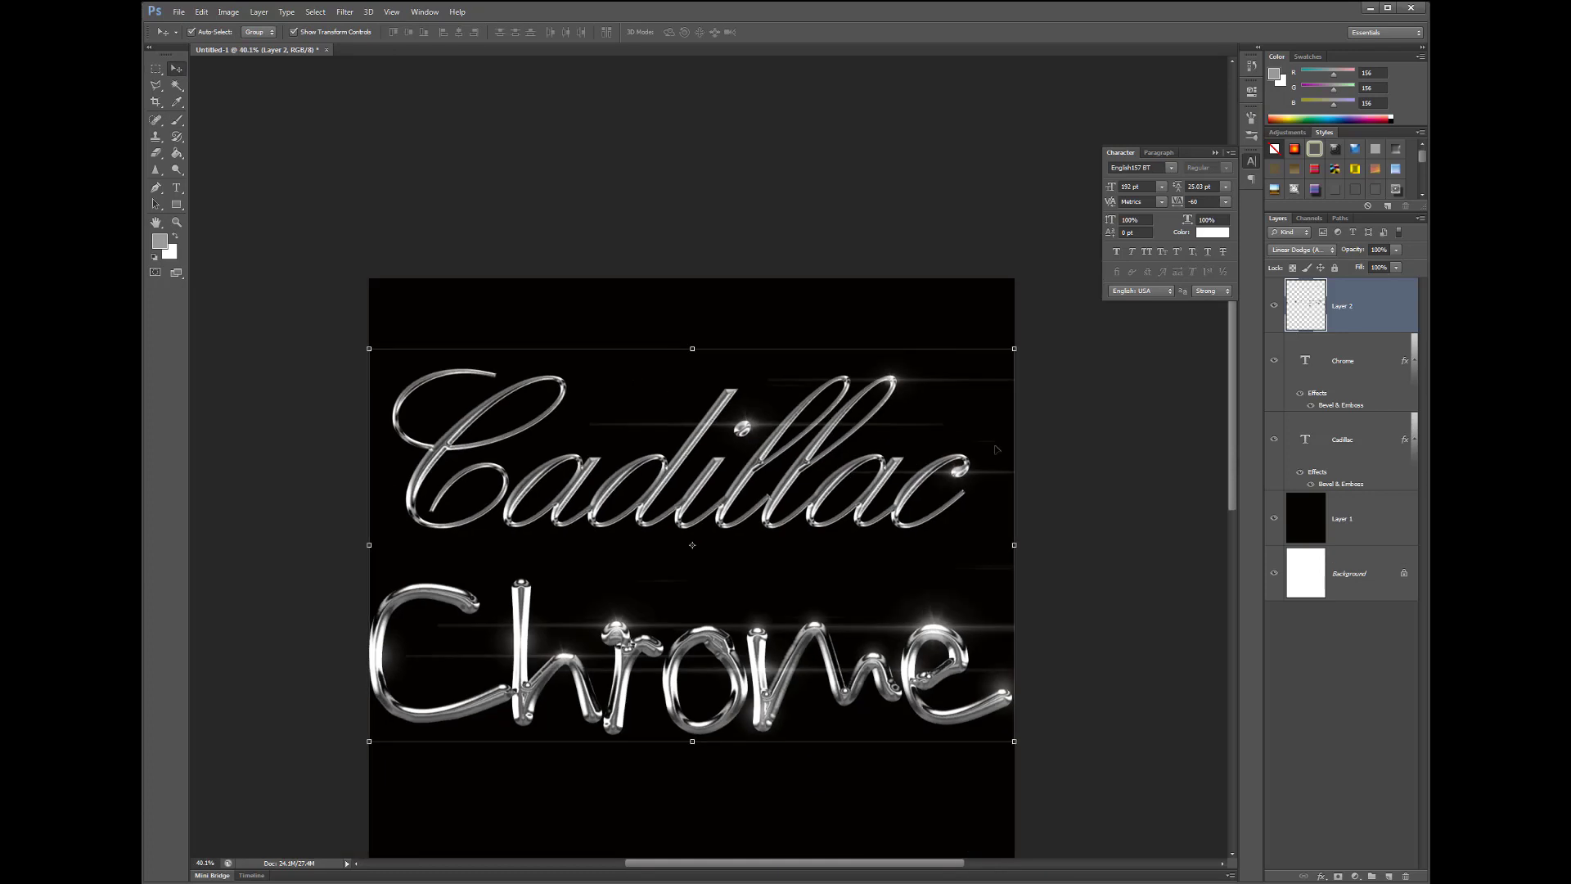
scroll(997, 449, "up", 1)
left_click_drag(1229, 464, 1225, 497)
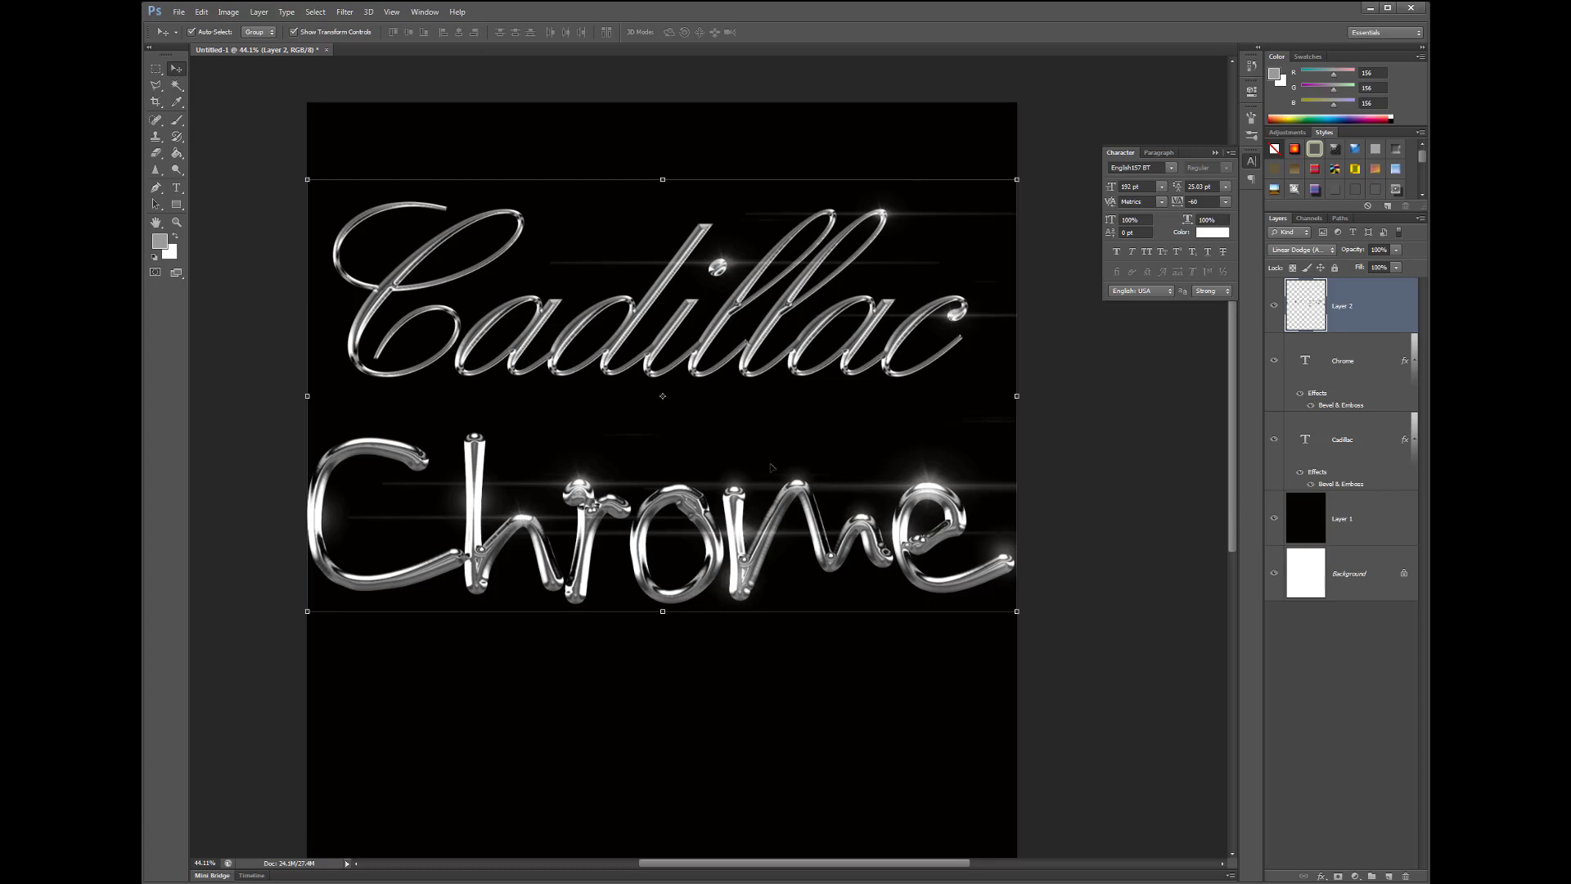
scroll(771, 466, "down", 3)
scroll(771, 466, "up", 2)
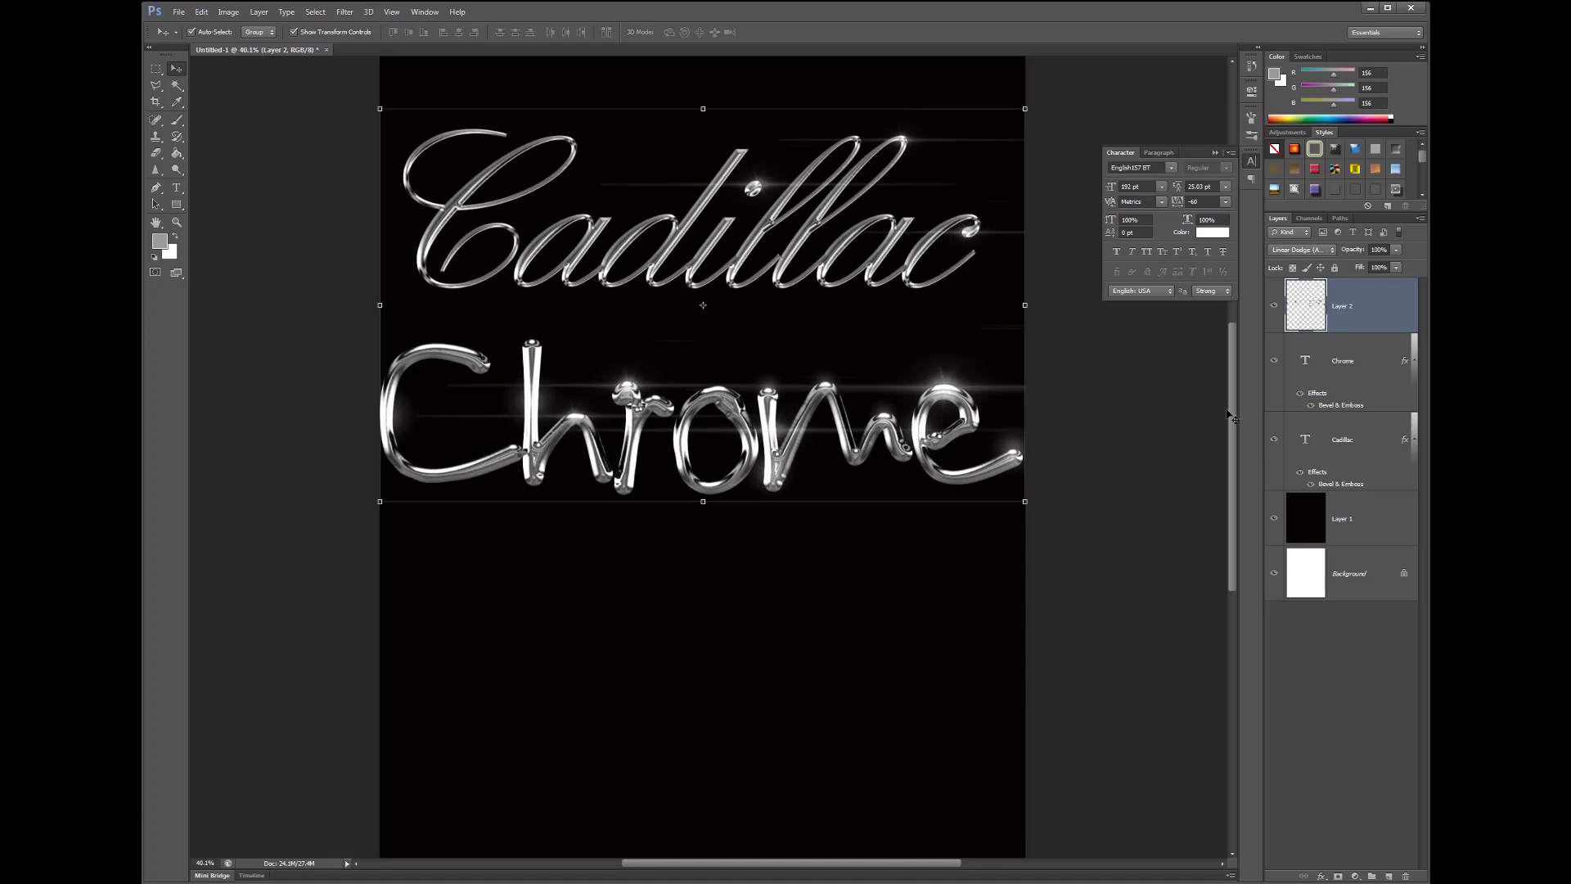
left_click_drag(1234, 415, 1235, 379)
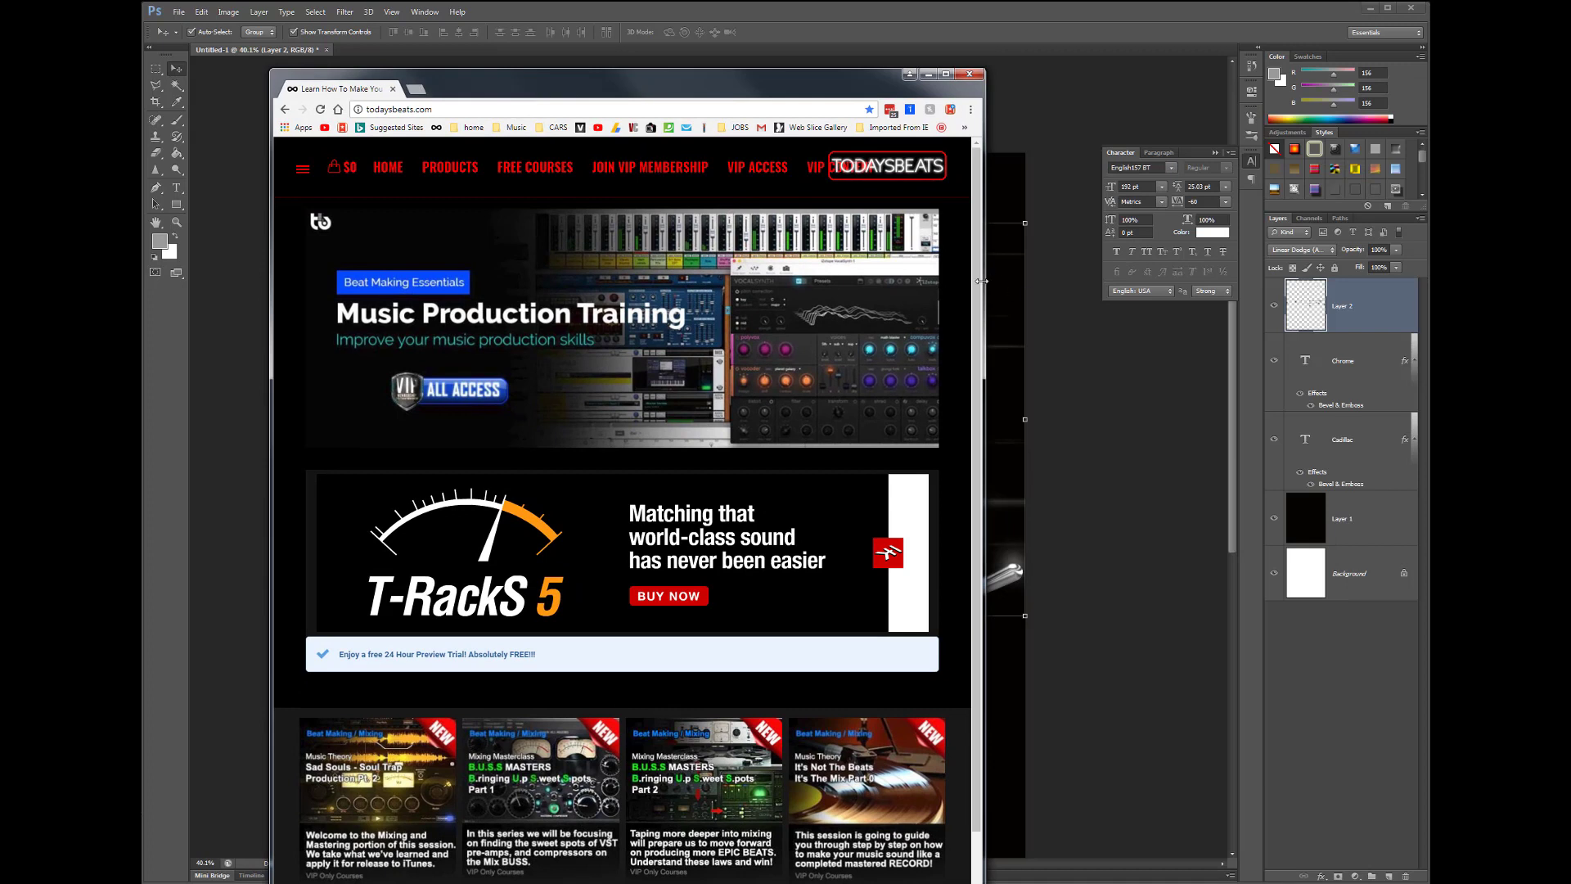
- Widen the Chrome browser window and position it at the top of the screen
left_click_drag(981, 281, 1385, 296)
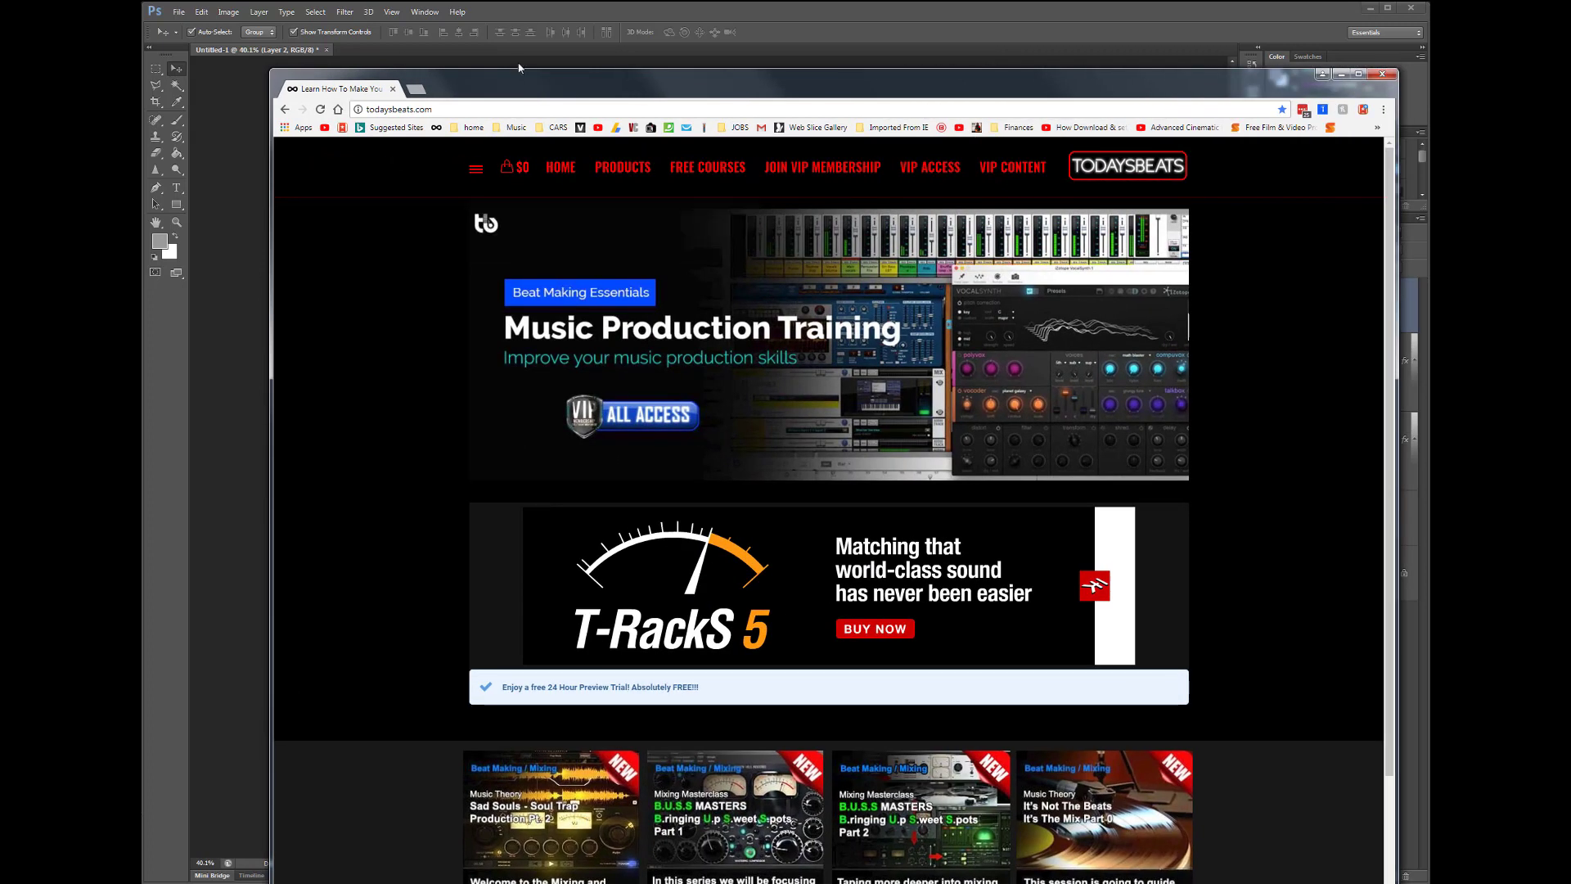
left_click_drag(520, 88, 432, 24)
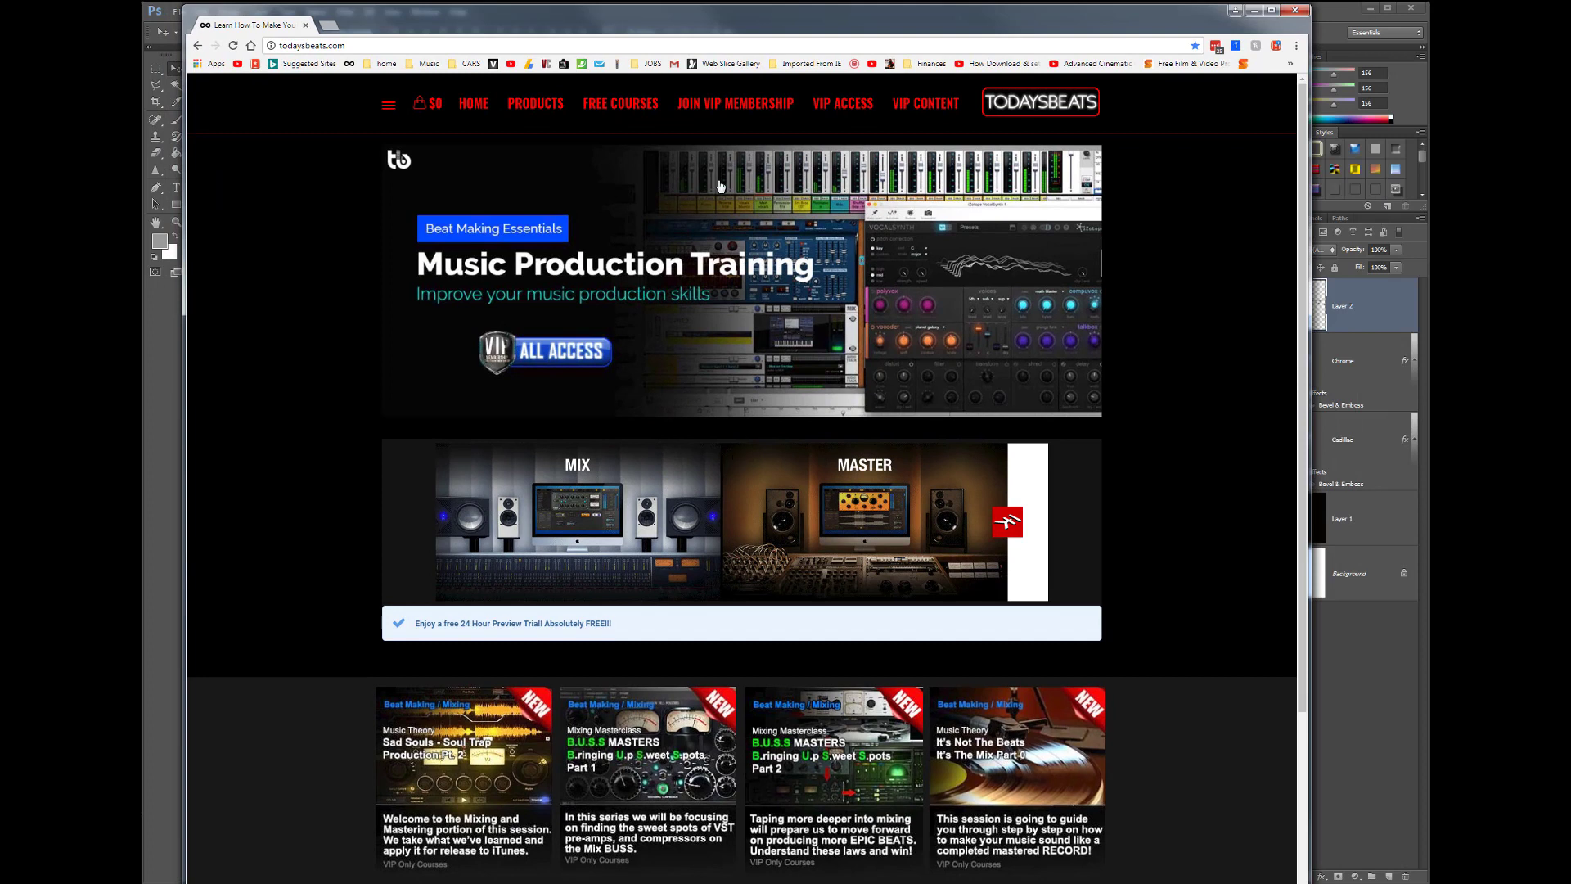
scroll(882, 410, "down", 9)
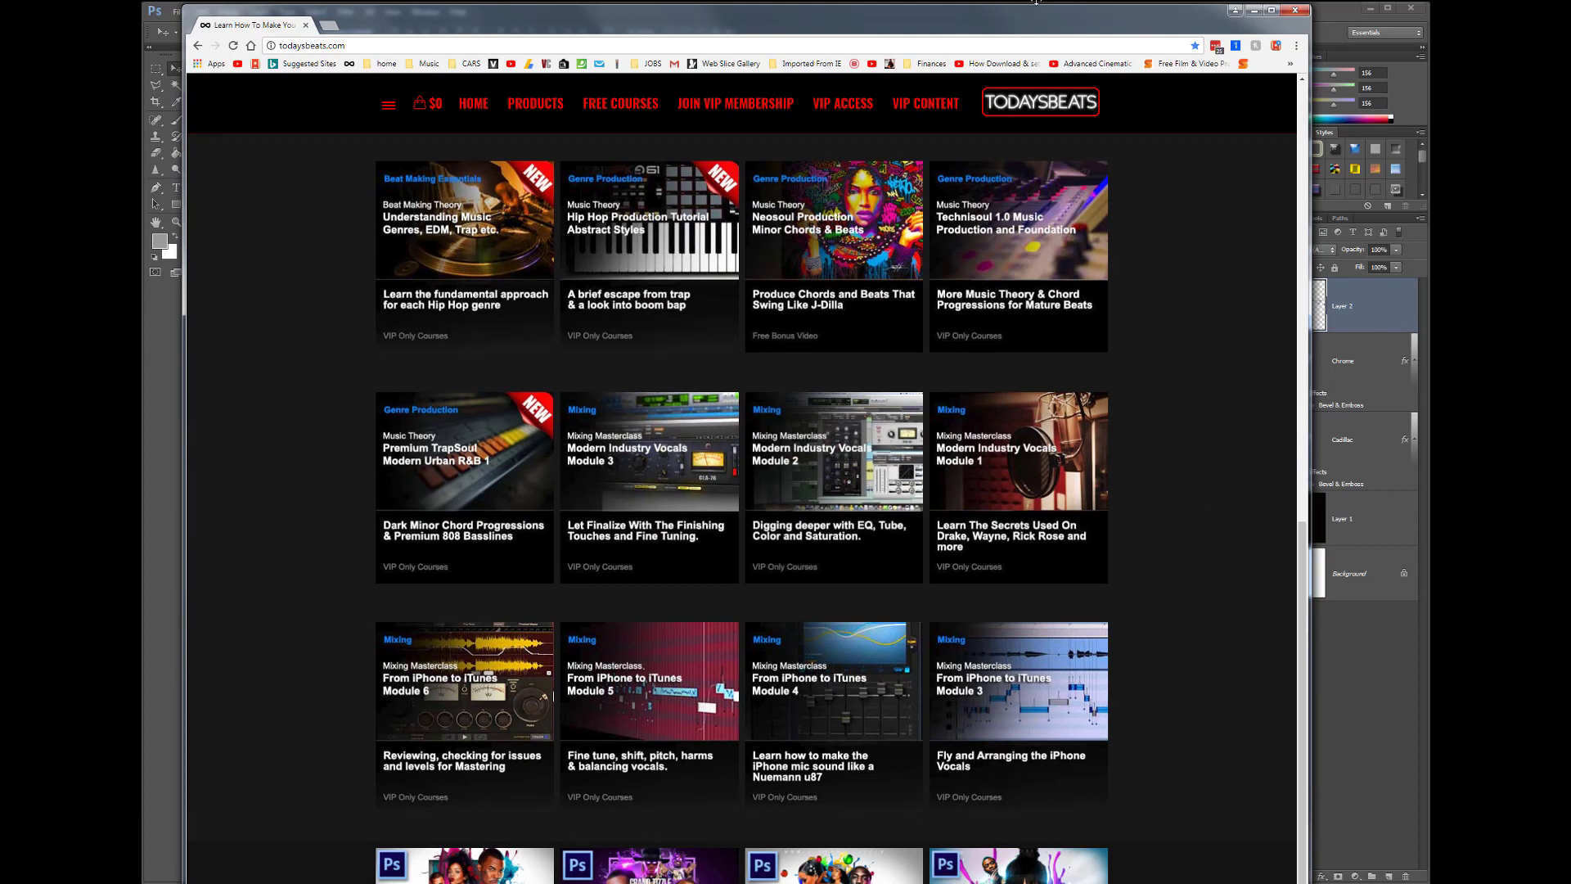
mouse_move(1052, 5)
left_mouse_down()
mouse_move(1048, 25)
mouse_move(1064, 9)
left_mouse_up()
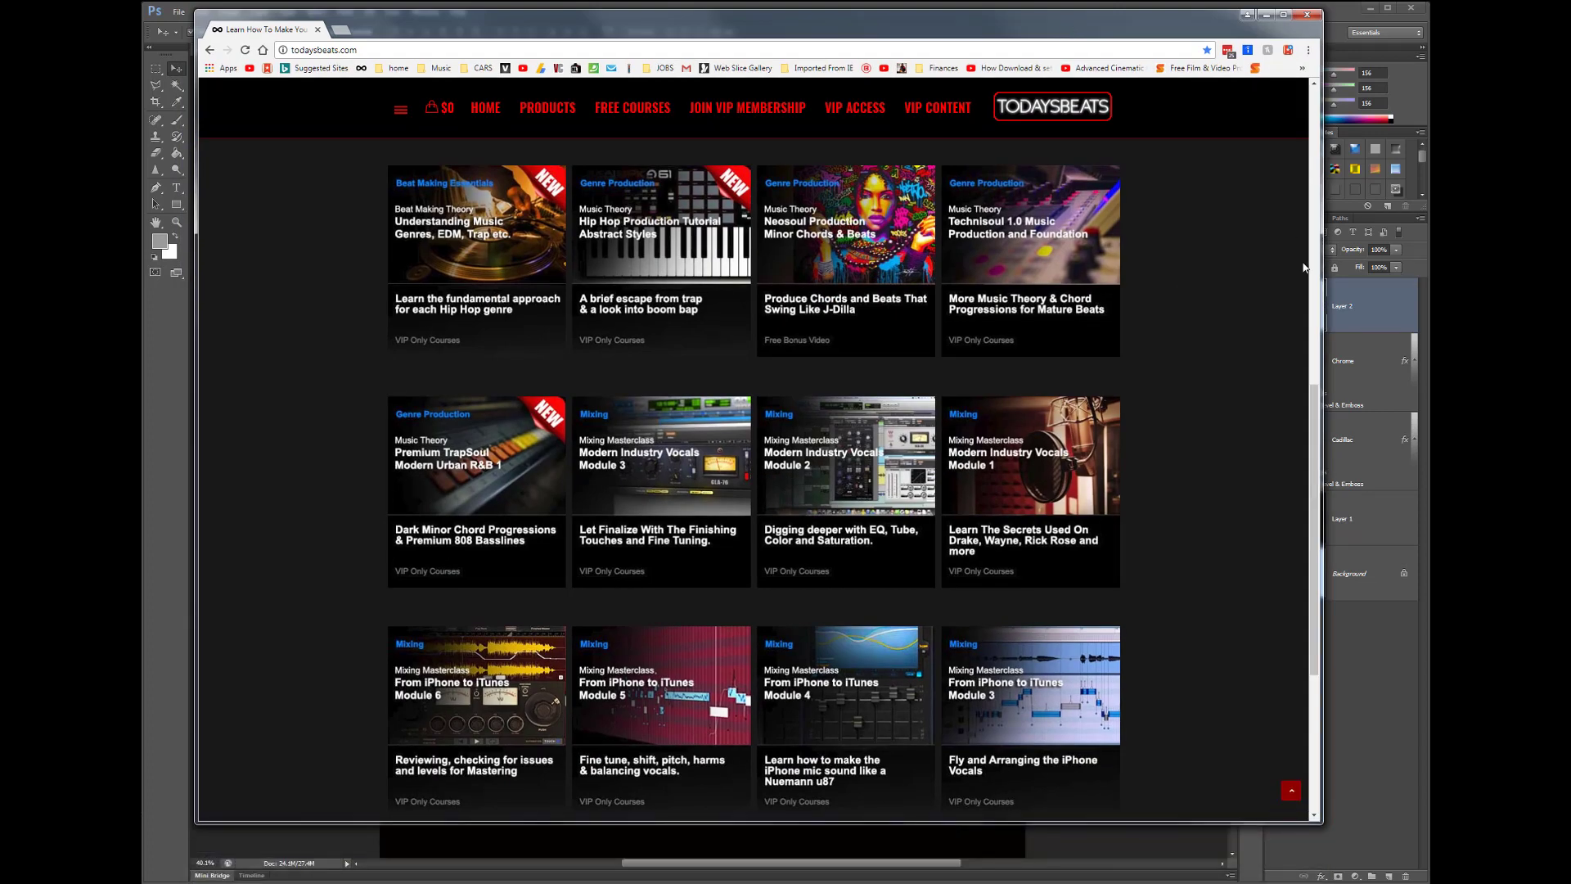
- Scroll through the todaysbeats.com course page, then drag the browser off screen to reveal the artwork
left_click_drag(1313, 403, 1313, 542)
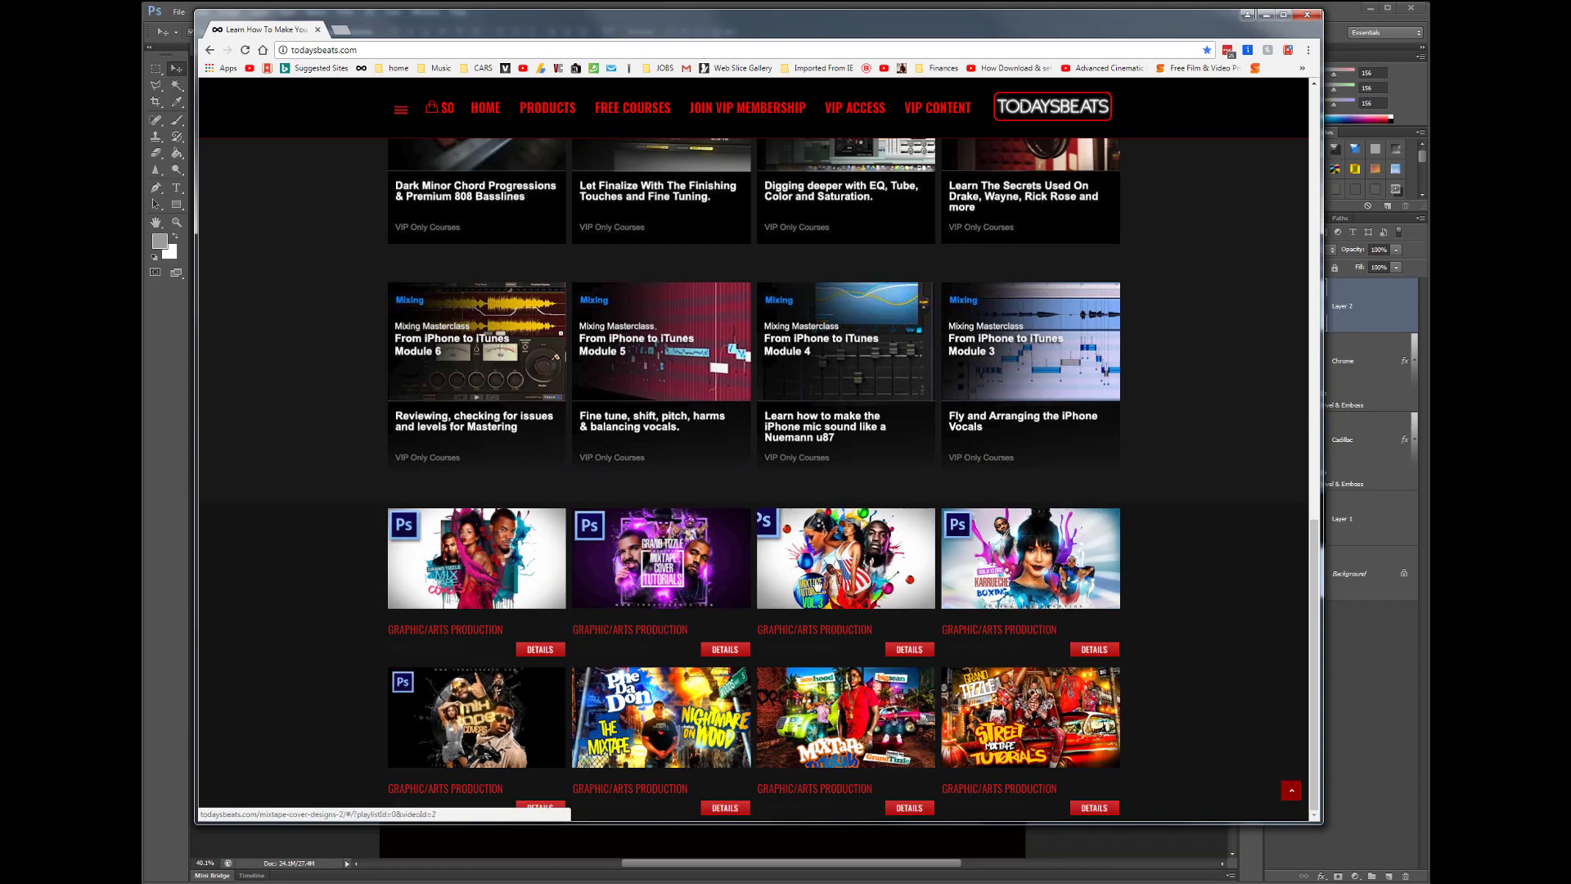
scroll(816, 581, "up", 2)
scroll(815, 581, "down", 3)
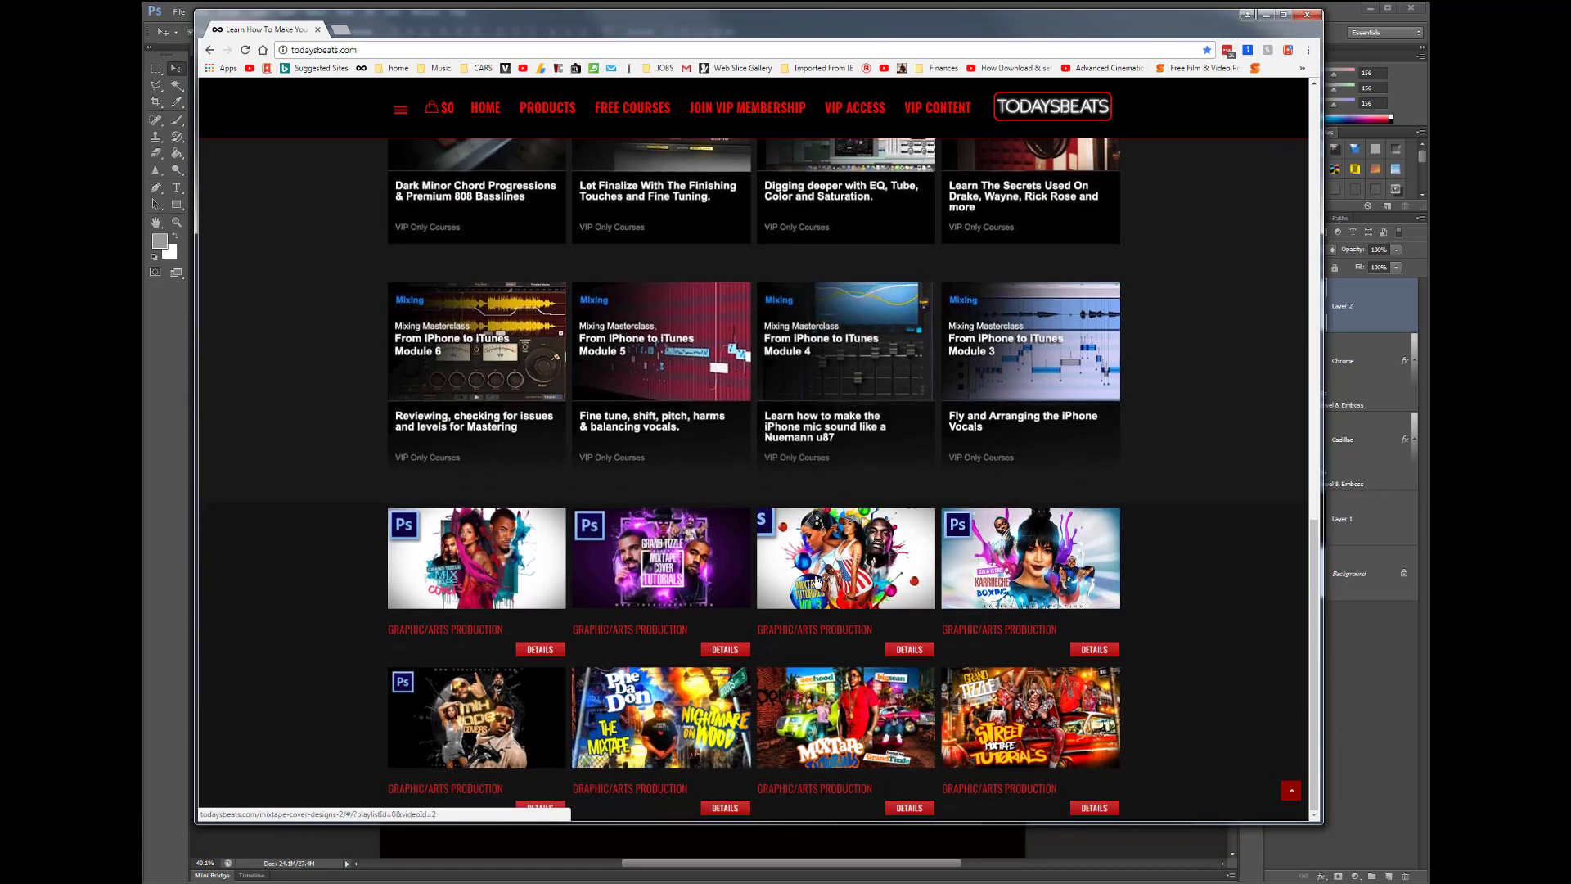
scroll(817, 581, "up", 6)
scroll(815, 581, "up", 7)
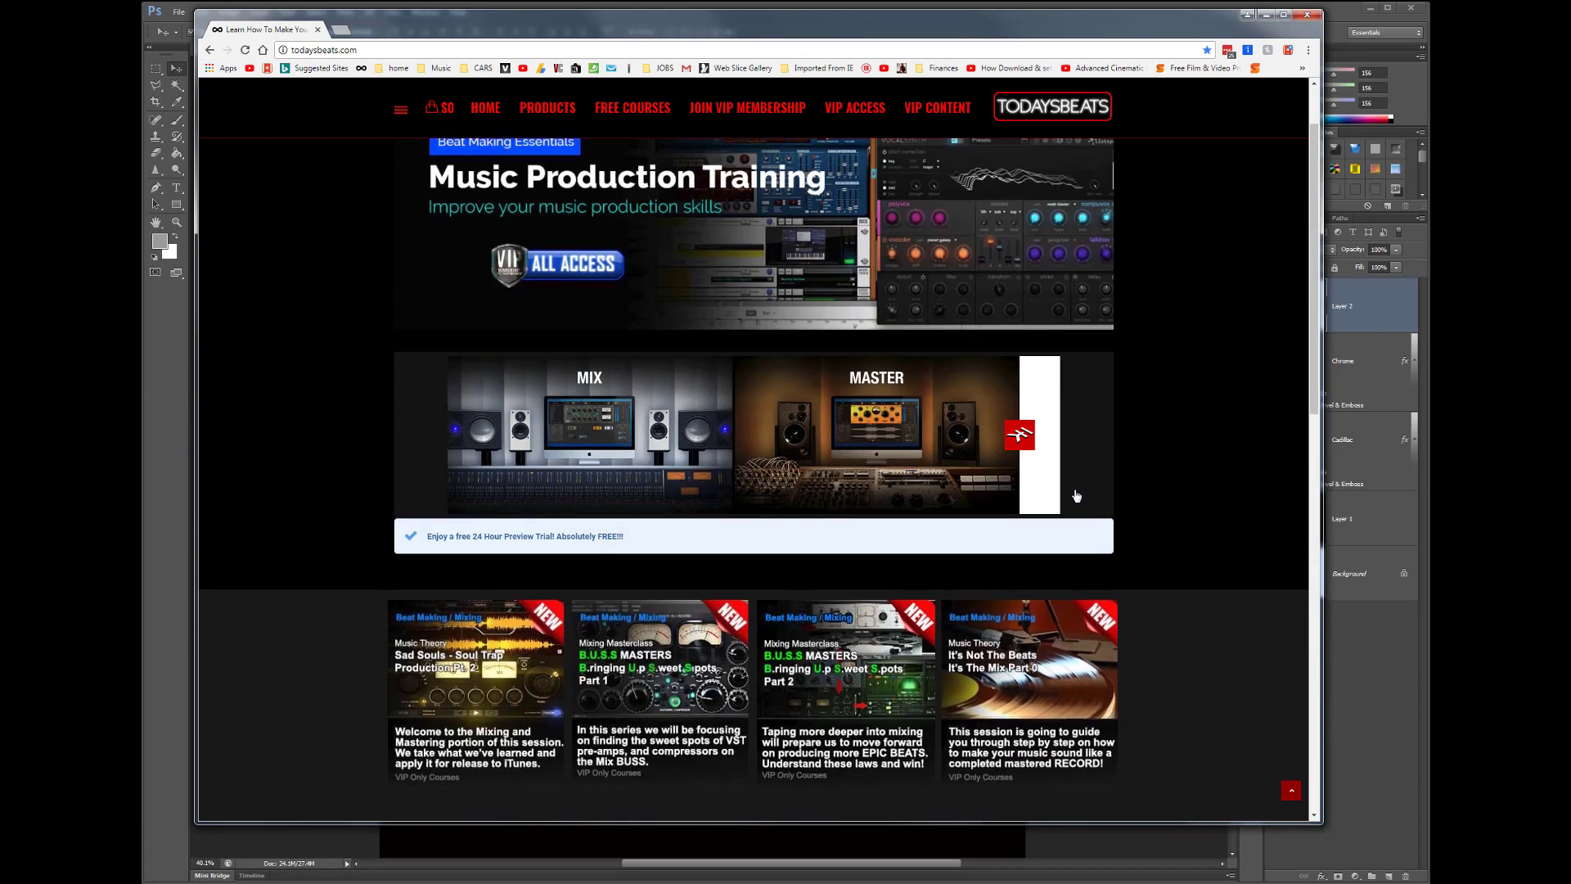
scroll(1075, 429, "up", 1)
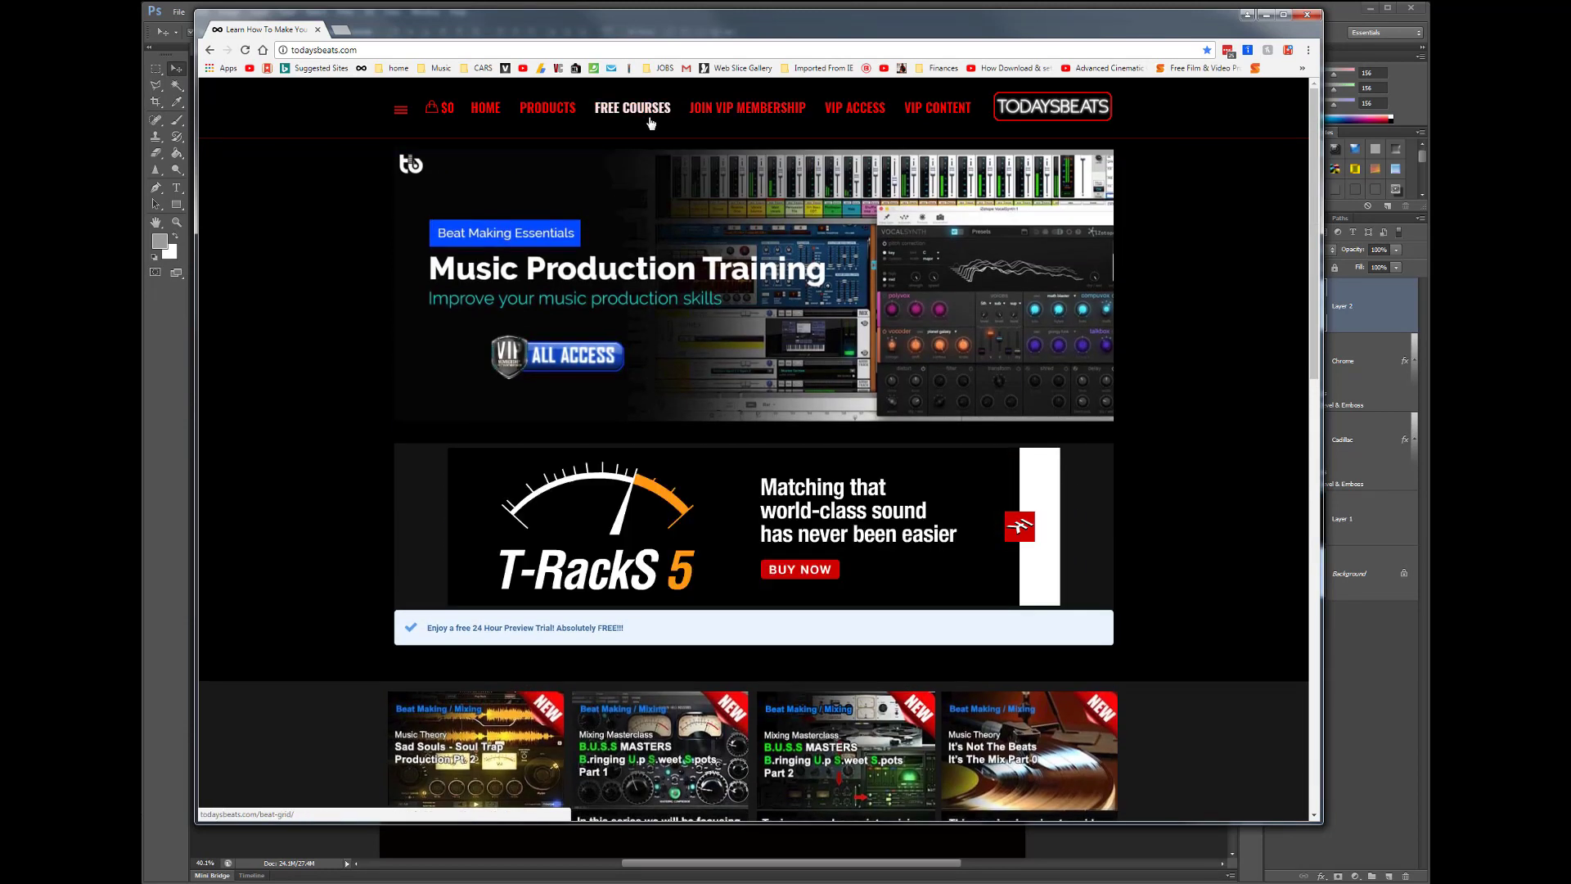
left_click_drag(1132, 32, 1203, 351)
left_click_drag(1210, 261, 1563, 880)
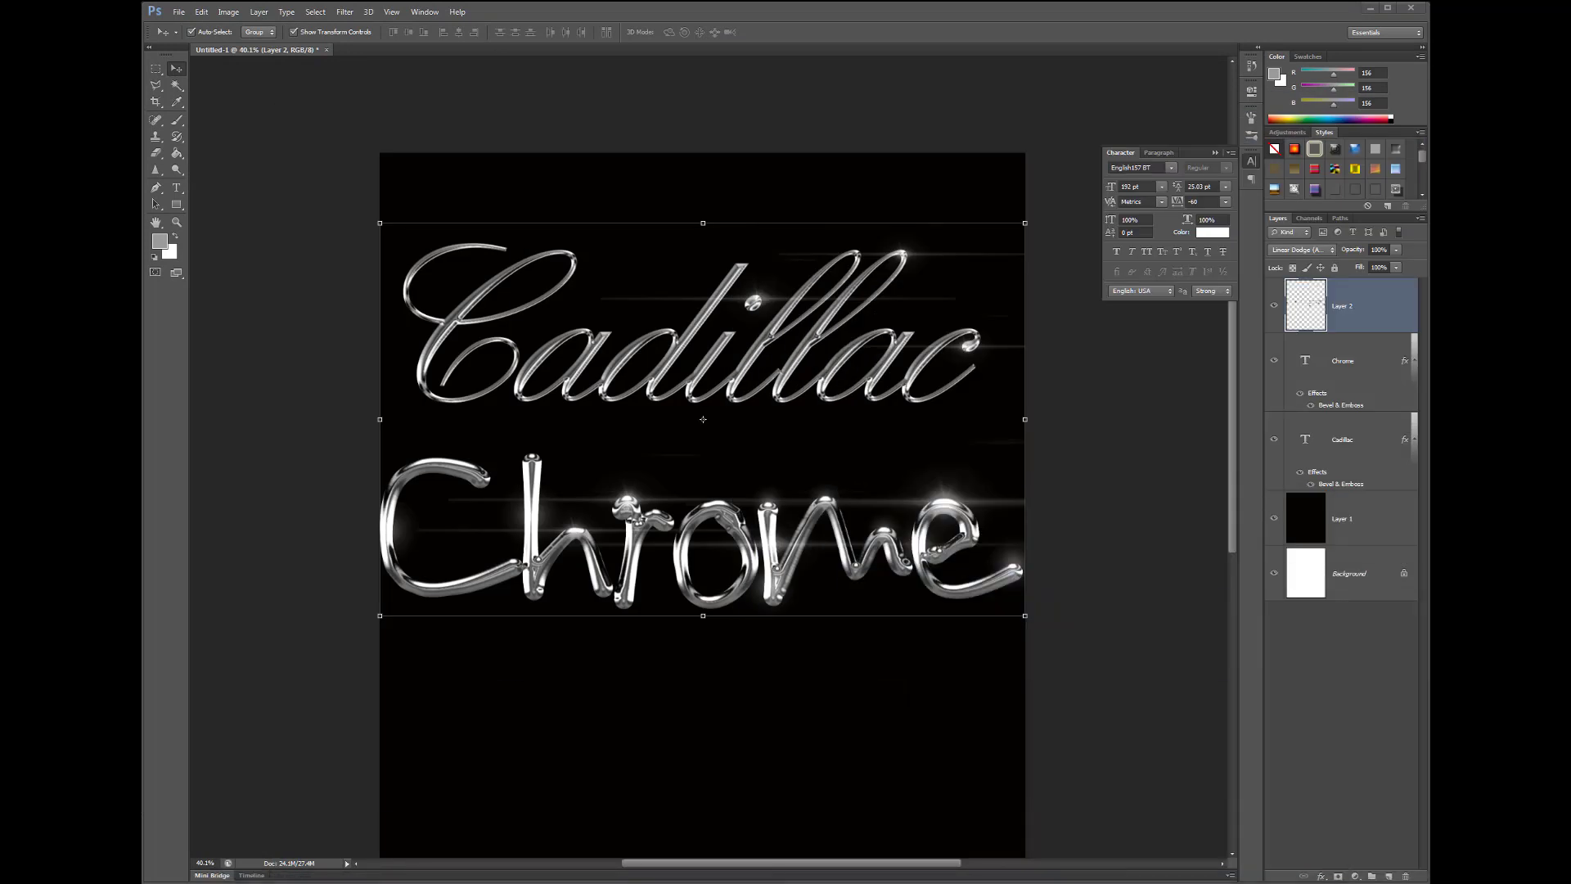
left_click_drag(1015, 882, 1411, 237)
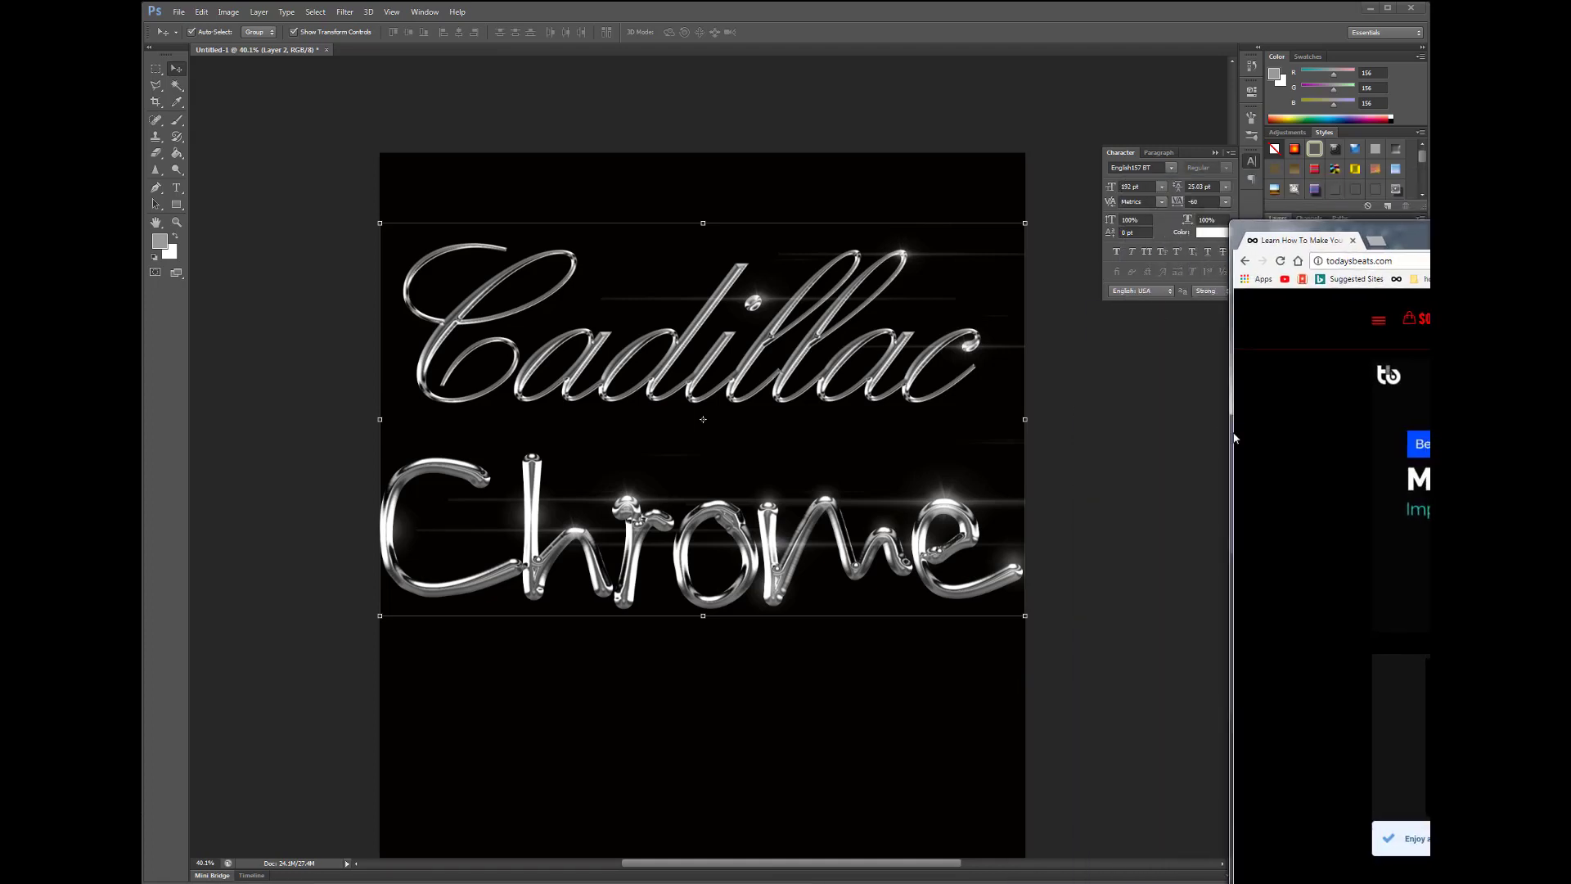
key("alt+Tab")
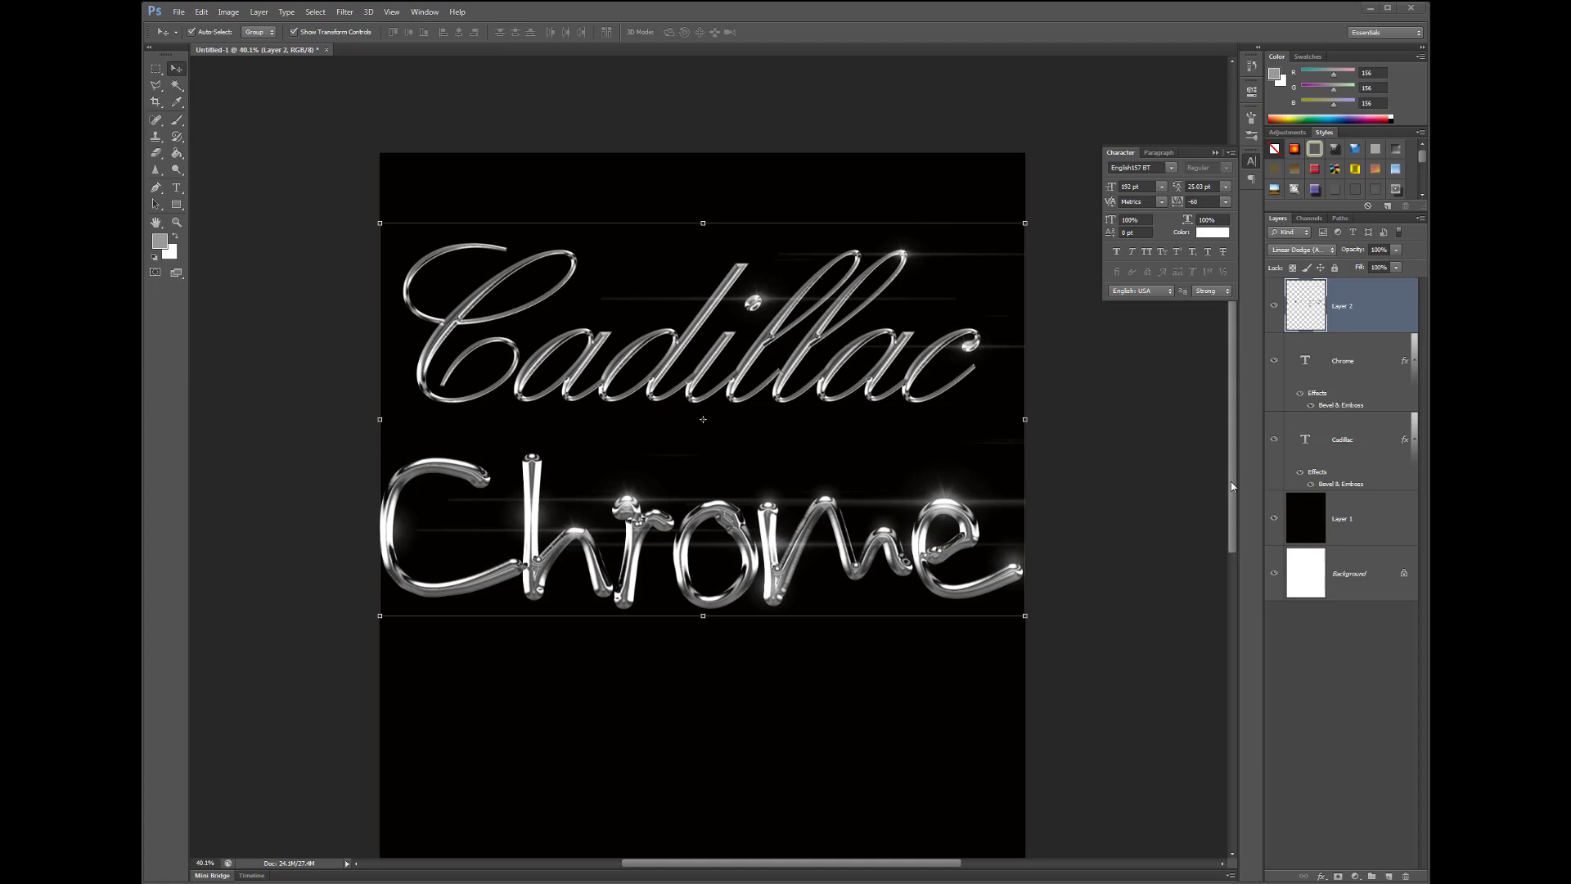
mouse_move(1233, 508)
left_mouse_down()
mouse_move(1234, 574)
mouse_move(1237, 494)
left_mouse_up()
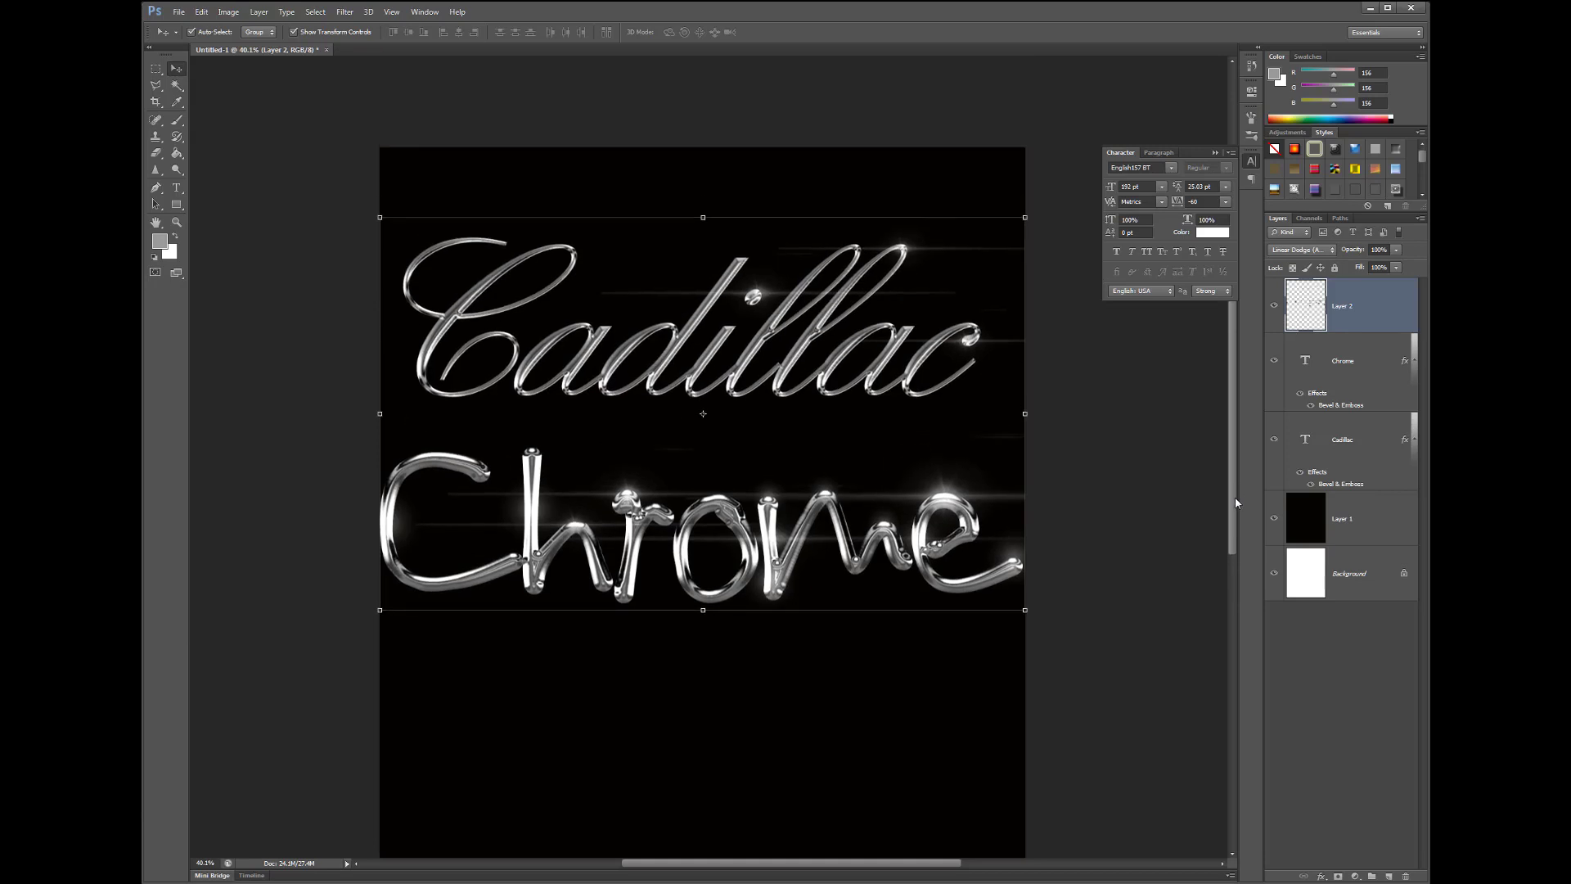